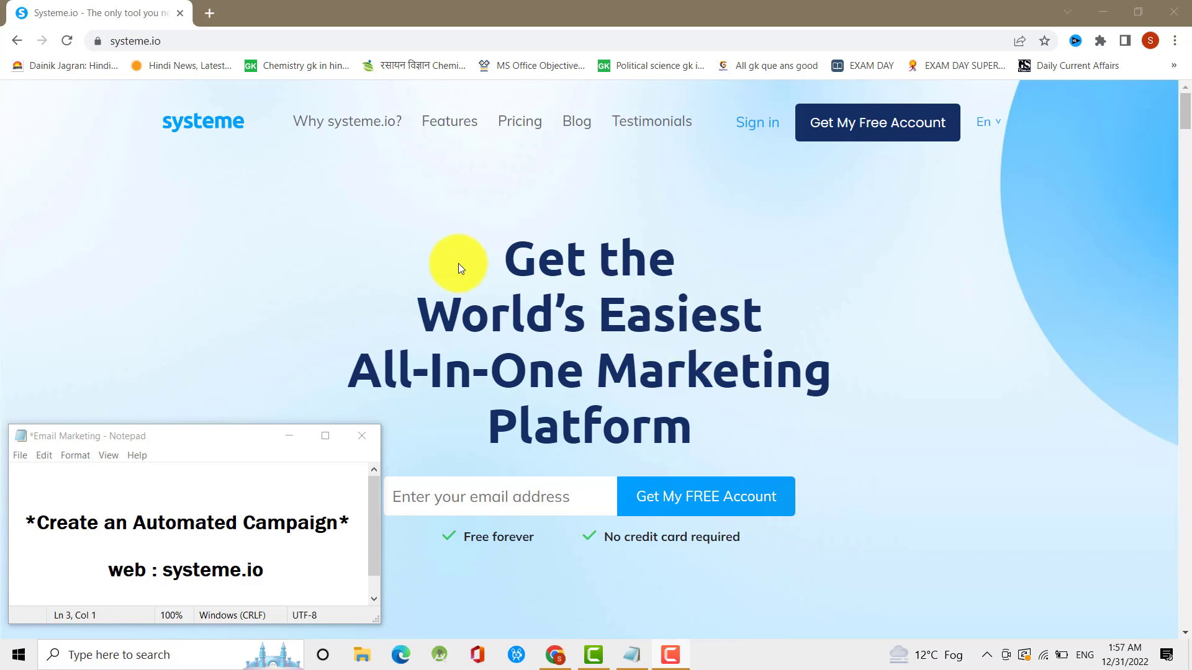
left_click_drag(163, 572, 274, 572)
left_click(273, 572)
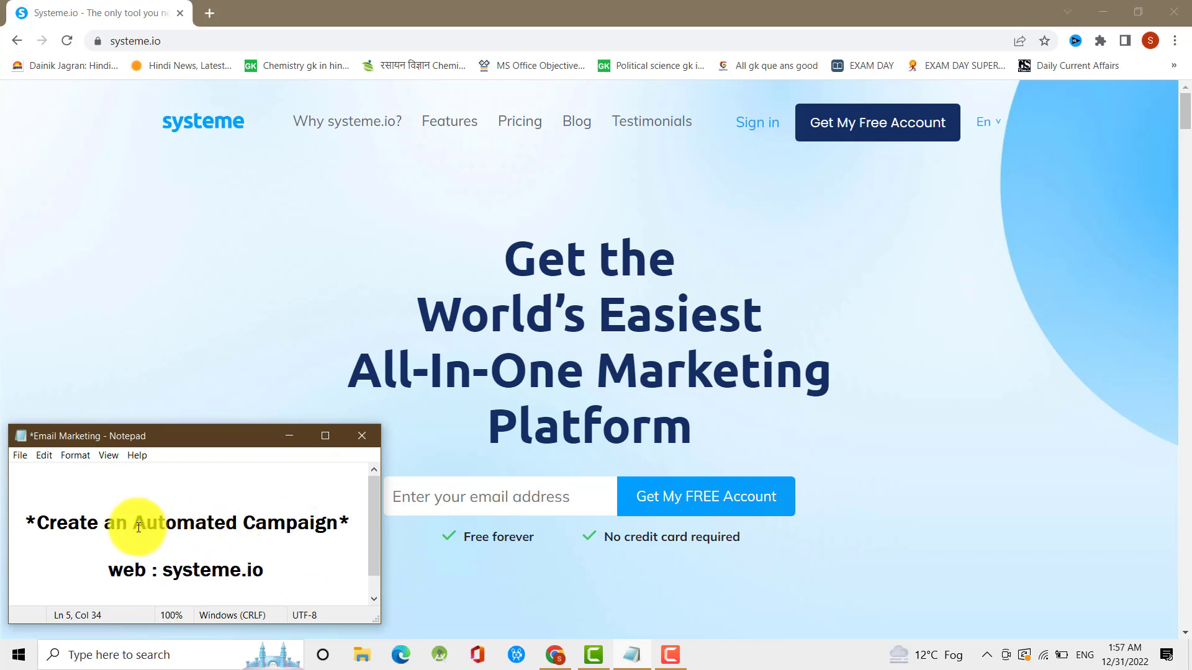
left_click_drag(139, 527, 325, 525)
left_click(323, 516)
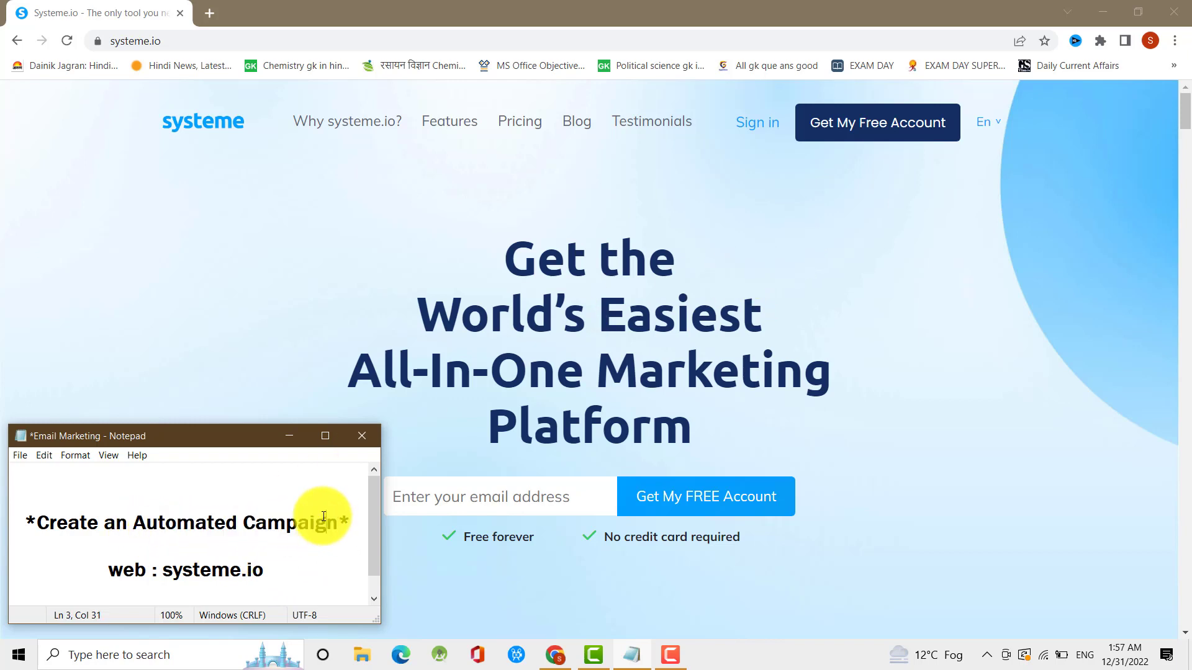
left_click_drag(134, 522, 312, 521)
left_click(314, 524)
Switch to the browser and look over the systeme.io home page and its free account offer
left_click(842, 265)
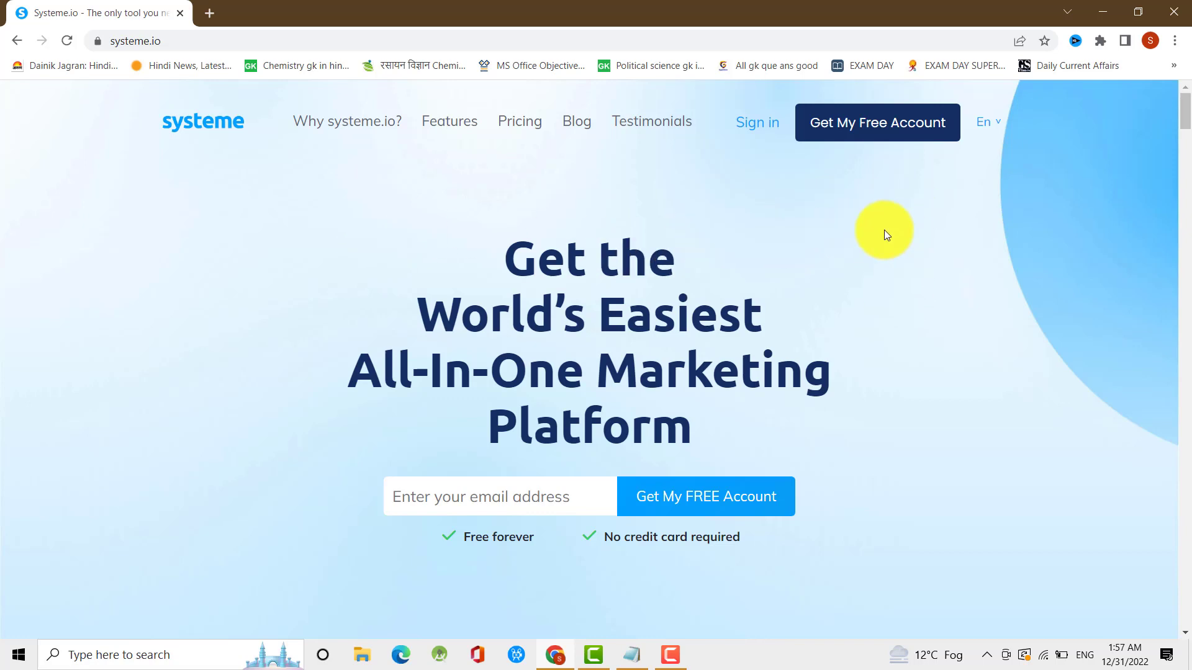
scroll(720, 220, "down", 3)
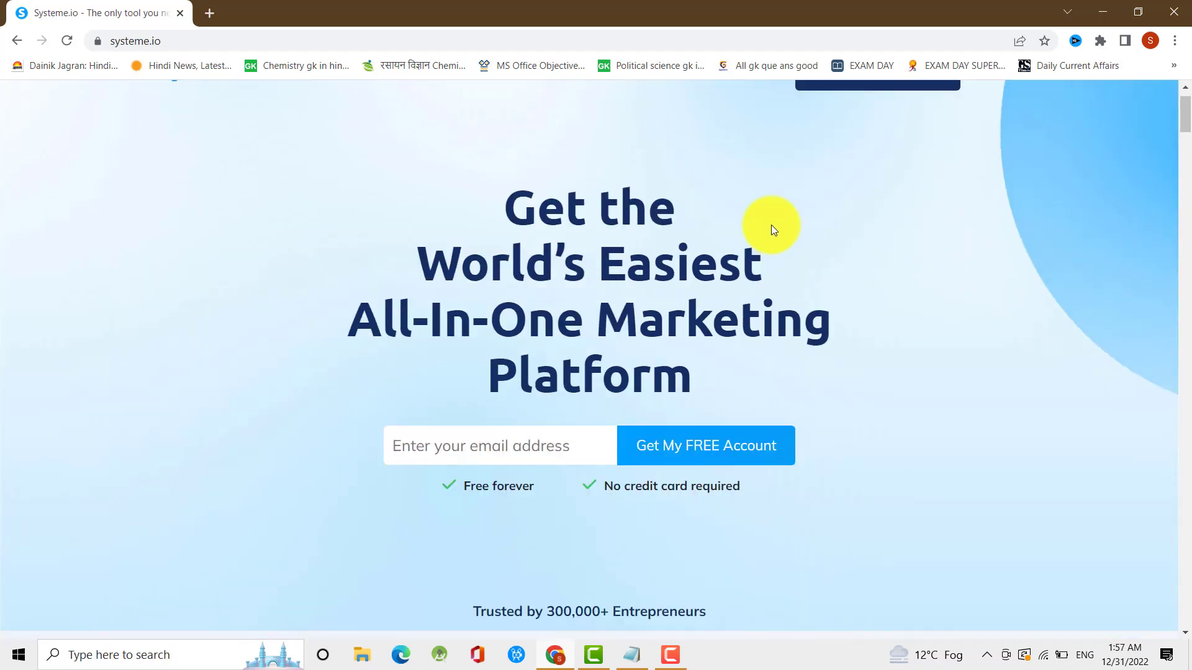
scroll(831, 205, "up", 3)
scroll(912, 273, "down", 5)
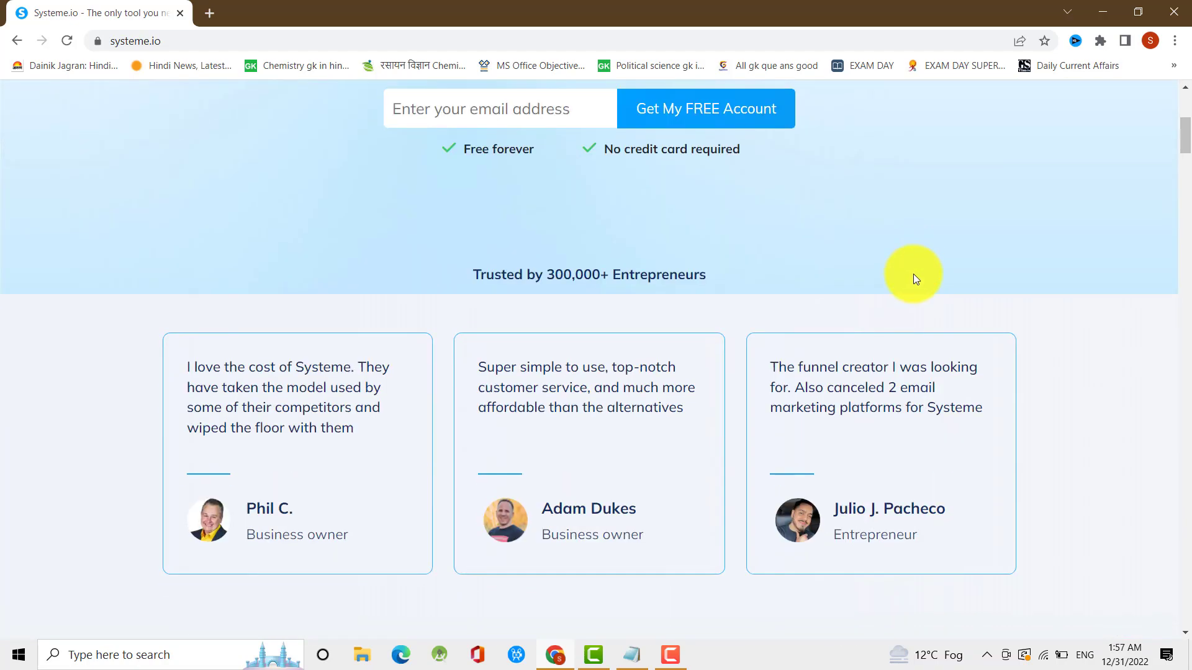
scroll(913, 274, "up", 5)
scroll(888, 289, "down", 1)
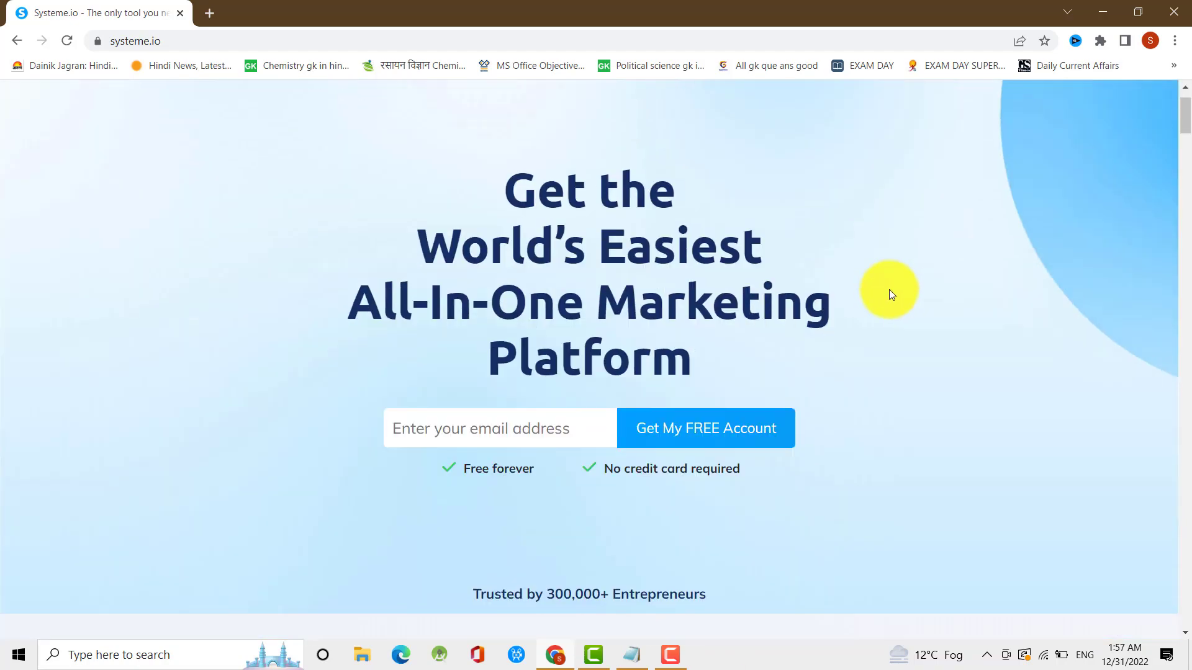
scroll(903, 297, "up", 1)
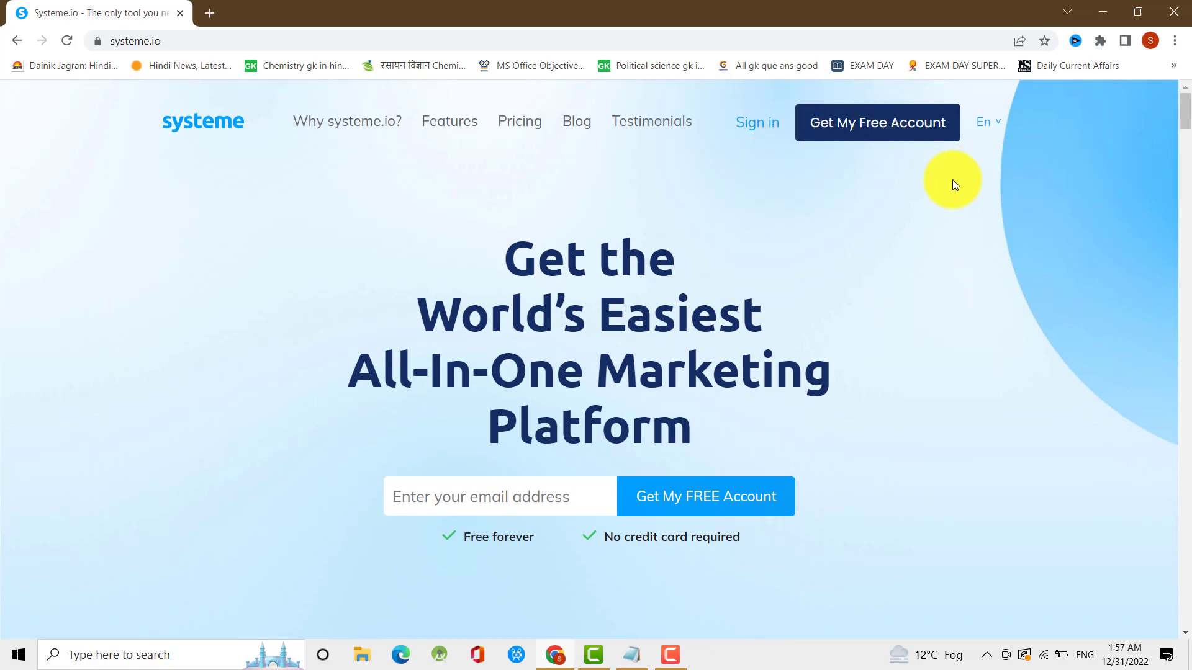
scroll(899, 391, "down", 2)
scroll(840, 372, "up", 2)
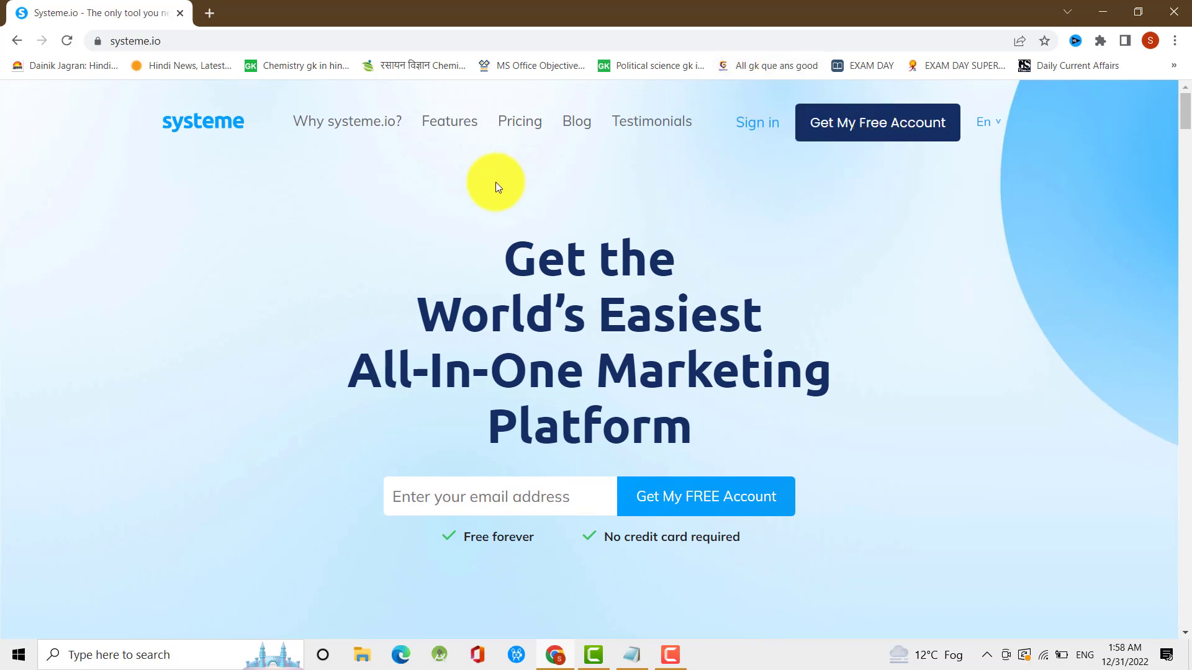
scroll(907, 329, "down", 2)
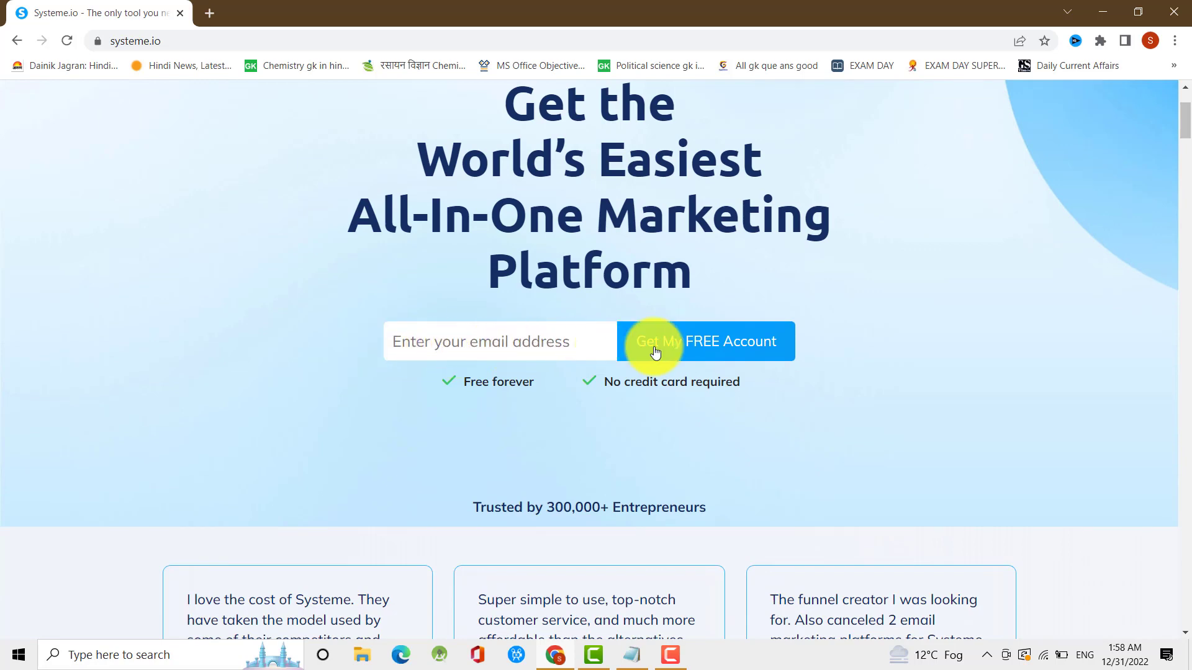
scroll(854, 329, "up", 2)
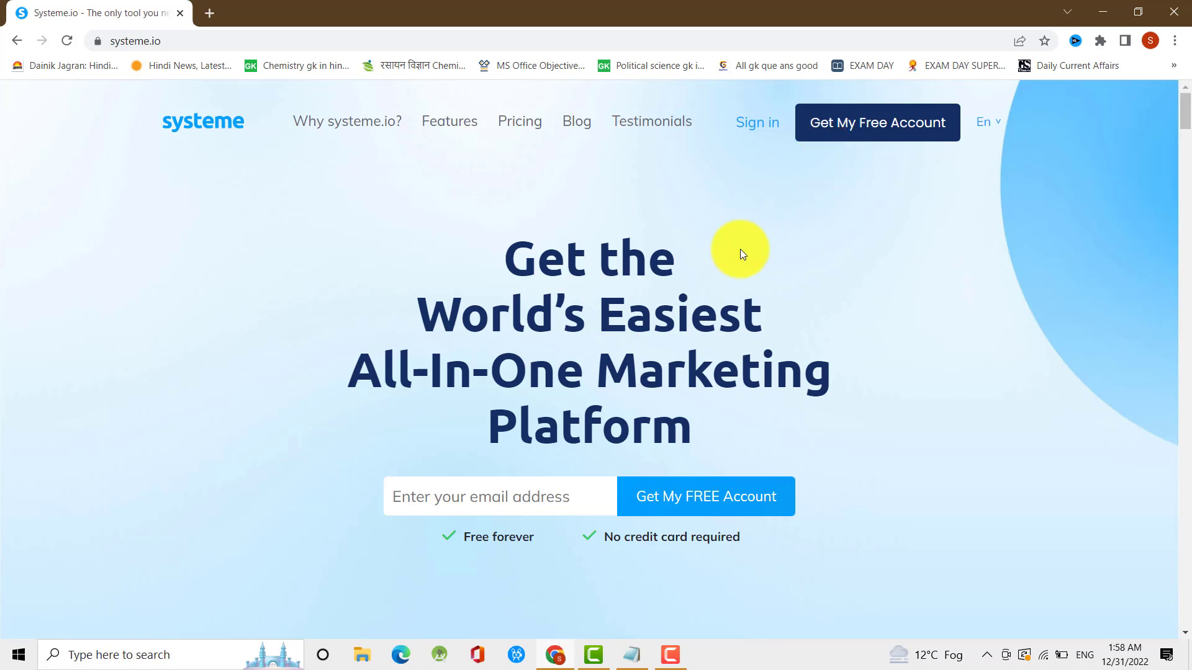
scroll(697, 253, "down", 2)
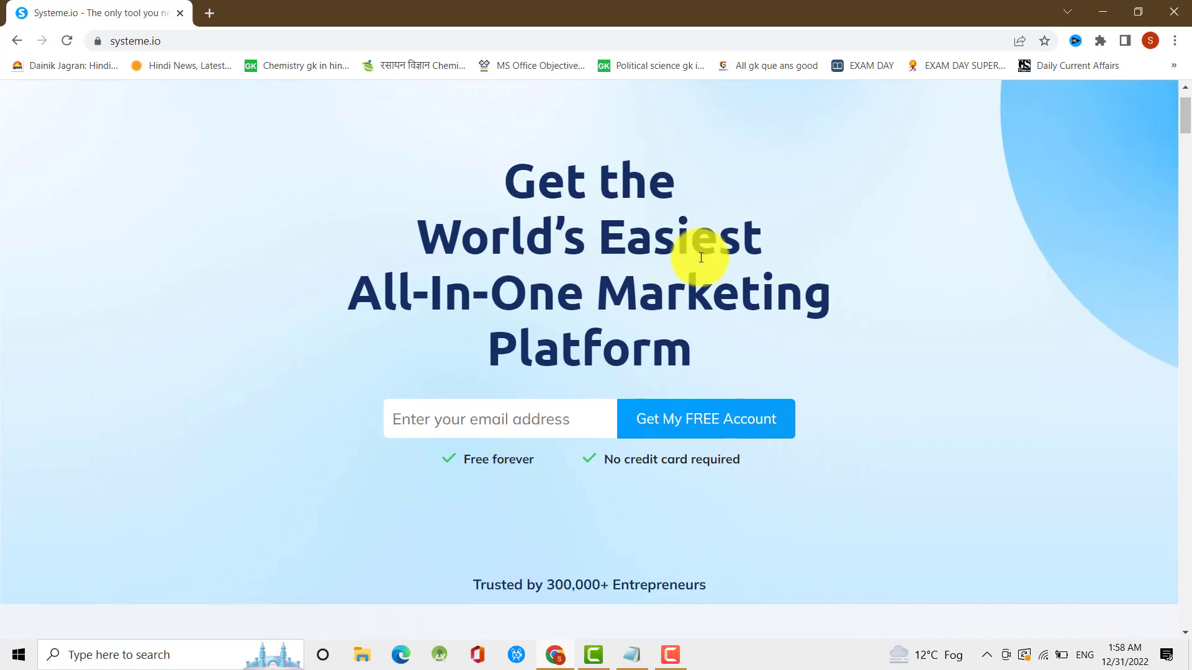
scroll(702, 263, "up", 2)
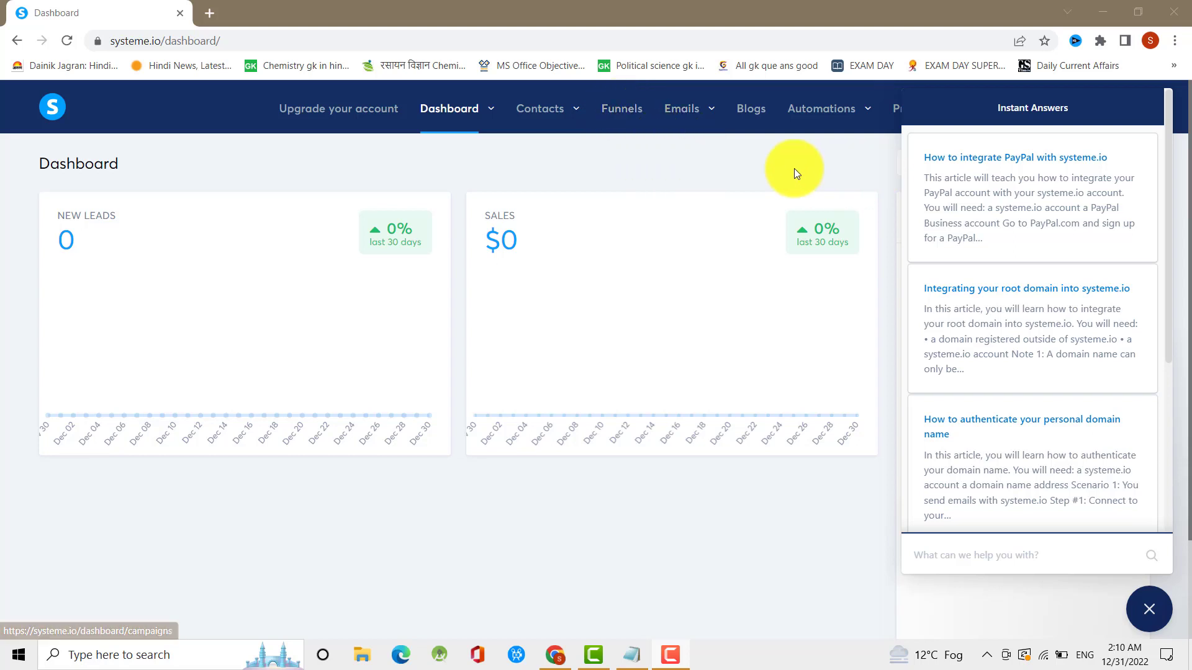
Open the Funnels list from the dashboard and start a new funnel named Learn Bazar
left_click(834, 149)
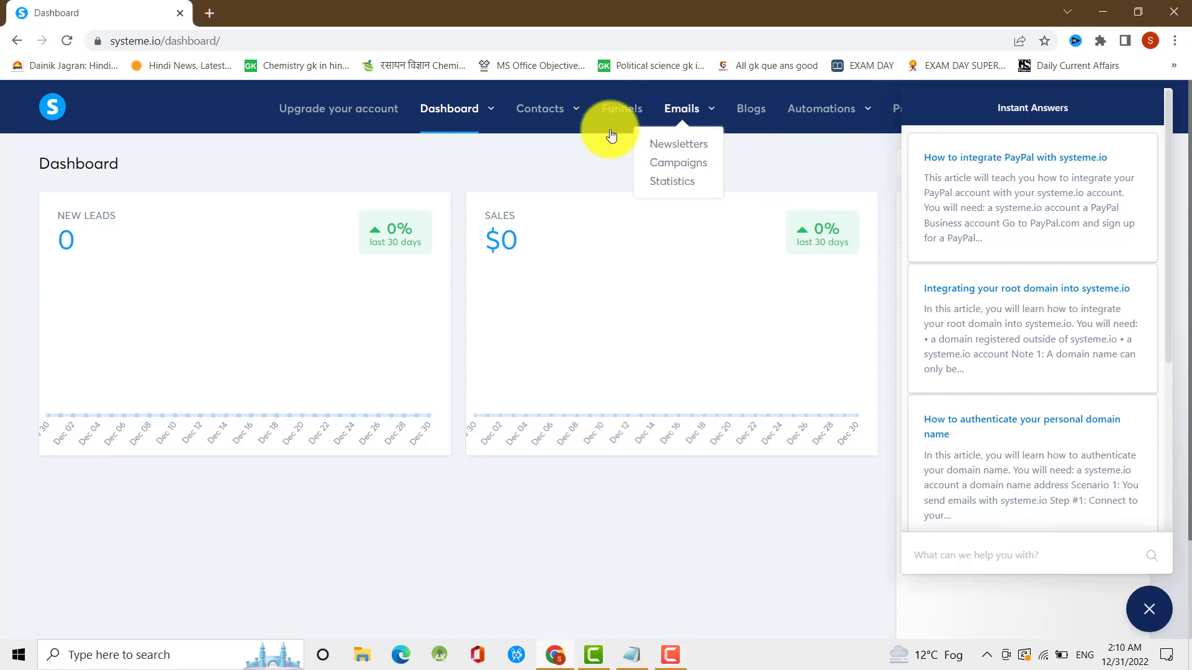
mouse_move(566, 125)
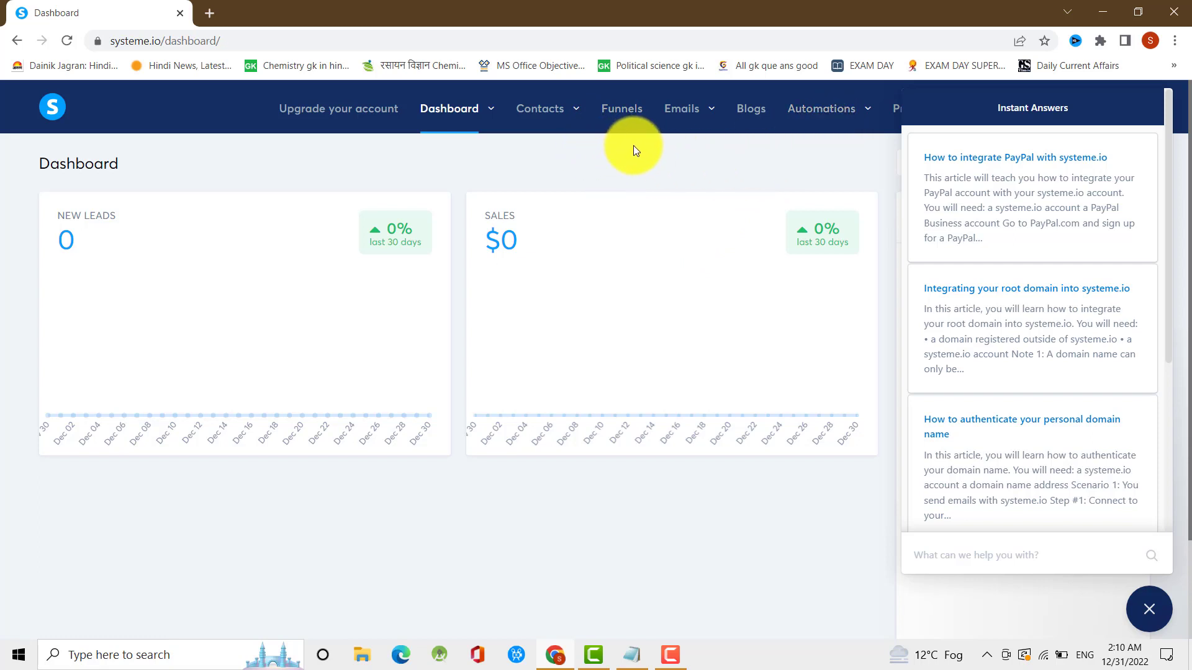
left_click(627, 112)
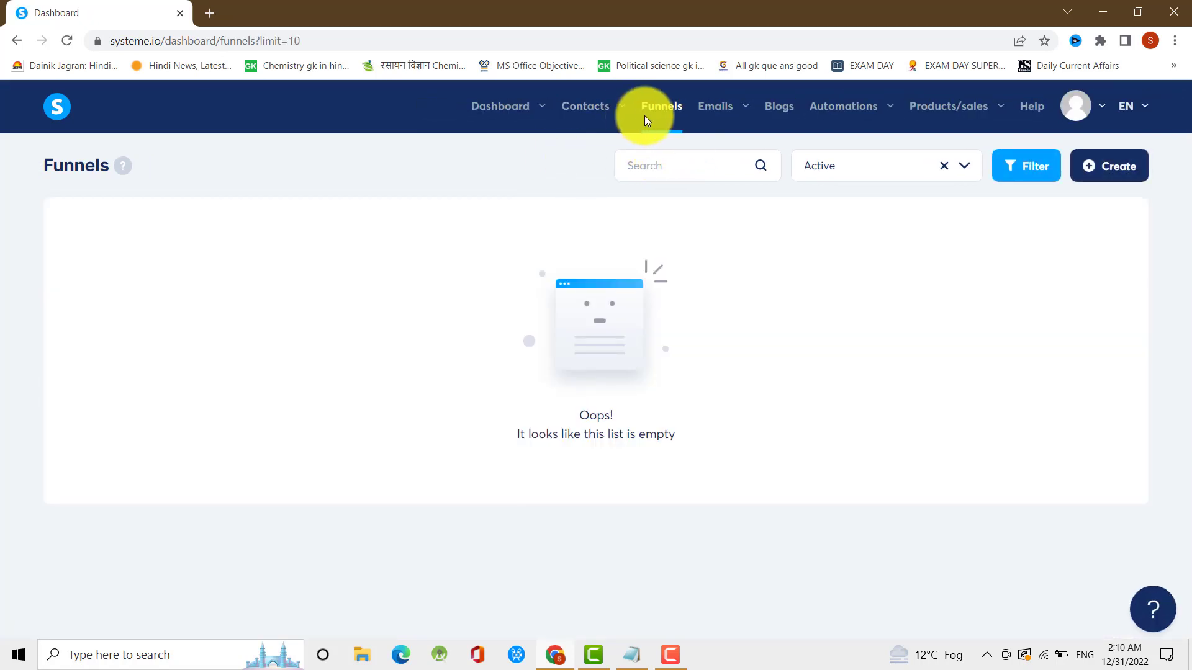
left_click(1099, 169)
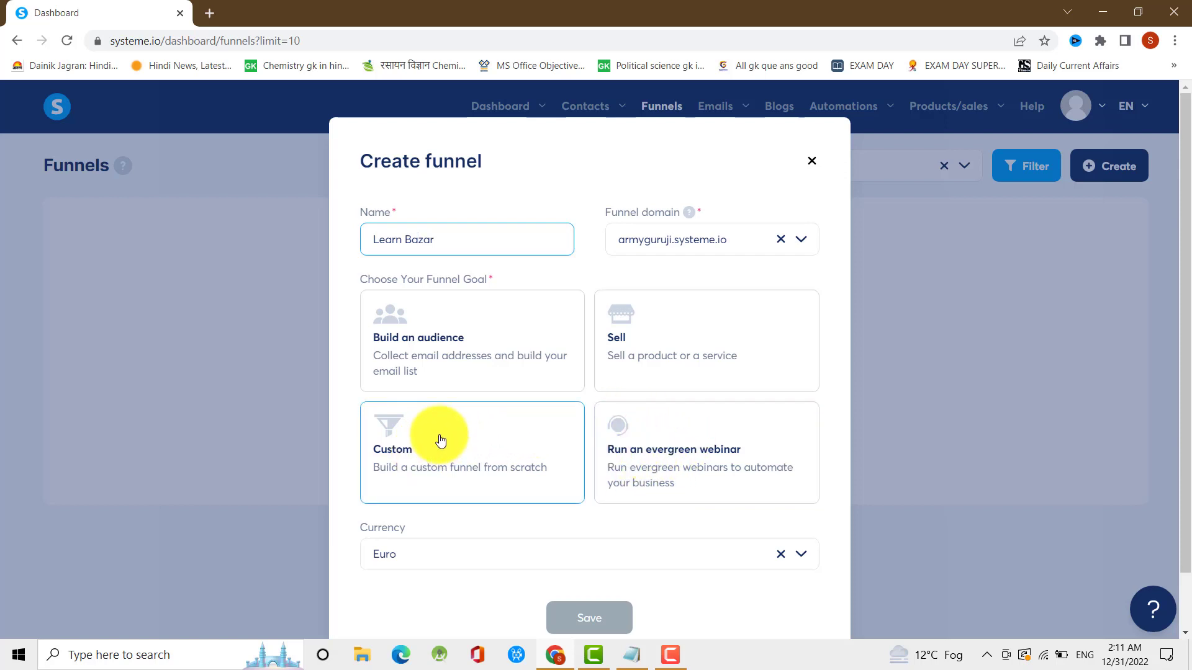
Choose Build an audience as the goal of the Learn Bazar funnel
scroll(775, 489, "down", 1)
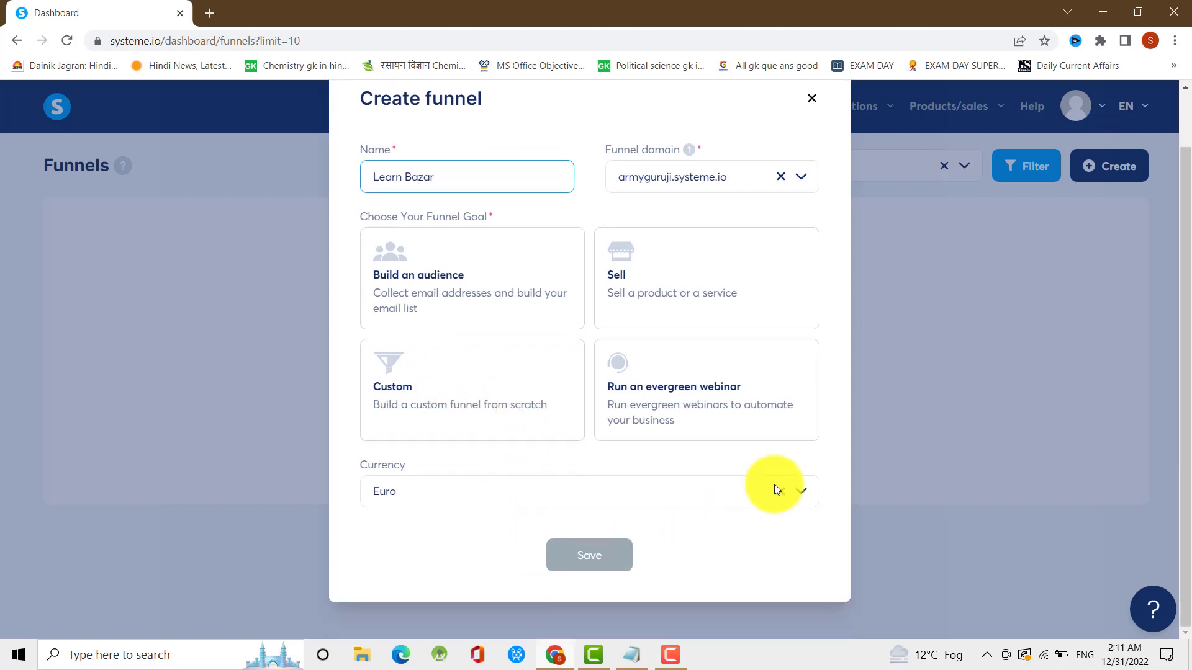
left_click(803, 497)
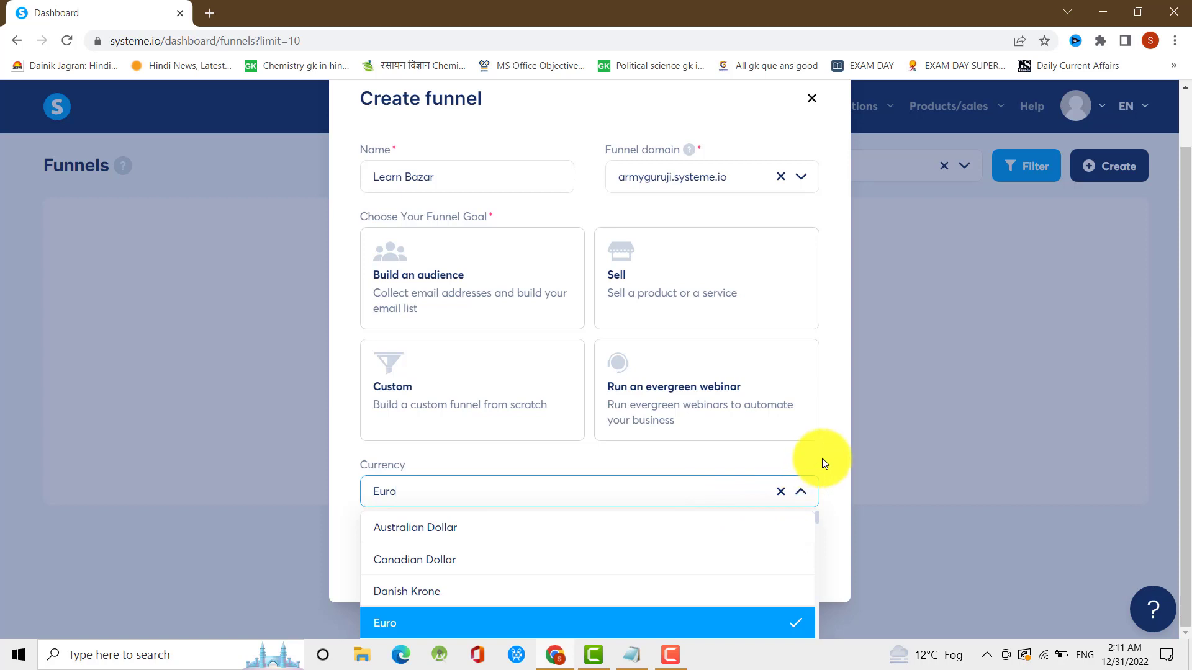
left_click(610, 464)
scroll(610, 464, "up", 1)
left_click(465, 326)
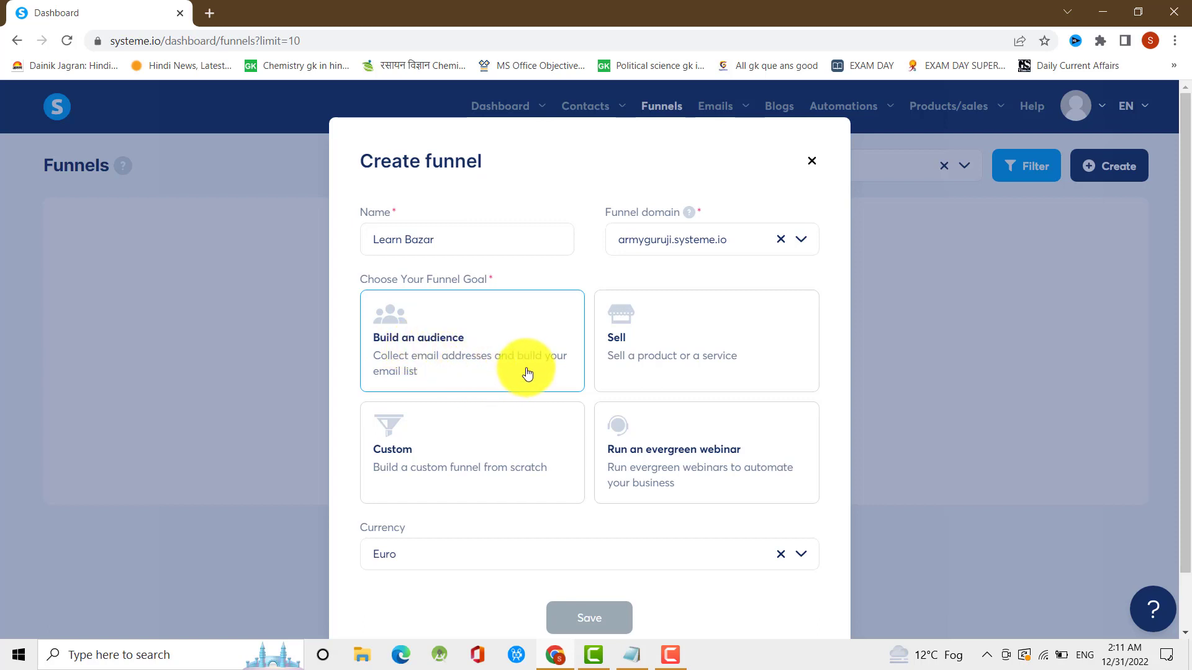
left_click(438, 346)
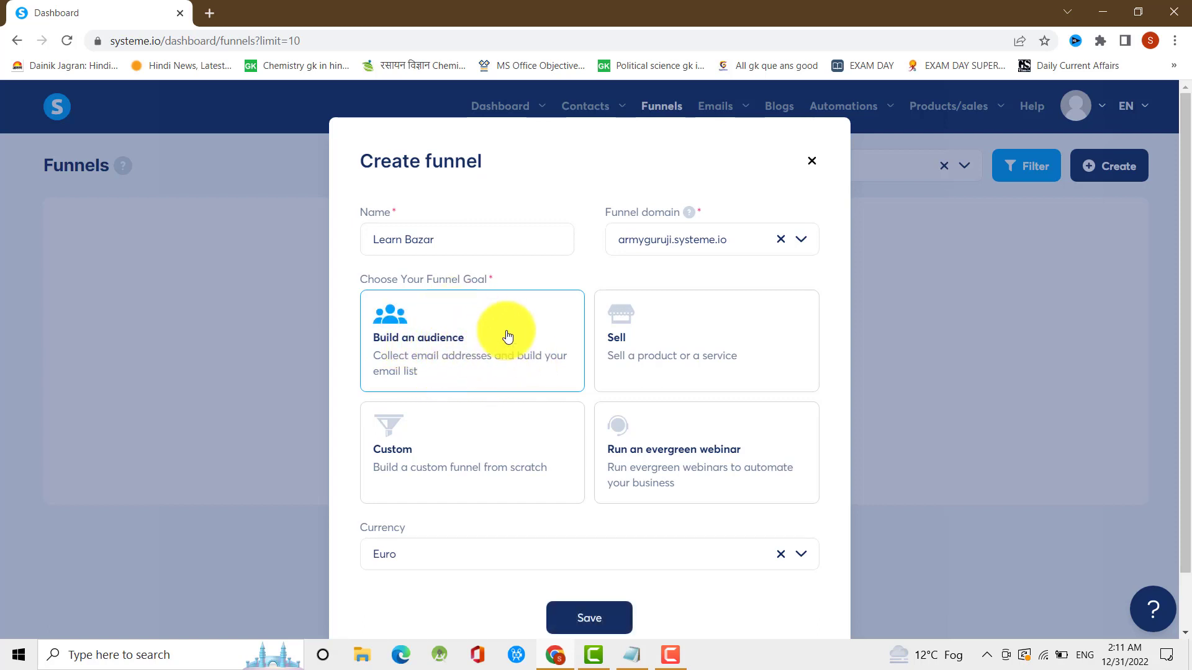
Set the funnel's currency to Australian Dollar and save the new funnel
scroll(644, 570, "down", 1)
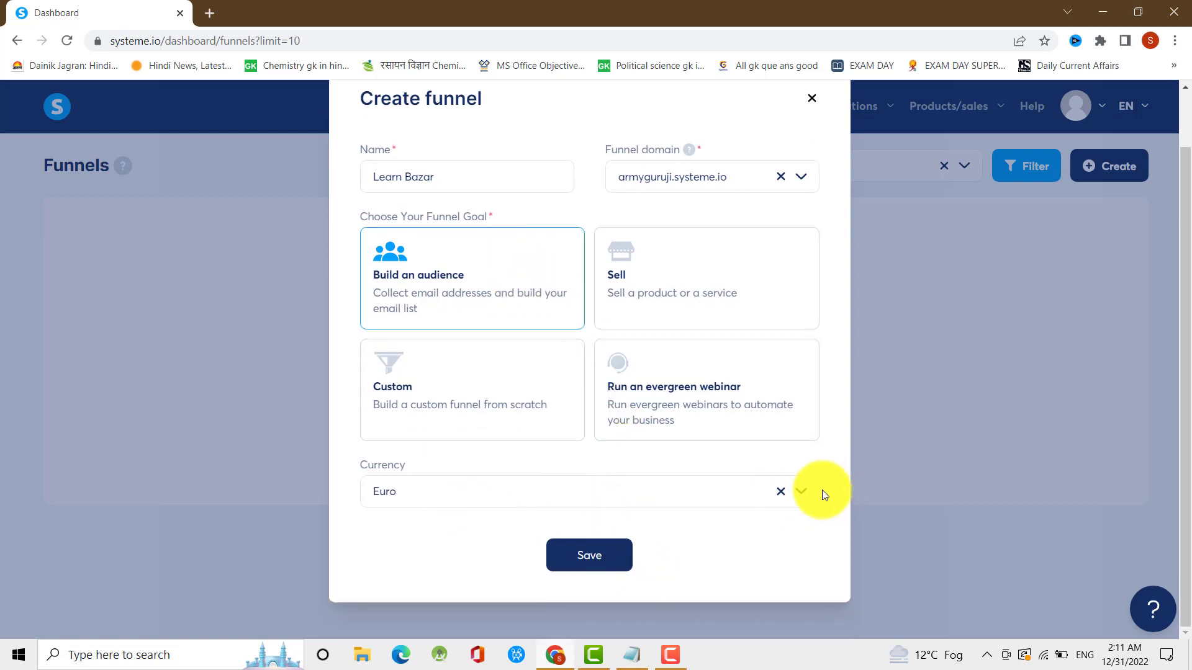
left_click(802, 497)
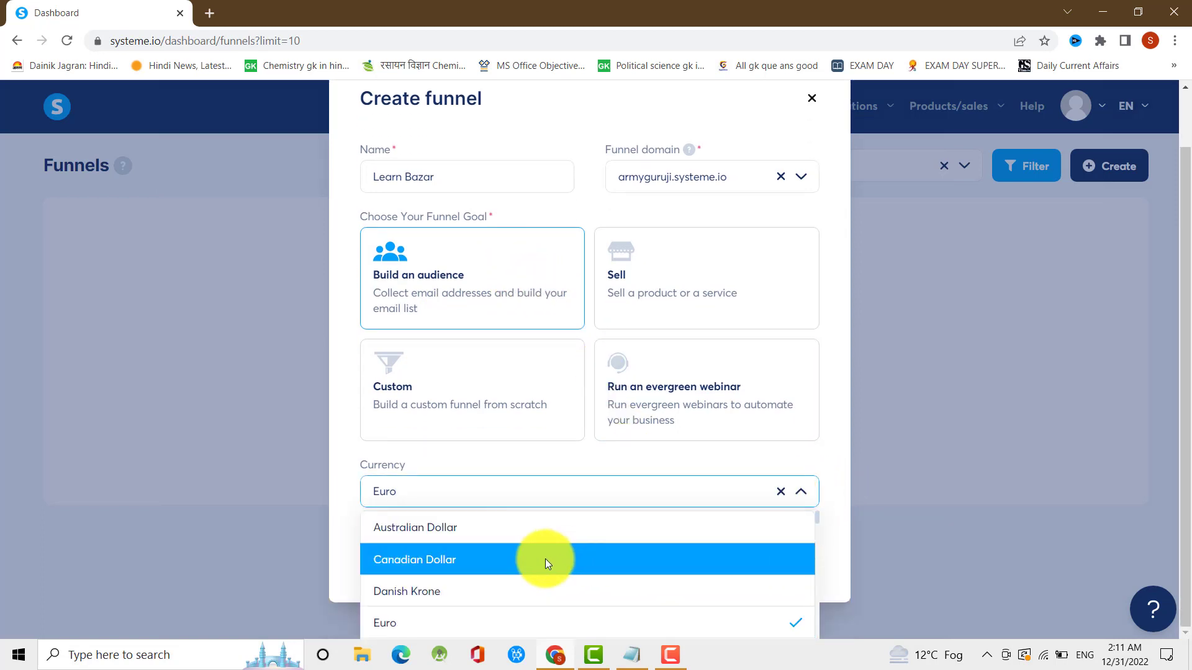
scroll(452, 565, "down", 3)
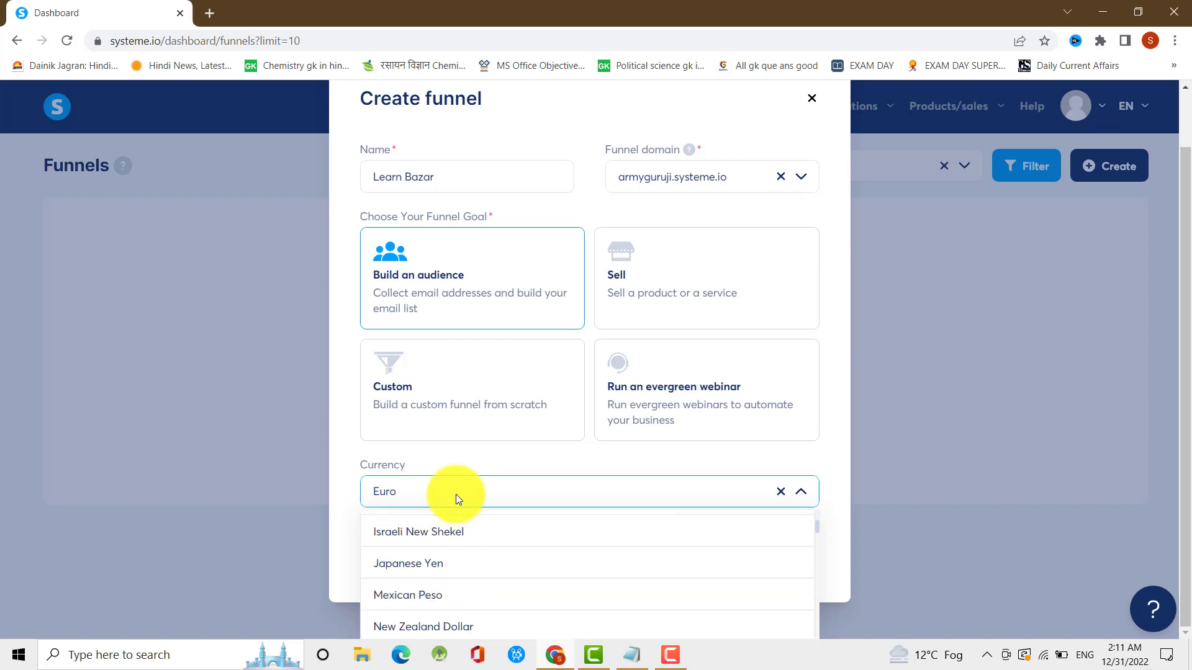
key("BackSpace")
key("BackSpace")
key("BackSpace")
key("BackSpace")
type("dollar")
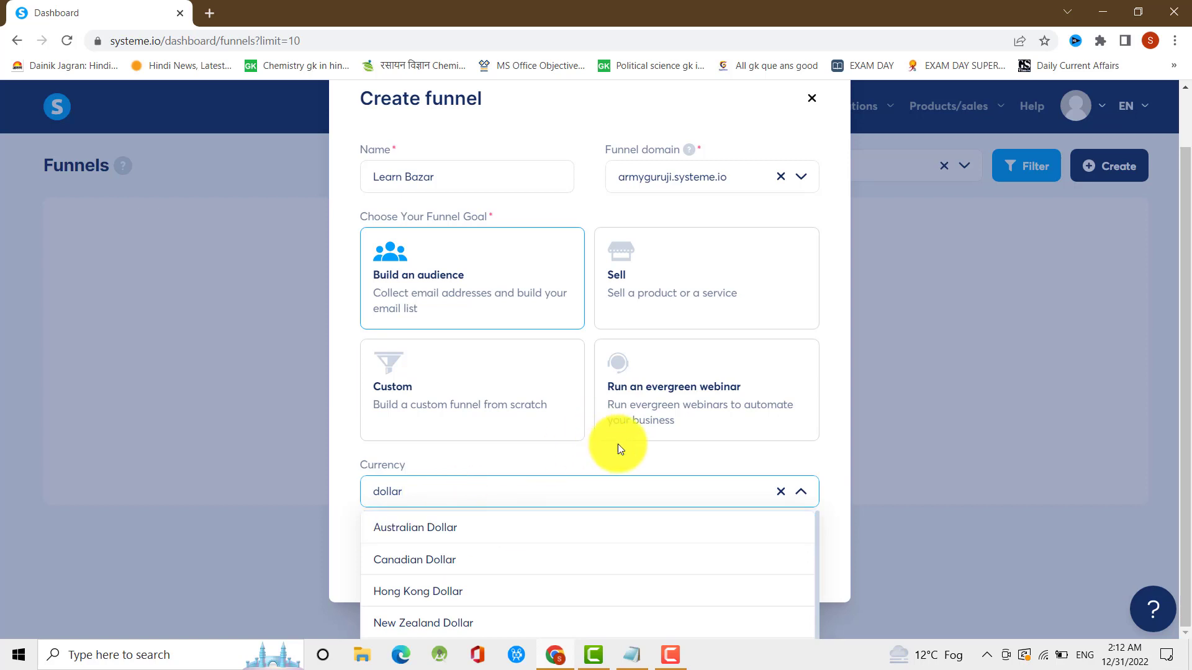
left_click(446, 525)
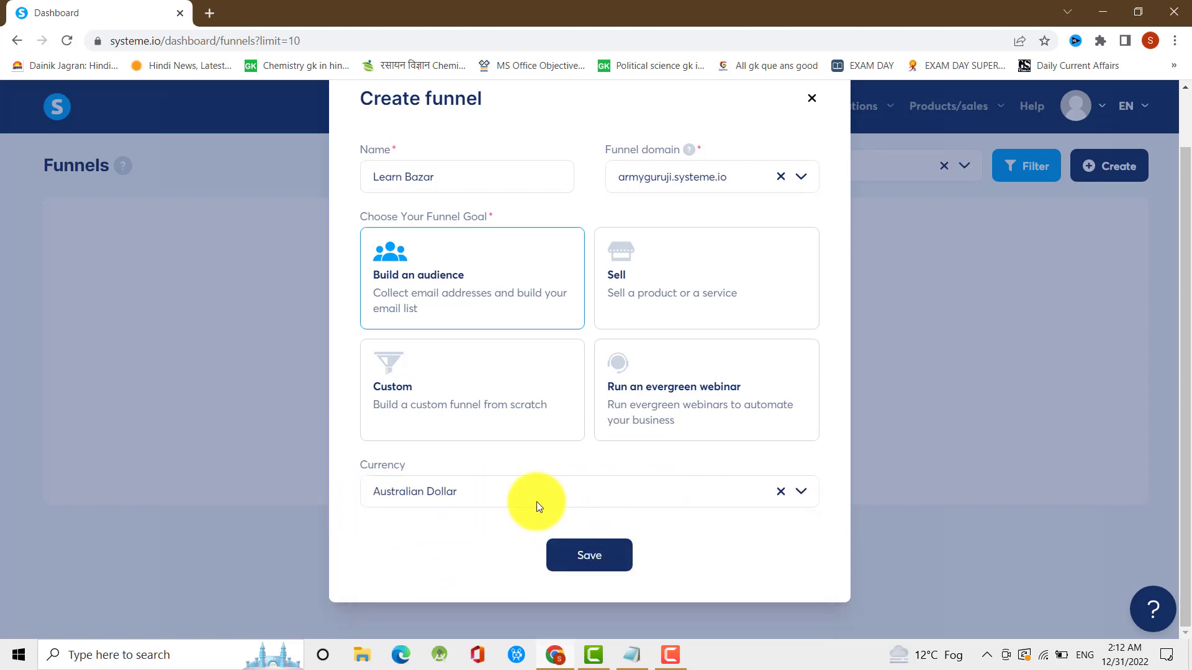
left_click(588, 560)
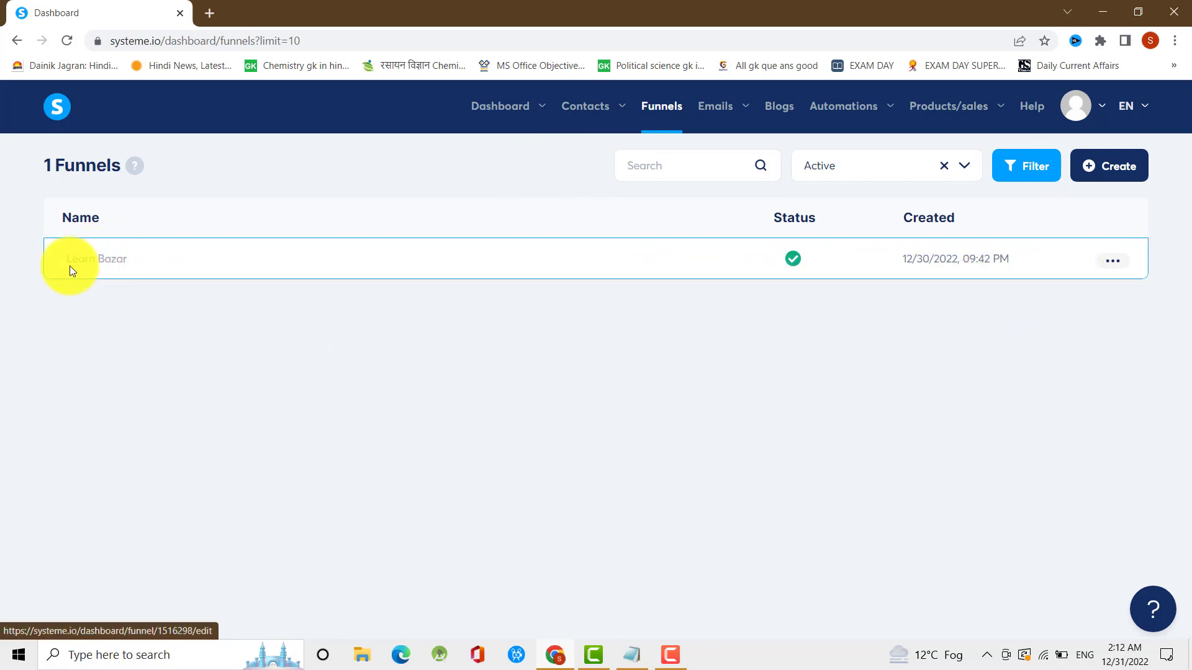
Open the Learn Bazar funnel and look through the page templates offered for its squeeze page step
left_click(107, 260)
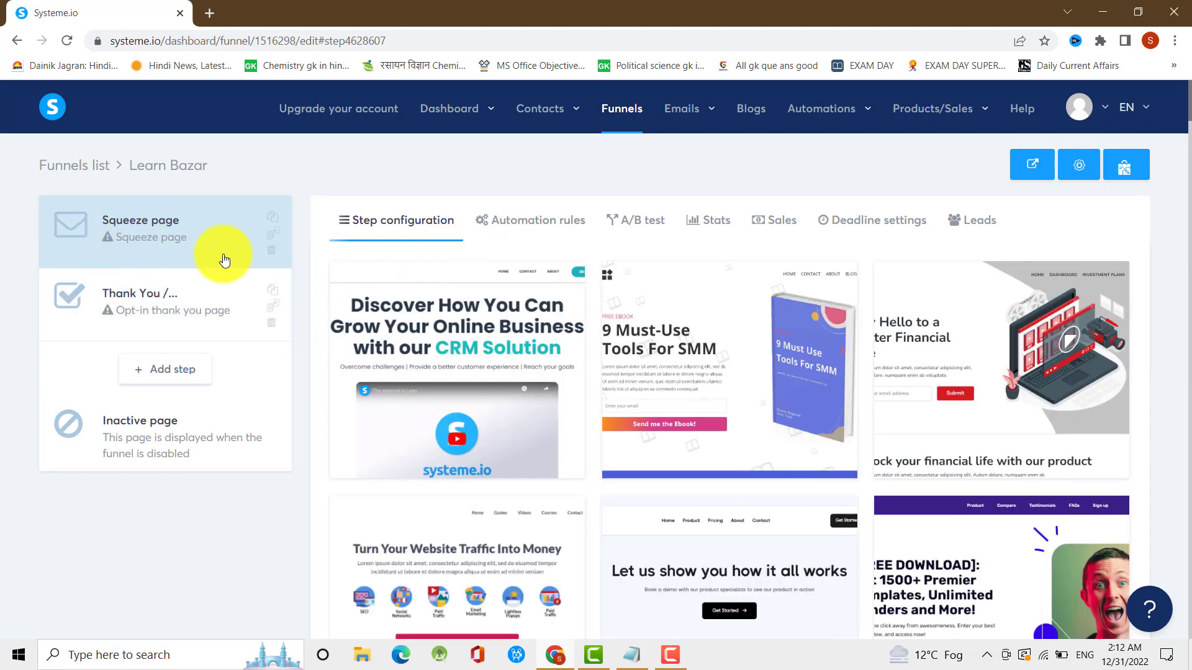
mouse_move(391, 355)
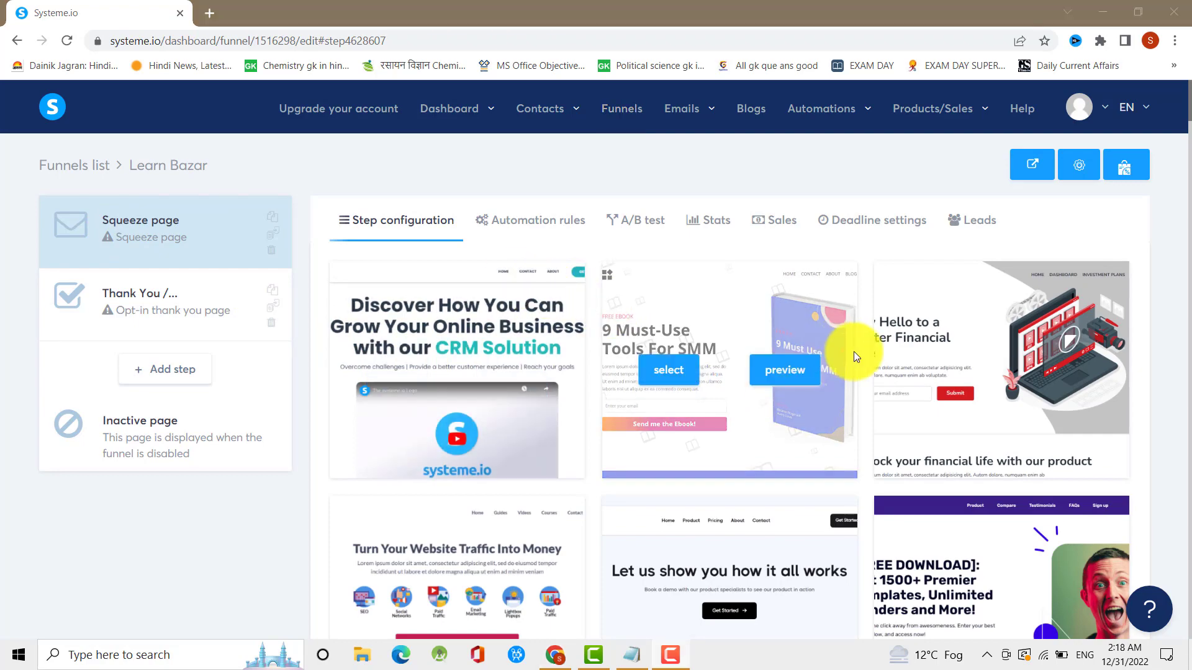
scroll(930, 380, "down", 1)
scroll(930, 380, "down", 1)
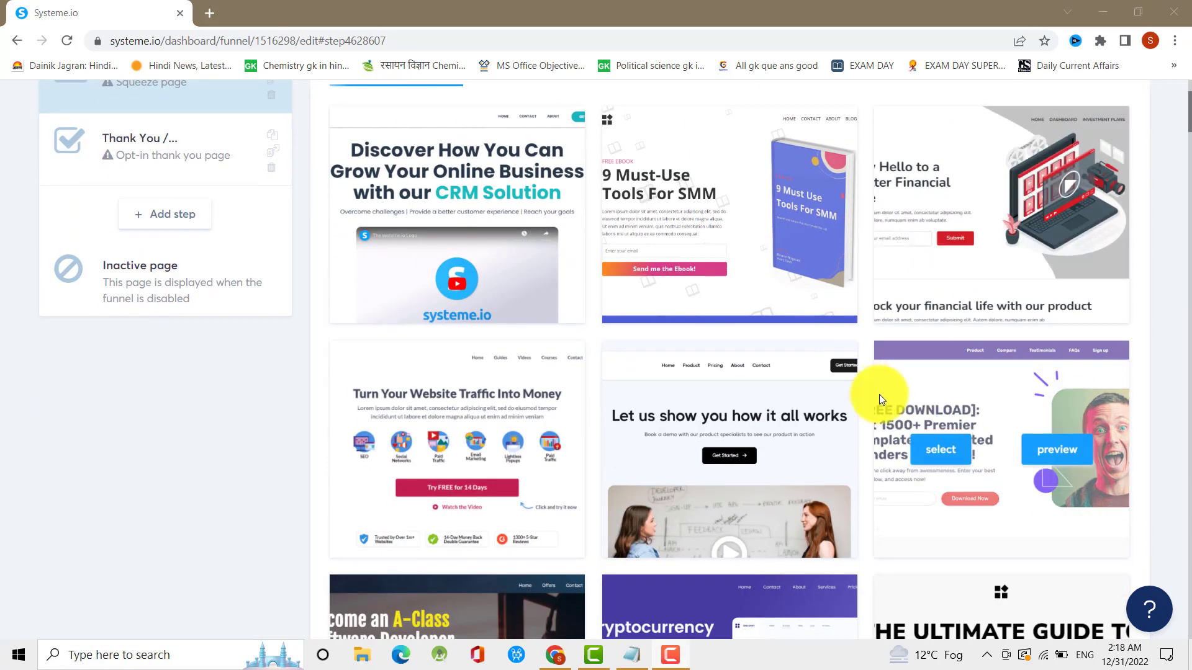
scroll(861, 397, "up", 2)
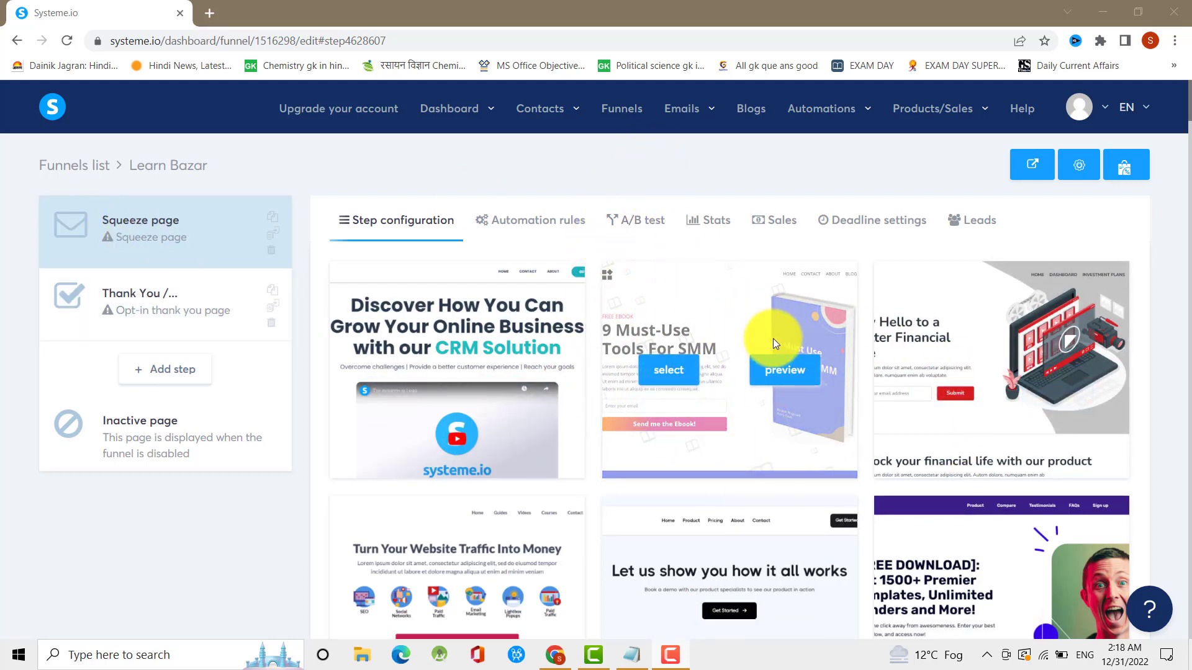
scroll(931, 422, "down", 1)
scroll(929, 427, "down", 10)
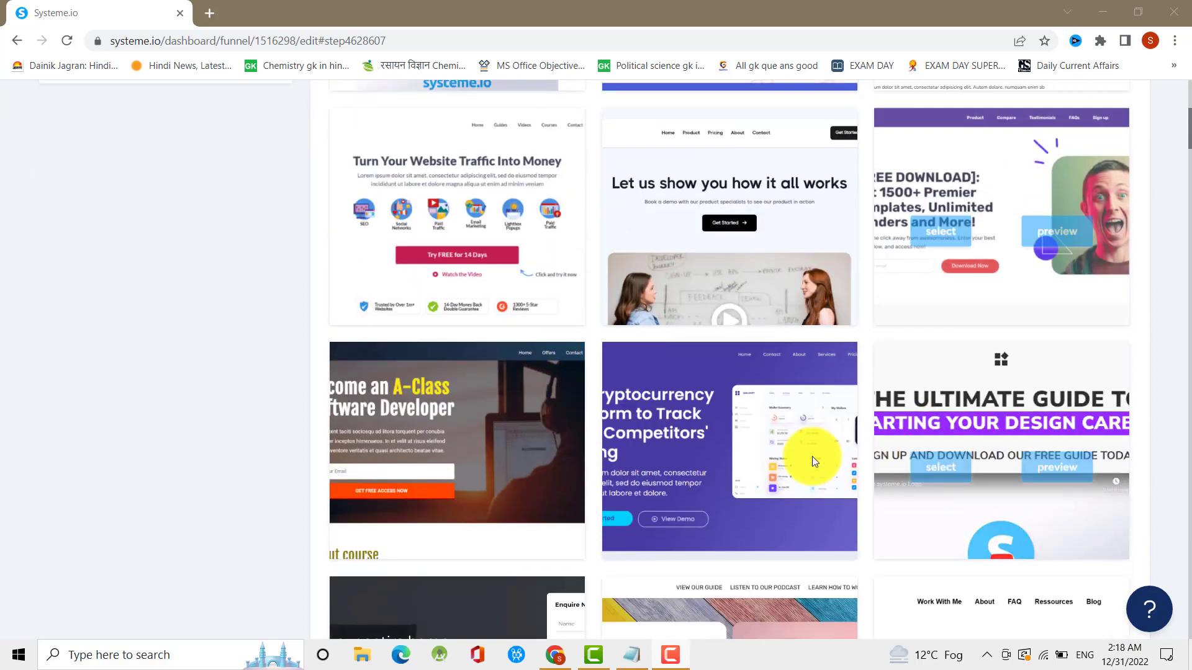
scroll(956, 416, "down", 2)
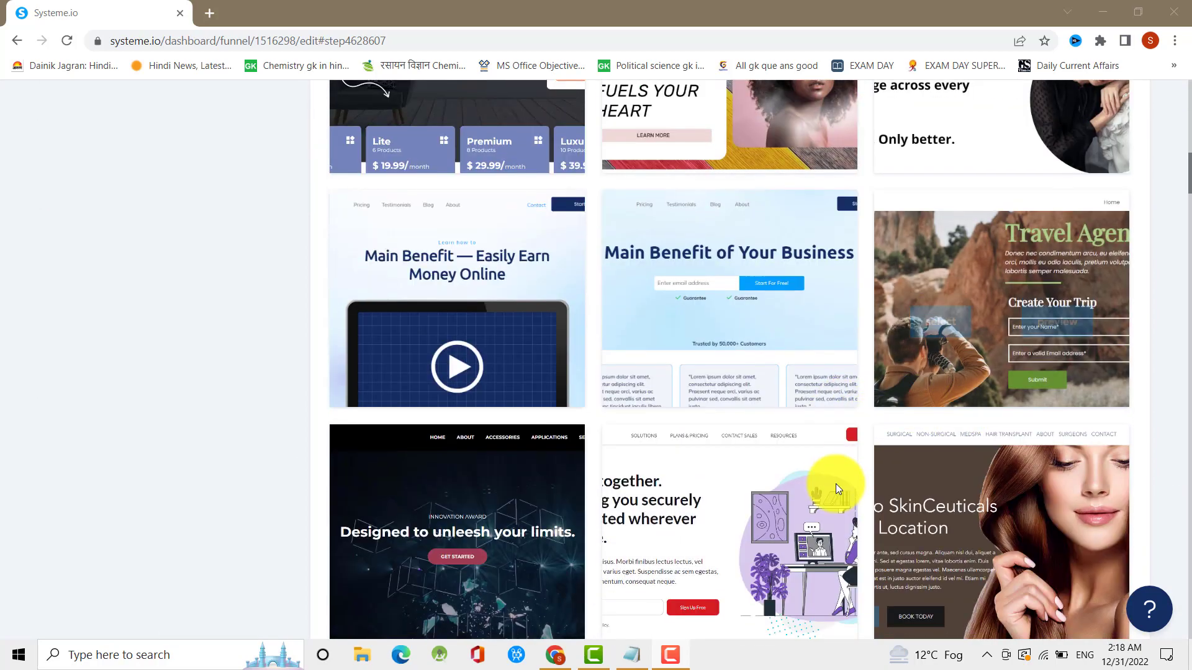
scroll(835, 483, "down", 5)
scroll(869, 491, "down", 3)
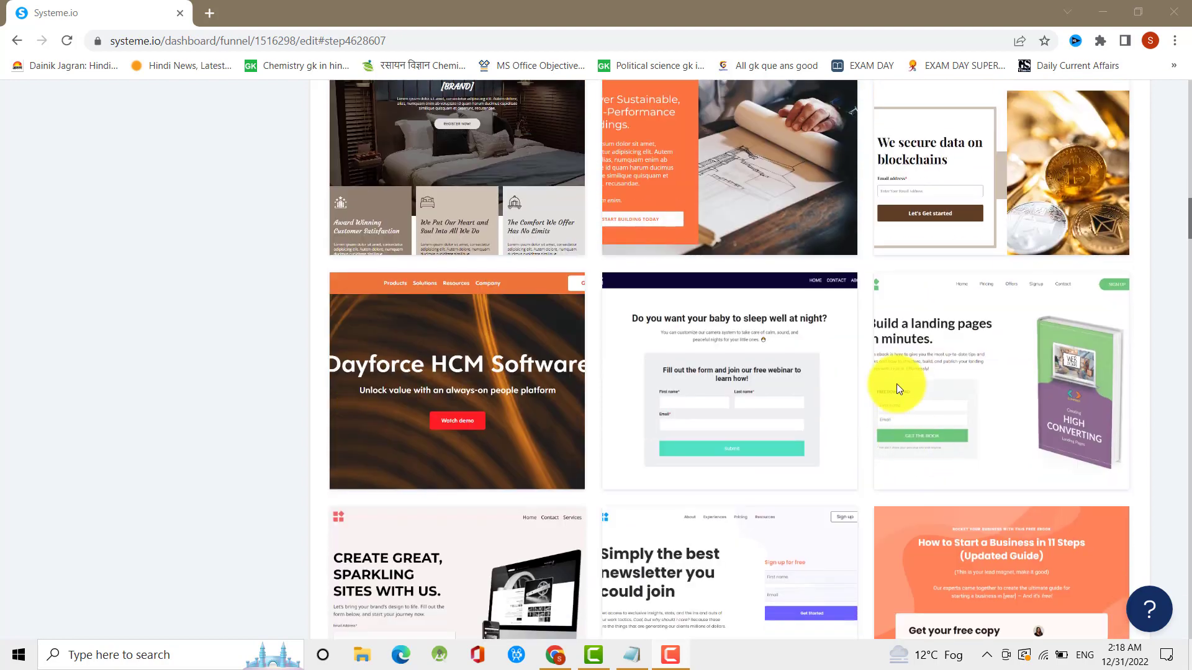
Select the green and purple ebook template "Build a landing page in minutes" for the squeeze page
mouse_move(1005, 328)
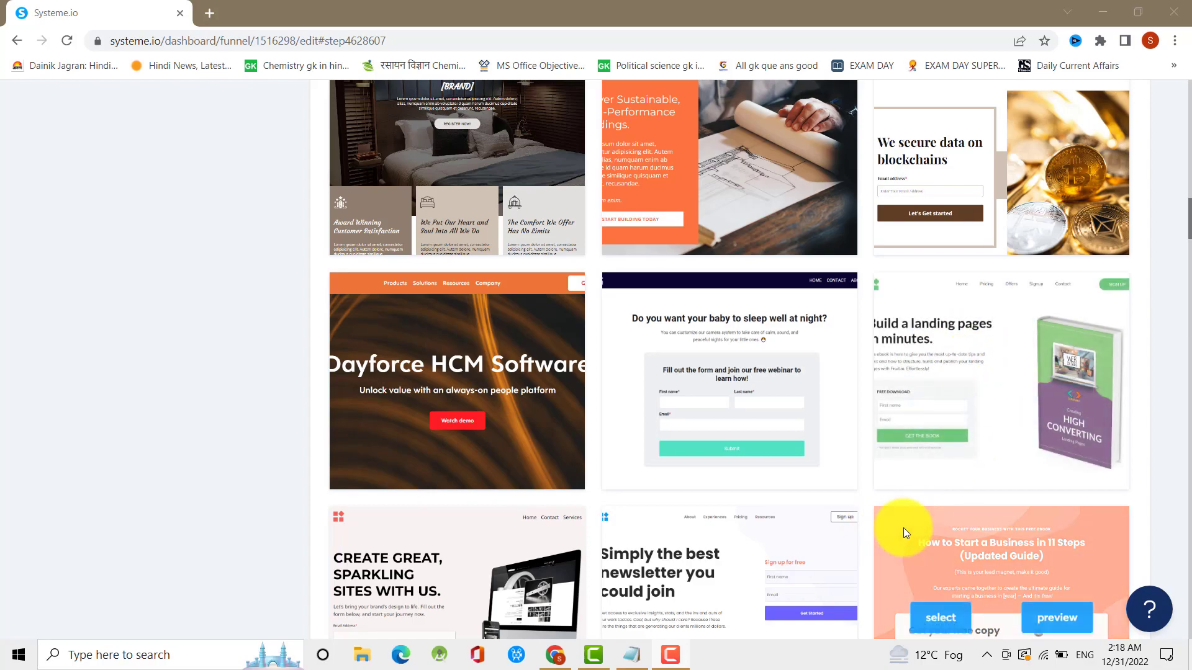
scroll(904, 521, "down", 5)
scroll(906, 512, "down", 10)
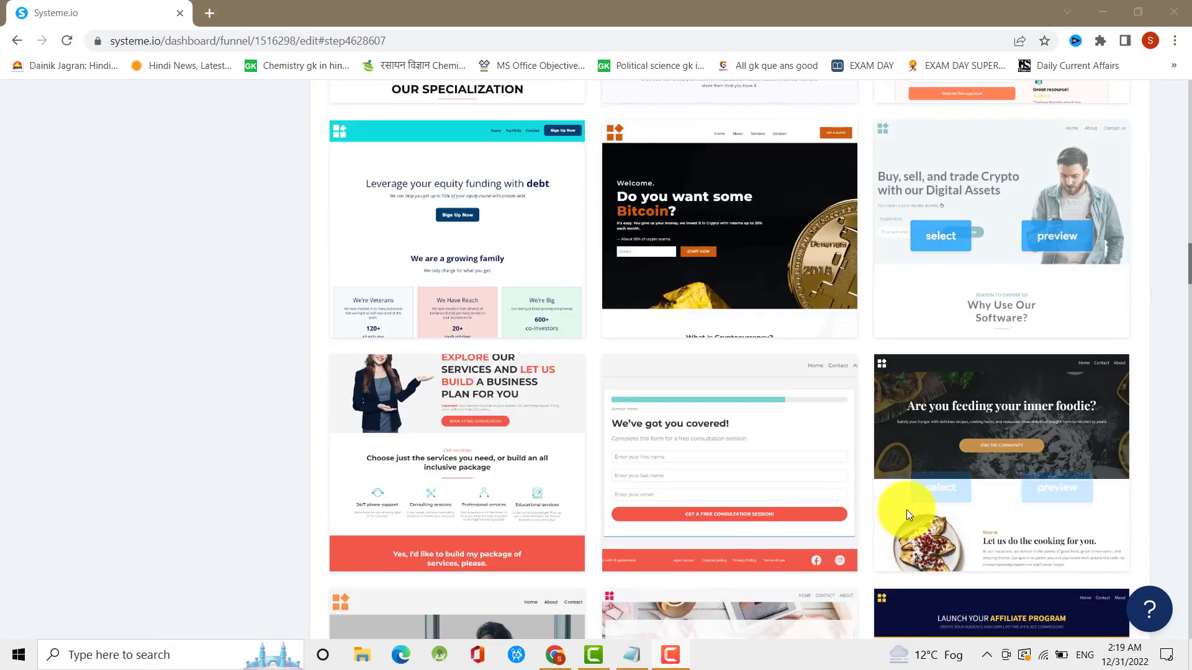
scroll(906, 508, "down", 8)
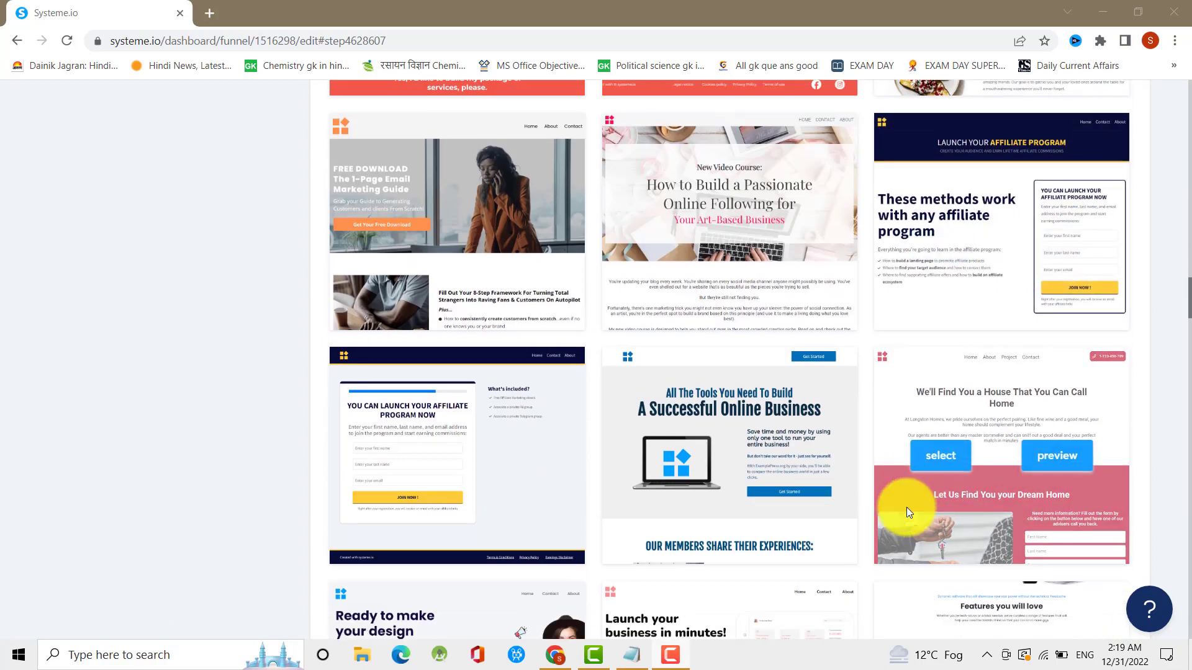
scroll(905, 508, "up", 18)
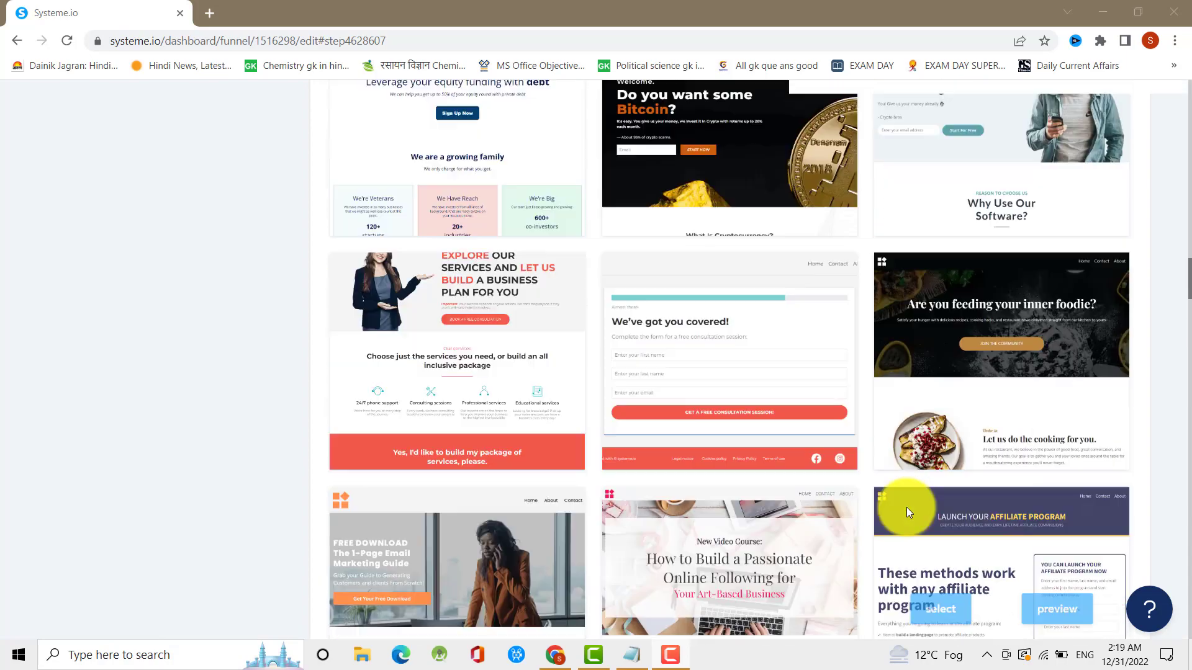
scroll(955, 470, "up", 7)
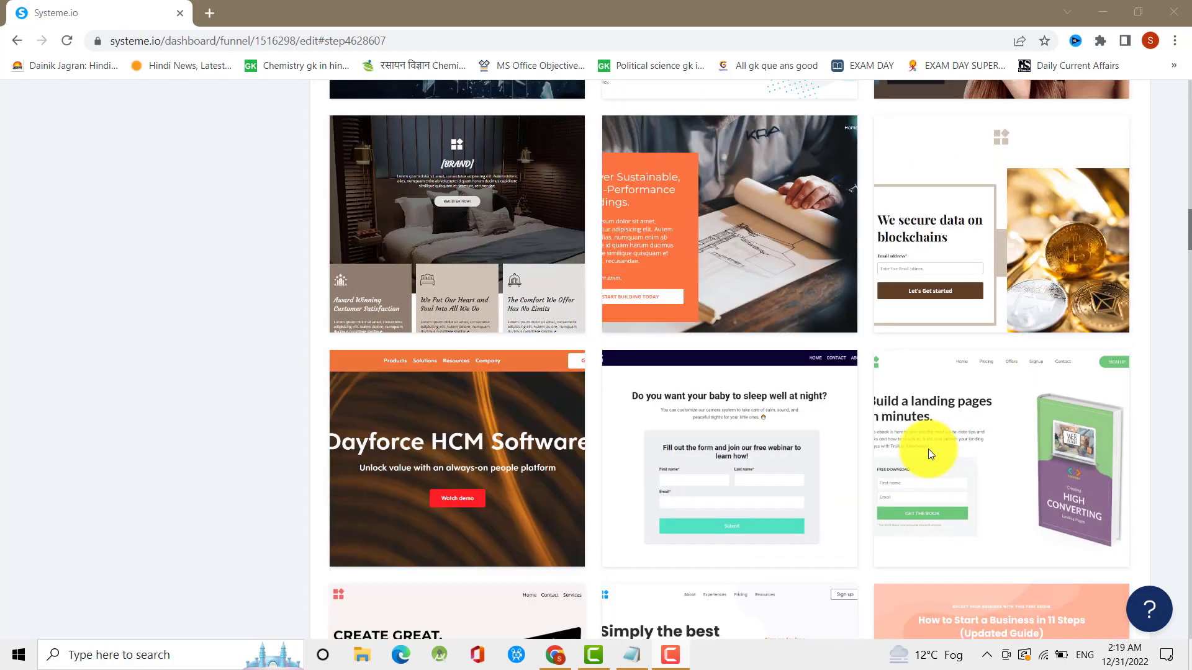
mouse_move(931, 483)
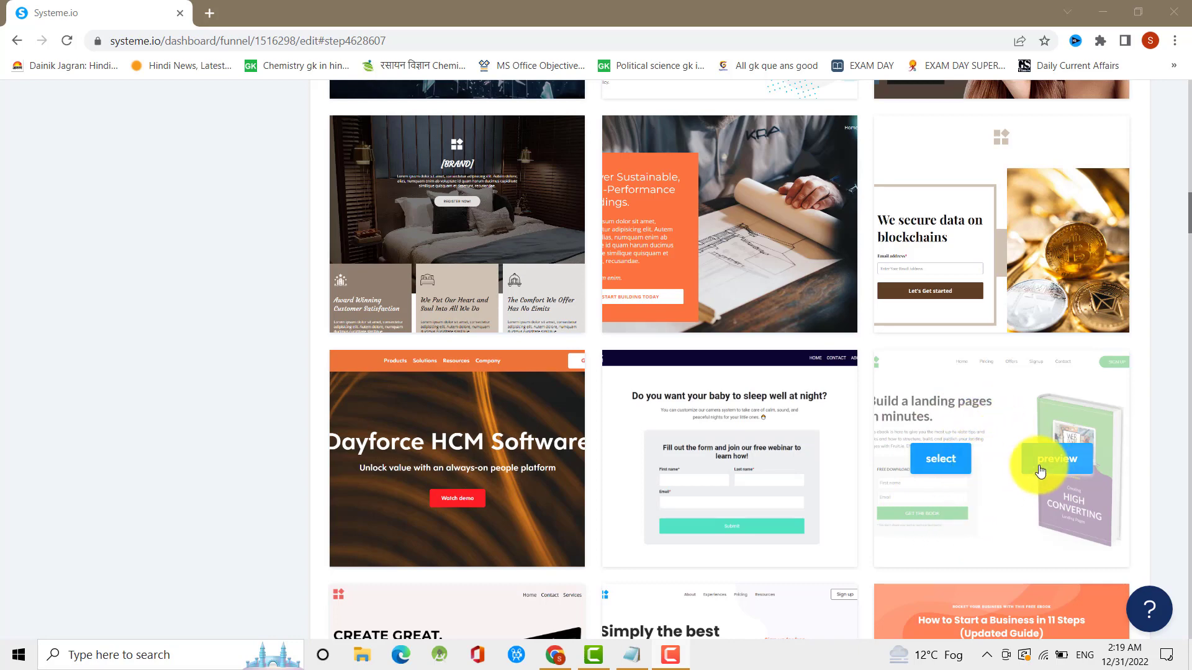
left_click(943, 460)
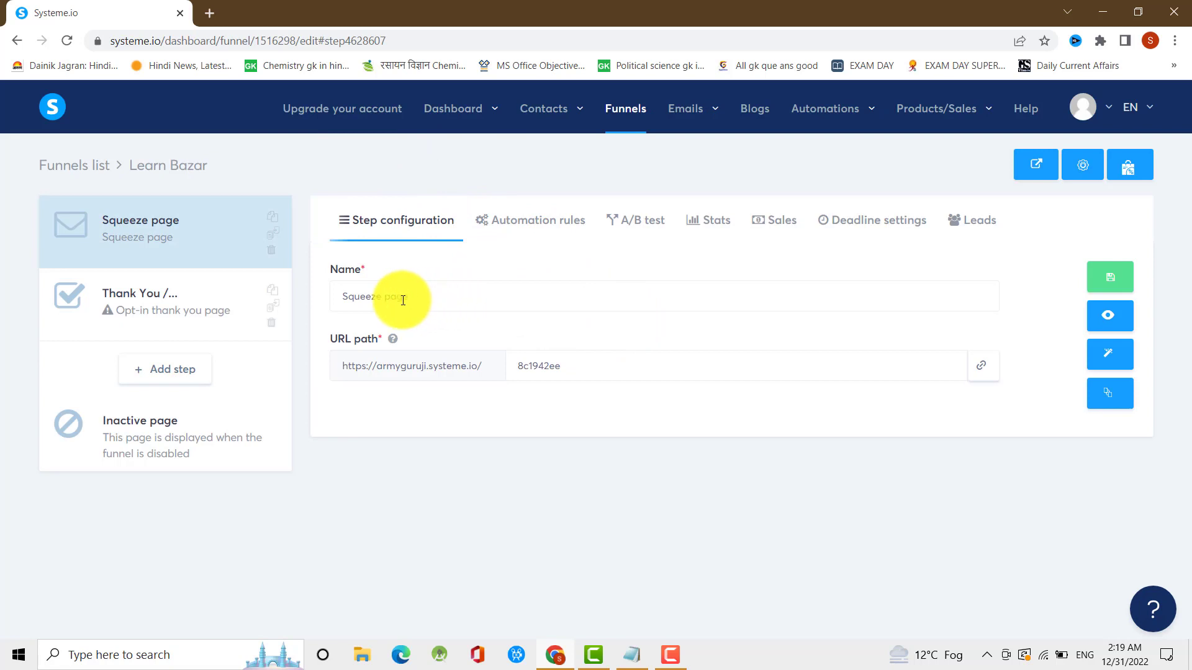
Set the squeeze page step's name to Learn Bazar and copy the link of its URL path
left_click(424, 297)
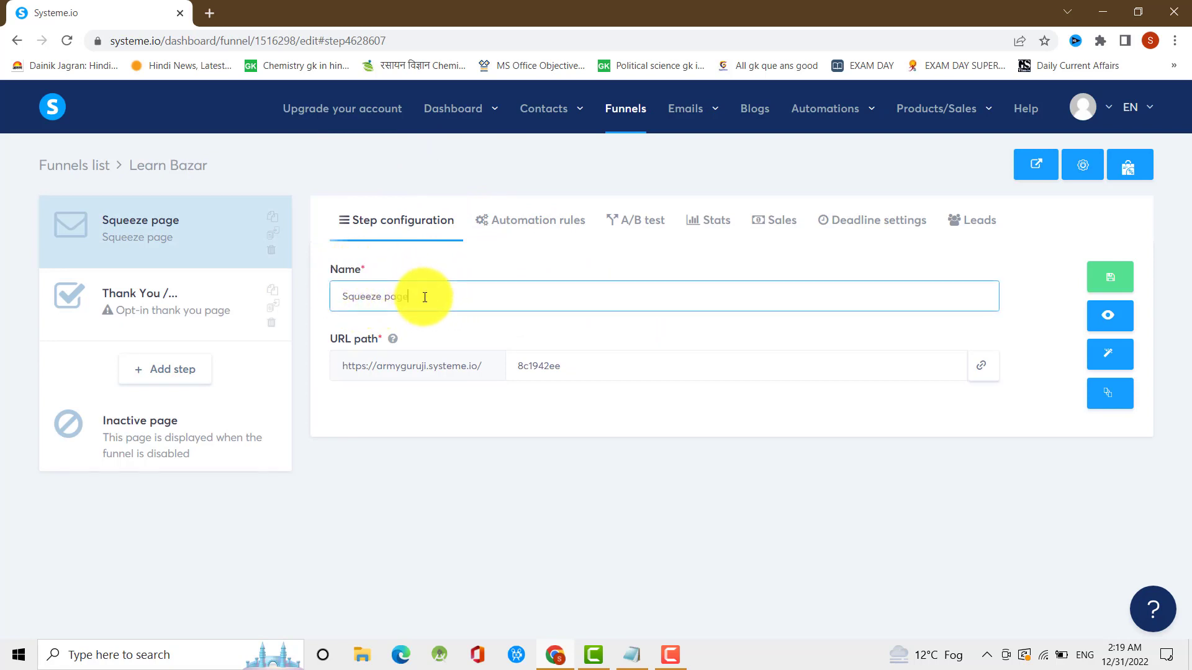
triple_click(349, 298)
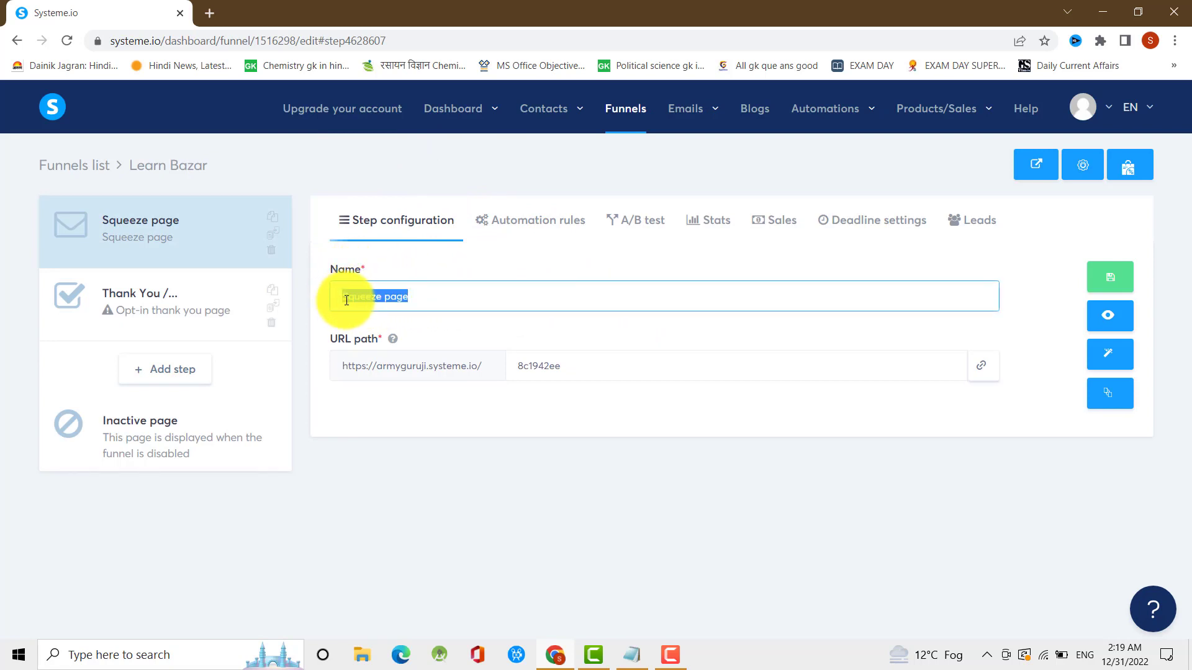
key("BackSpace")
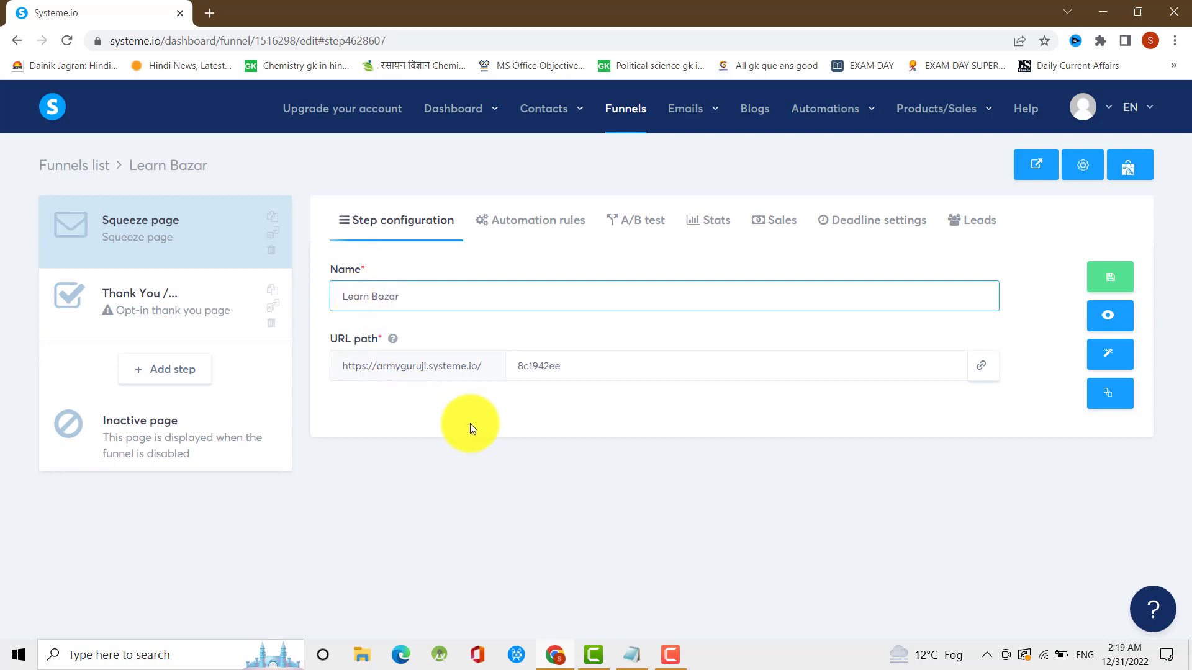
left_click(585, 364)
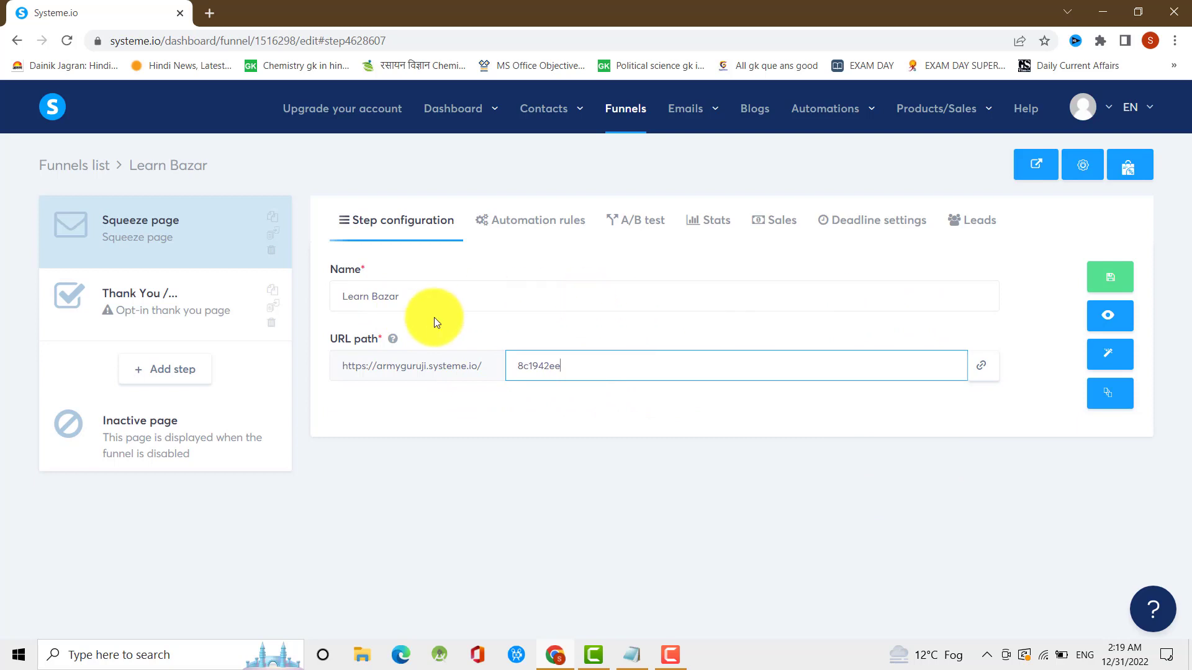
left_click(979, 373)
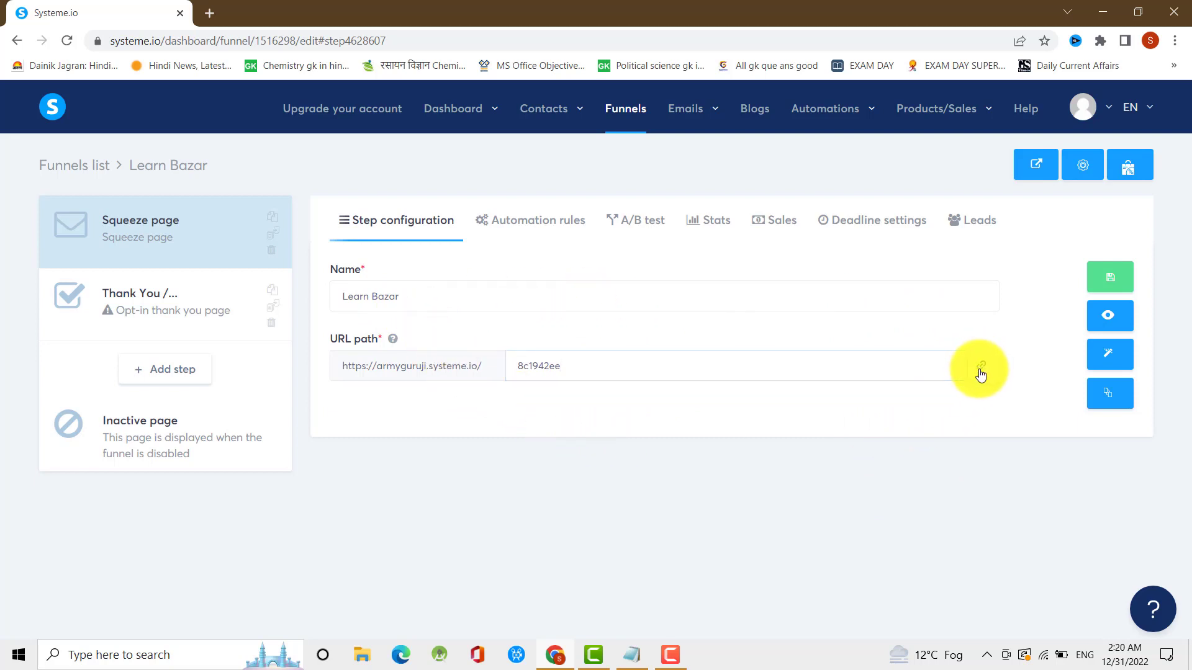
double_click(980, 371)
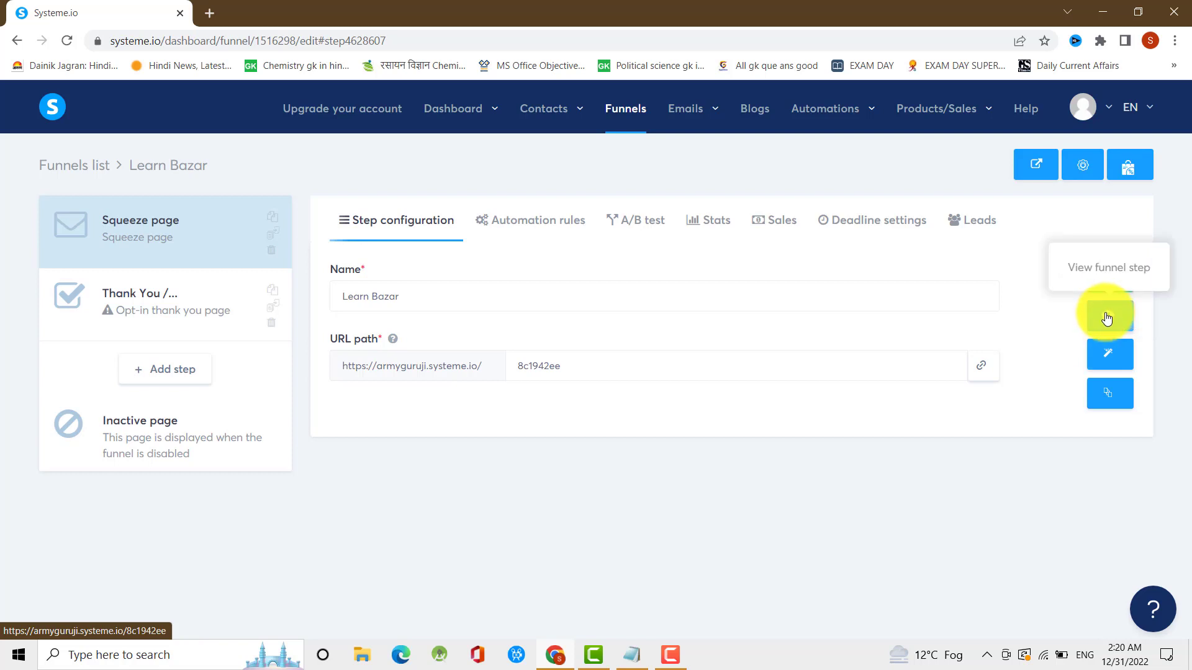
Open the squeeze page in the page editor and look over its menu items and opt-in section
left_click(1110, 363)
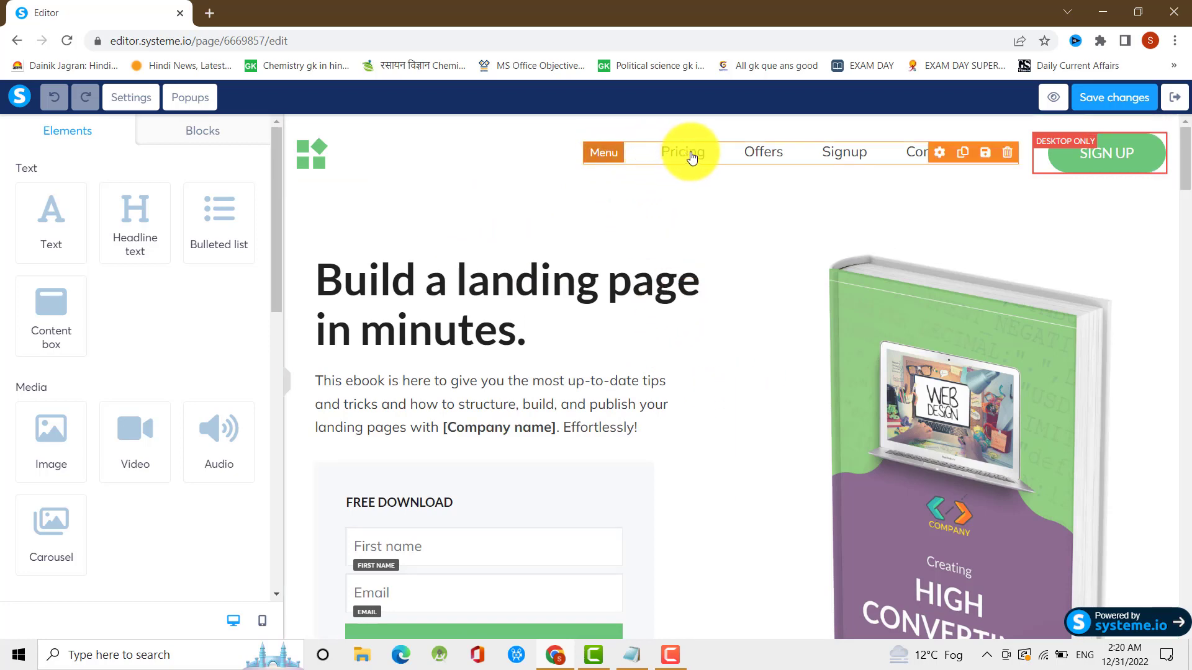
left_click(761, 159)
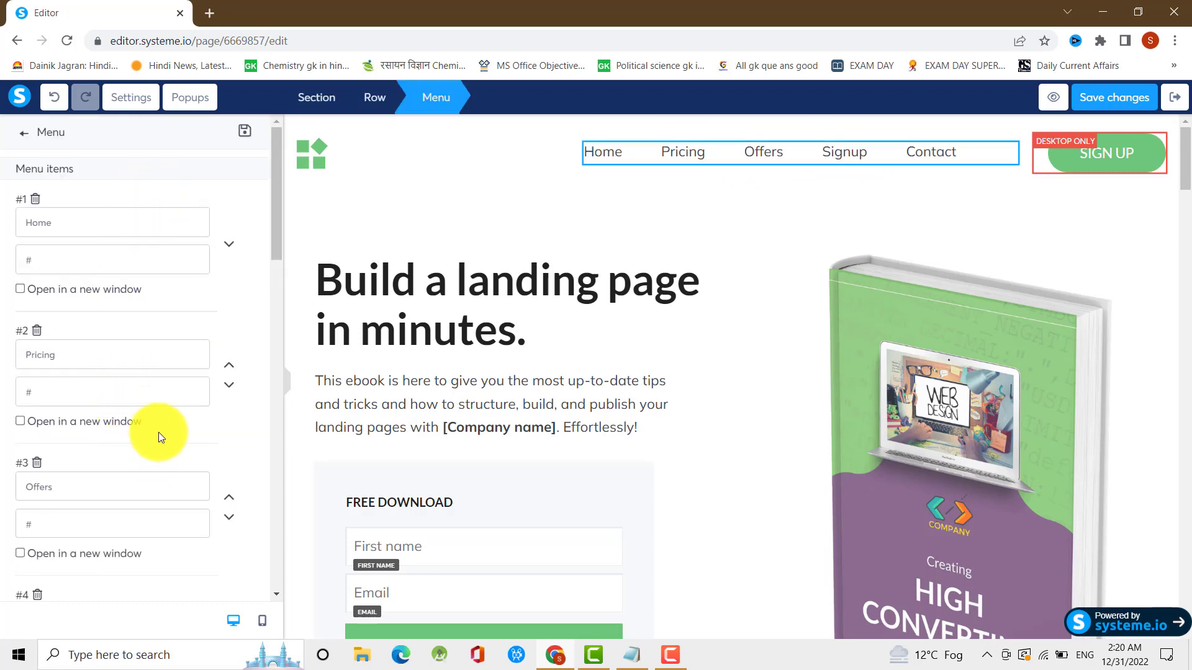
key("Escape")
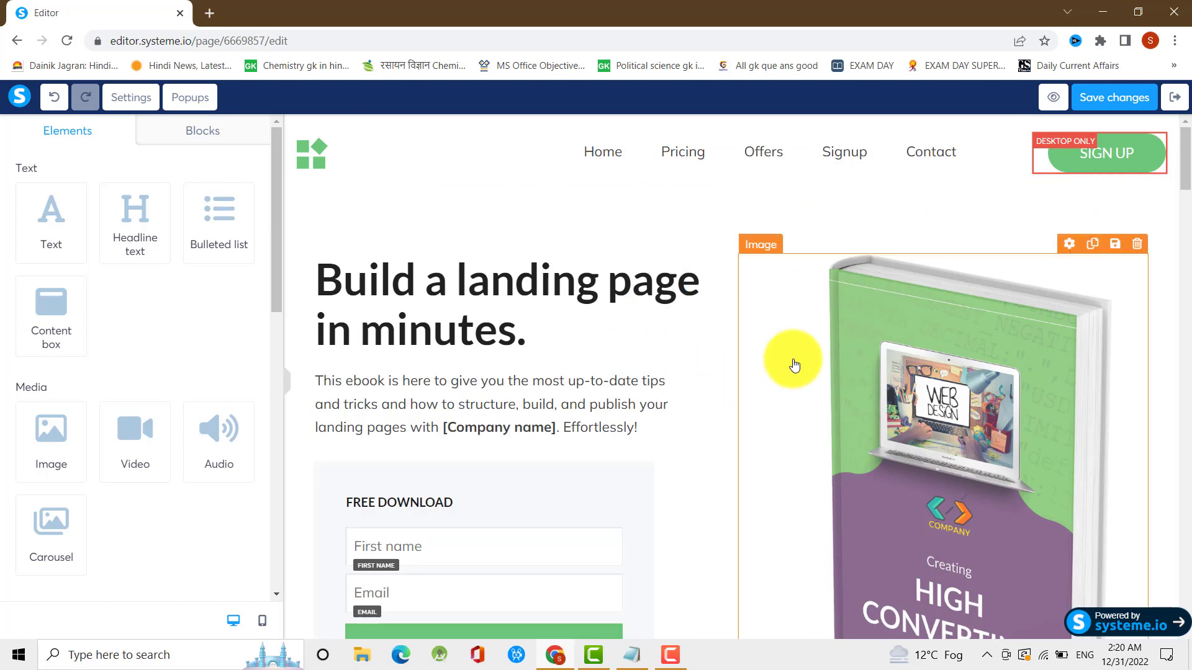
scroll(776, 403, "down", 3)
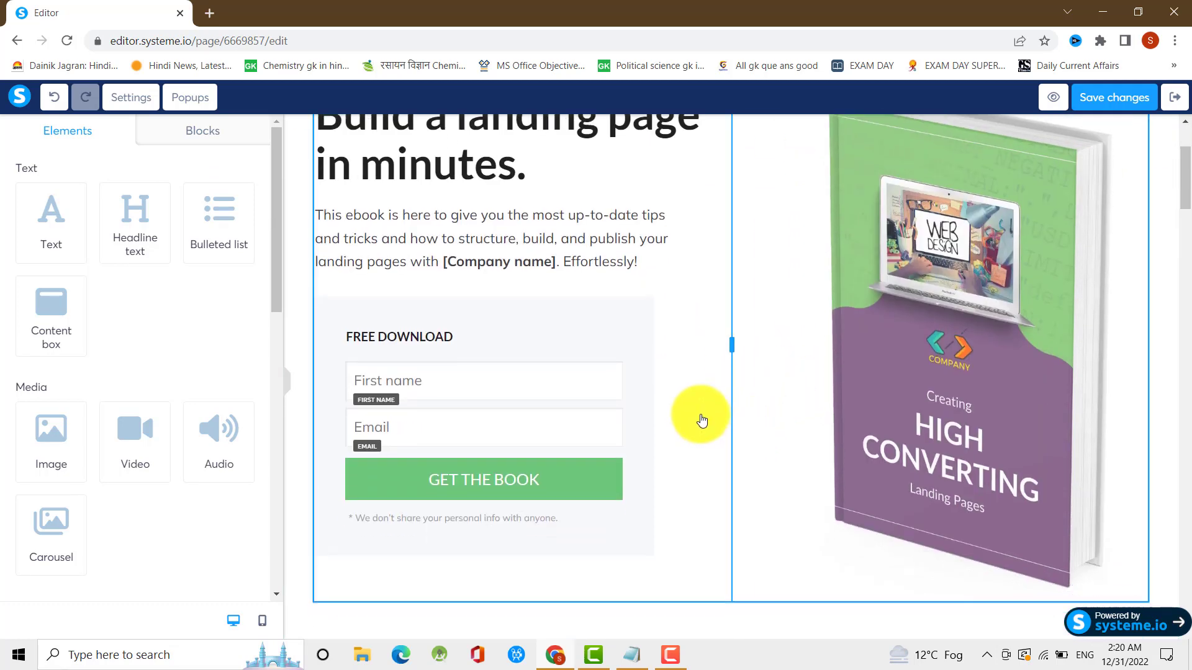
scroll(702, 419, "down", 4)
scroll(723, 435, "up", 4)
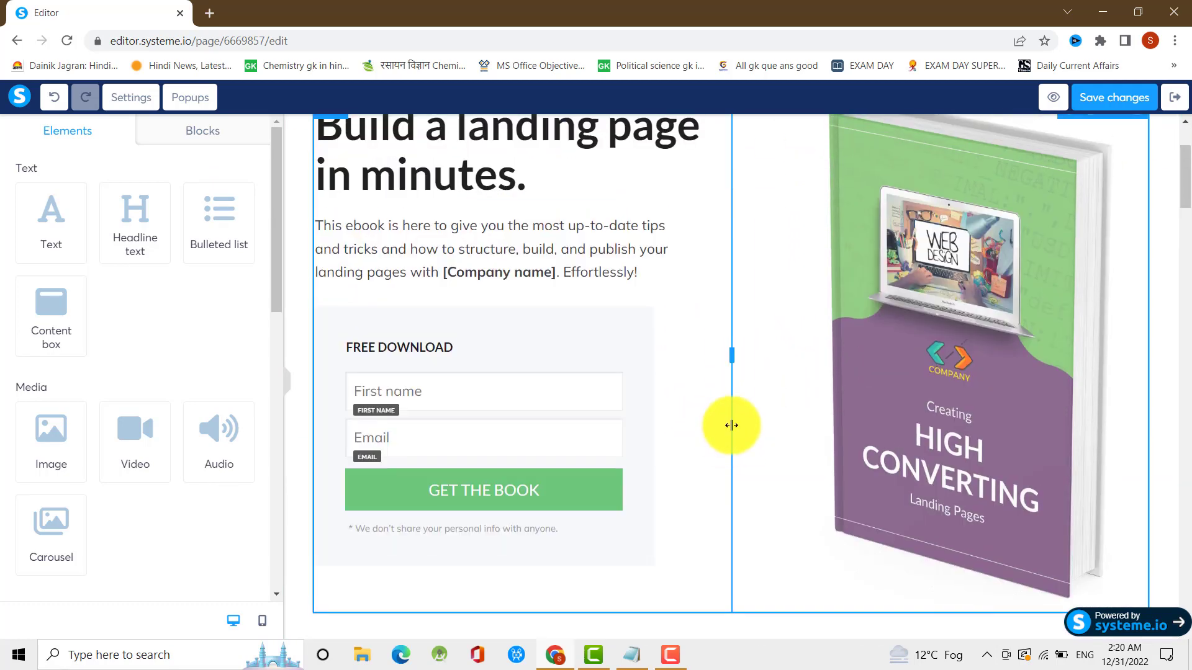
scroll(731, 425, "up", 3)
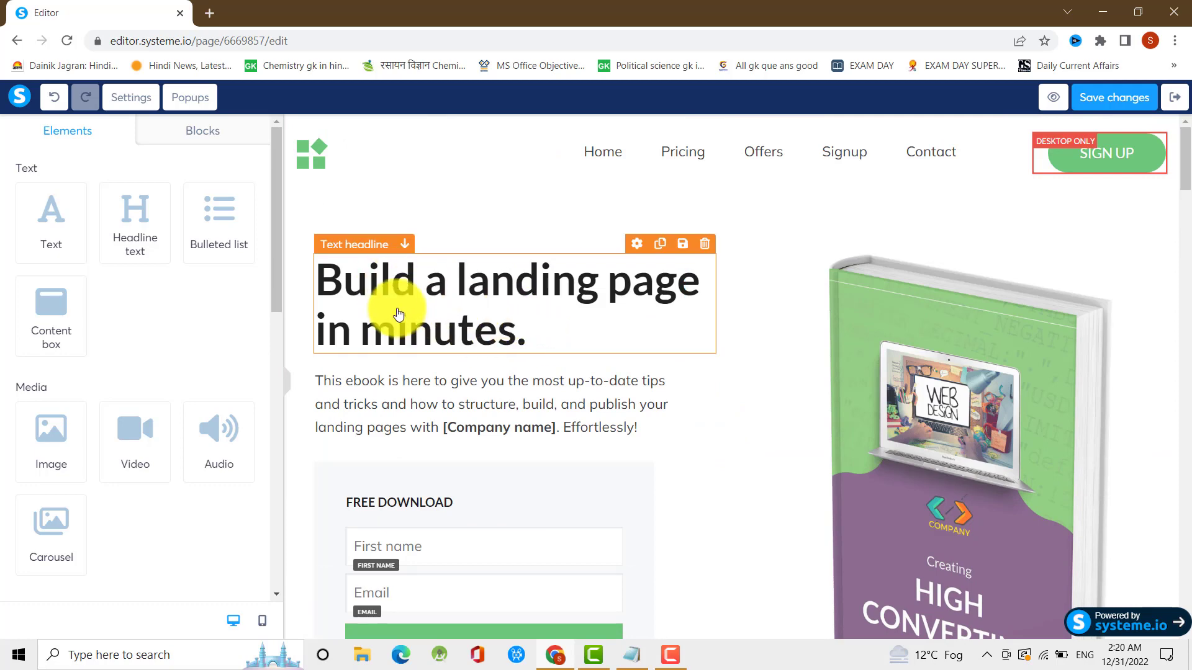
Replace the page's main headline text with "Free E-Book"
left_click(428, 293)
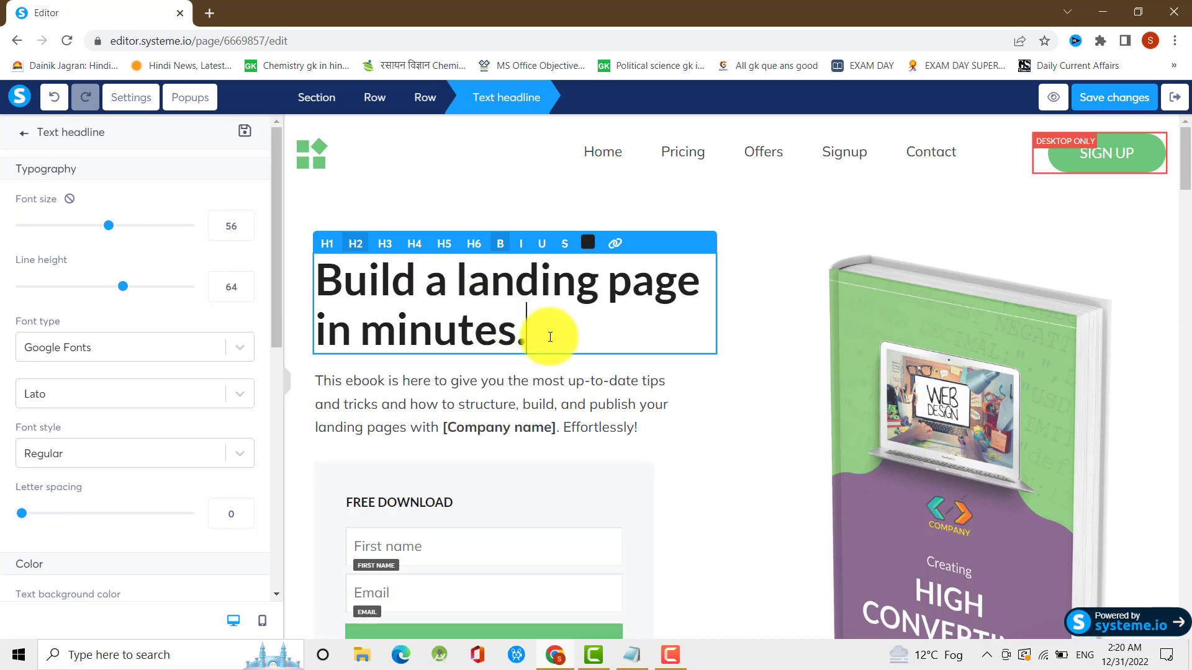
key("BackSpace")
key("BackSpace")
key("BackSpace")
key("BackSpace")
key("BackSpace")
key("BackSpace")
key("BackSpace")
key("BackSpace")
key("BackSpace")
key("BackSpace")
key("BackSpace")
key("BackSpace")
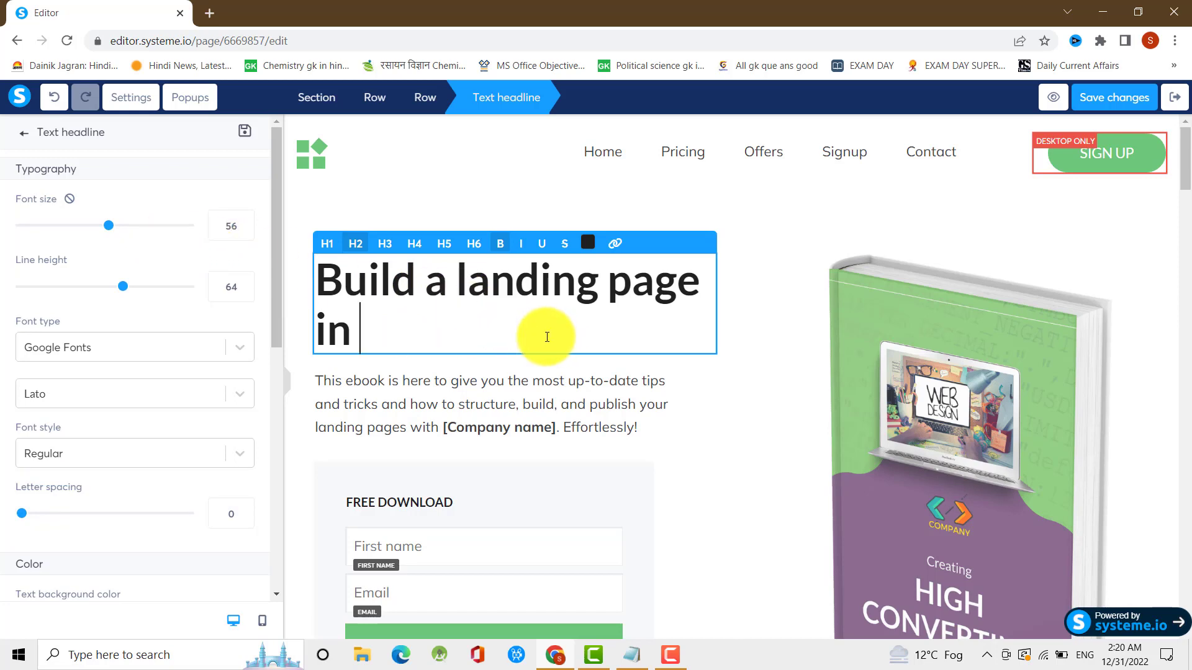
key("BackSpace")
key("BackSpace")
key("BackSpace")
key("BackSpace")
key("BackSpace")
key("BackSpace")
key("BackSpace")
key("BackSpace")
key("BackSpace")
key("BackSpace")
key("BackSpace")
key("BackSpace")
key("BackSpace")
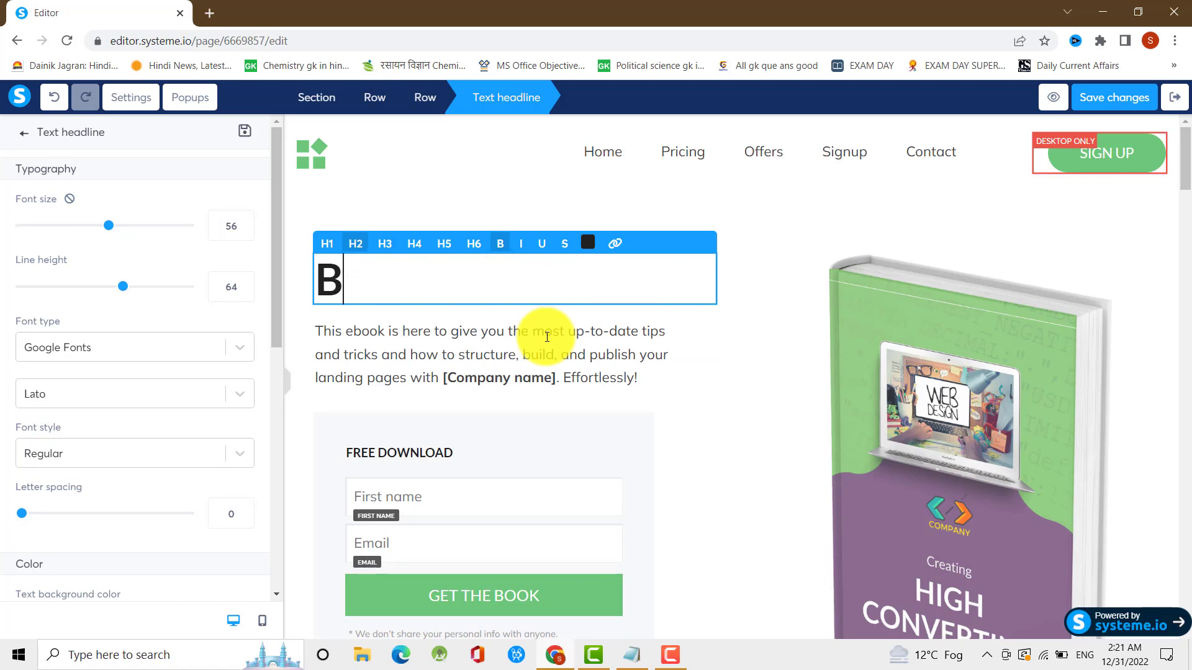
key("BackSpace")
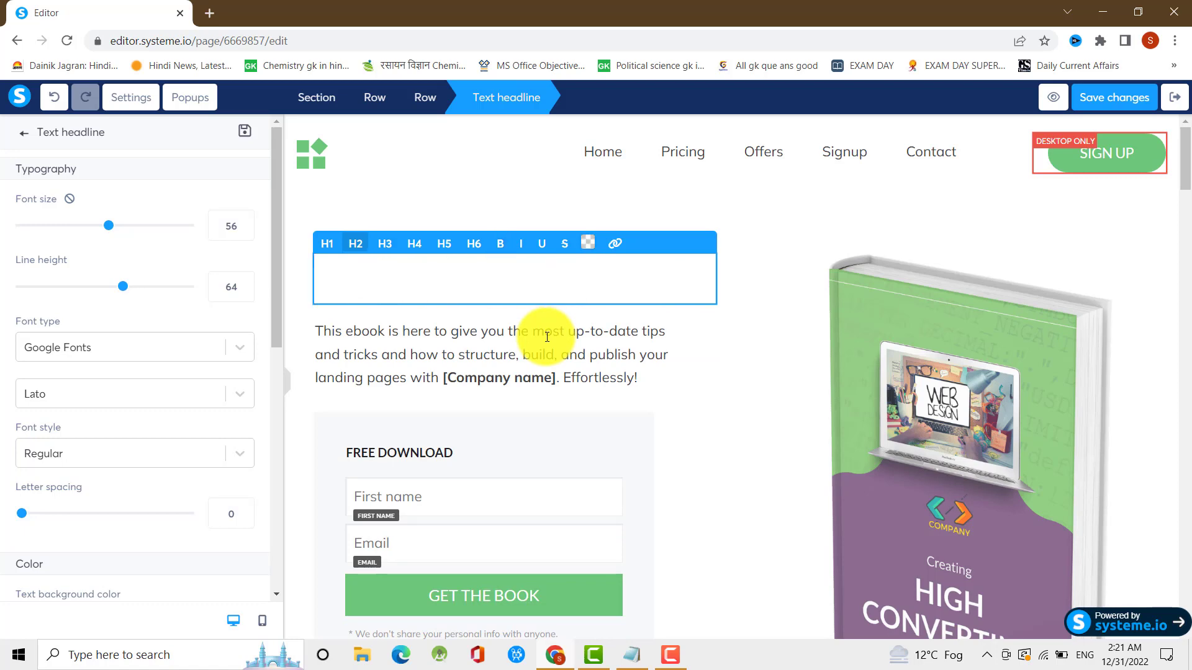
type("Free")
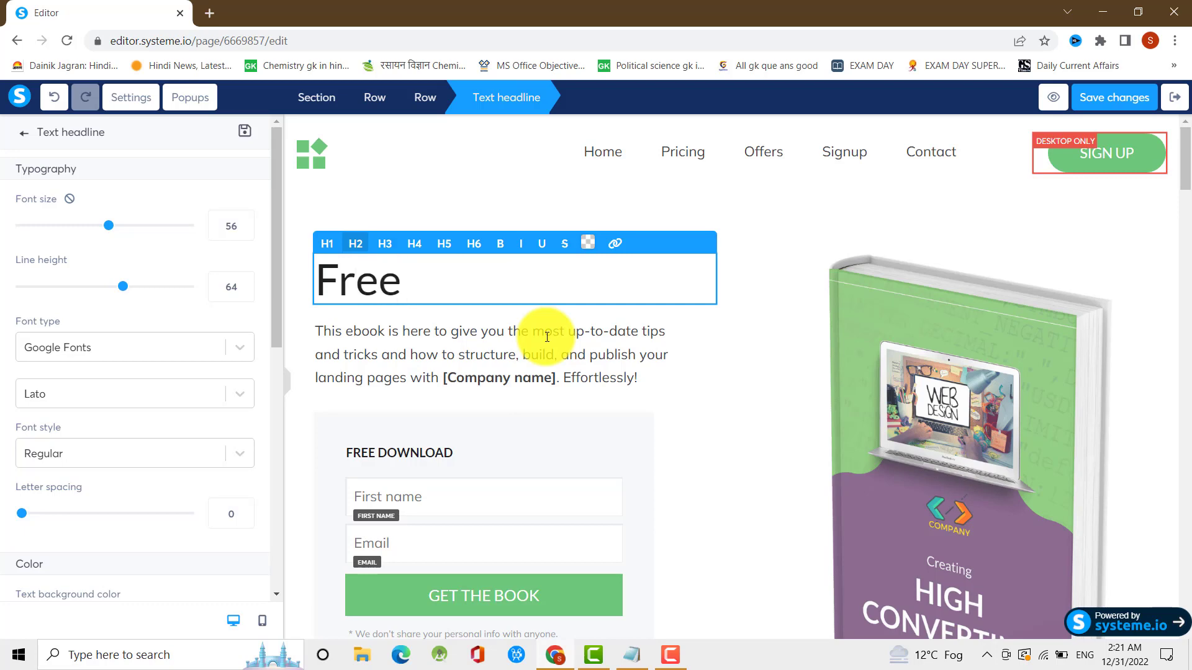
type(" E-Book")
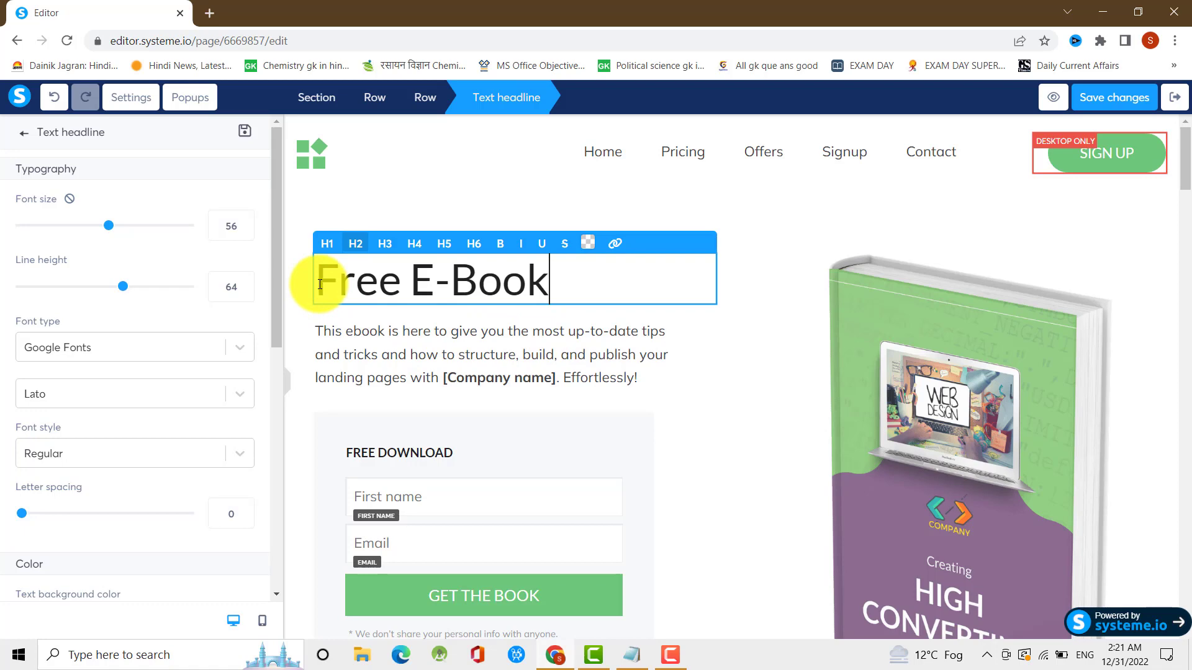
Make the Free E-Book headline bold and indent it with leading spaces
left_click_drag(315, 287, 545, 279)
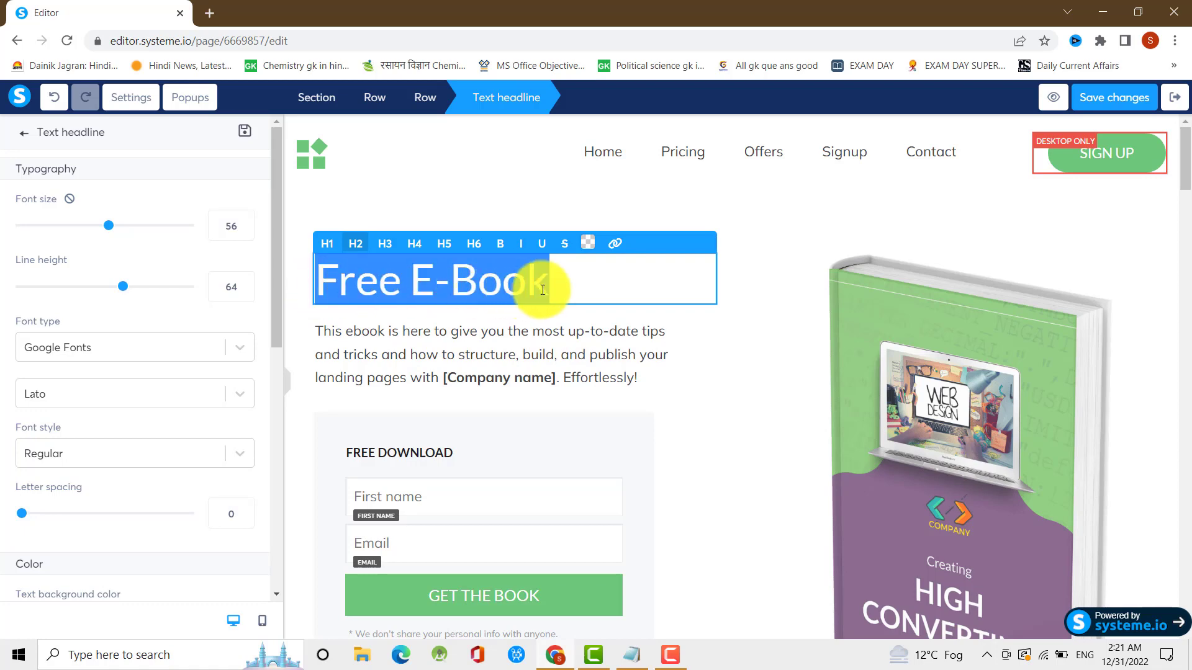
left_click(497, 250)
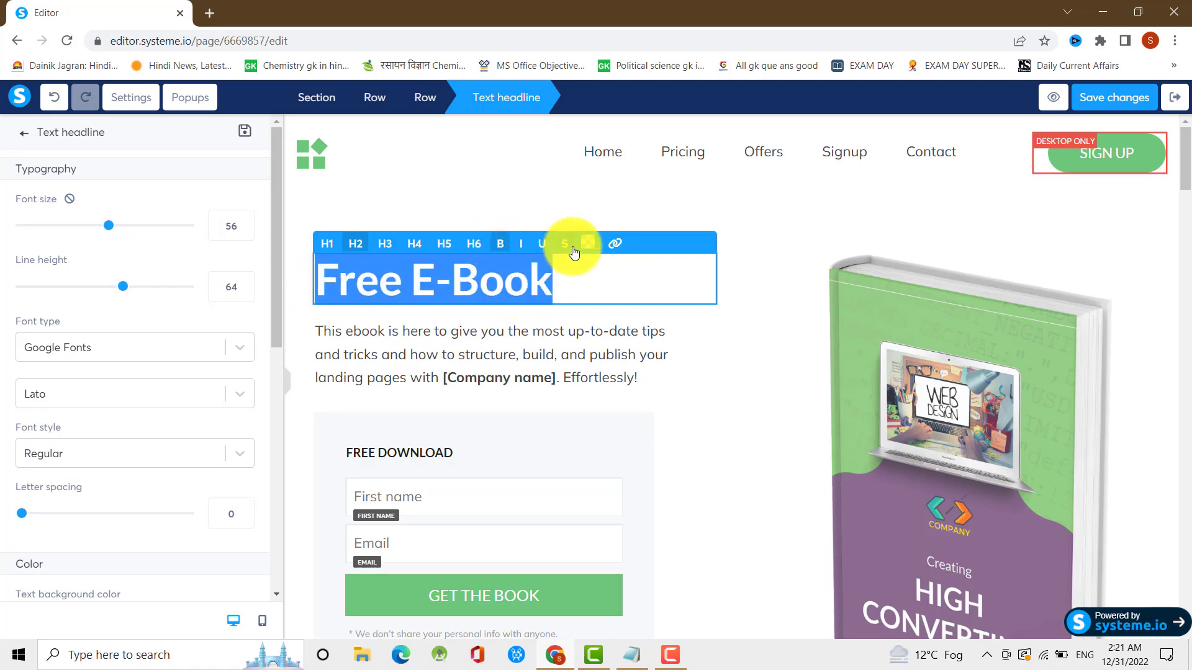
left_click(318, 279)
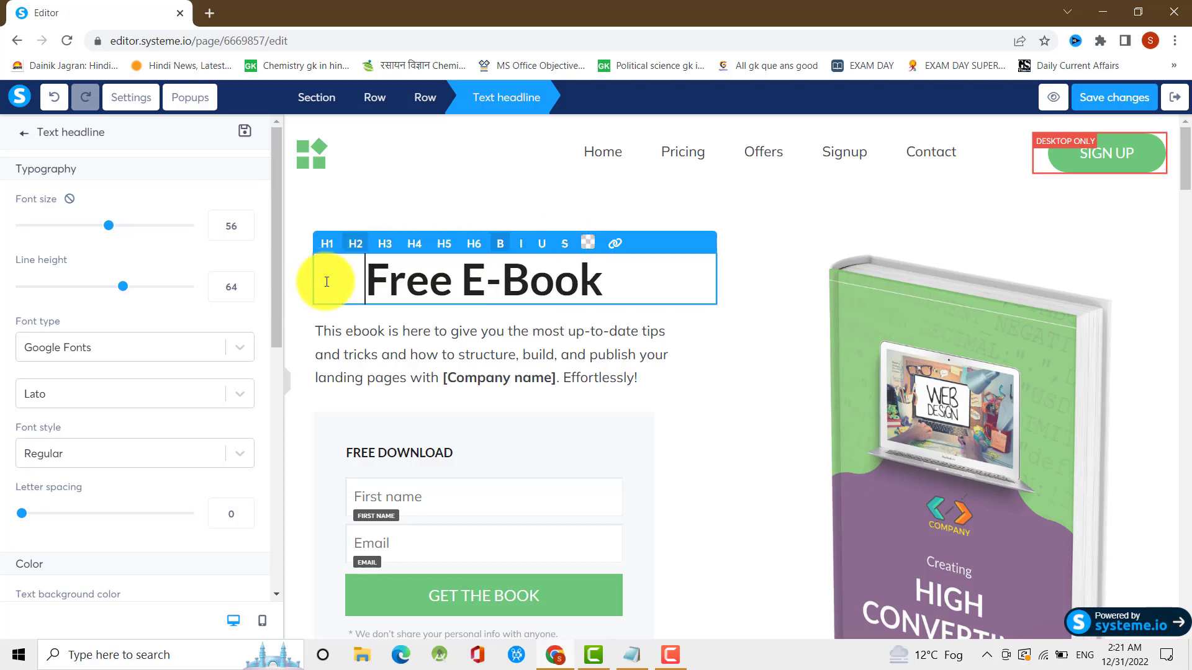
Replace the words Company name inside the brackets of the ebook description with "Learn Bazar"
left_click(451, 330)
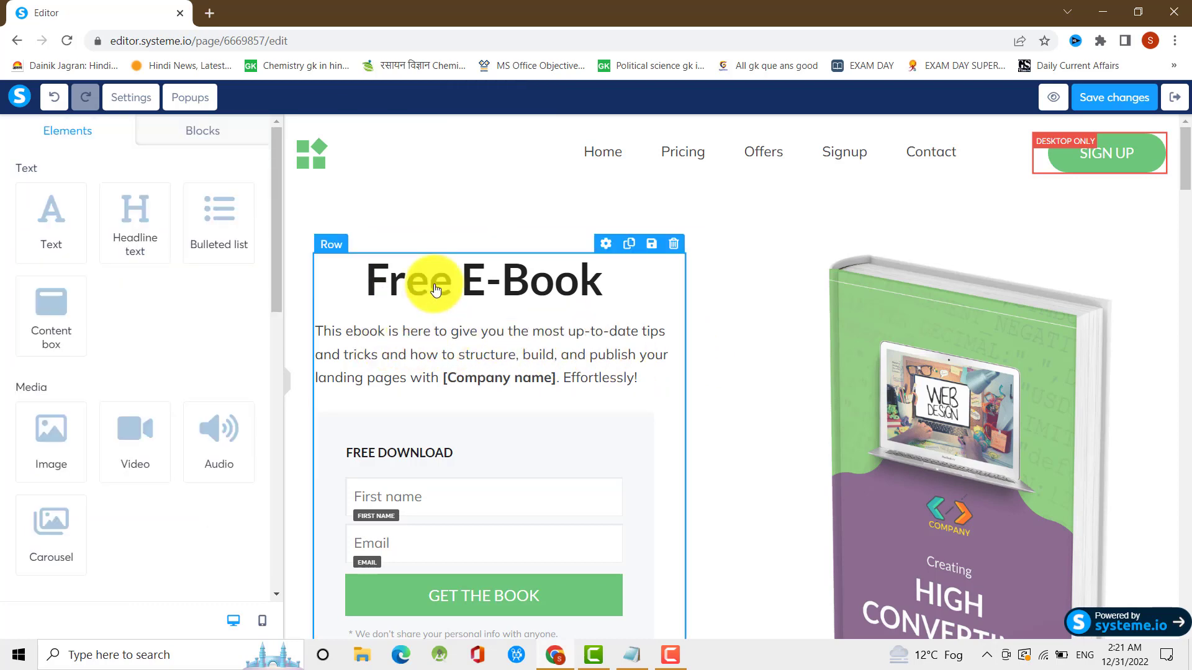
left_click(472, 277)
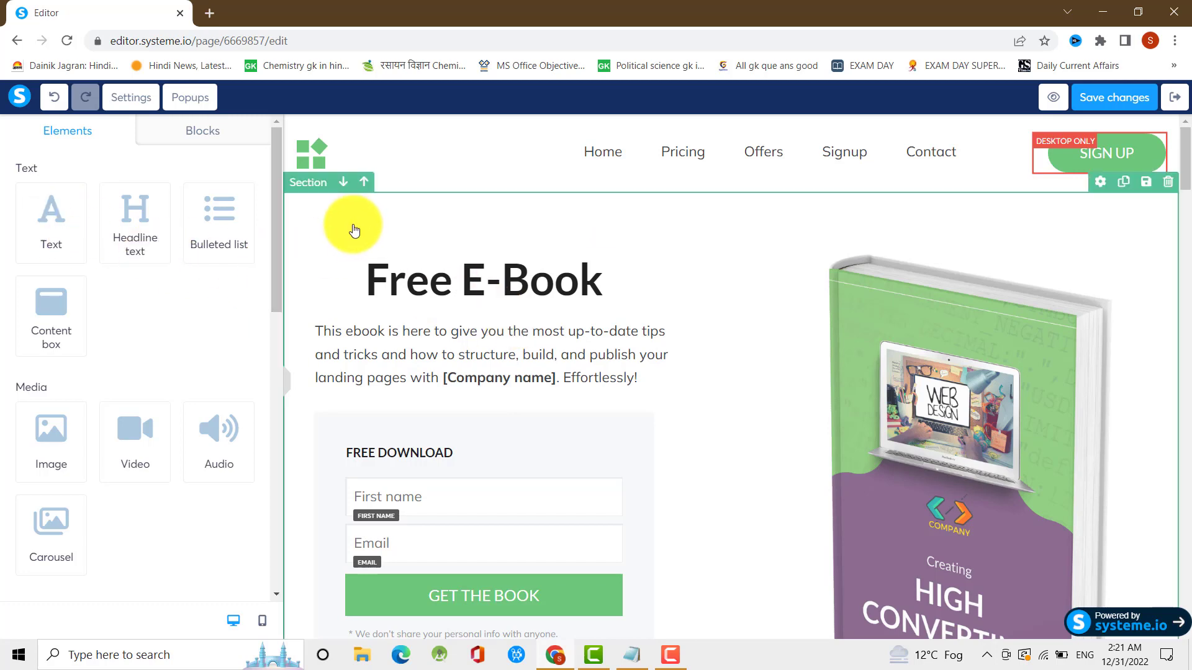
scroll(462, 382, "down", 1)
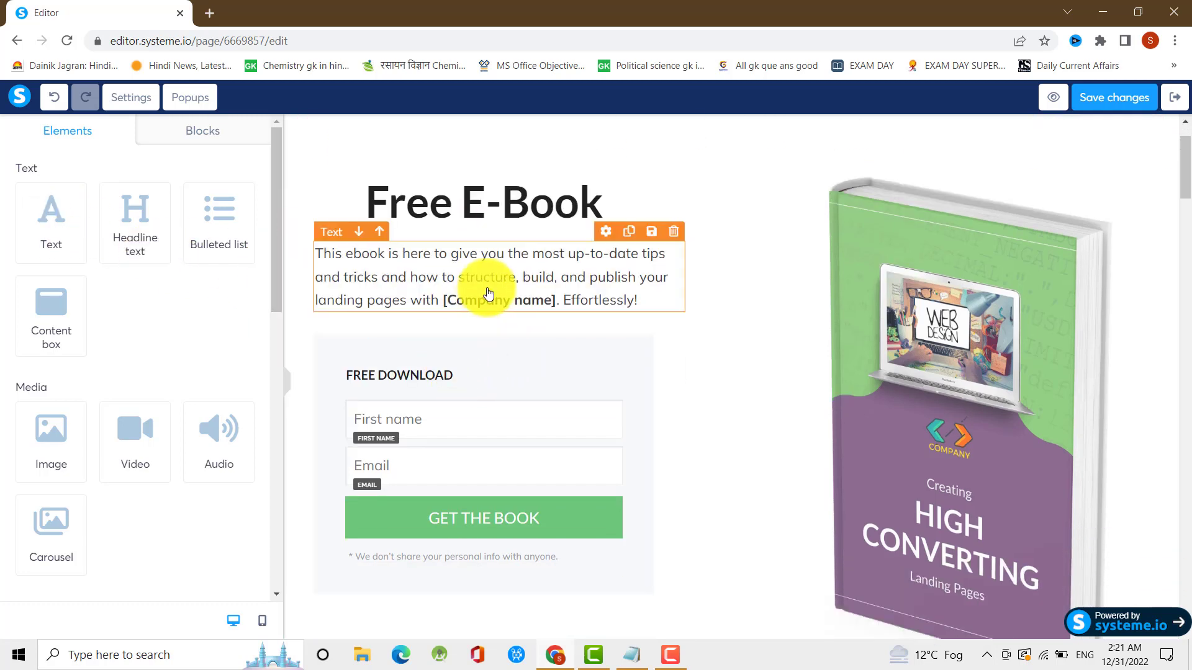
left_click(516, 289)
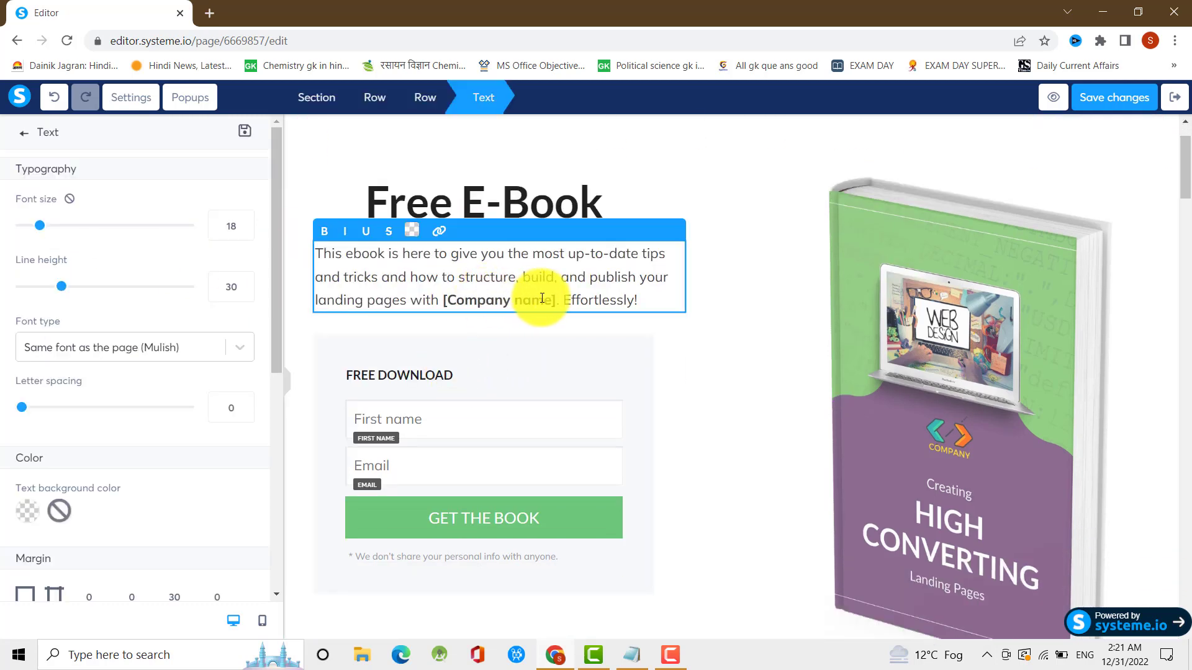
left_click(554, 299)
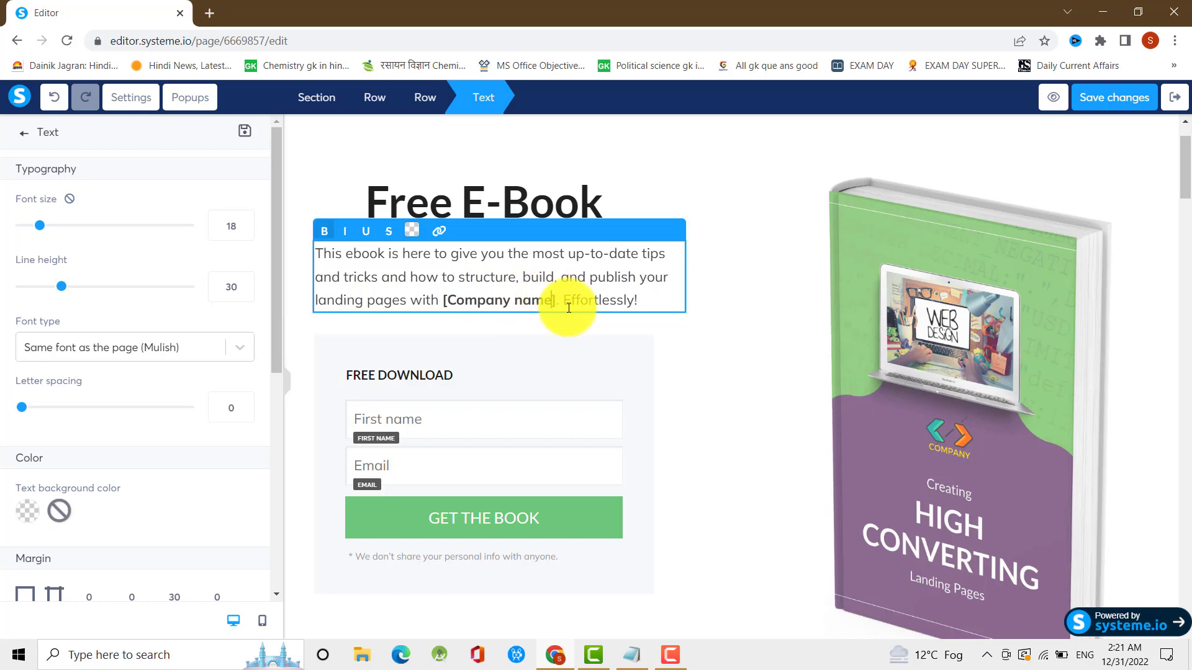
key("BackSpace")
key("BackSpace")
key("BackSpace")
key("BackSpace")
key("BackSpace")
key("BackSpace")
key("BackSpace")
key("BackSpace")
key("BackSpace")
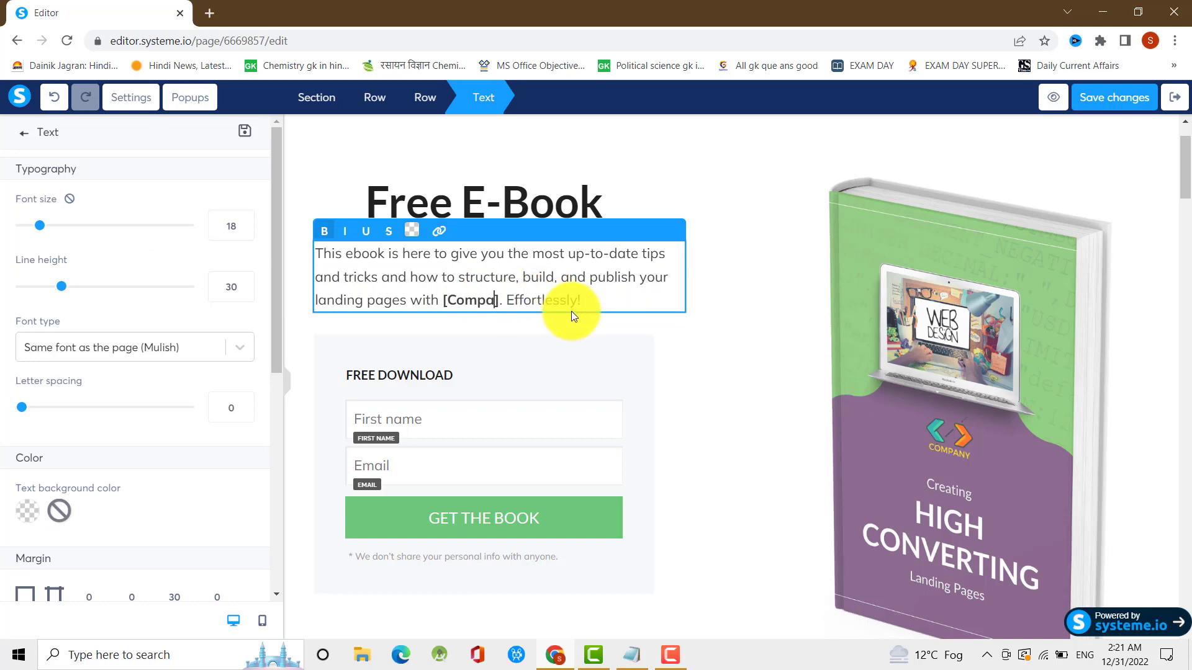
key("BackSpace")
key("BackSpace")
key("BackSpace")
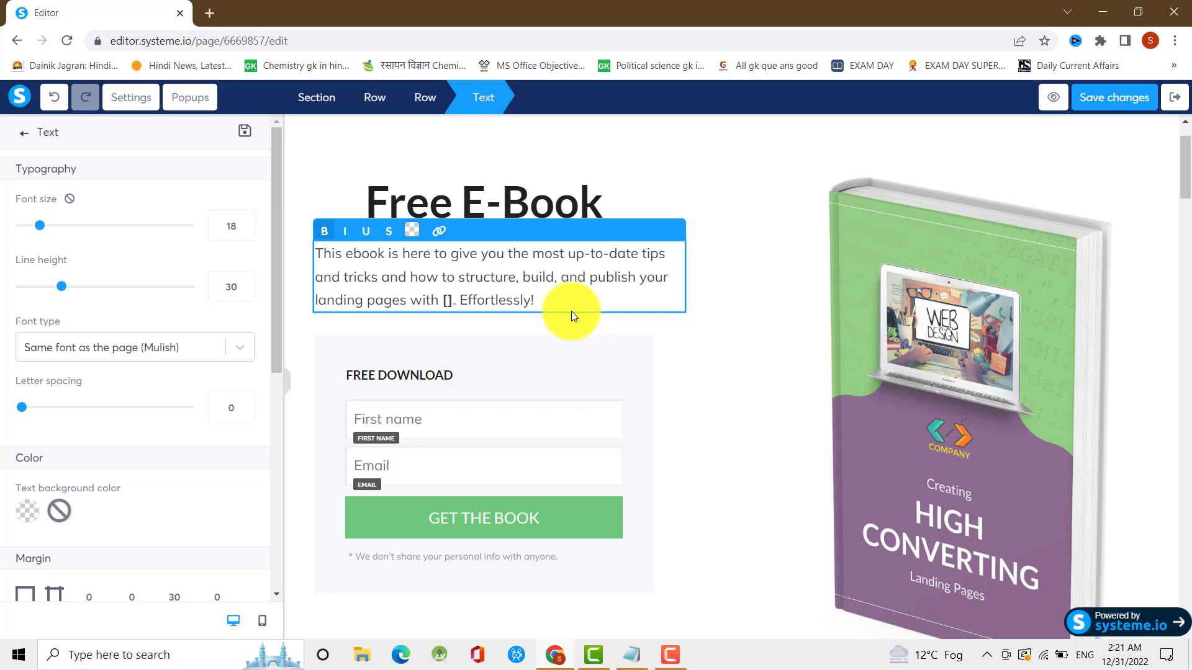
type("Learn ")
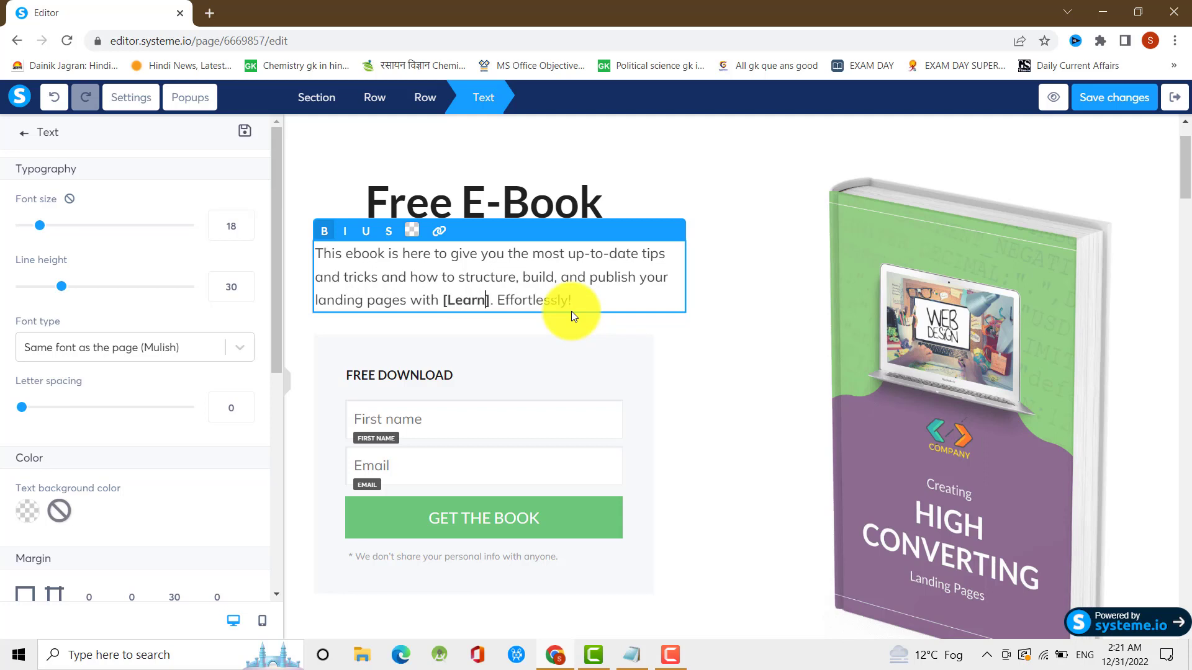
type("Bazar")
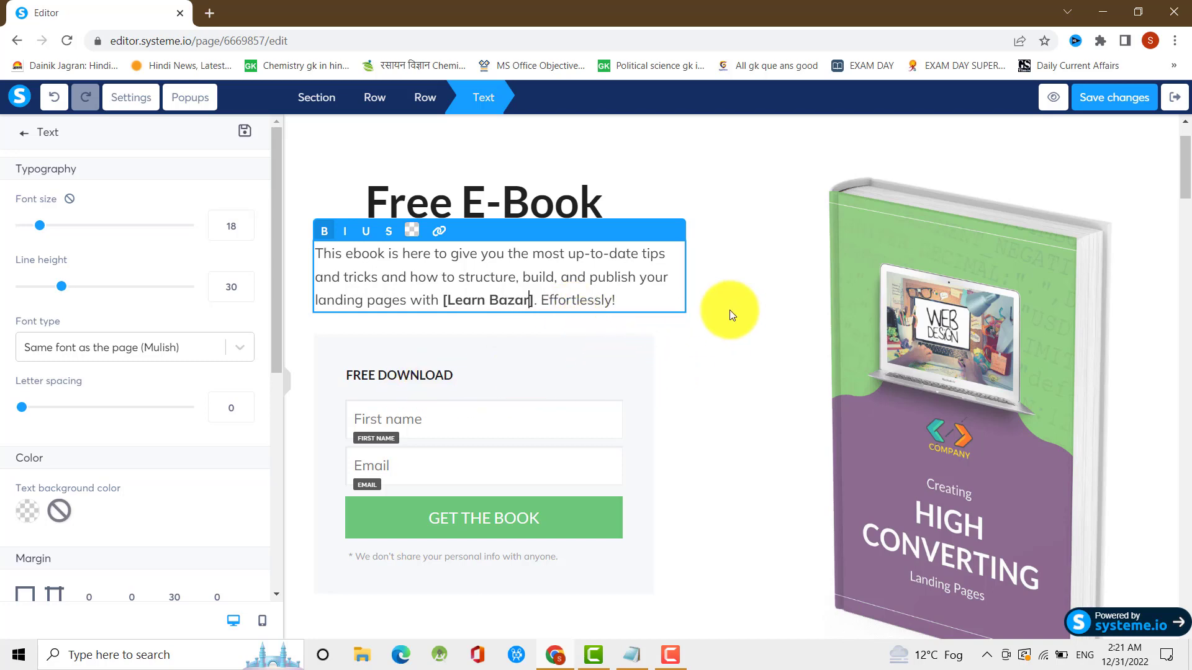
left_click(457, 419)
Examine the settings of the opt-in form's First name input, including its typography, color and margin options
scroll(482, 407, "down", 1)
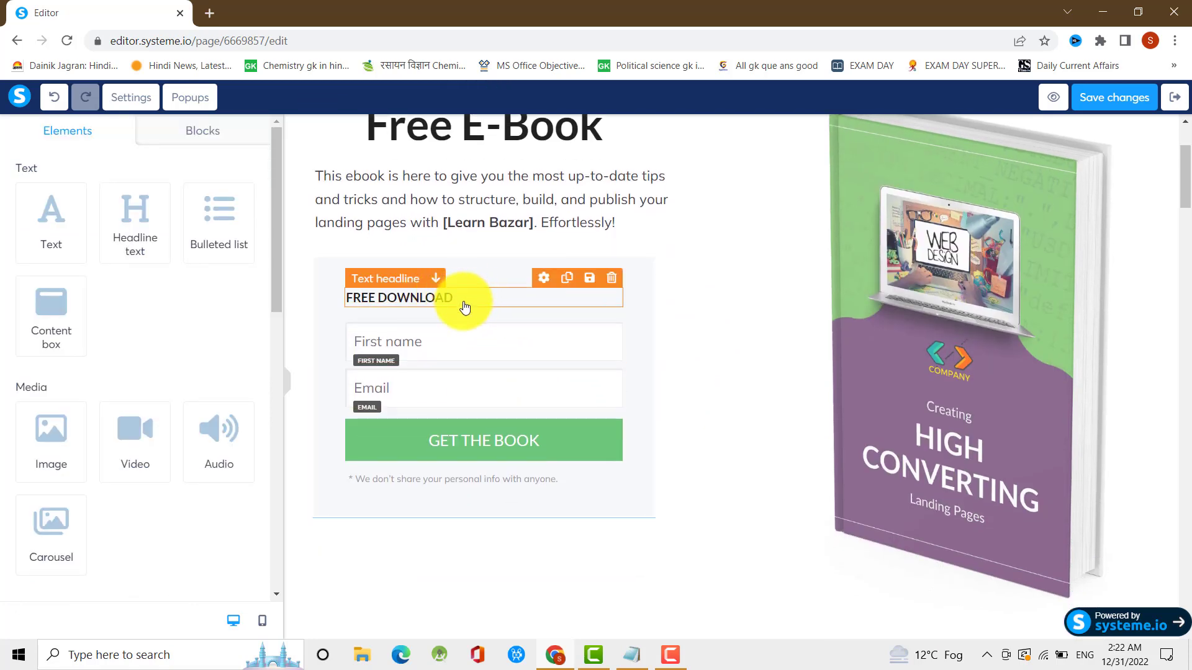
left_click(416, 357)
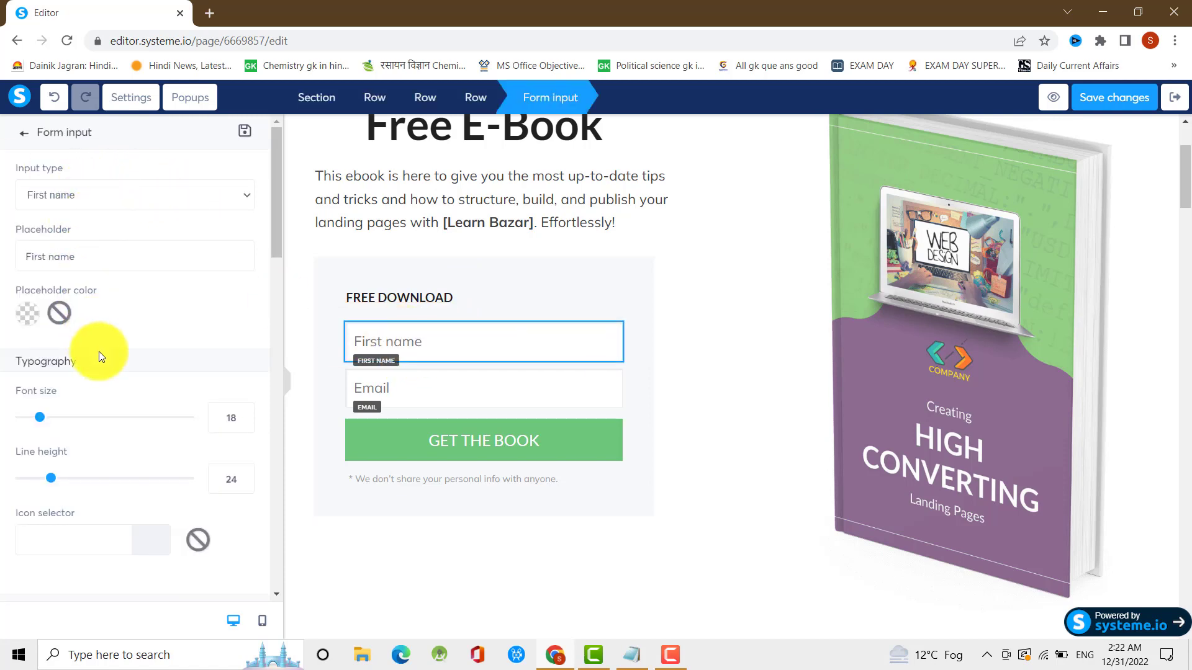
scroll(108, 383, "down", 5)
scroll(120, 417, "down", 1)
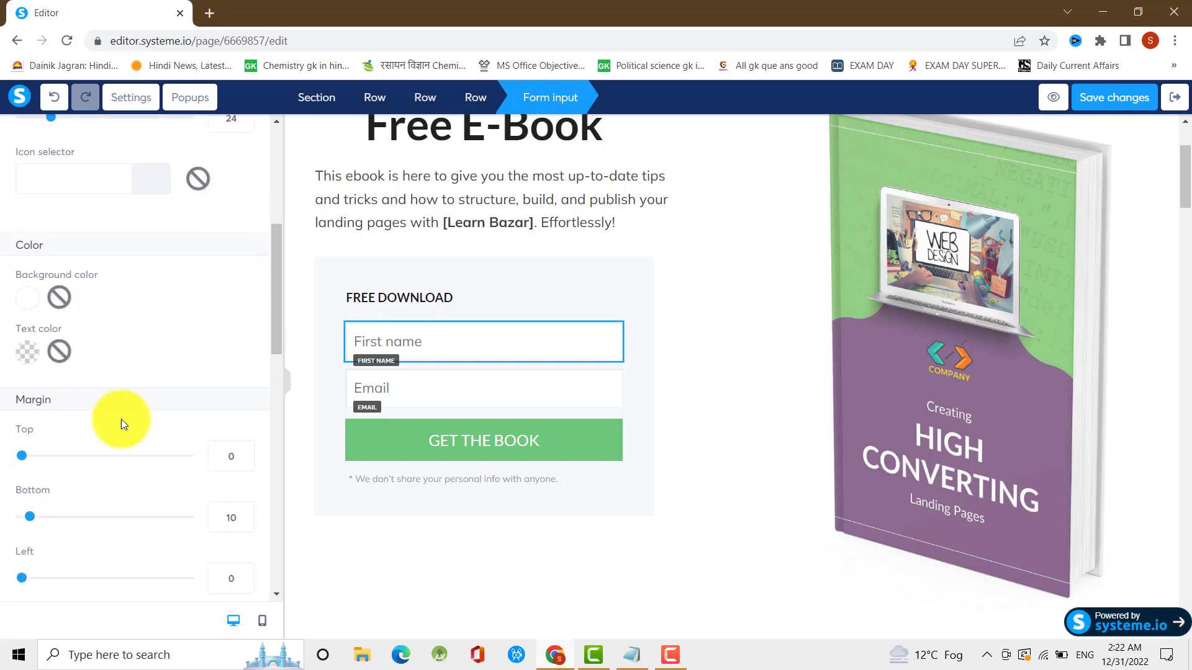
scroll(121, 418, "up", 6)
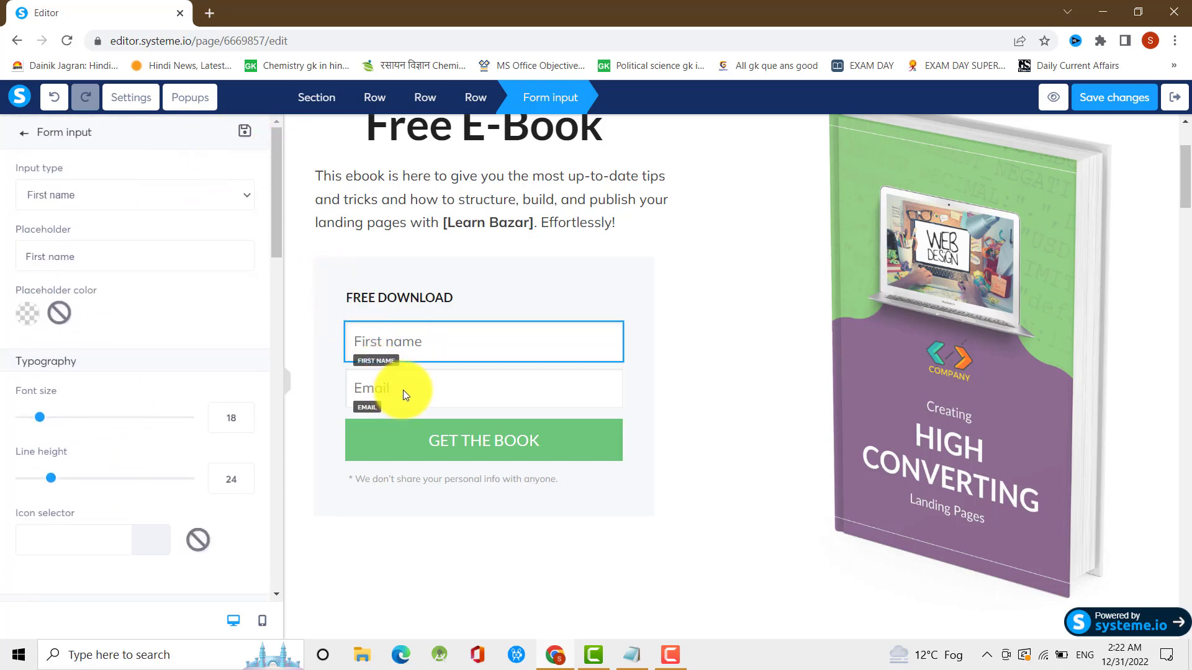
key("Escape")
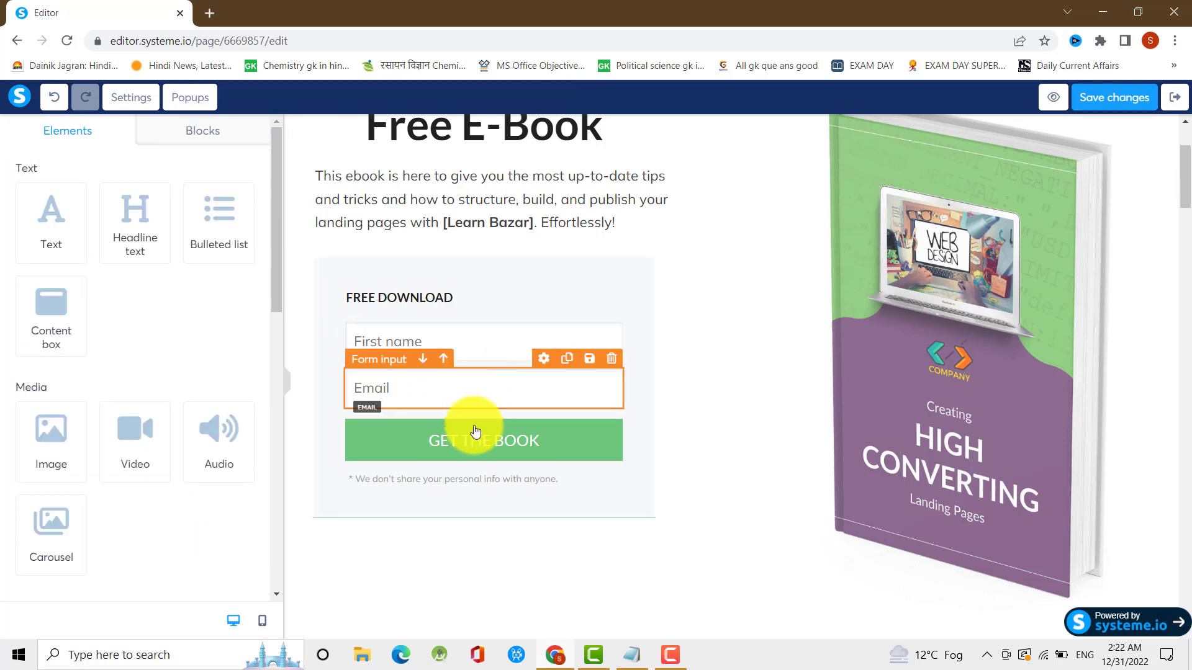
Try Download file as the GET THE BOOK button's action and return it to Send form
left_click(500, 444)
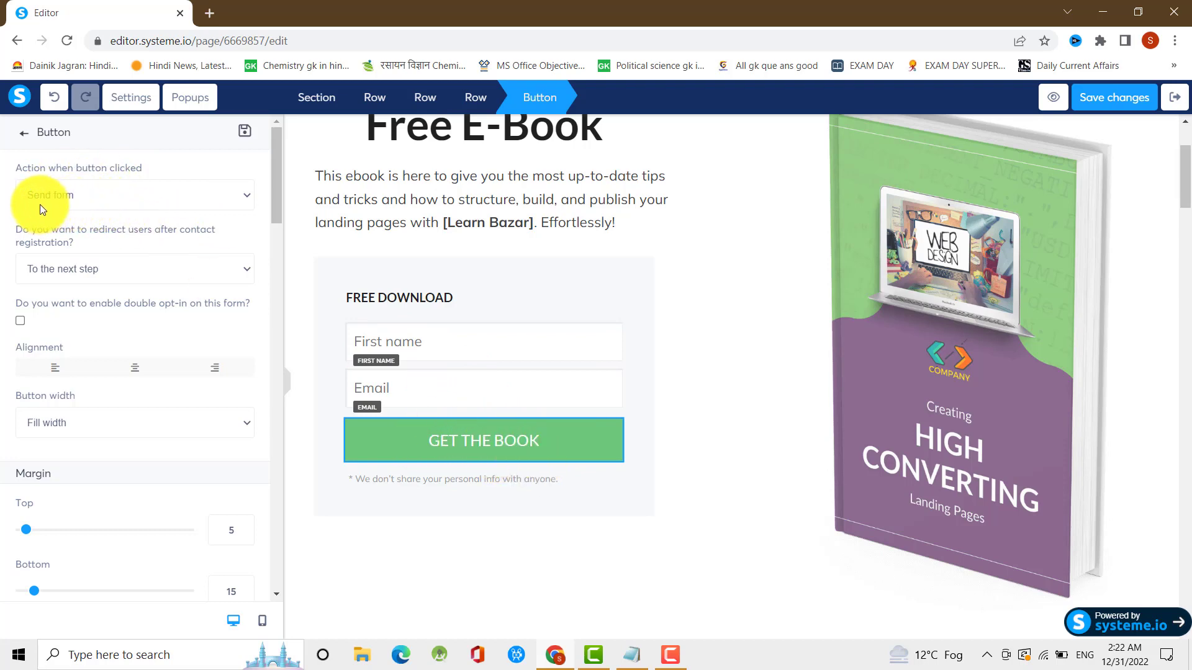
left_click(214, 196)
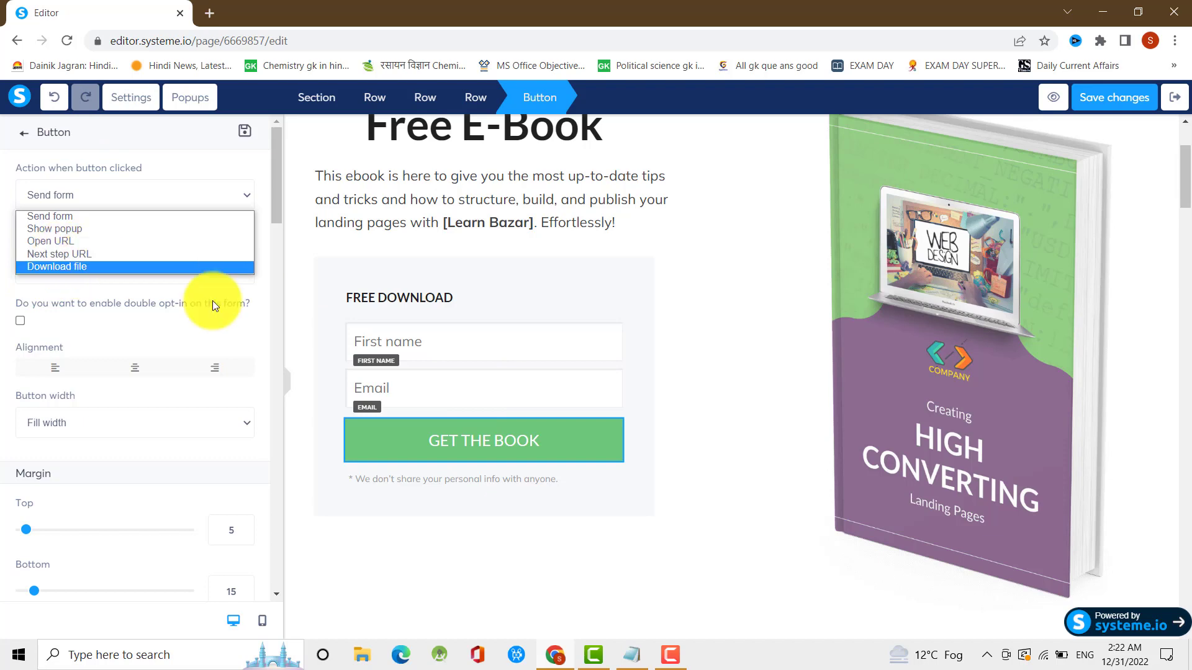
left_click(75, 267)
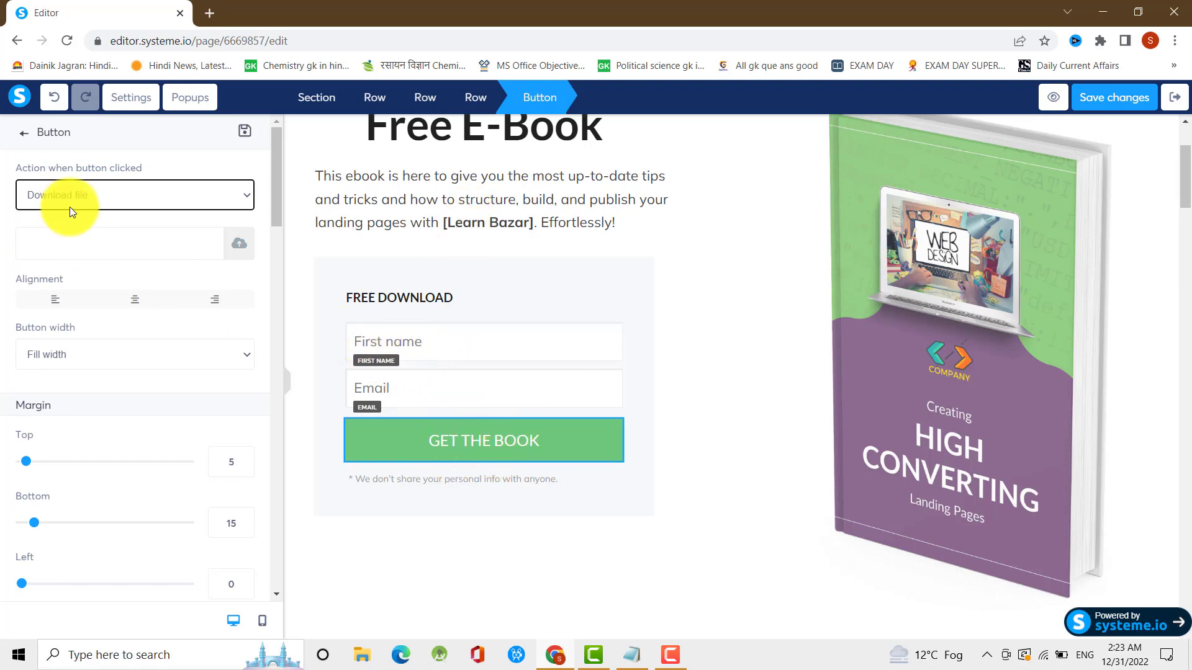
left_click(198, 194)
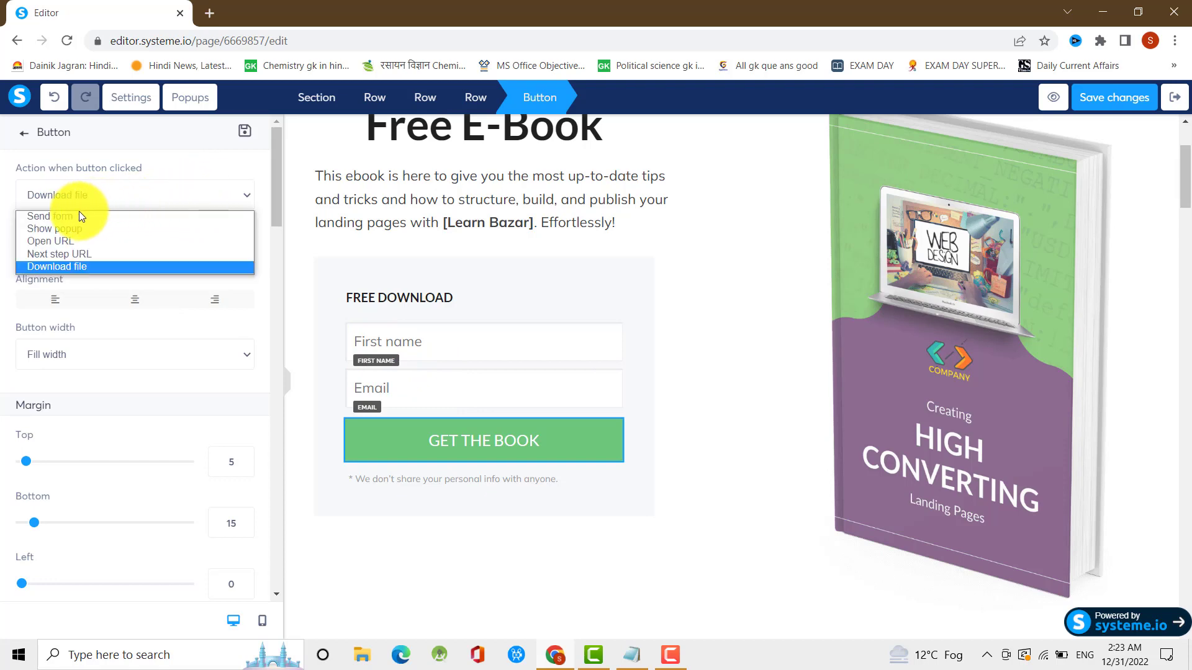
key("Escape")
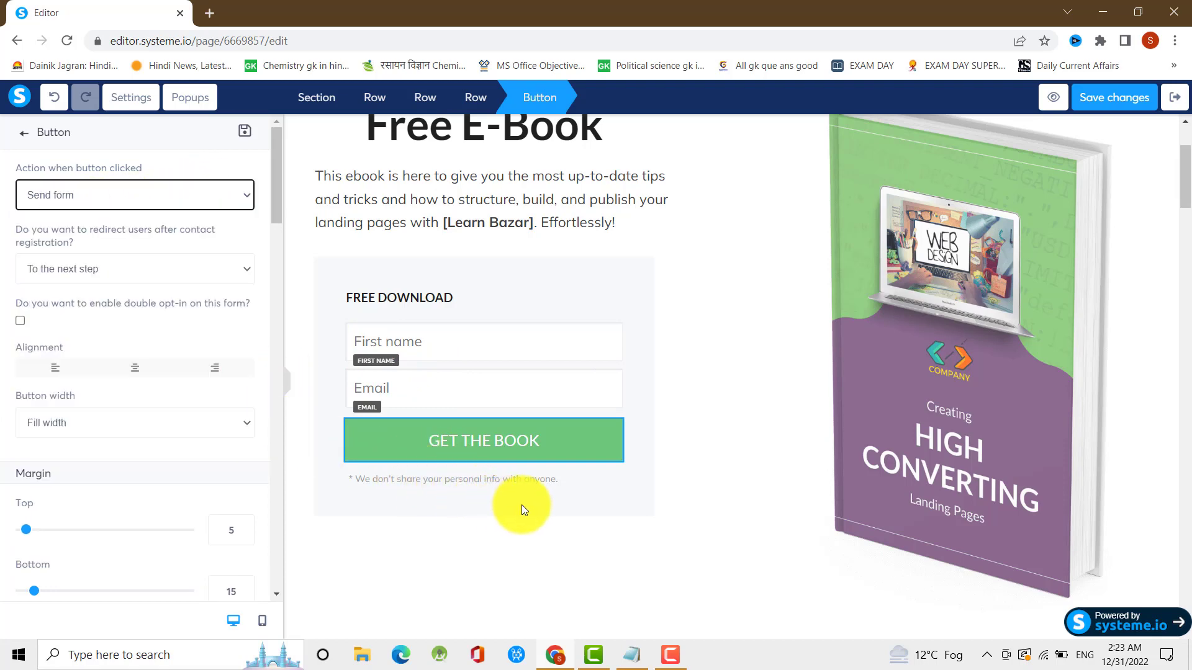
Examine the image settings of the ebook cover beside the opt-in form
left_click(976, 319)
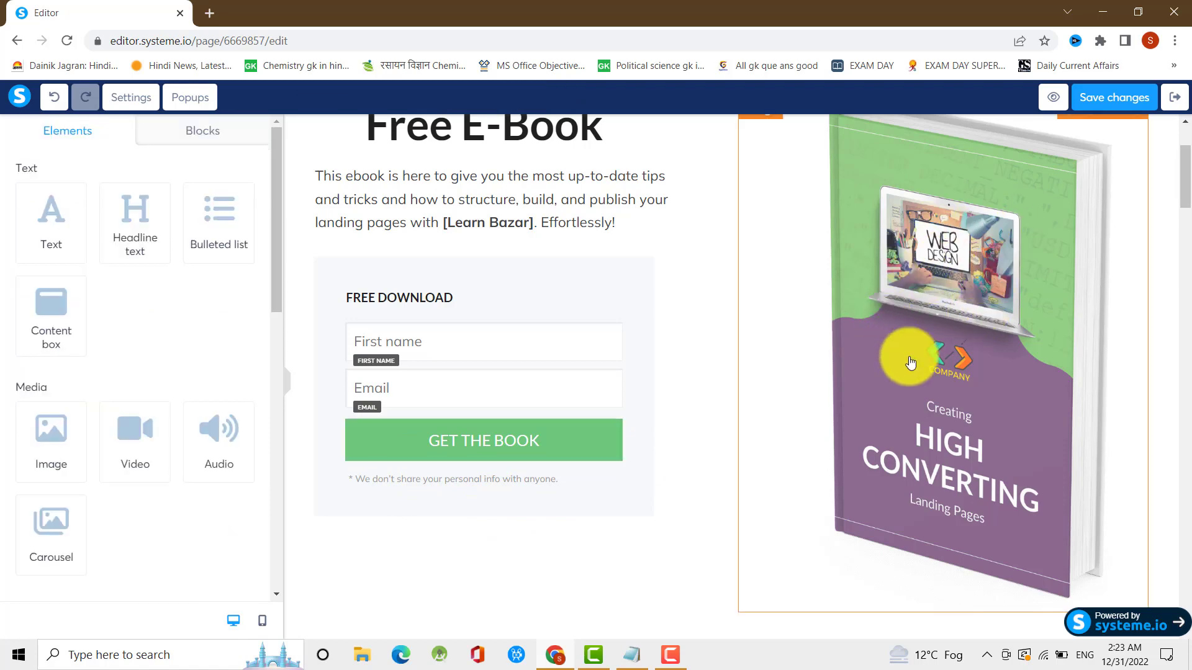
scroll(911, 364, "up", 2)
scroll(862, 372, "down", 3)
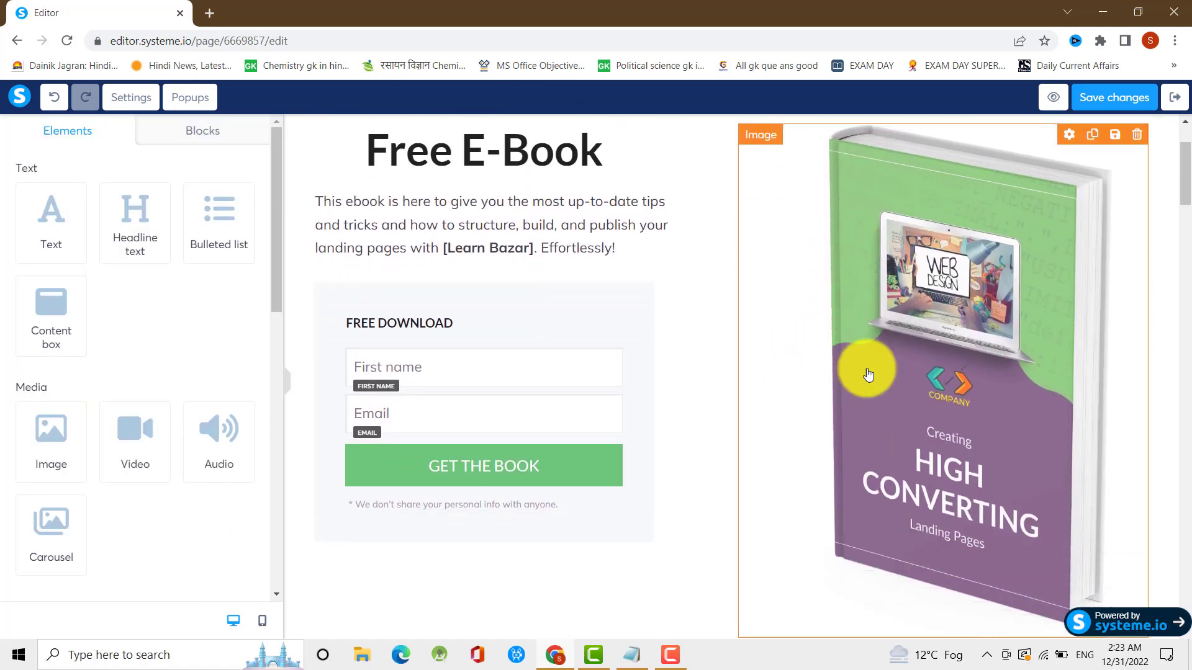
left_click(884, 355)
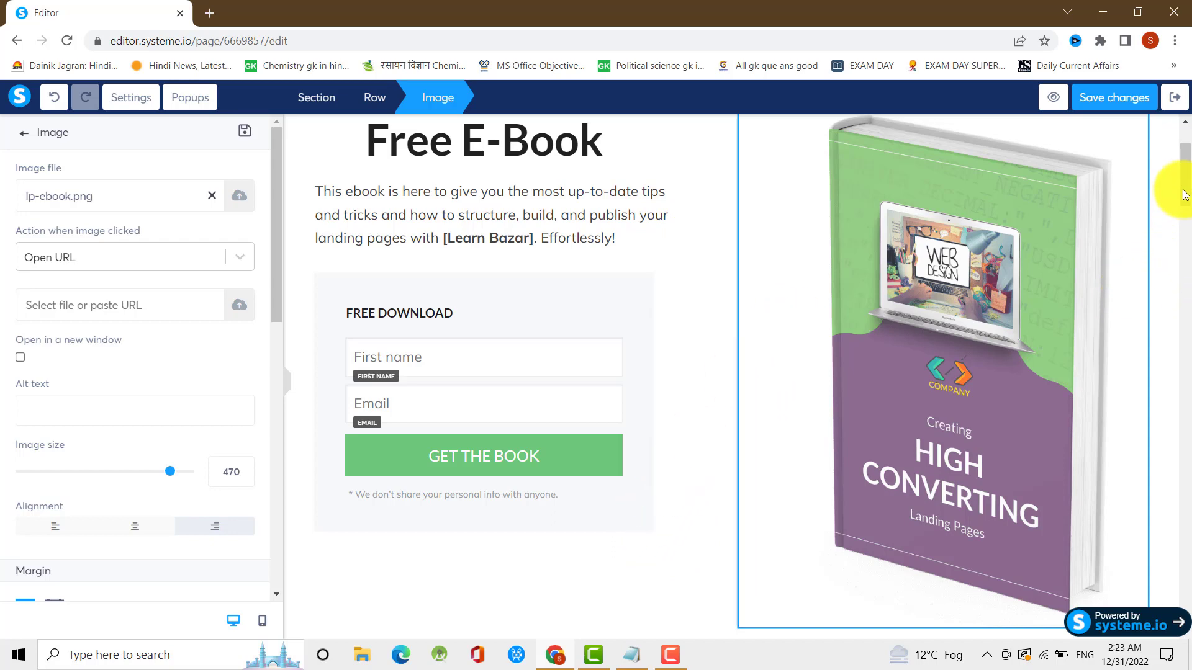
left_click(652, 478)
Delete the whole section below the brand logos that begins with the "[Company name] is filled with options" headline
scroll(638, 479, "down", 5)
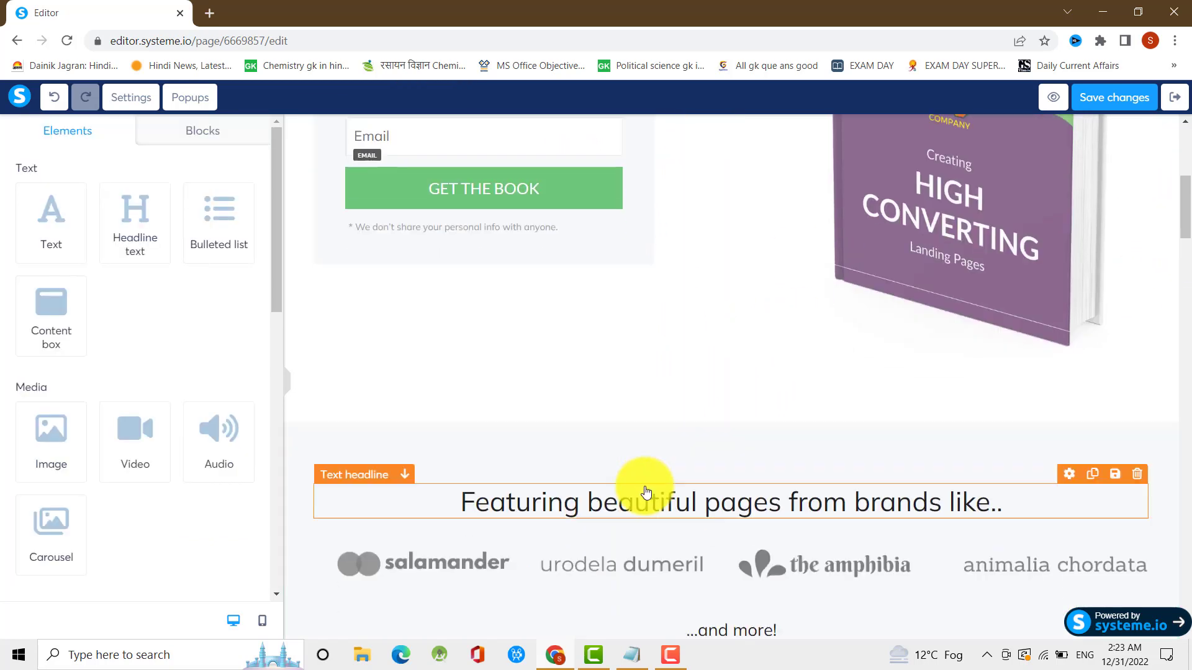
scroll(638, 492, "up", 3)
scroll(643, 484, "down", 6)
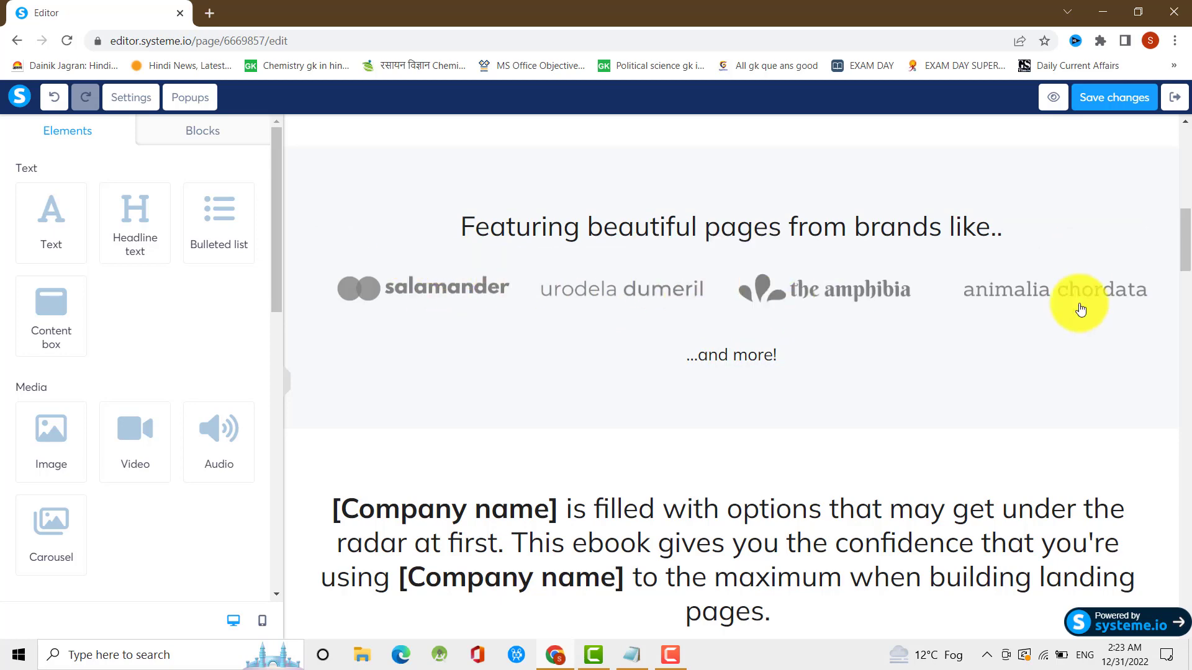
scroll(569, 381, "down", 3)
scroll(633, 372, "down", 1)
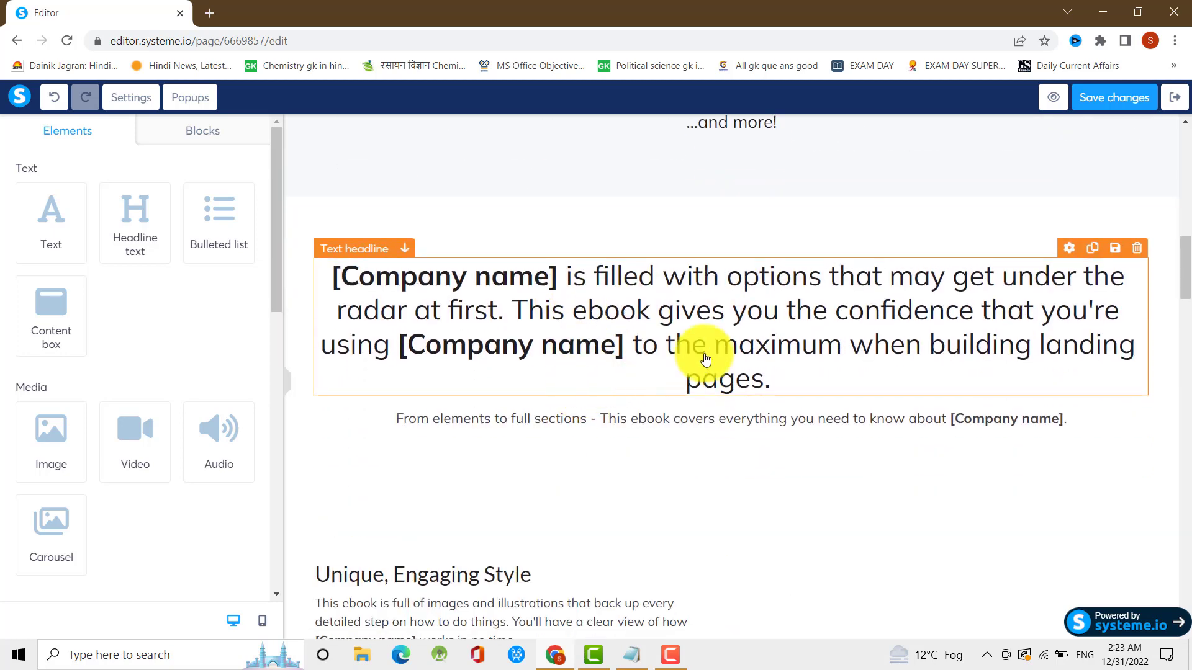
scroll(664, 391, "down", 1)
scroll(637, 422, "down", 3)
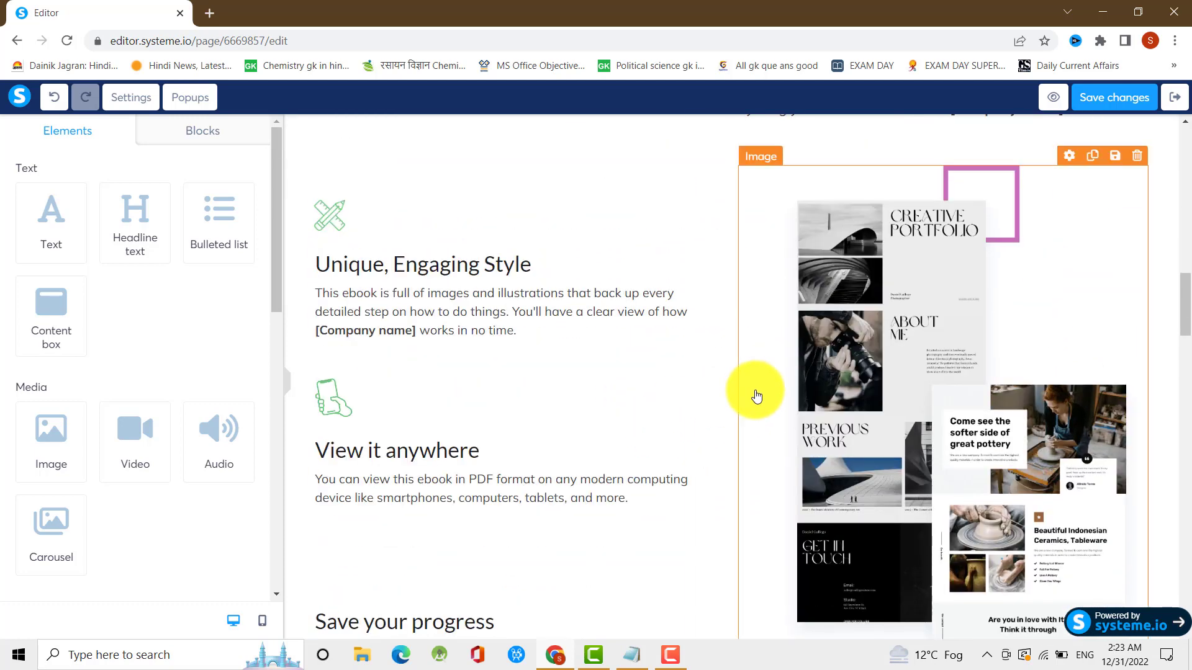
scroll(645, 353, "up", 1)
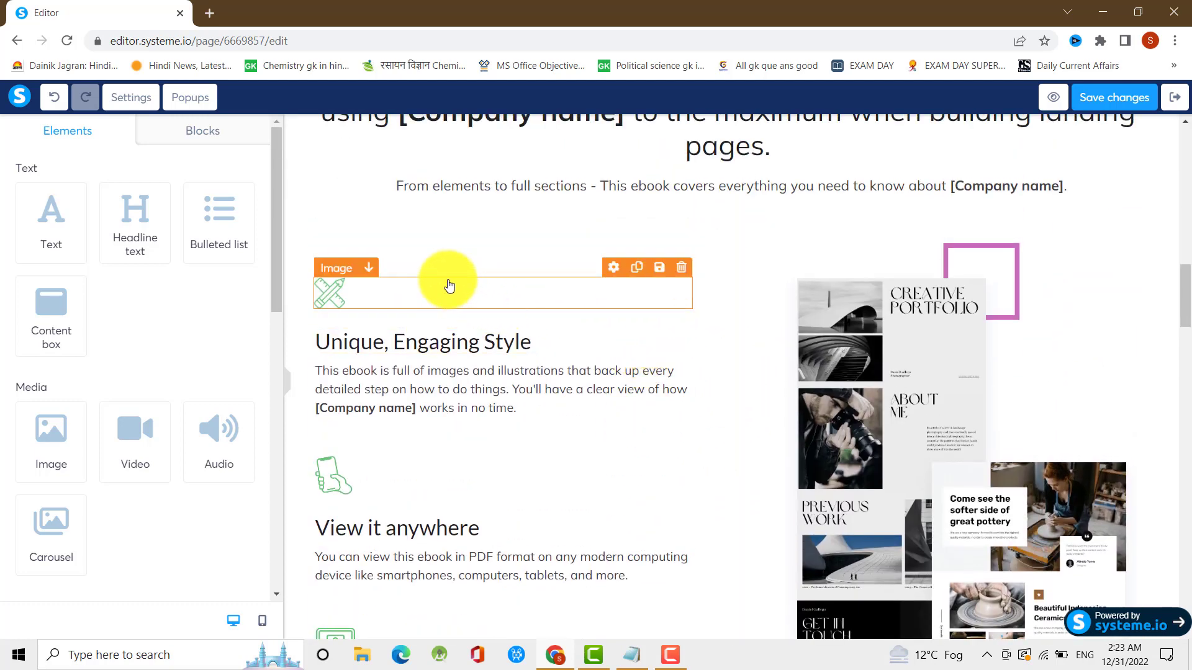
scroll(701, 354, "up", 5)
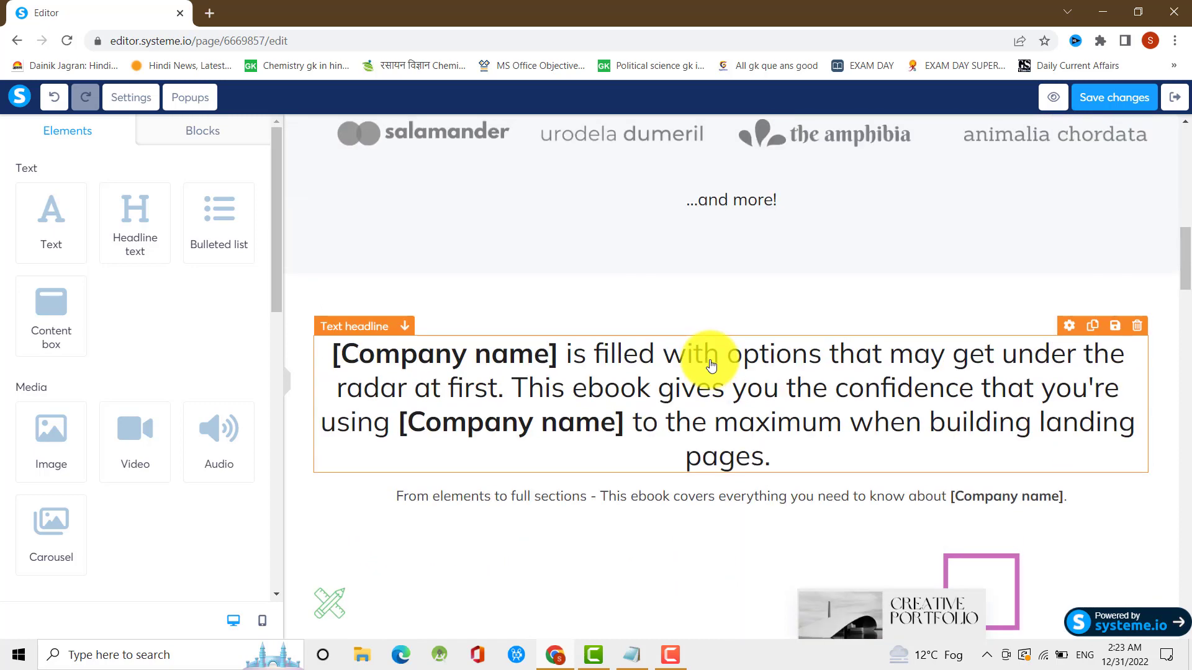
scroll(959, 442, "up", 1)
scroll(1005, 422, "down", 2)
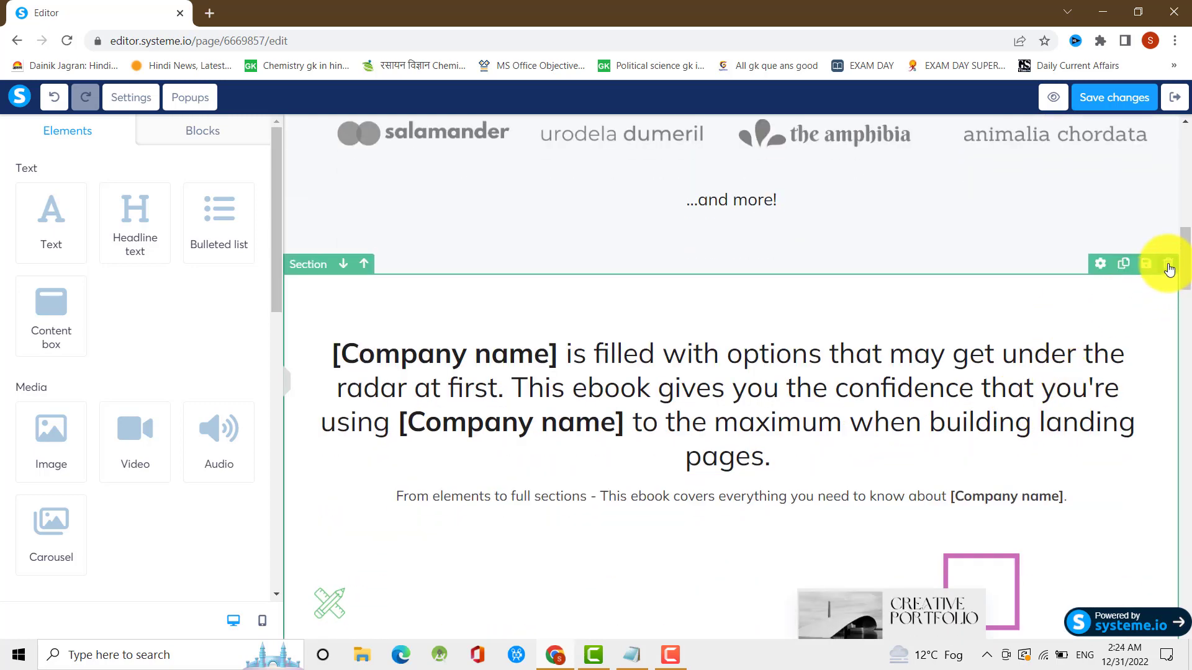
scroll(1093, 301, "up", 3)
scroll(1117, 354, "down", 3)
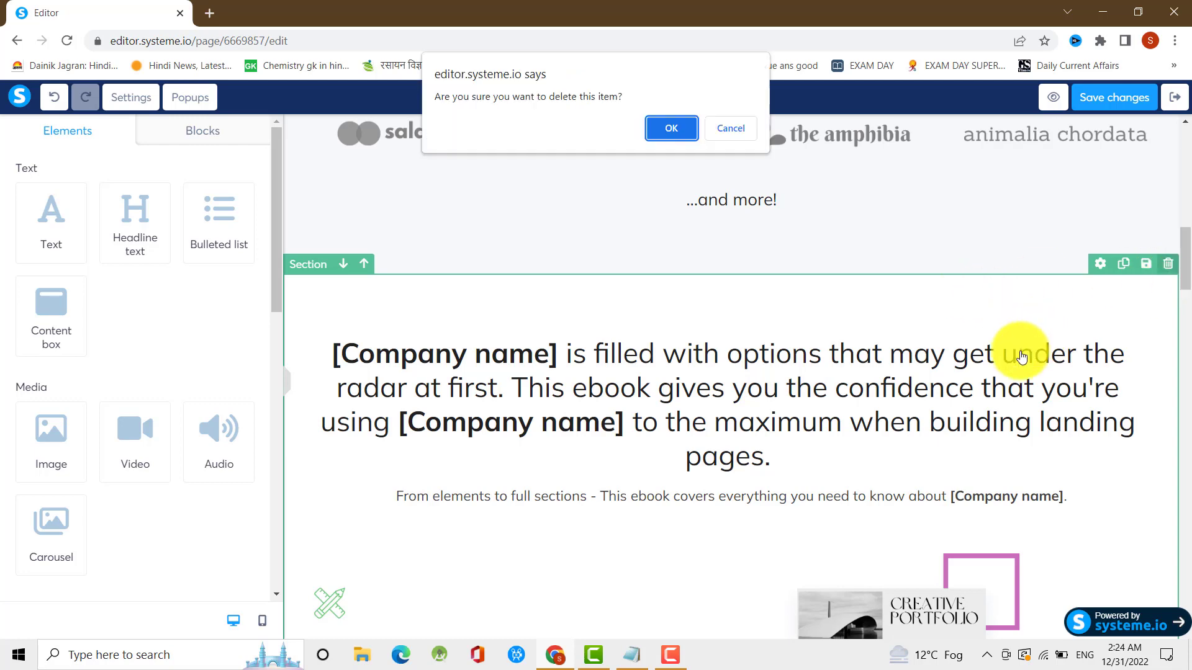
left_click(669, 129)
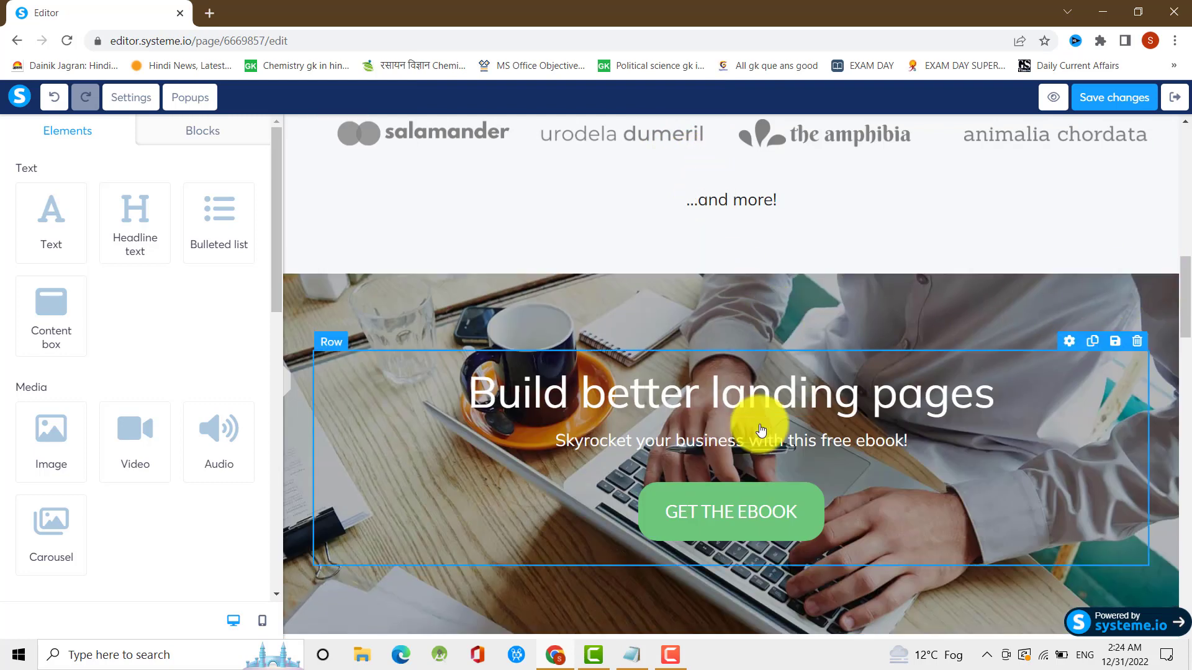
Delete the "Brought to you by" headline above the team photo
scroll(769, 438, "down", 1)
scroll(768, 438, "down", 2)
scroll(705, 471, "up", 2)
scroll(697, 481, "down", 2)
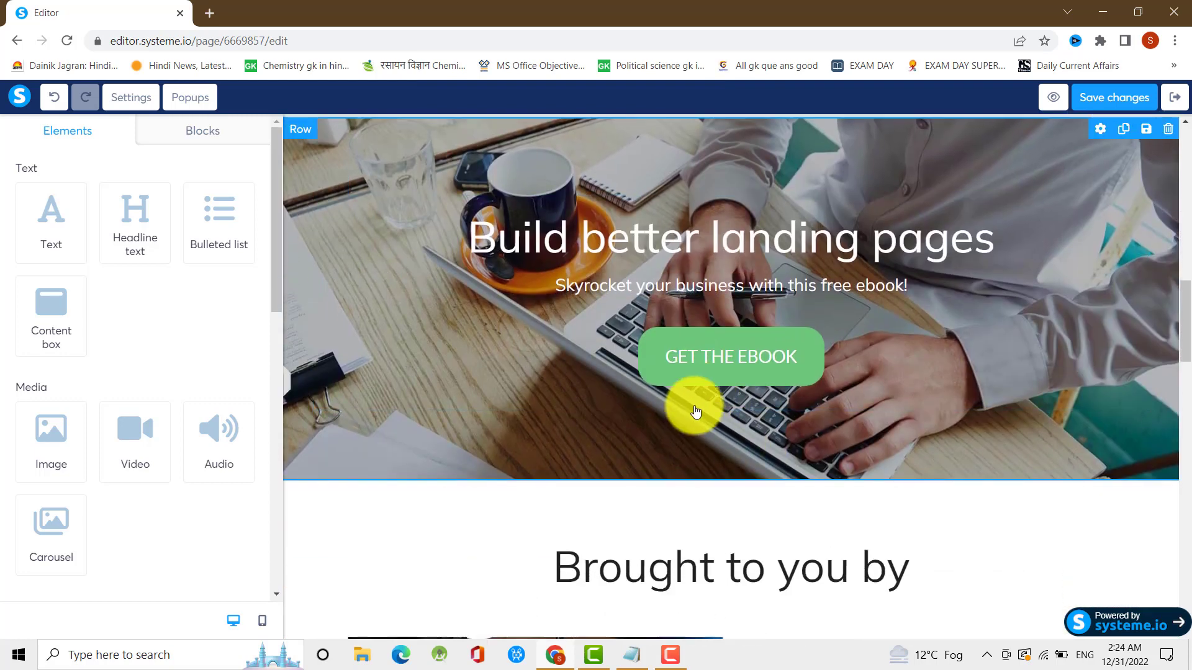
scroll(761, 391, "down", 4)
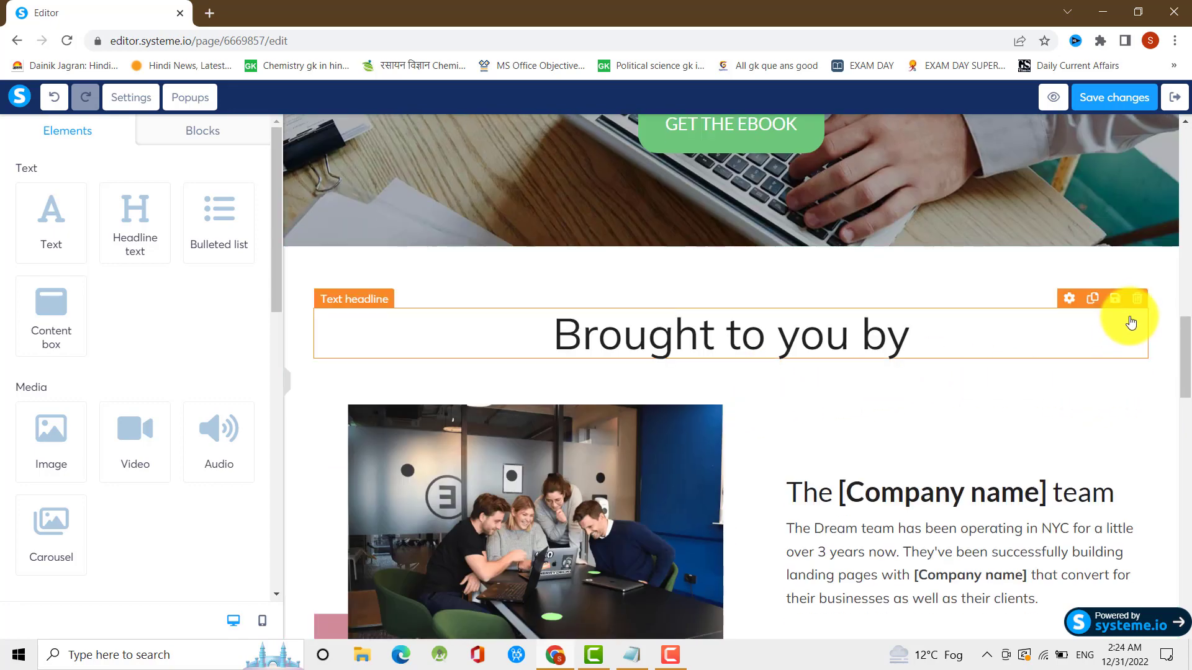
left_click(1135, 304)
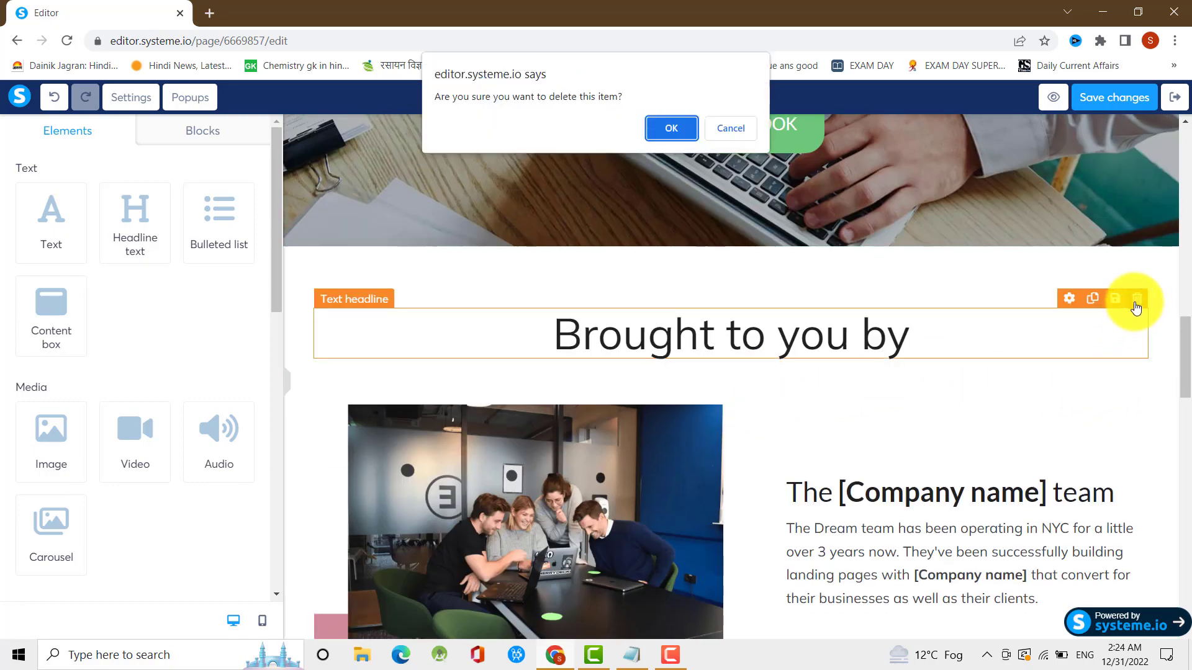
left_click(670, 127)
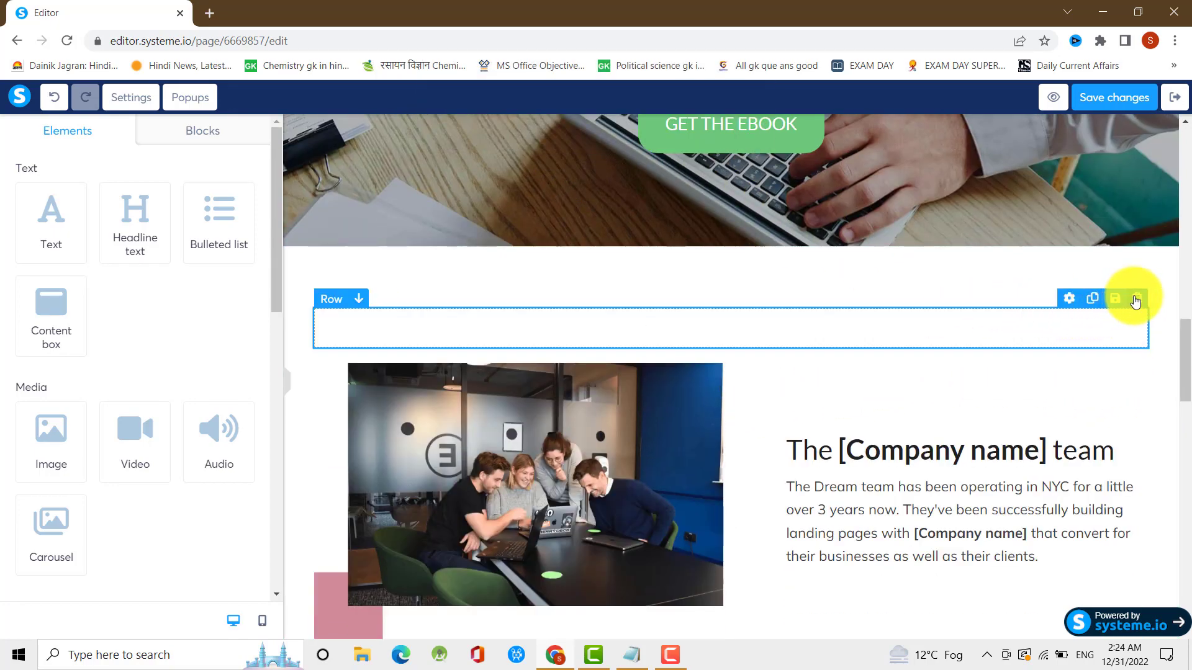
Delete the empty row above the team photo and the whole "The [Company name] team" section
left_click(1134, 301)
left_click(659, 125)
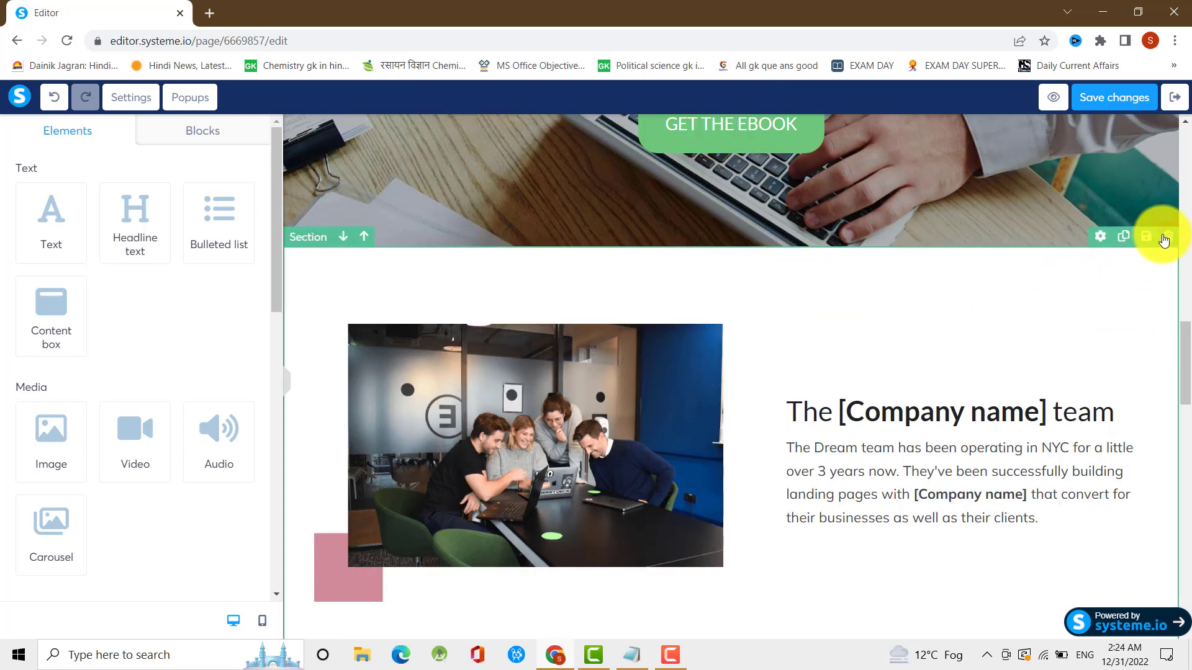
left_click(1164, 239)
left_click(673, 124)
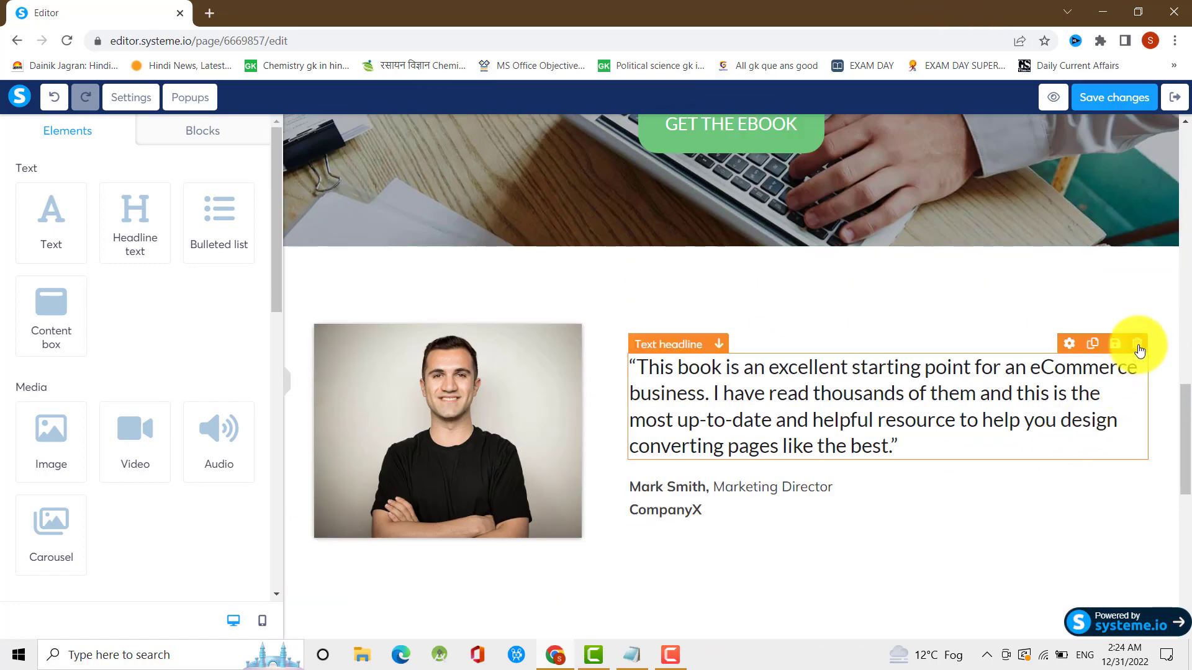
Delete the testimonial quote headline and the whole testimonial section with the man's photo
left_click(1138, 346)
left_click(667, 132)
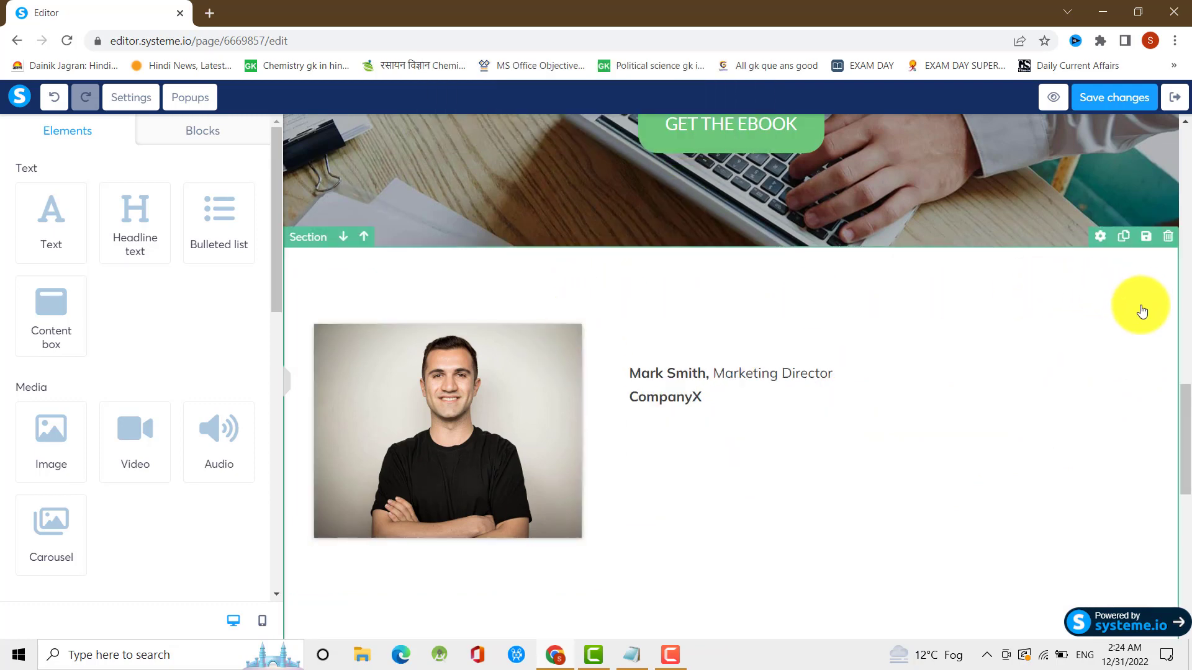
left_click(1167, 237)
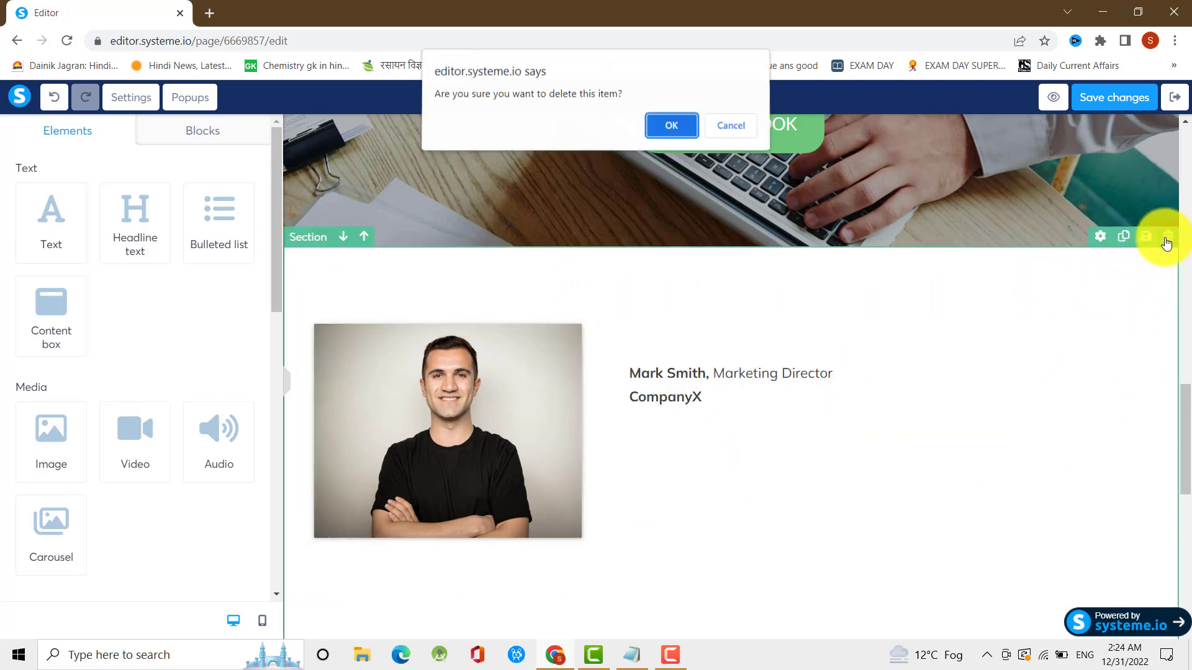
left_click(668, 128)
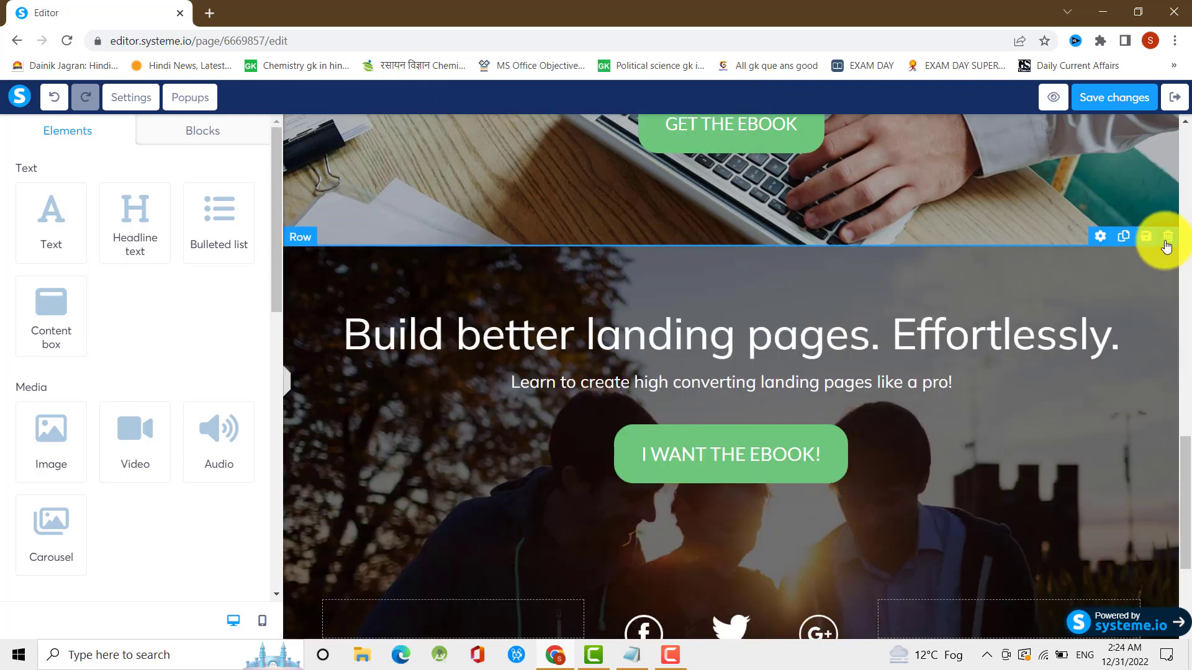
Delete the "Build better landing pages. Effortlessly." row and the "Build better landing pages" row with its GET THE EBOOK button
left_click(1166, 242)
left_click(668, 128)
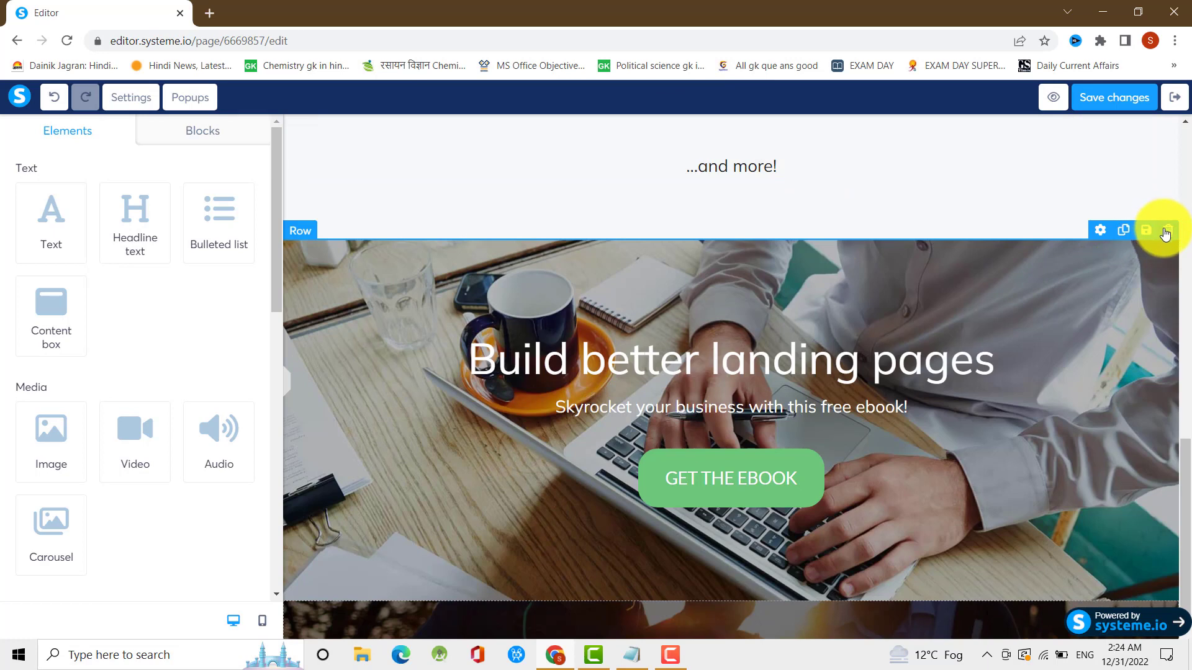
left_click(1166, 233)
left_click(668, 129)
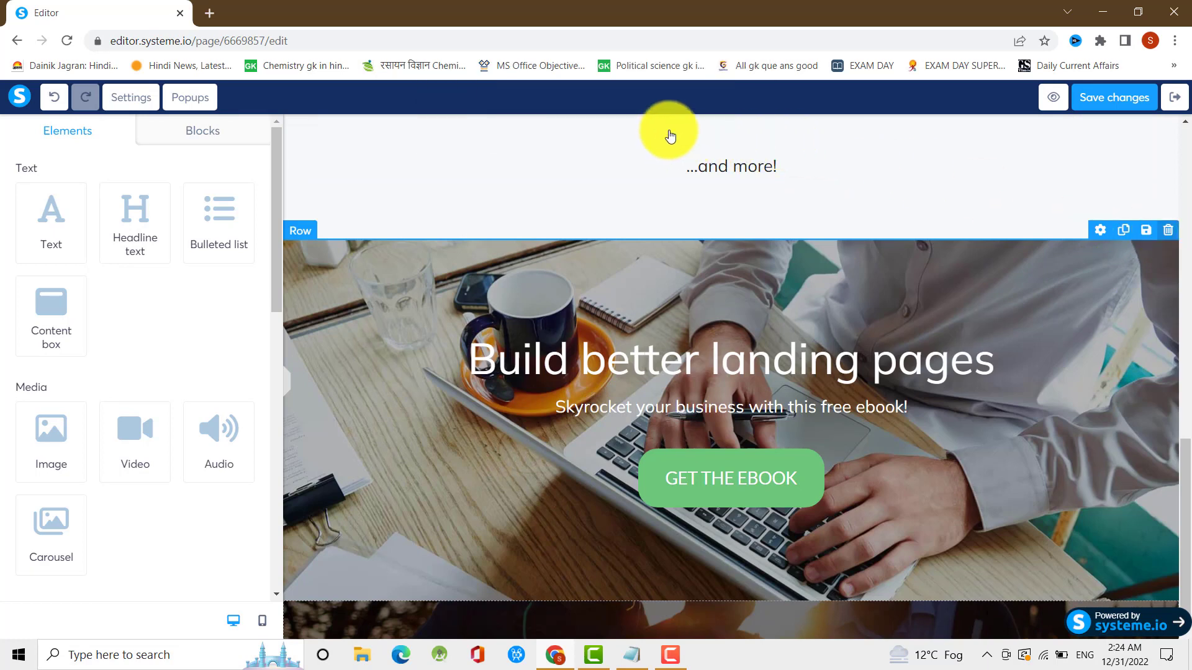
Delete the two emptied background-image sections below the brand logos section
scroll(1003, 245, "up", 5)
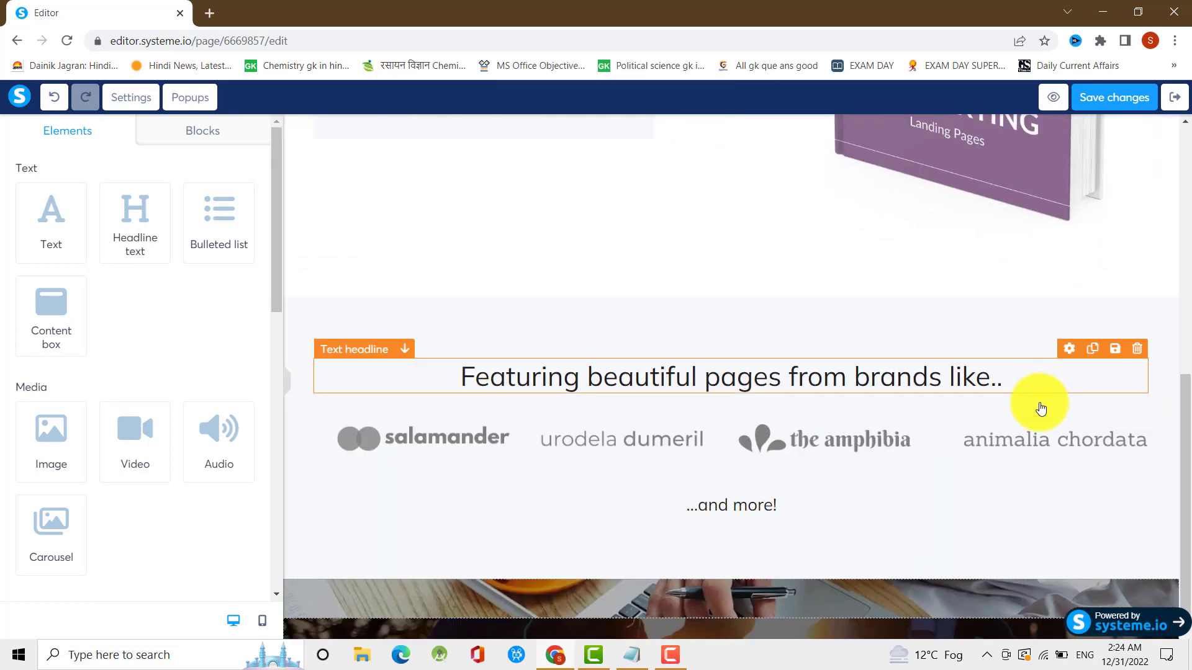
scroll(1033, 434, "down", 1)
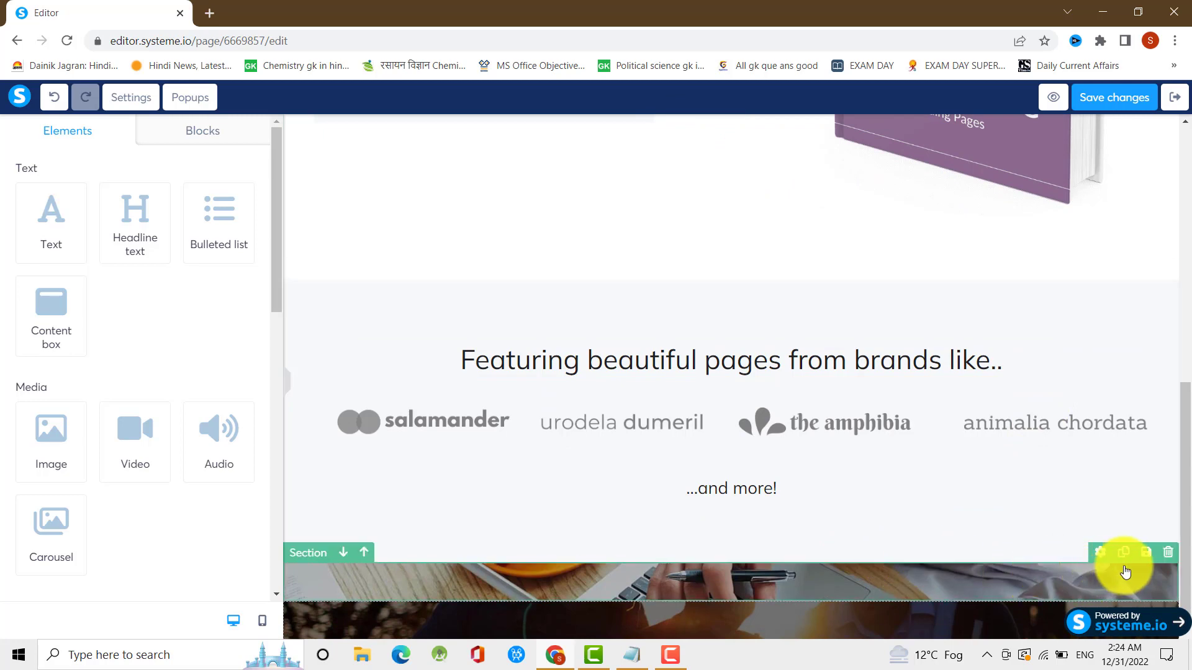
left_click(1167, 552)
left_click(667, 130)
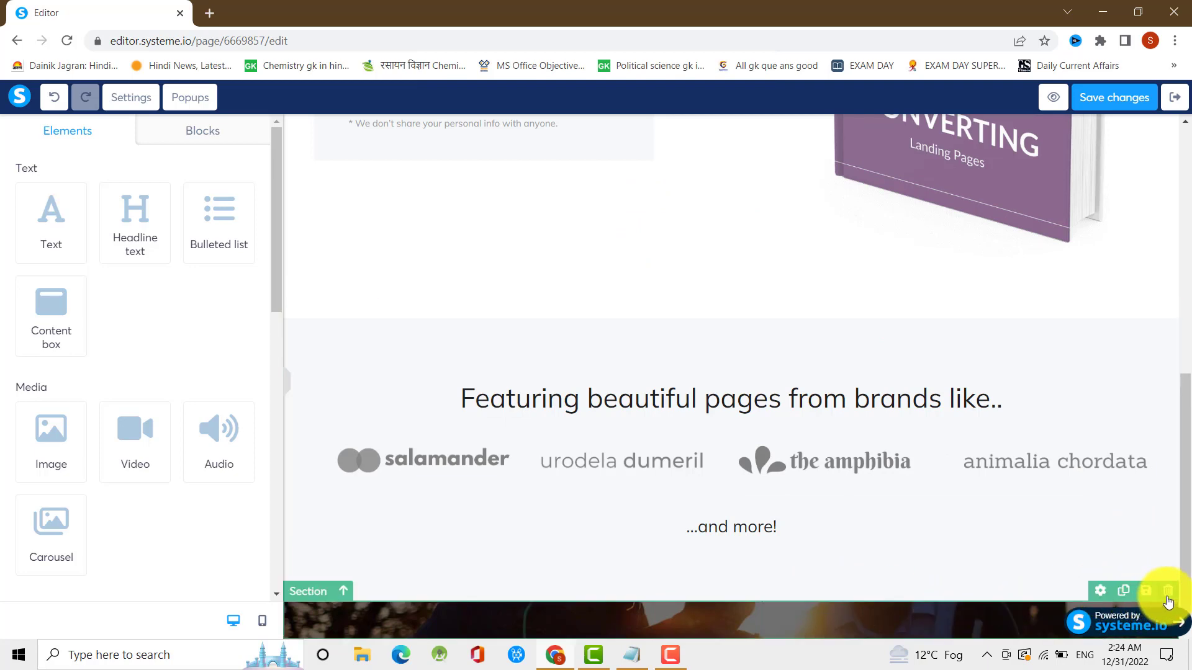
left_click(1168, 597)
left_click(671, 129)
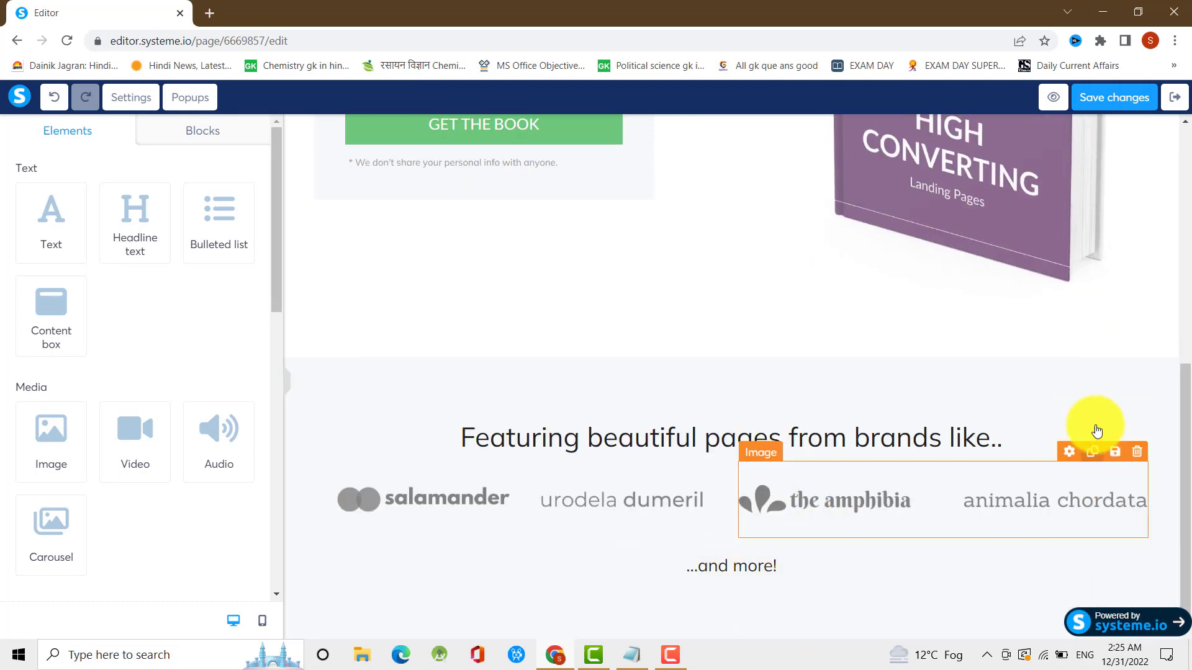
Delete both brand logo images, their emptied two-column row and the "...and more!" headline
left_click(1136, 459)
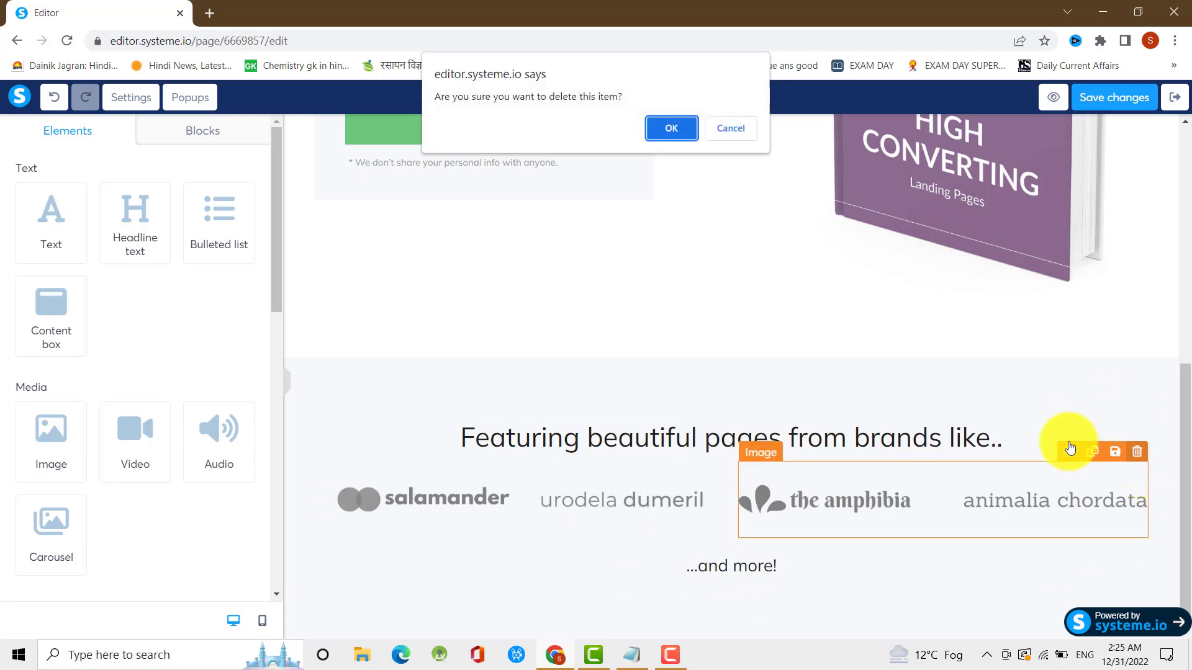
left_click(661, 127)
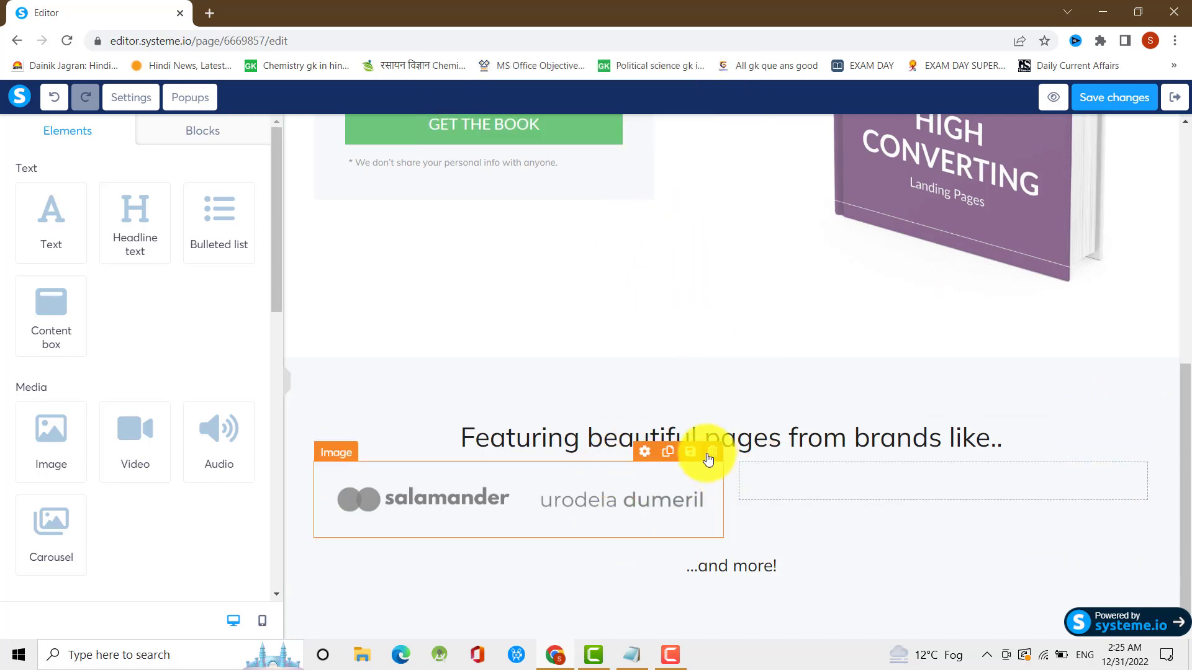
left_click(711, 451)
left_click(672, 128)
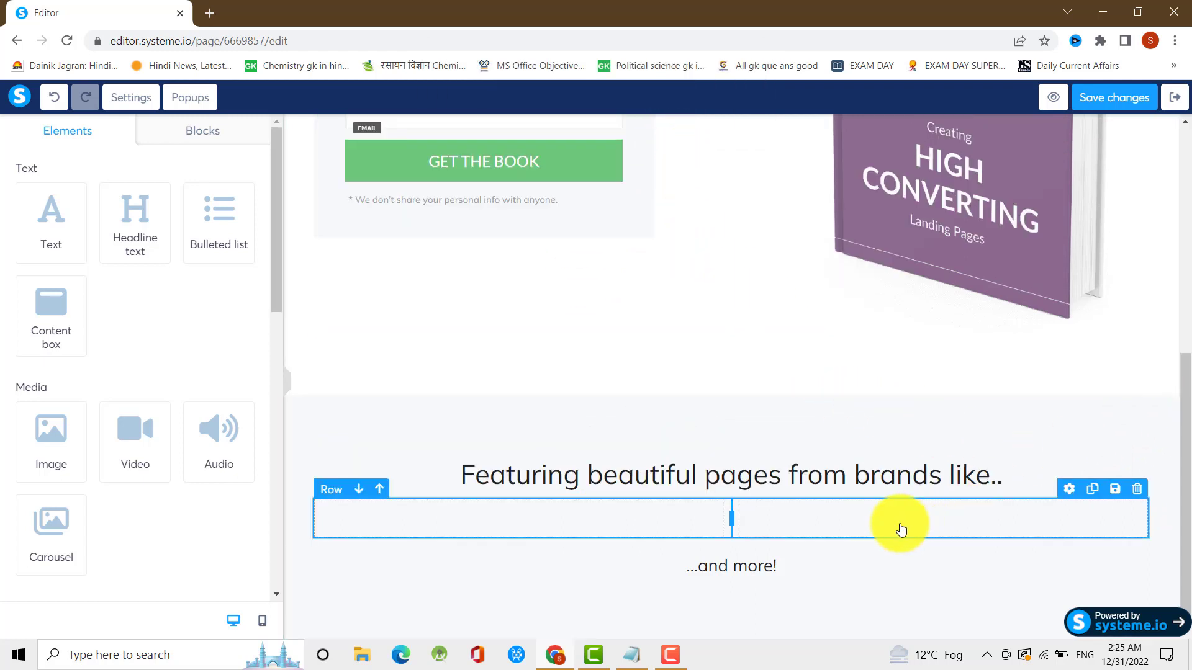
left_click(1136, 488)
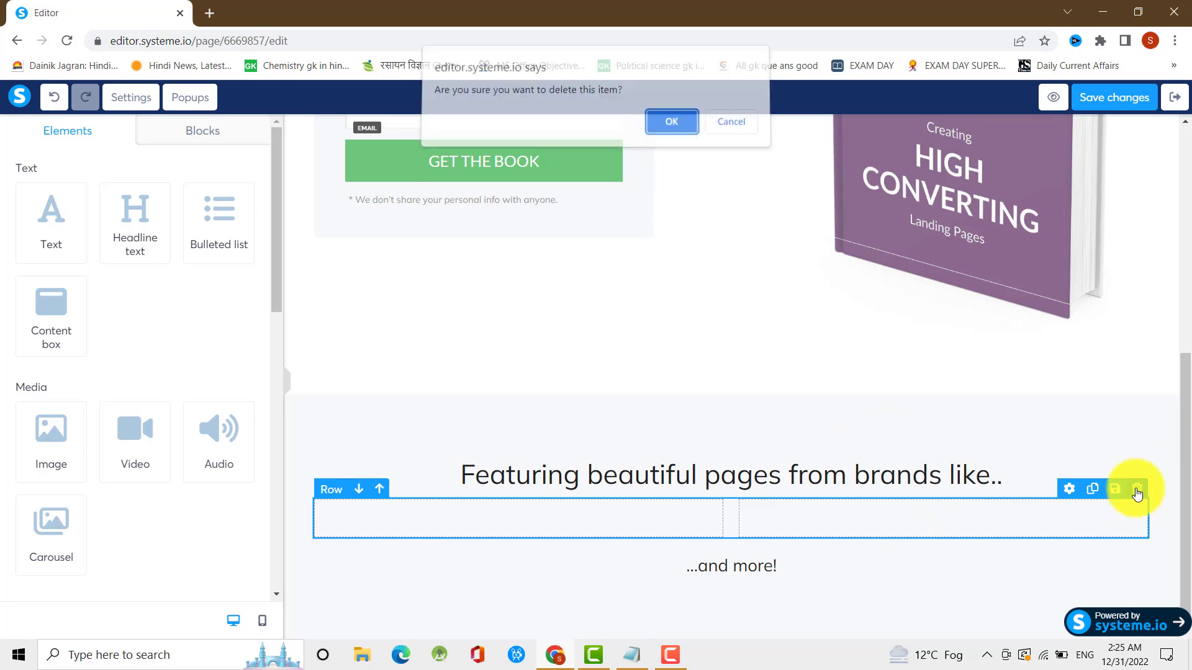
left_click(671, 128)
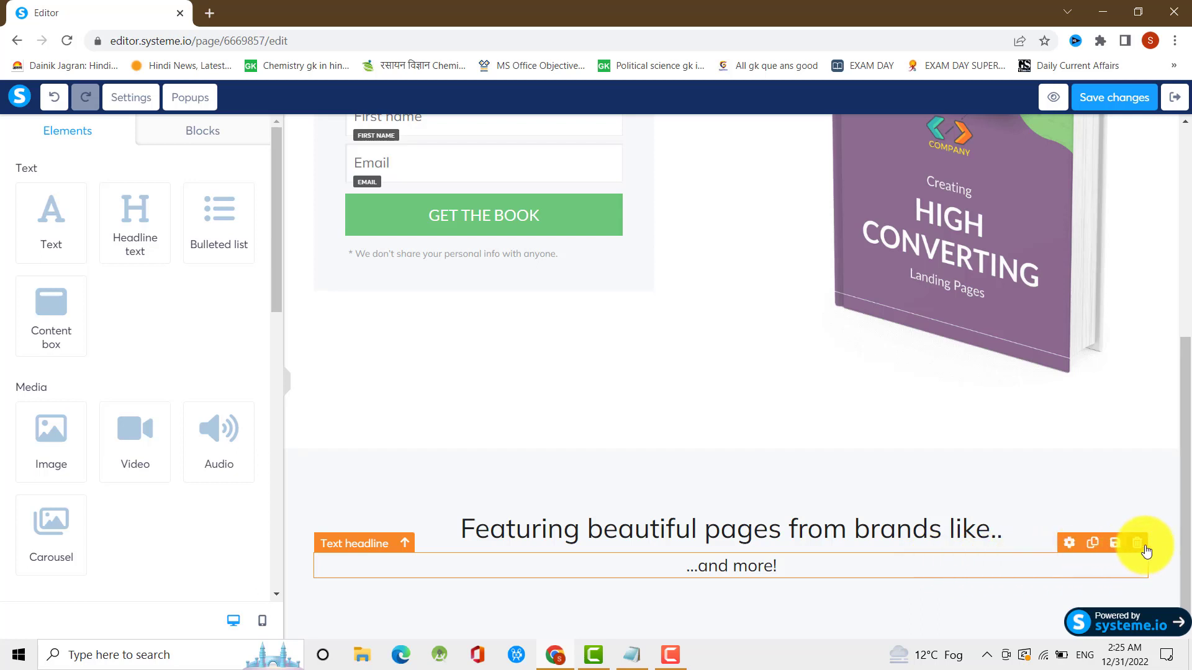
left_click(1144, 548)
left_click(672, 126)
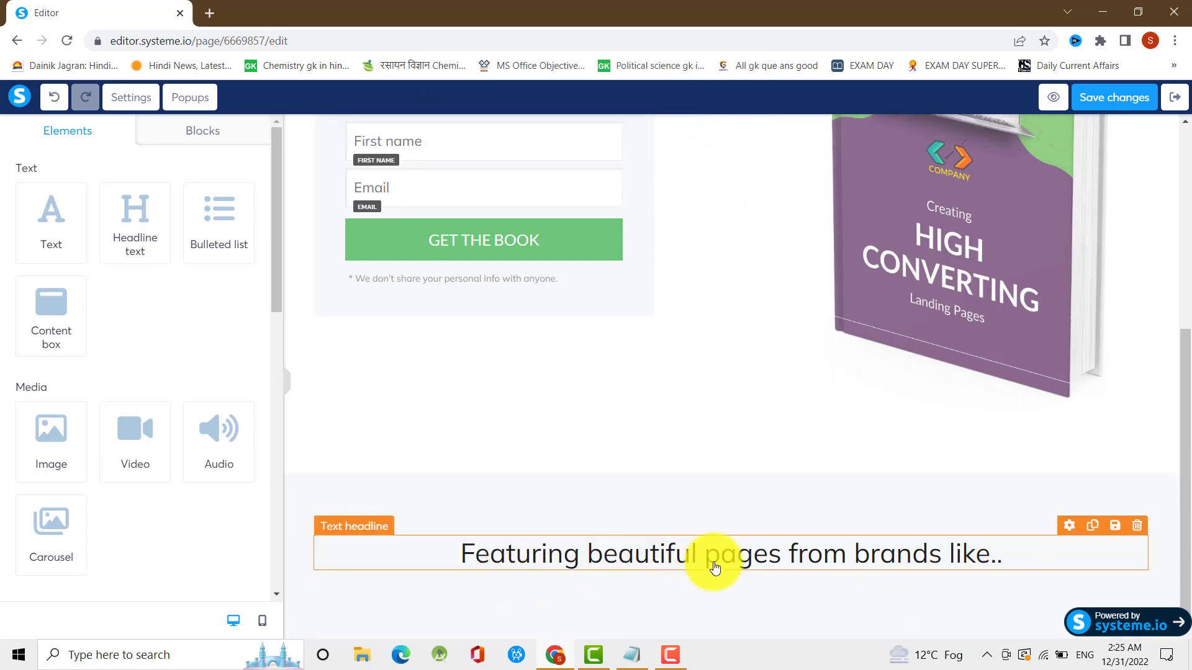
Delete the page header above the "Free E-Book" headline: its SIGN UP button, the logo and menu row, and the header section
scroll(723, 571, "up", 5)
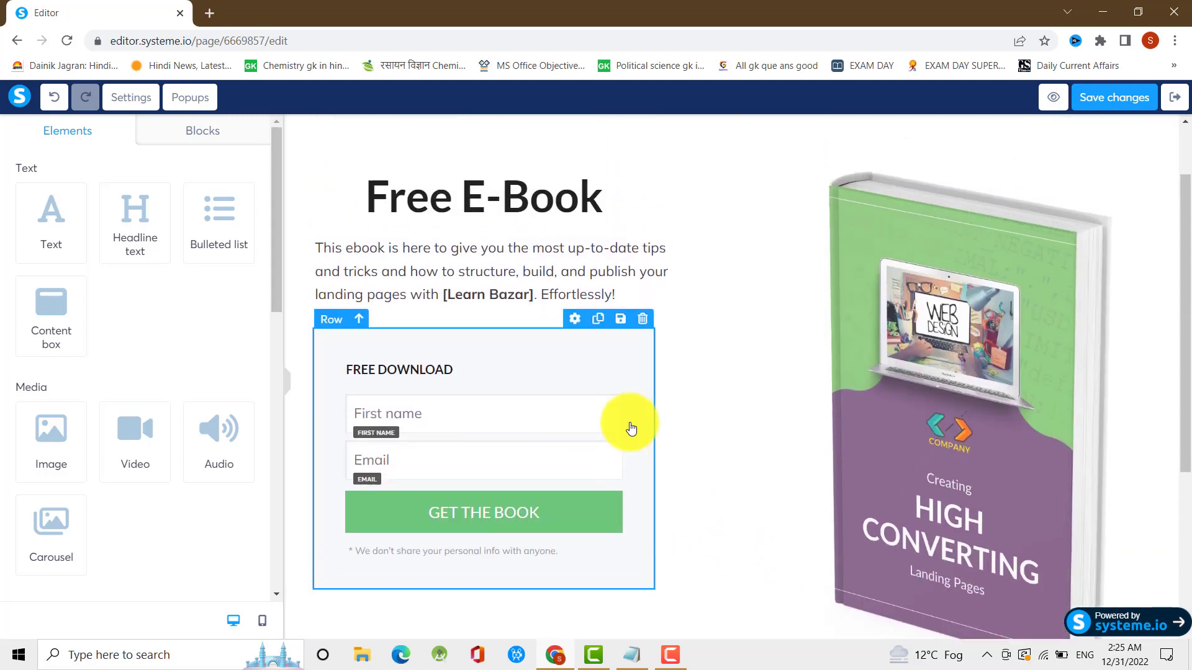
scroll(630, 428, "up", 2)
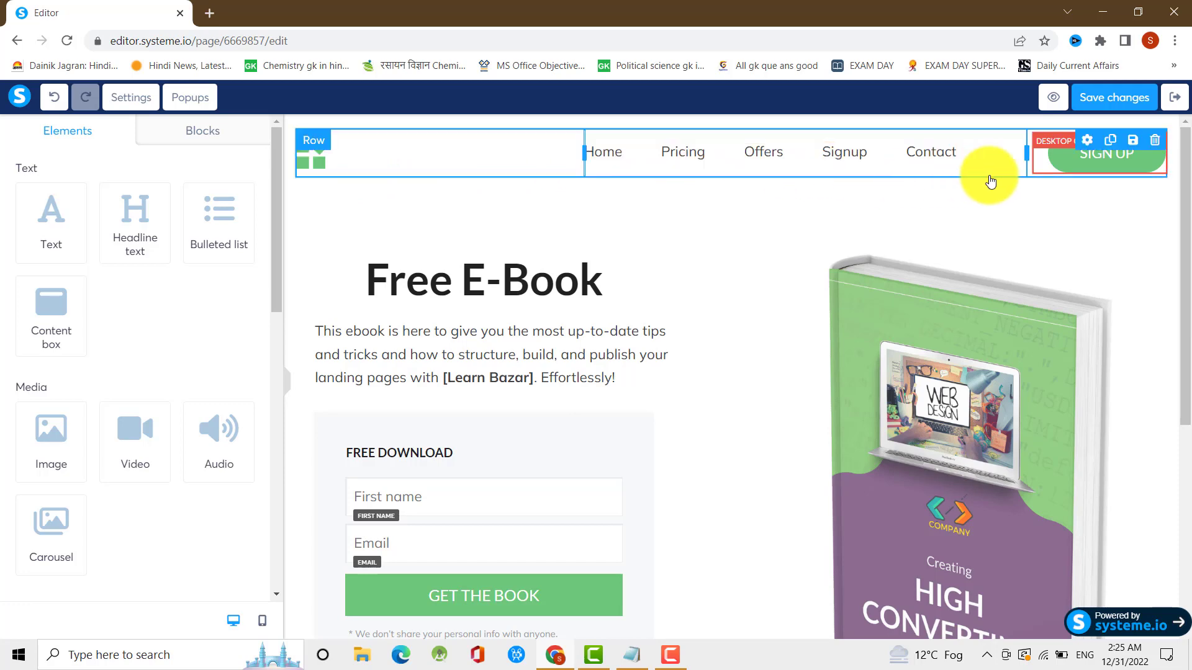
left_click(1151, 149)
left_click(659, 125)
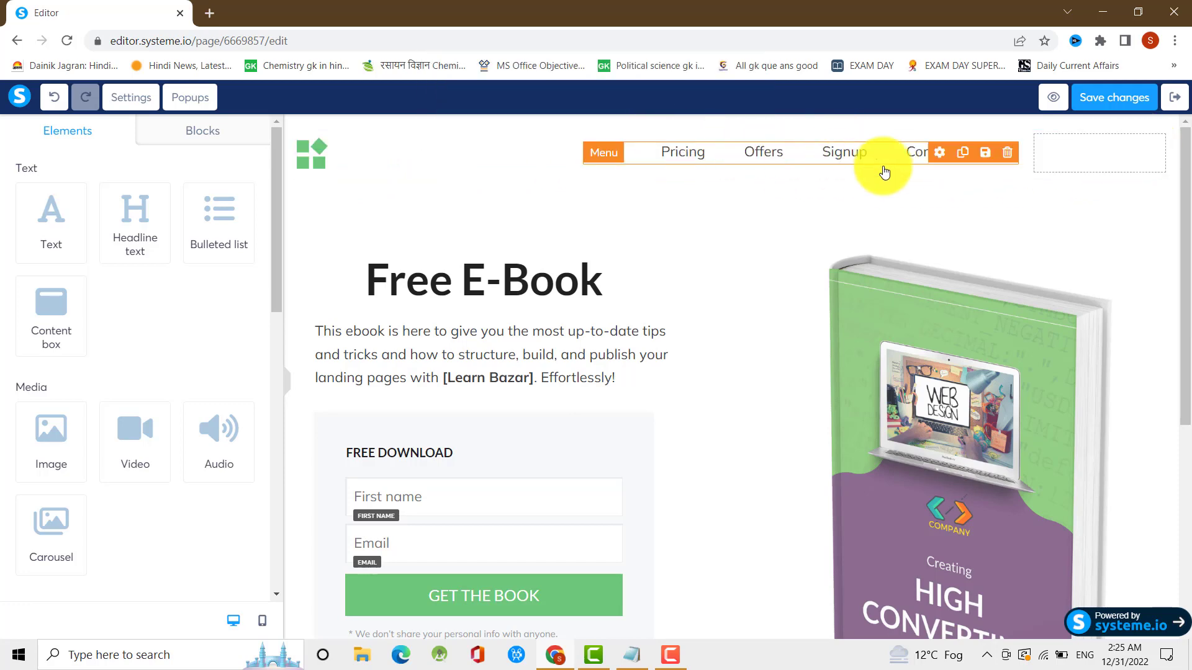
left_click(1154, 141)
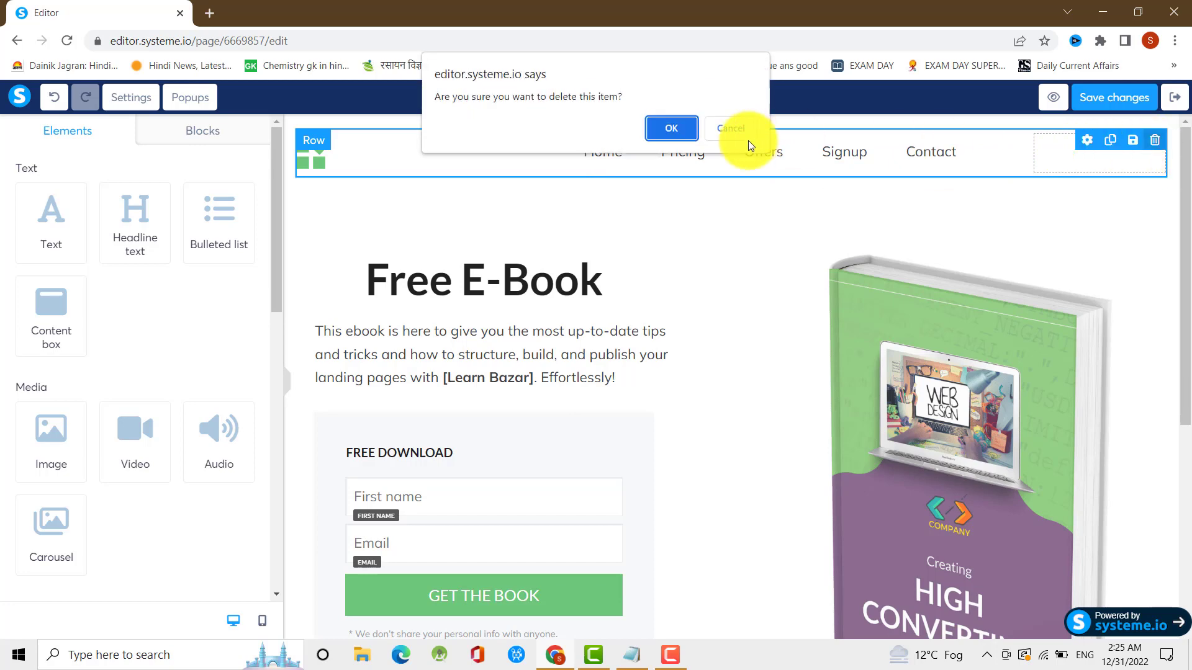
left_click(664, 127)
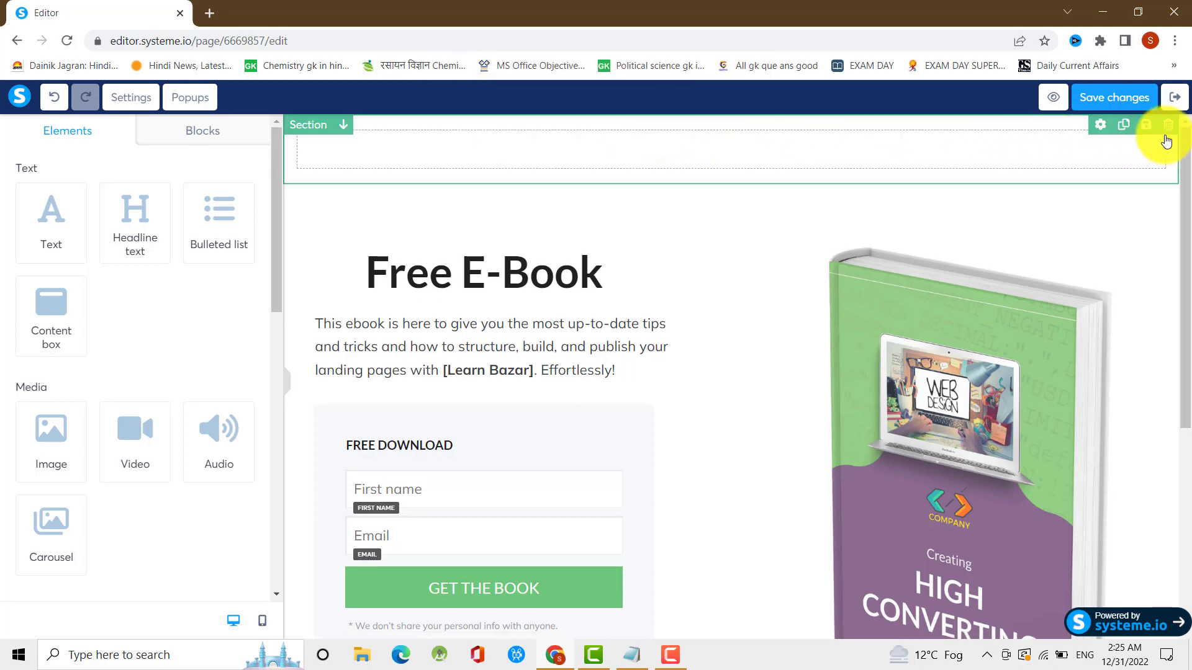
left_click(1168, 133)
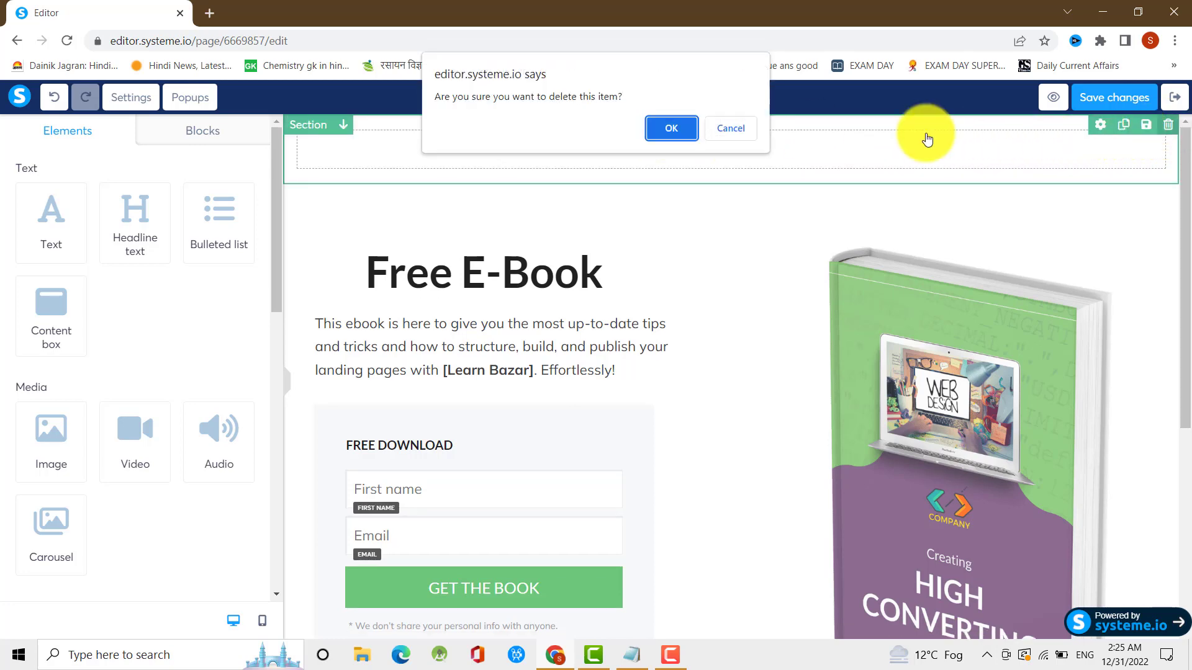
left_click(664, 131)
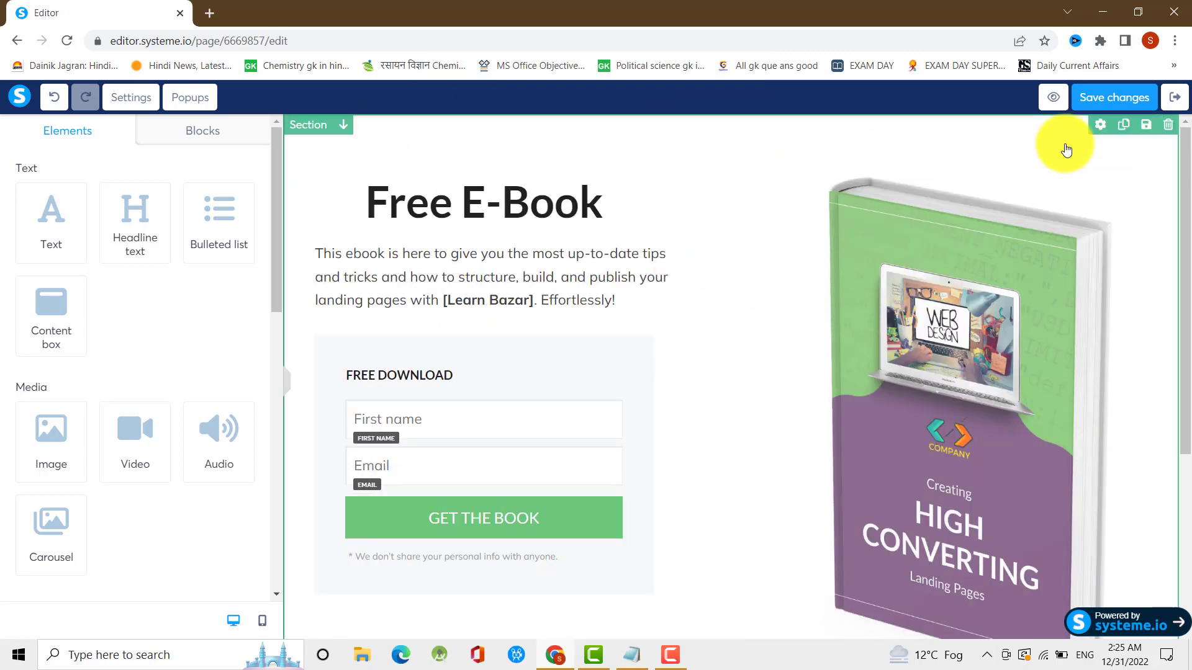
Add a Countdown element below the "Featuring beautiful pages from brands like.." section
scroll(155, 426, "down", 4)
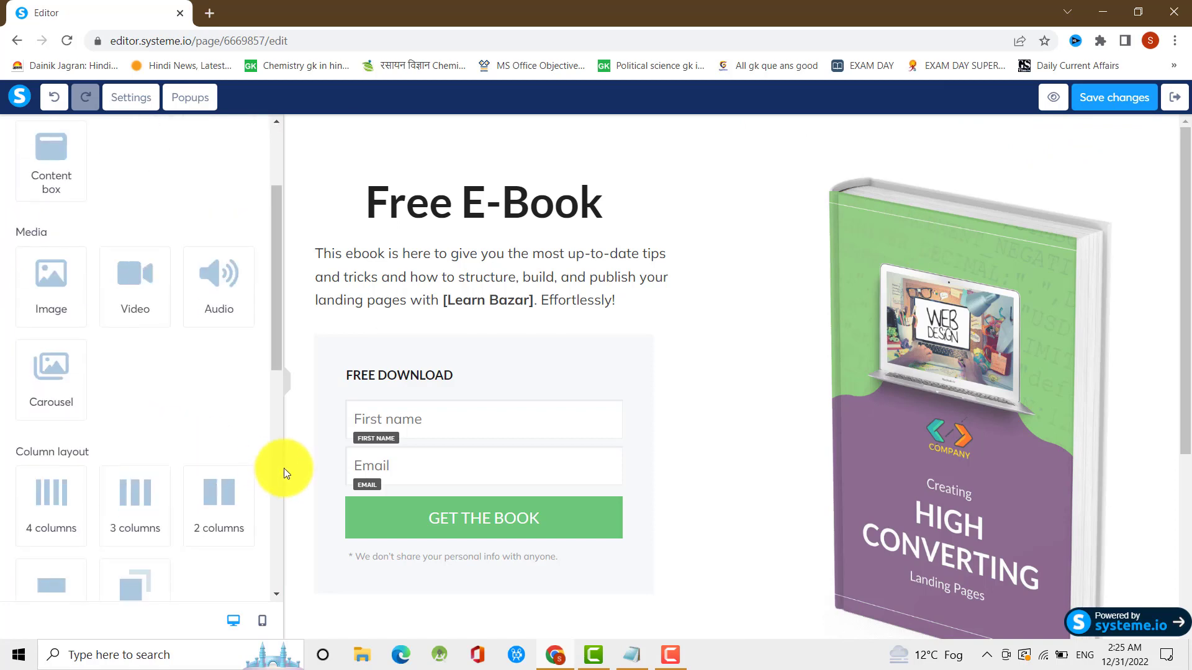
scroll(115, 446, "down", 8)
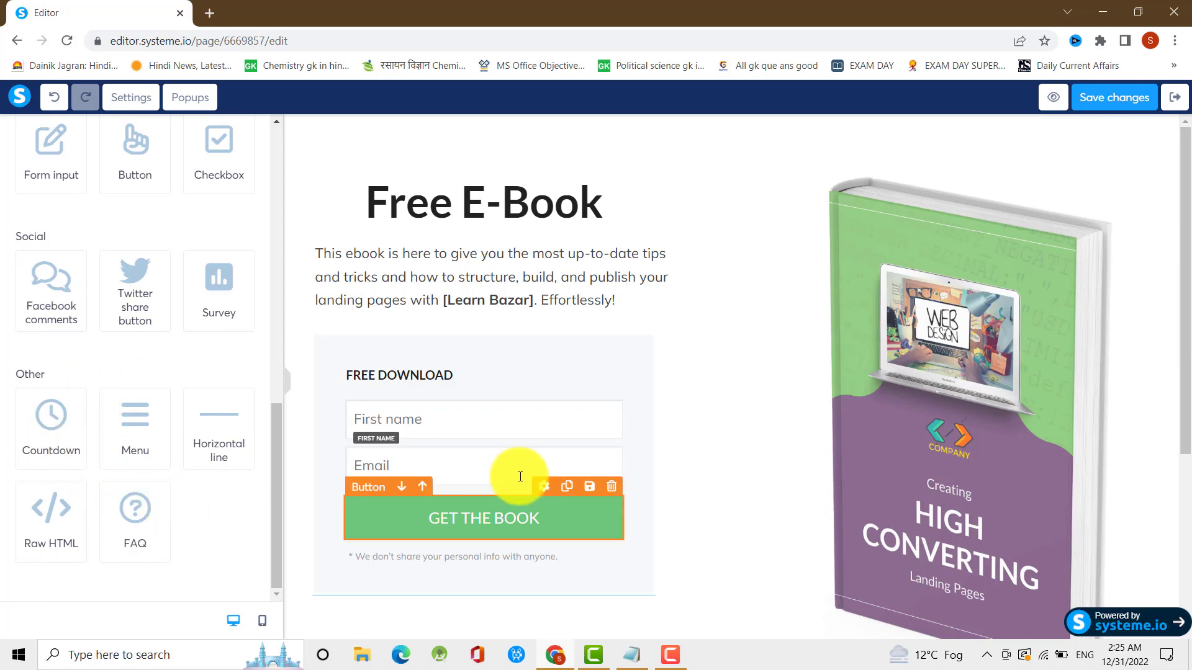
scroll(528, 478, "down", 4)
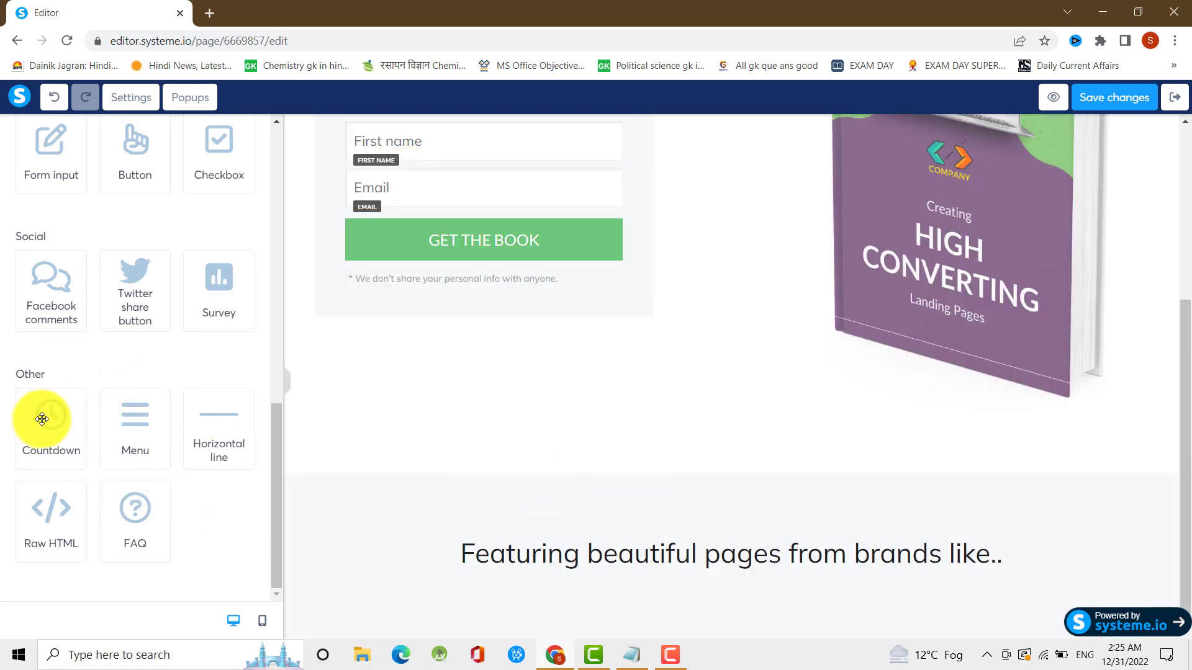
left_click_drag(42, 419, 702, 600)
scroll(659, 574, "down", 2)
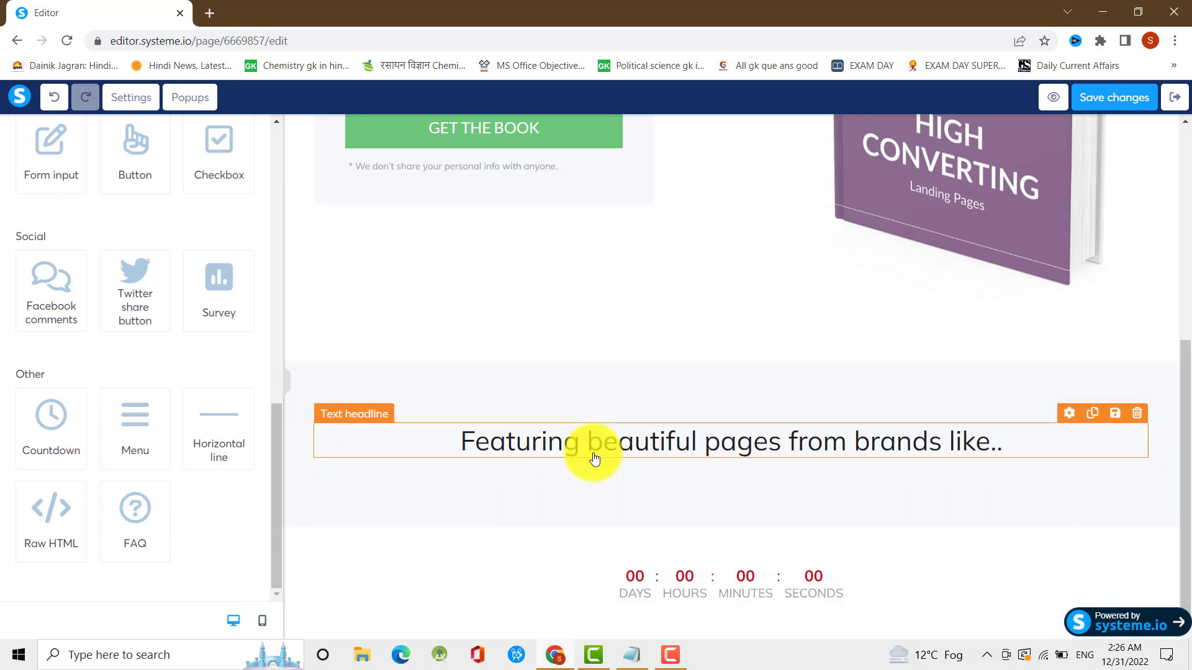
Save the changes to the squeeze page and open the page settings
scroll(994, 338, "up", 4)
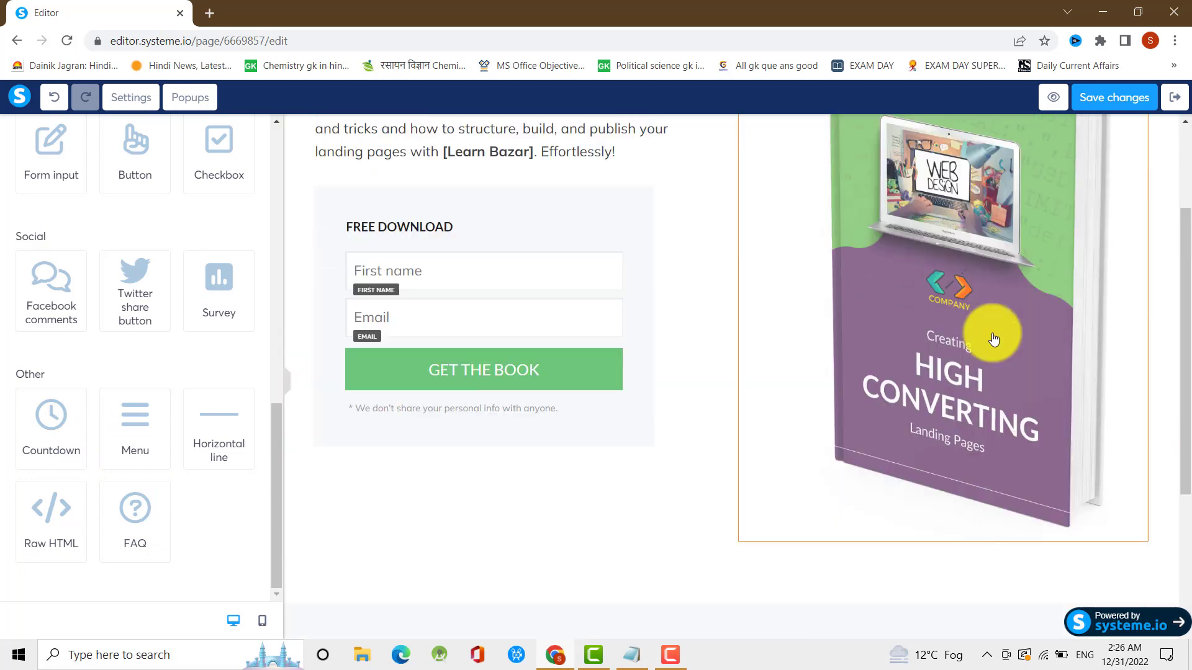
scroll(994, 338, "up", 2)
left_click(1102, 99)
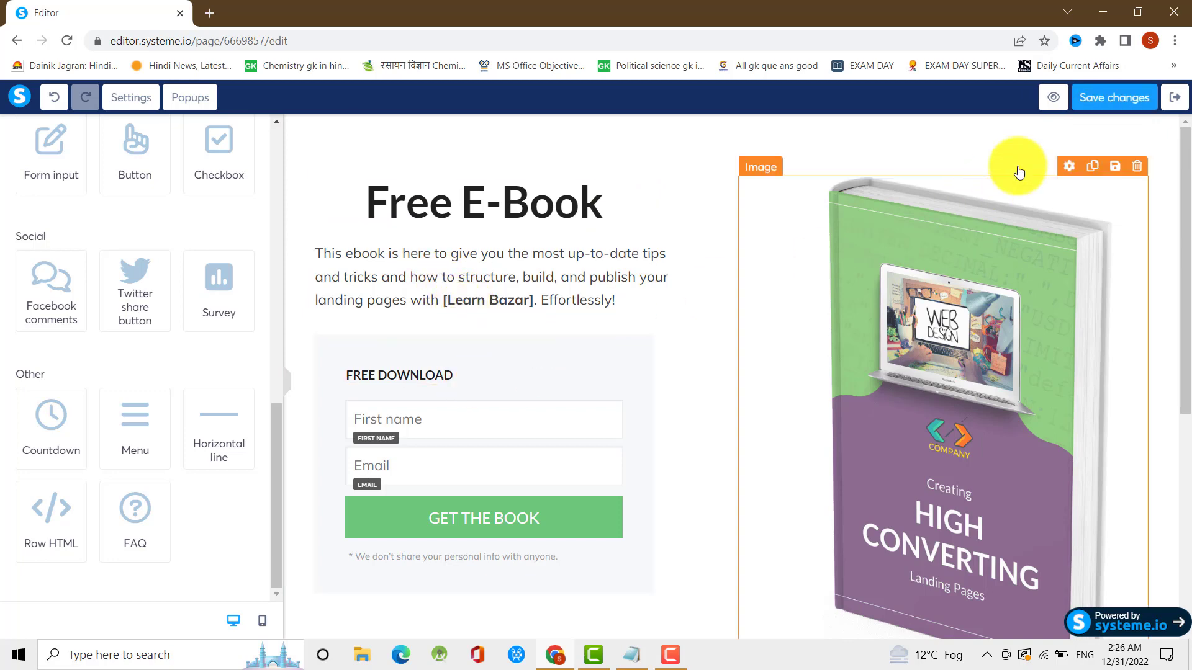
left_click(1111, 104)
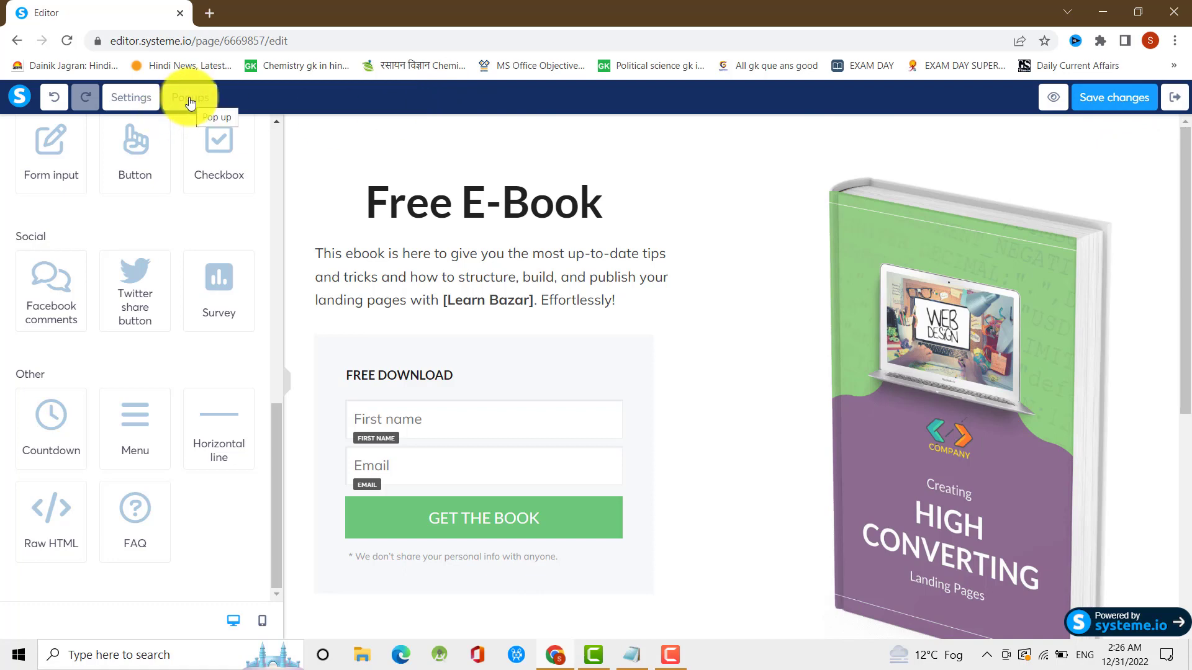
left_click(126, 105)
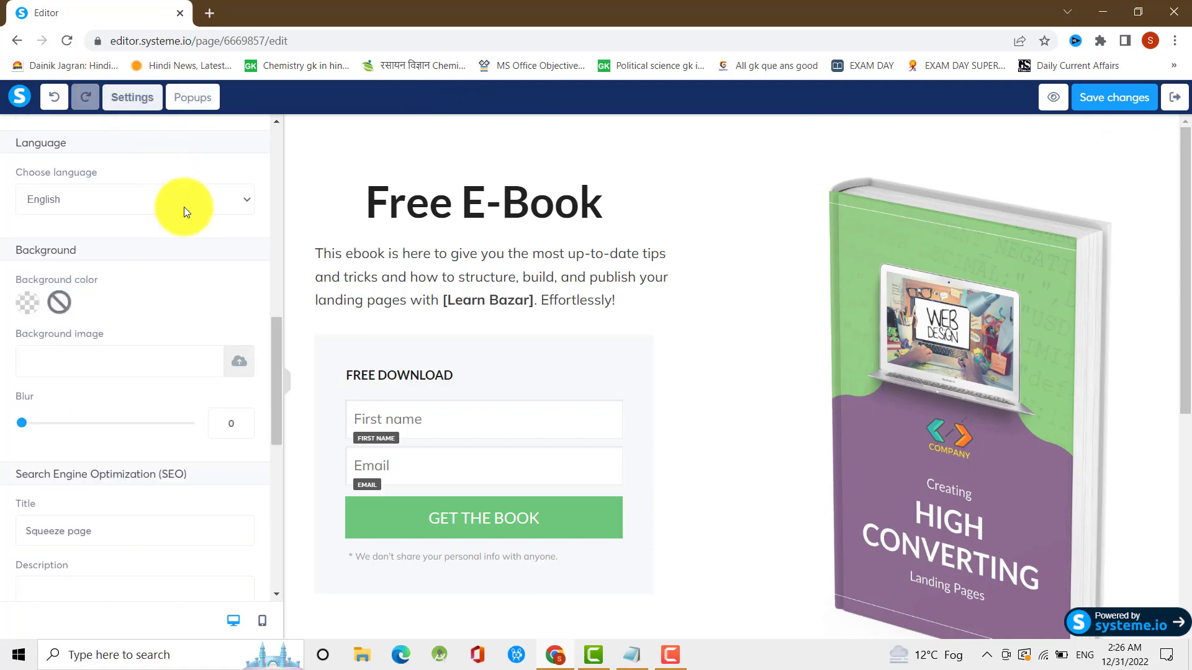
Exit the page editor with the page saved, and save the Squeeze page step configuration in the Learn Bazar funnel
left_click(1174, 100)
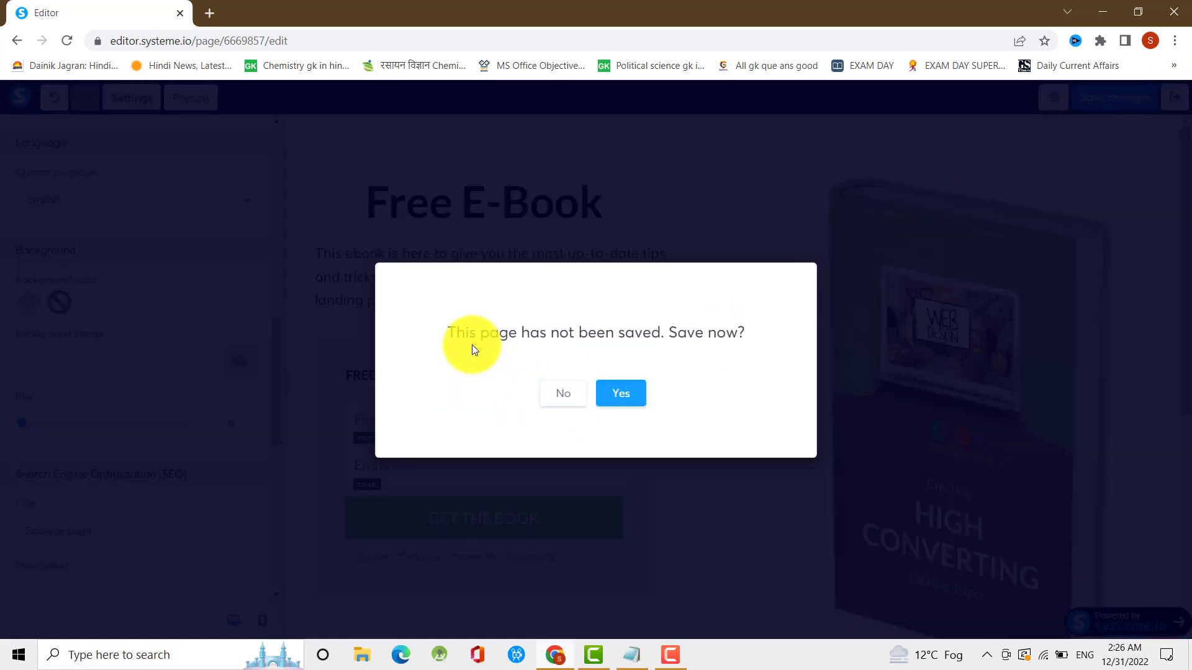
left_click(610, 400)
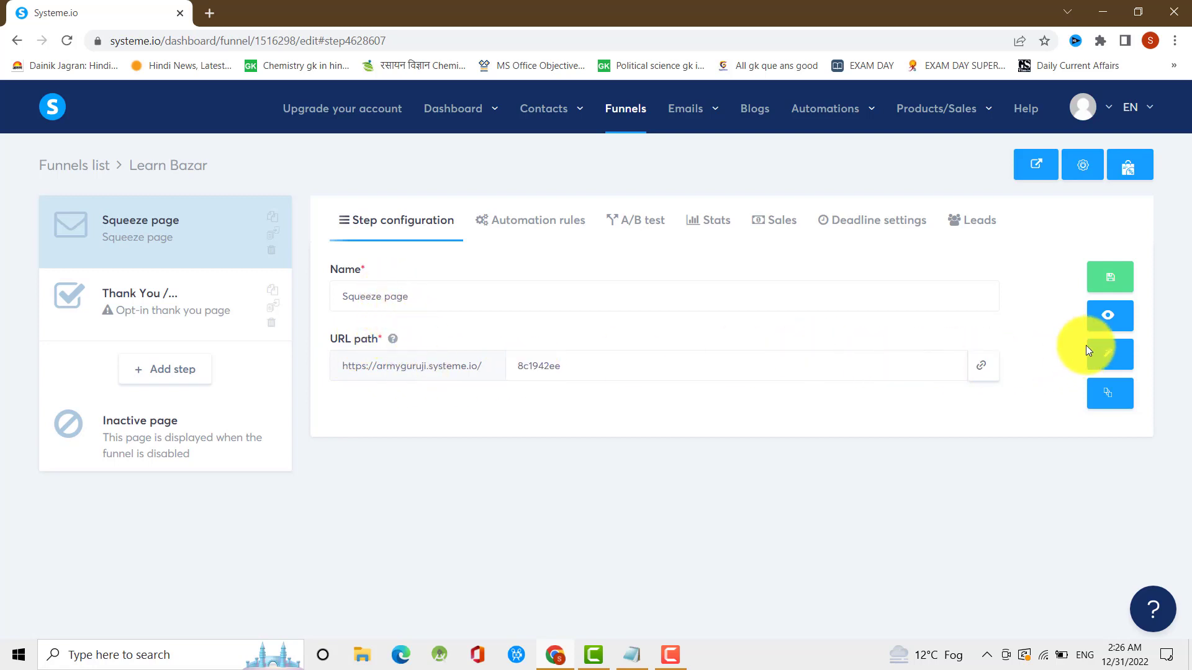
left_click(1106, 282)
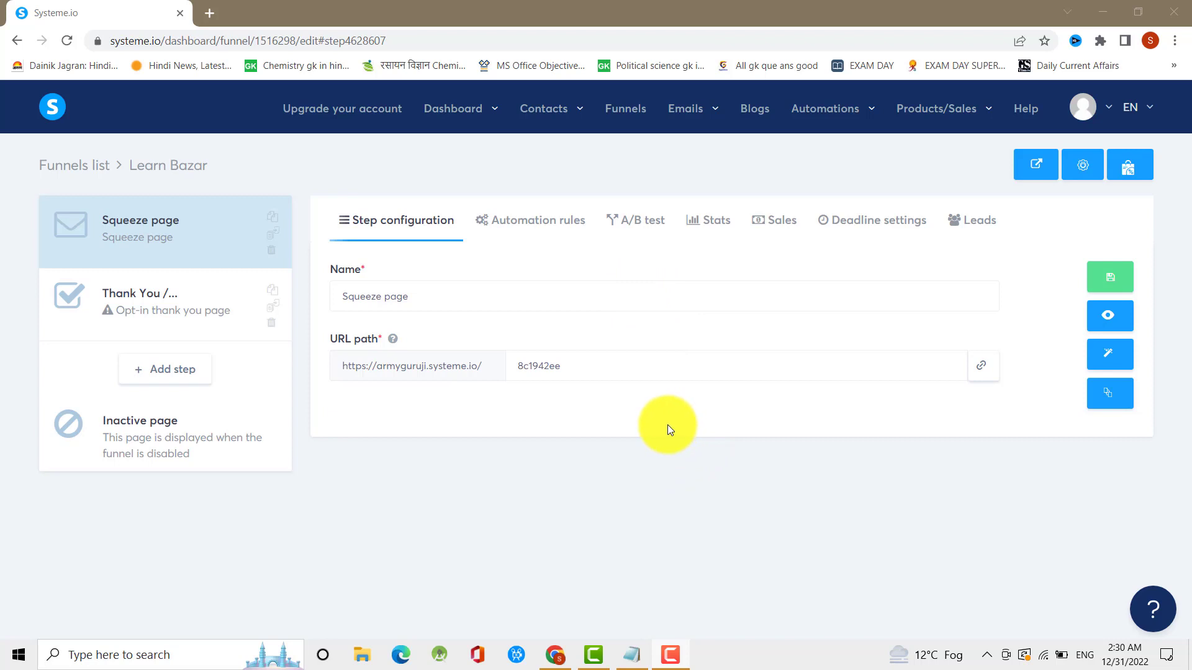
Apply the "Thanks, friend!" template to the Thank You / Download Page step and open the page for editing
left_click(144, 307)
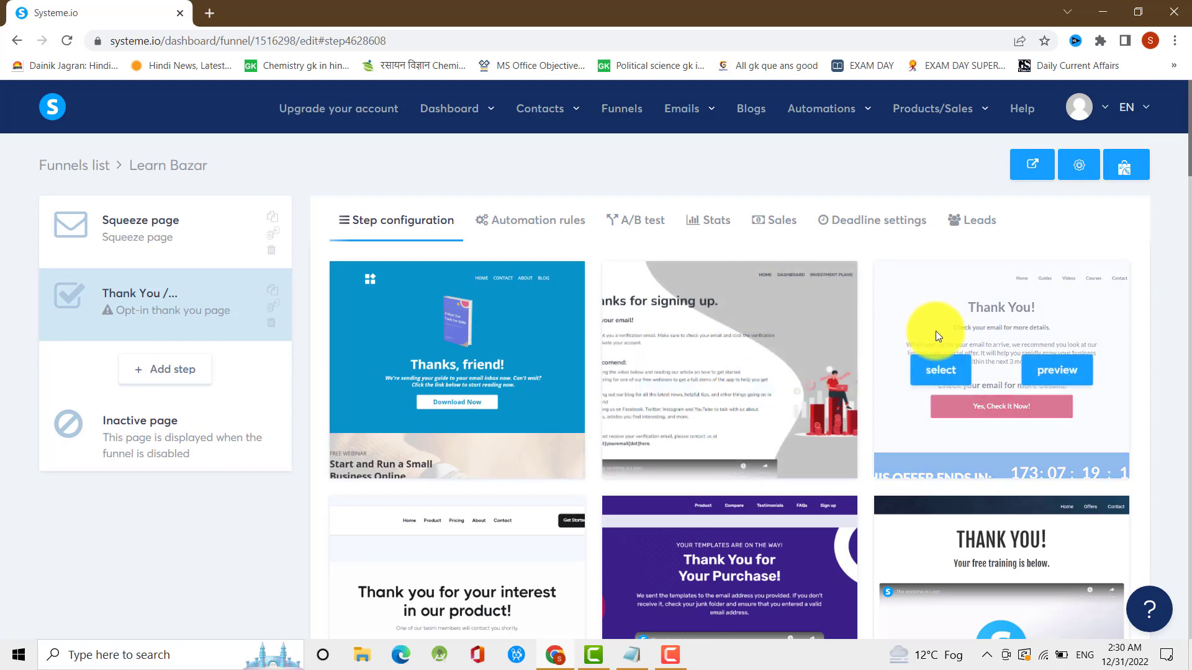
scroll(736, 491, "down", 3)
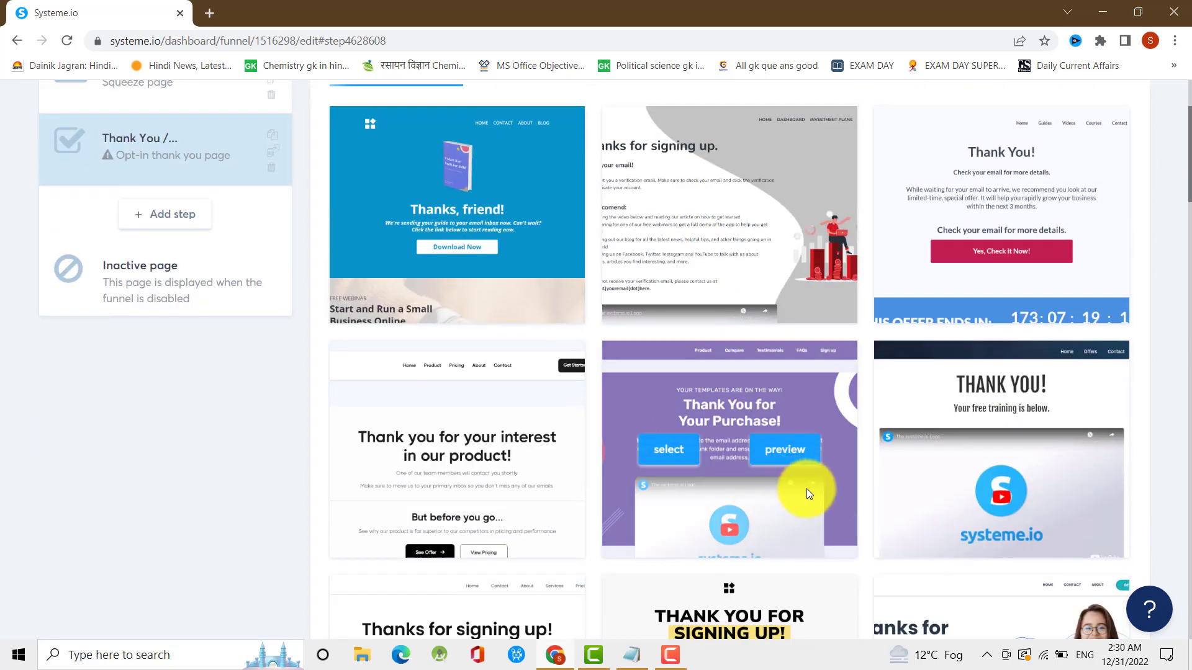
scroll(946, 462, "up", 3)
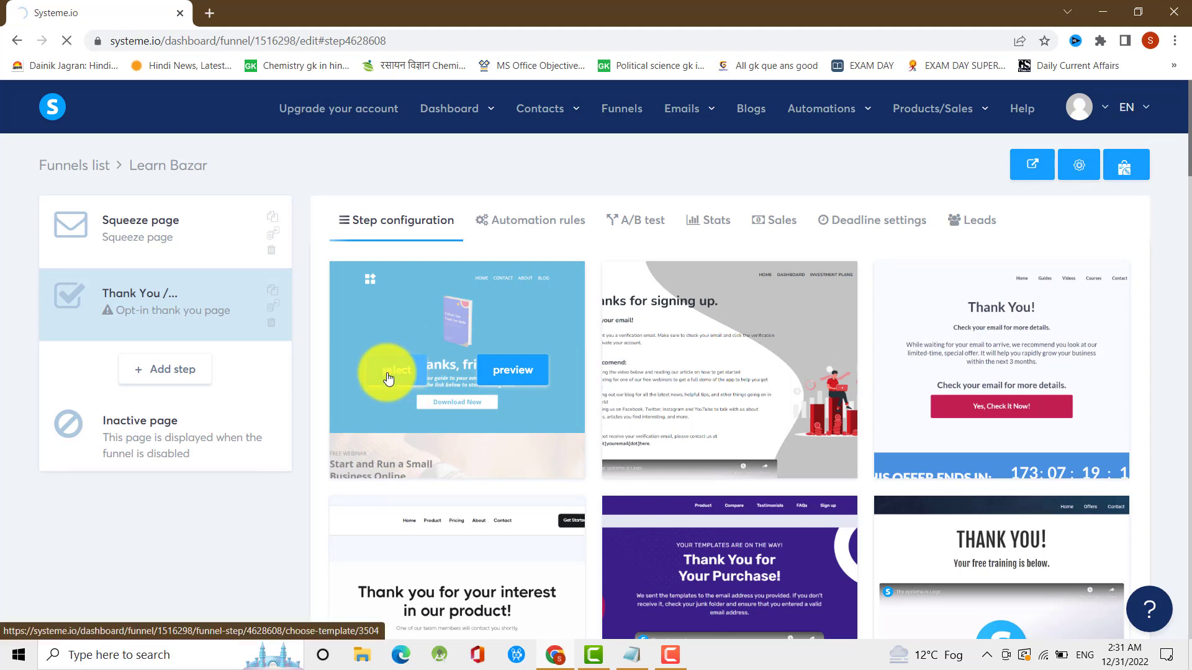
left_click(387, 378)
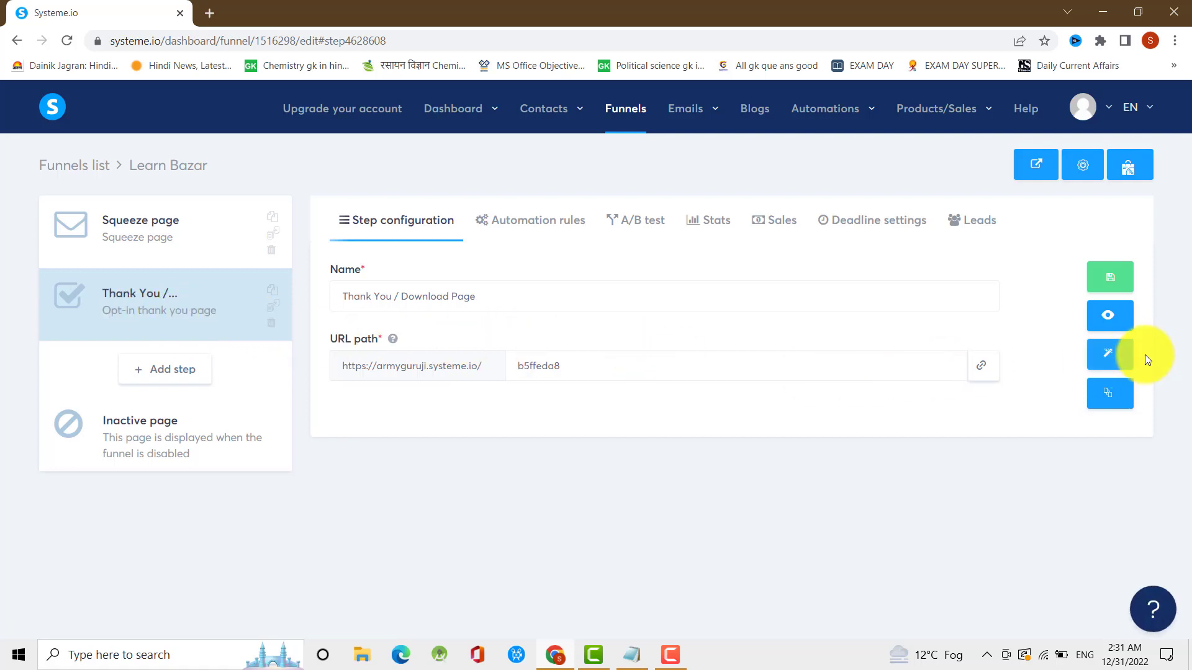
left_click(1107, 359)
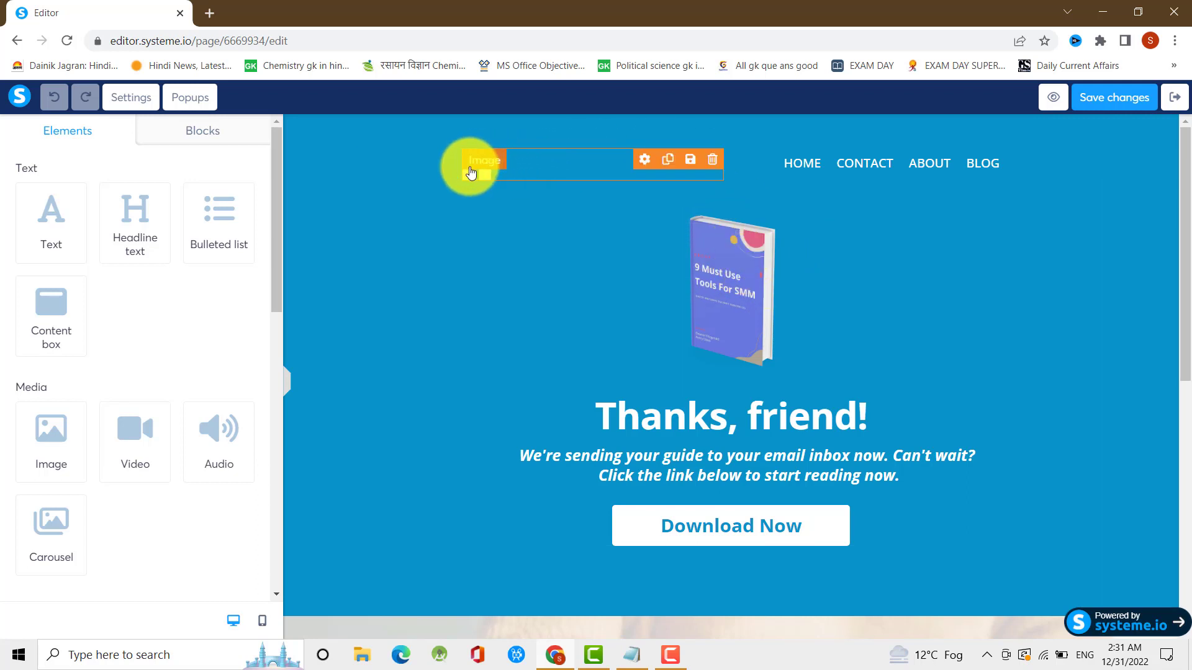
Delete the logo image and the HOME, CONTACT, ABOUT, BLOG menu row above the book image
left_click(711, 161)
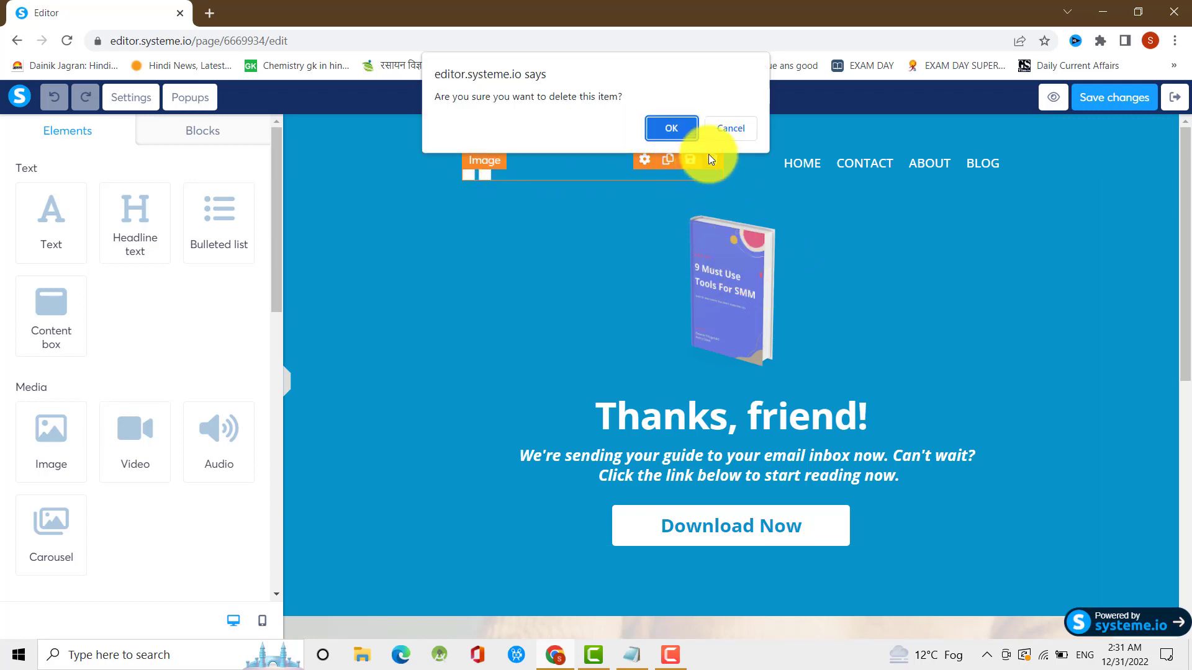
left_click(673, 128)
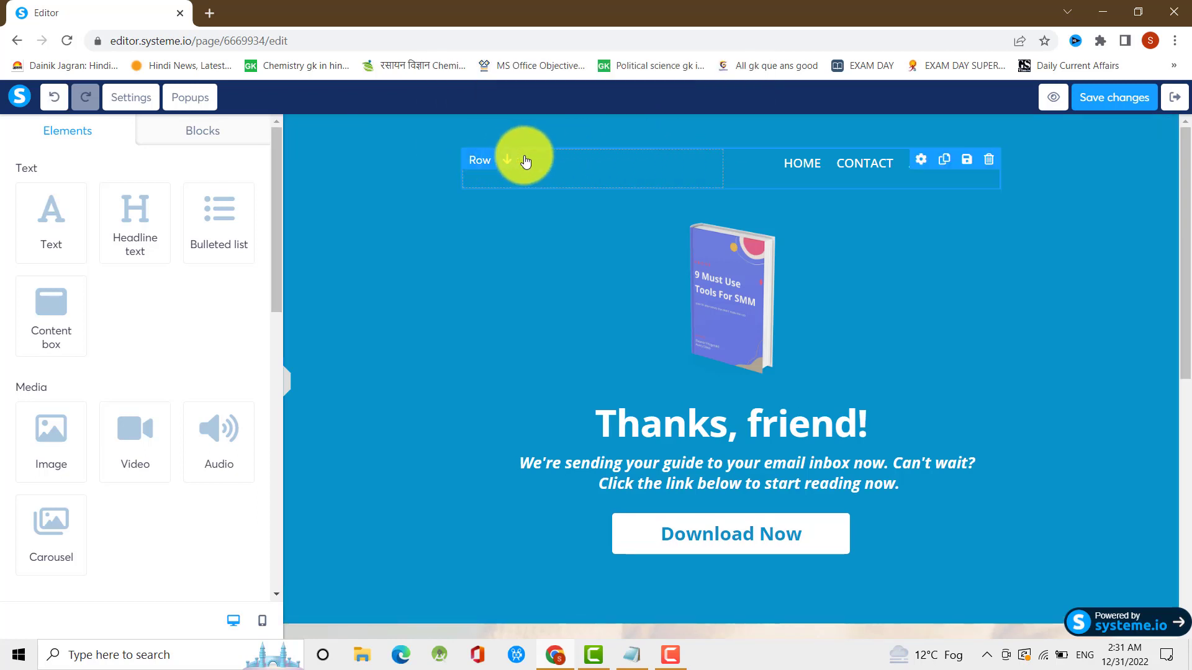
left_click(989, 160)
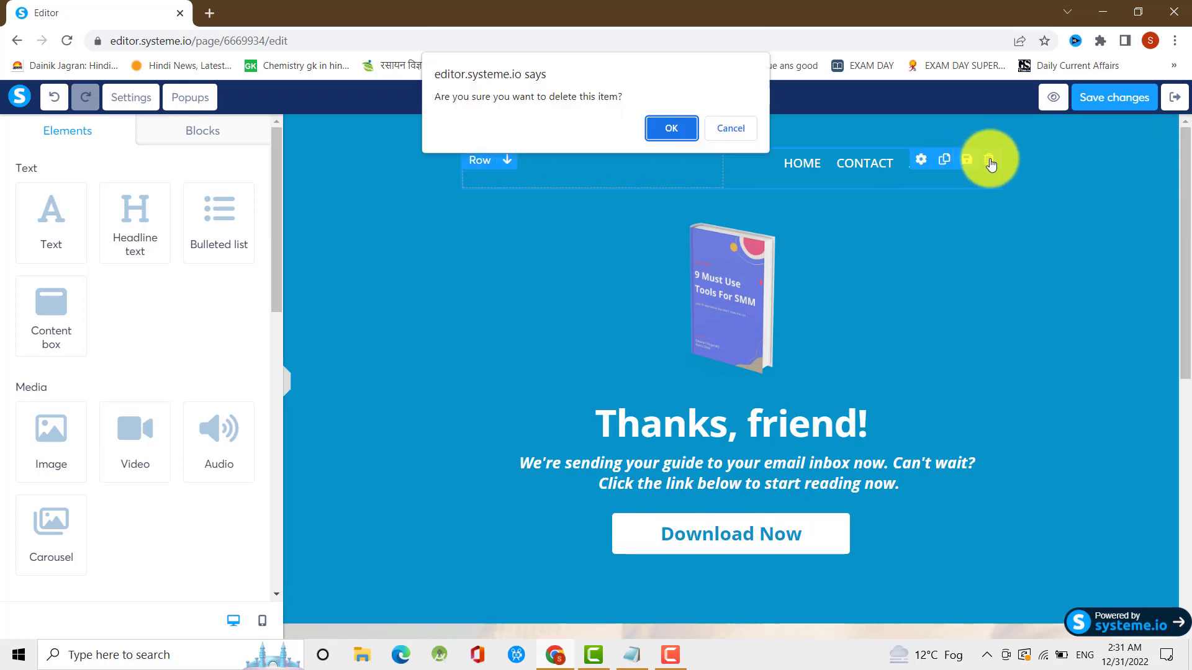
left_click(671, 130)
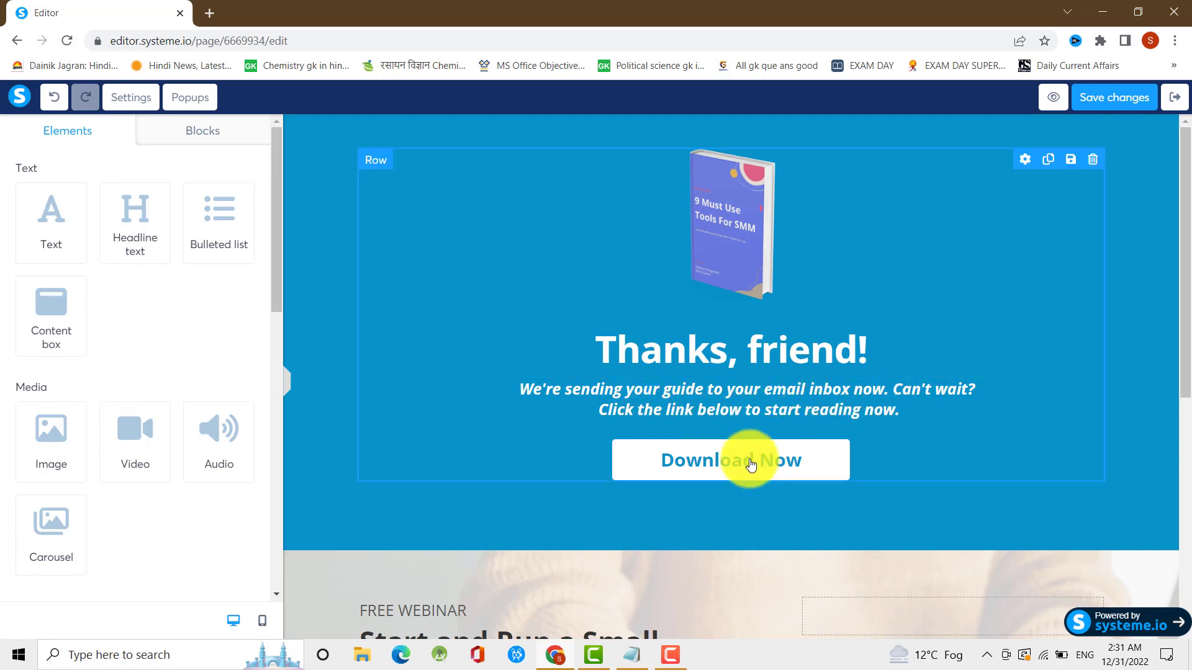
Set the "Download Now" button's click action to Open URL
scroll(748, 448, "down", 3)
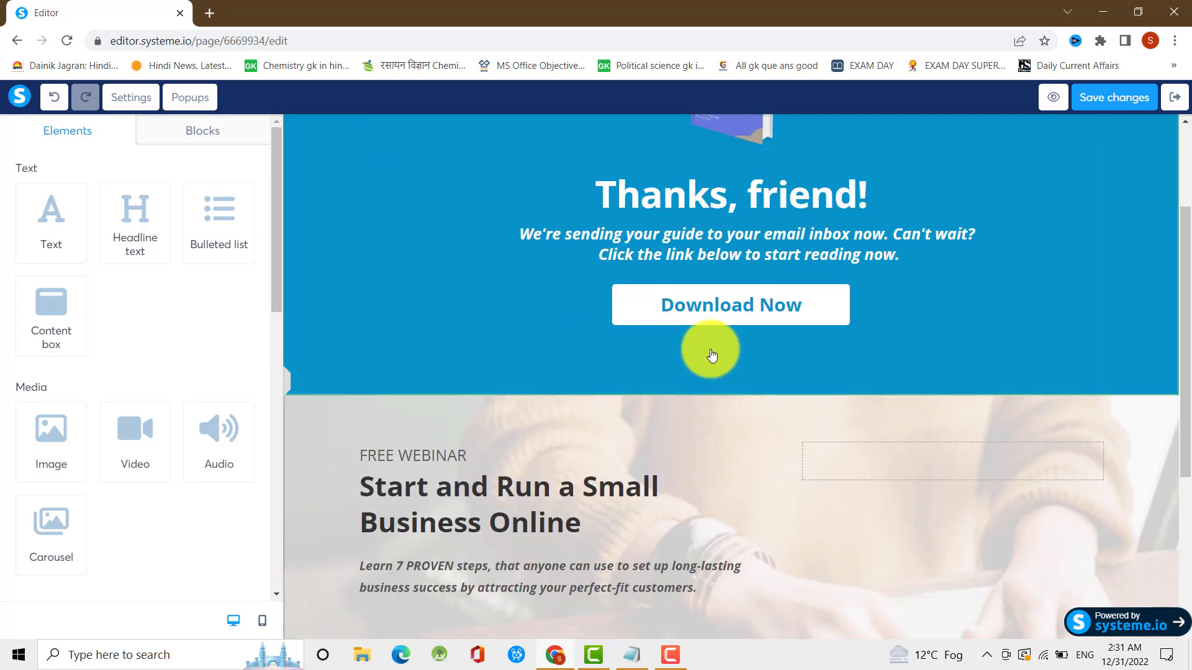
left_click(712, 305)
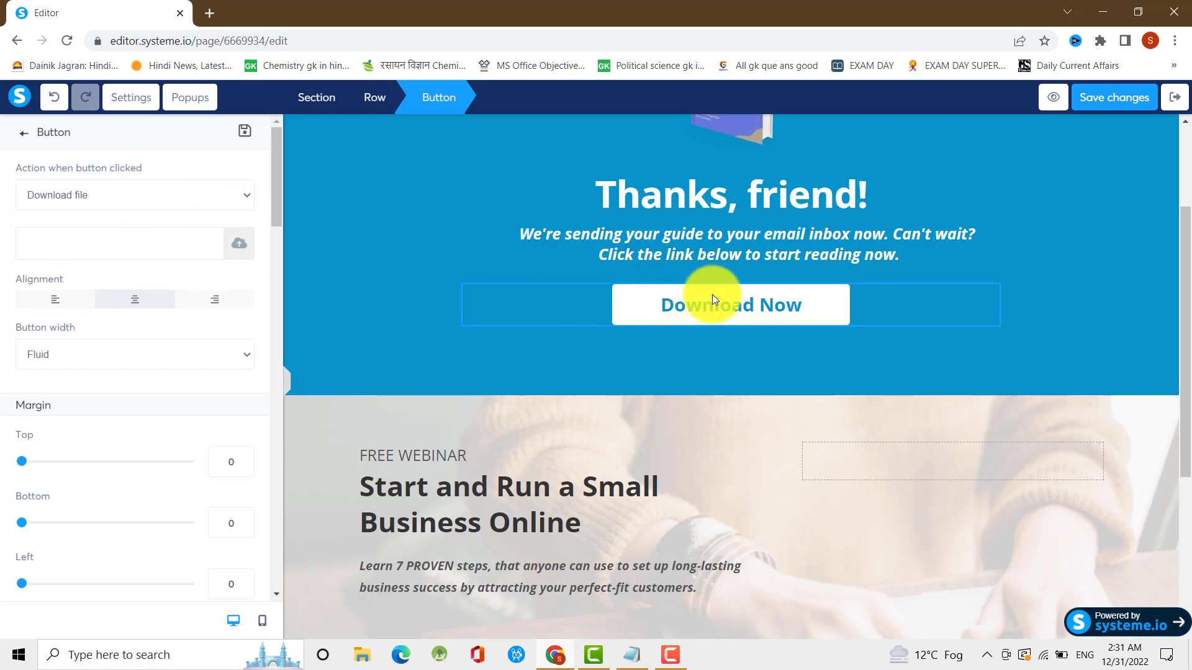
left_click(233, 195)
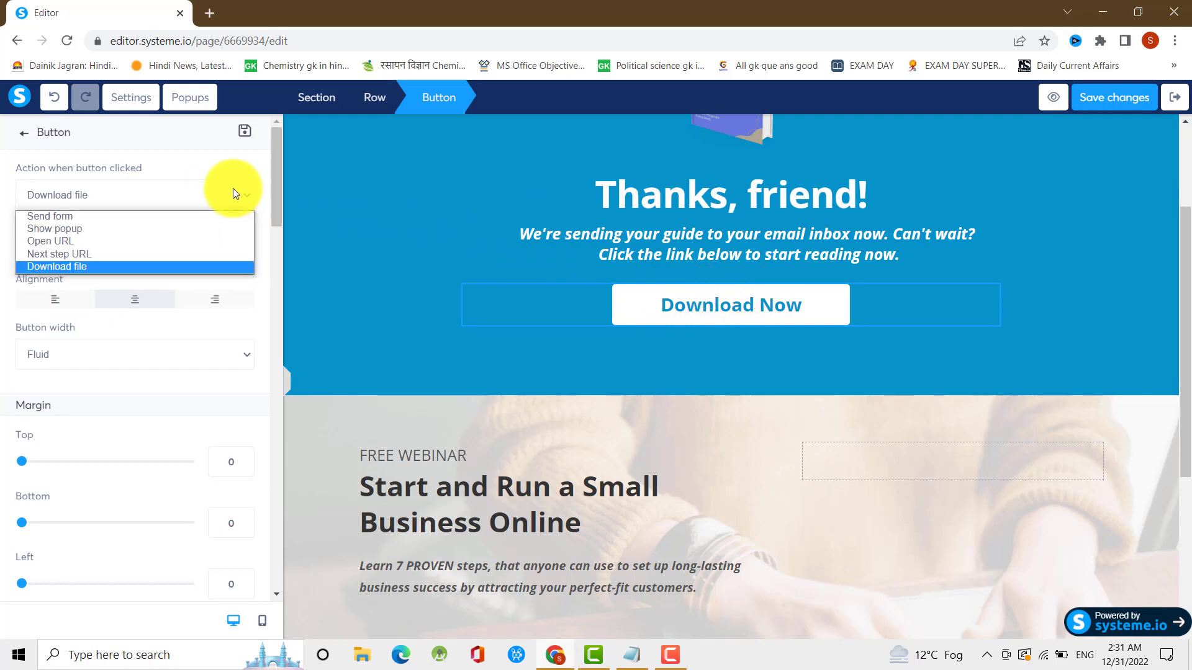
left_click(71, 241)
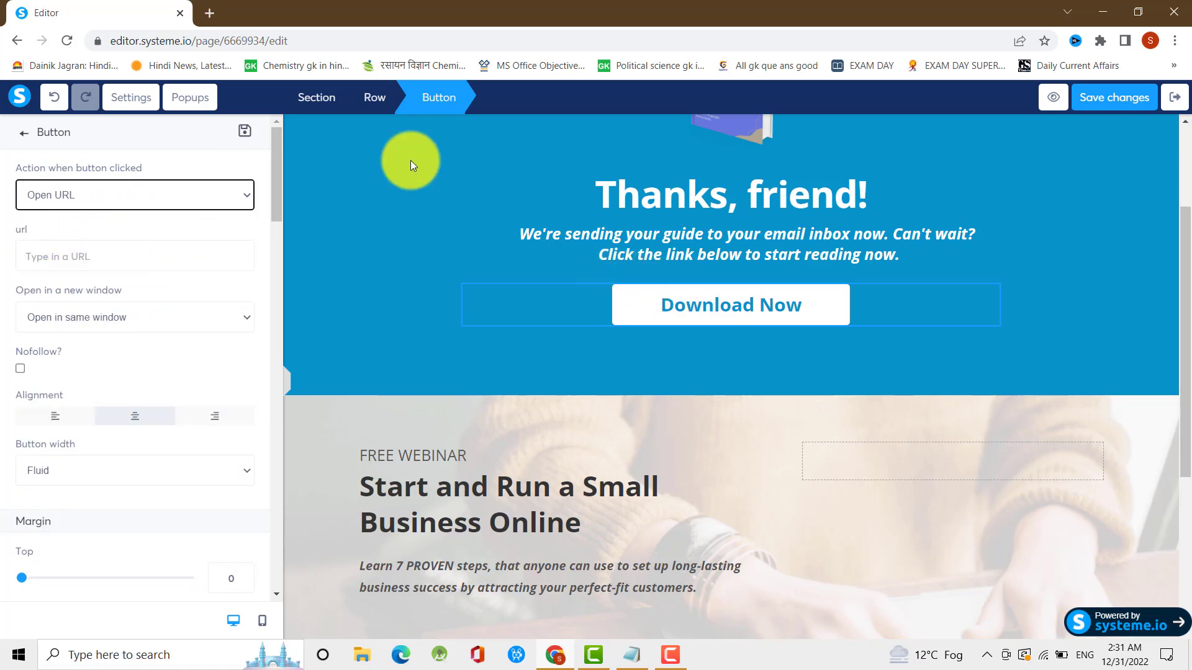
Look up learnbazar.in in a new browser tab, copy the Learn Bazar website's address and return to the page editor
left_click(211, 15)
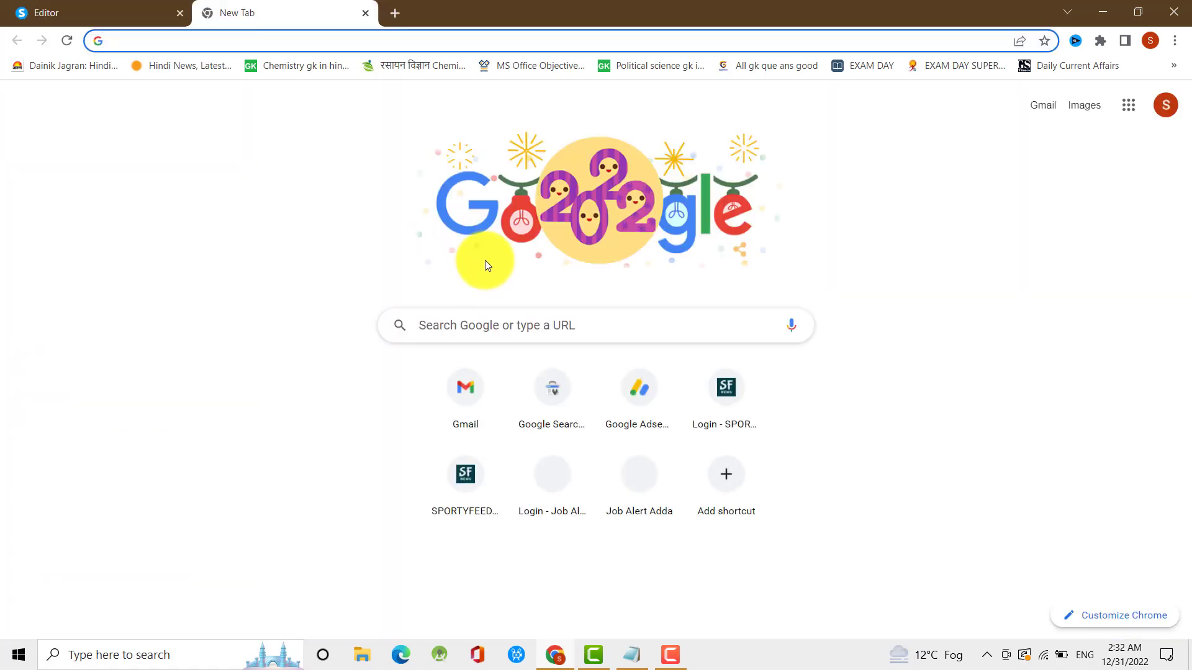
left_click(514, 325)
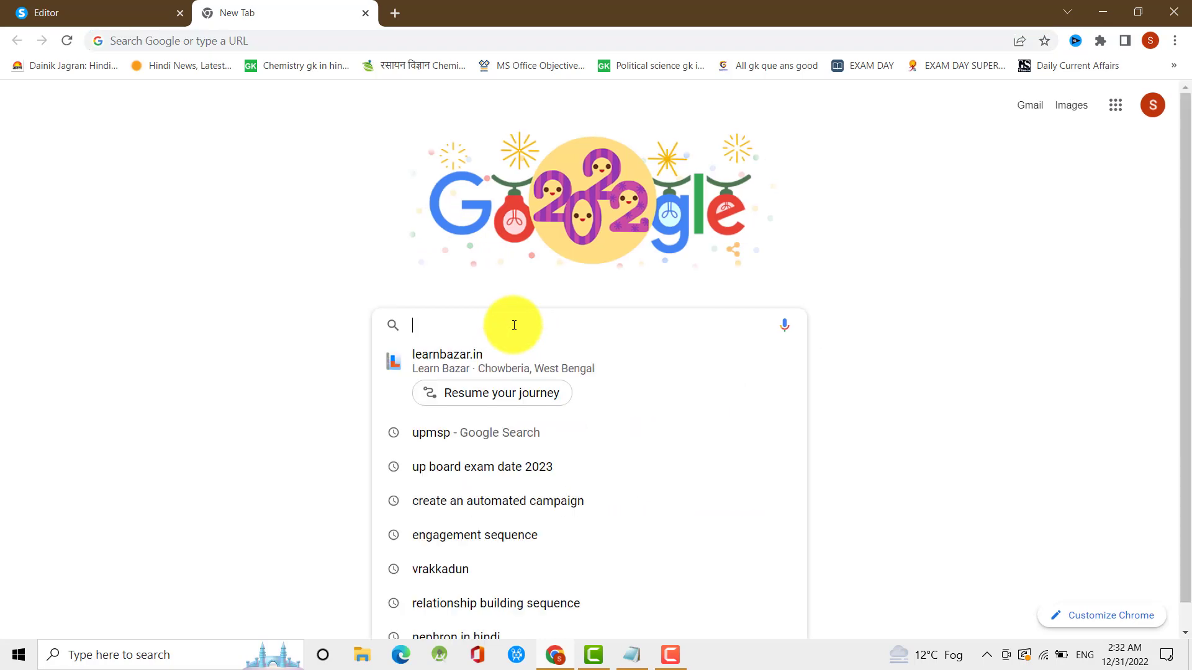
type("learn")
key("BackSpace")
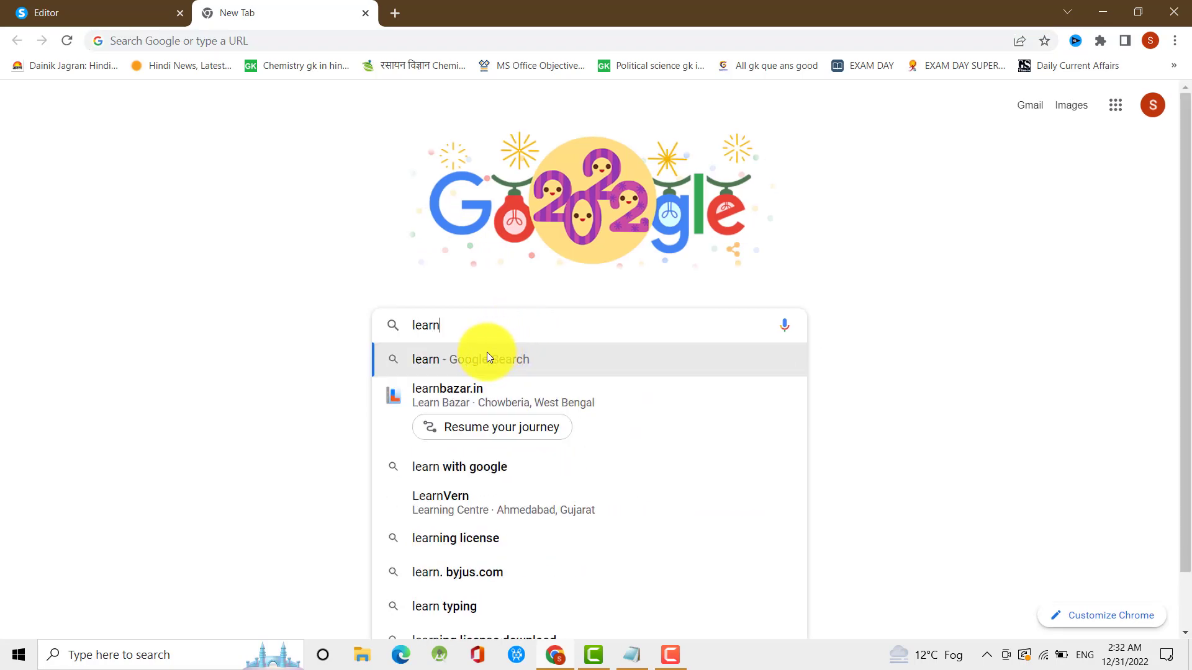
left_click(456, 398)
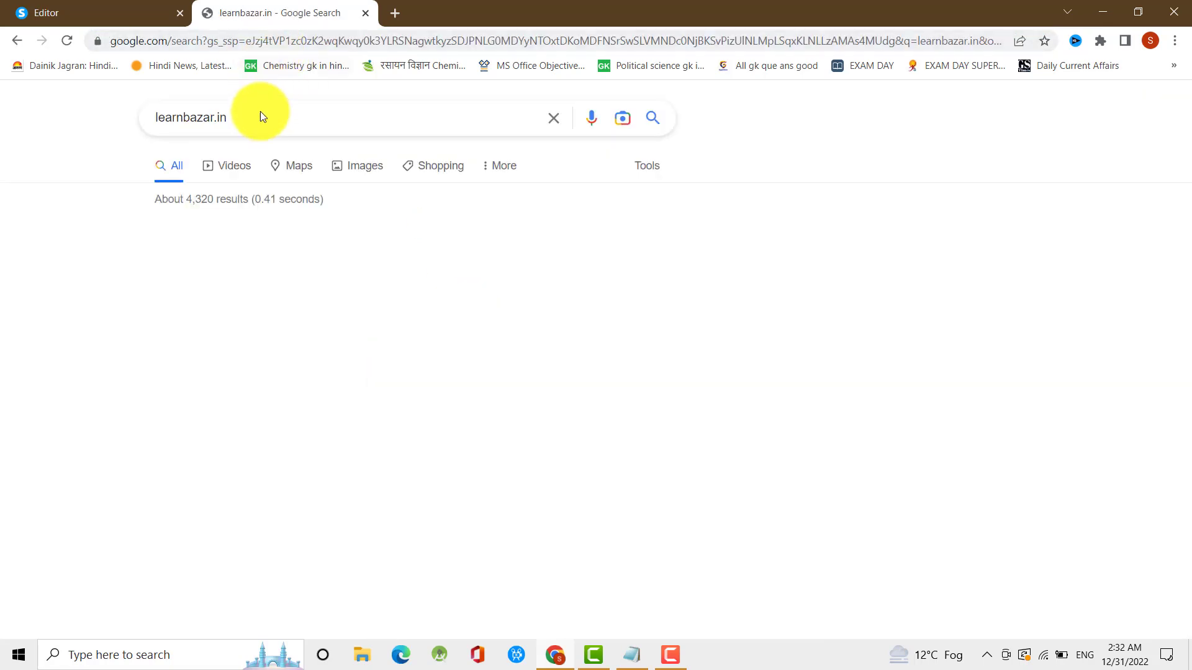
left_click(263, 119)
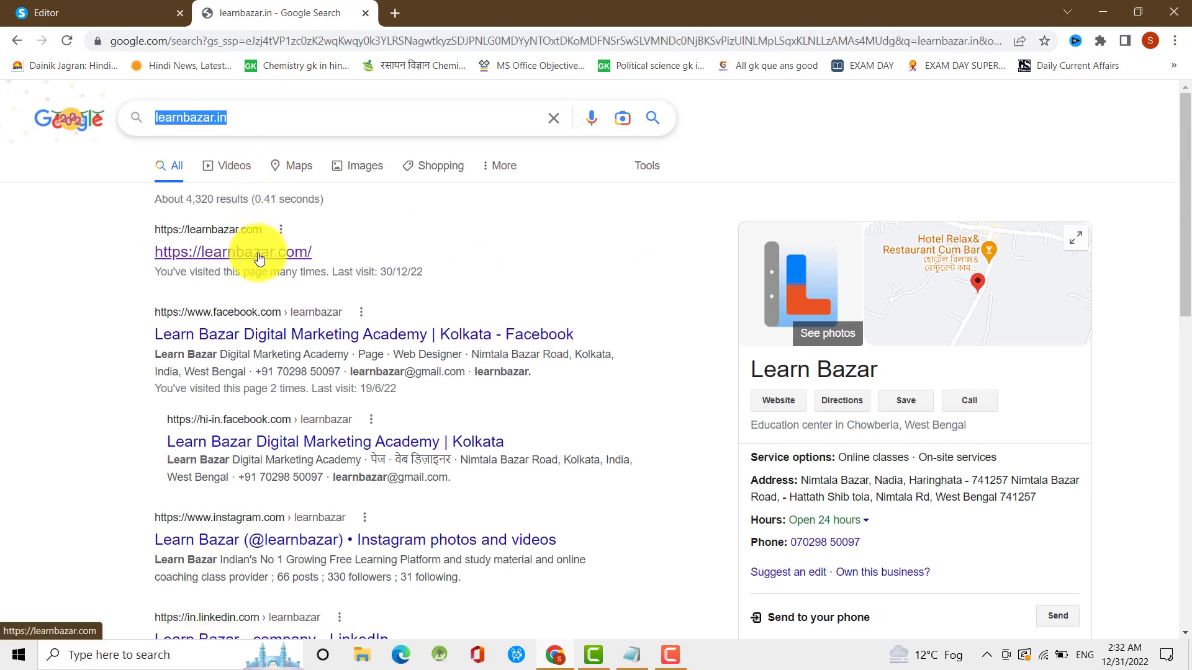
left_click(252, 117)
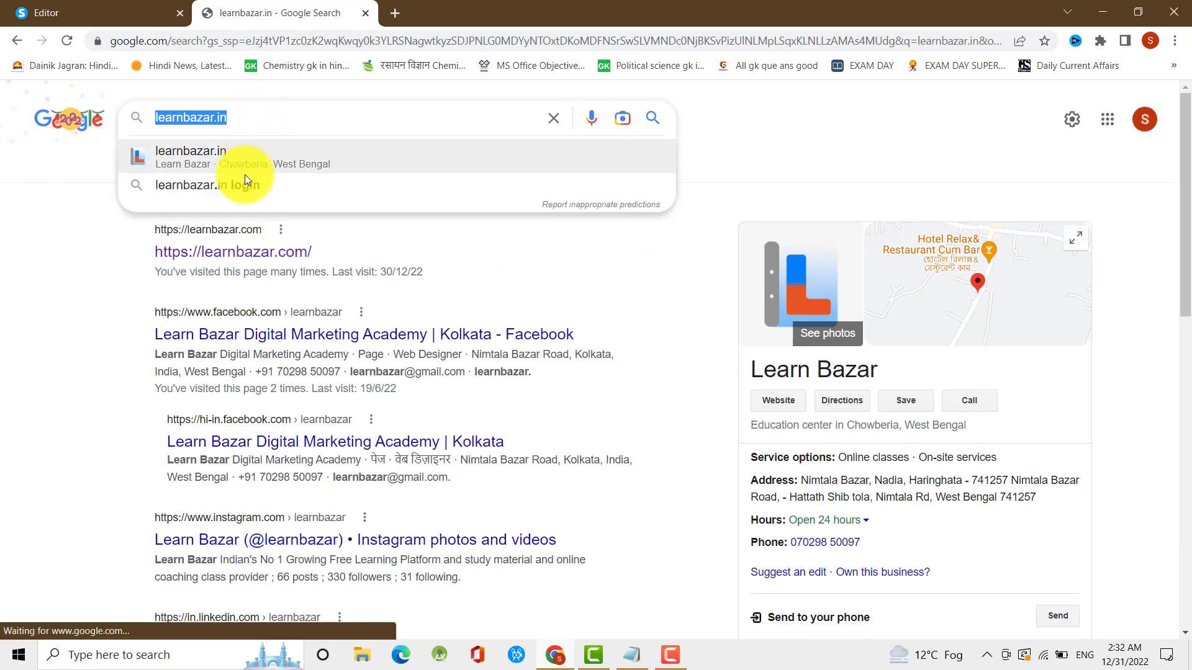
left_click(250, 255)
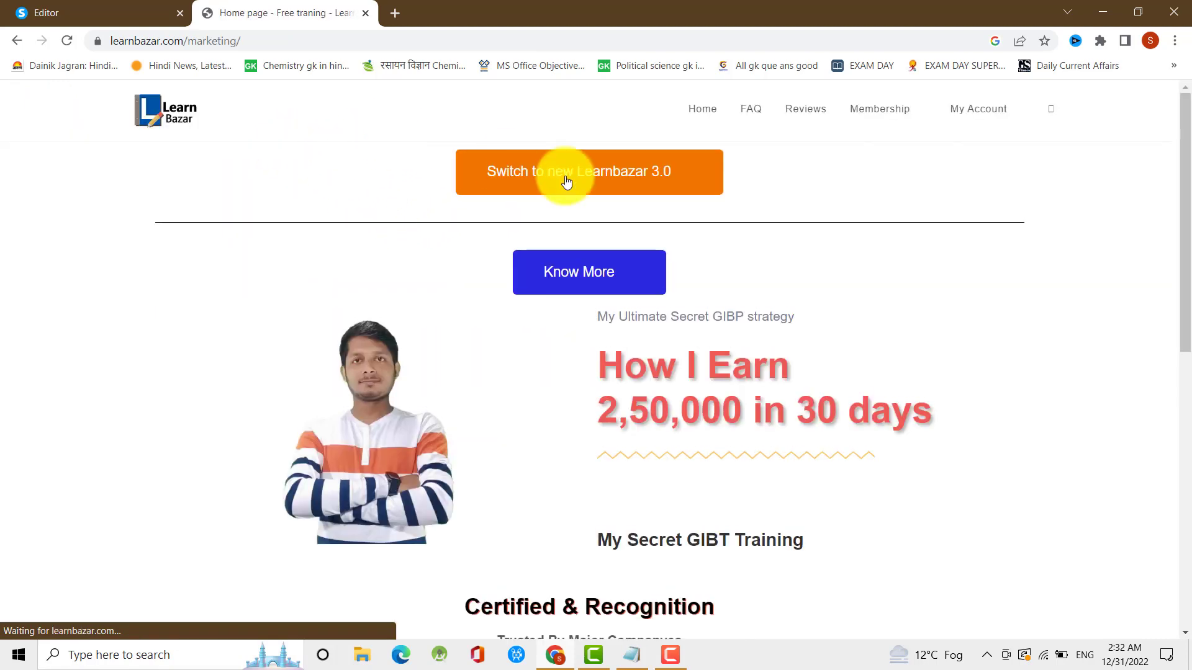
left_click(578, 149)
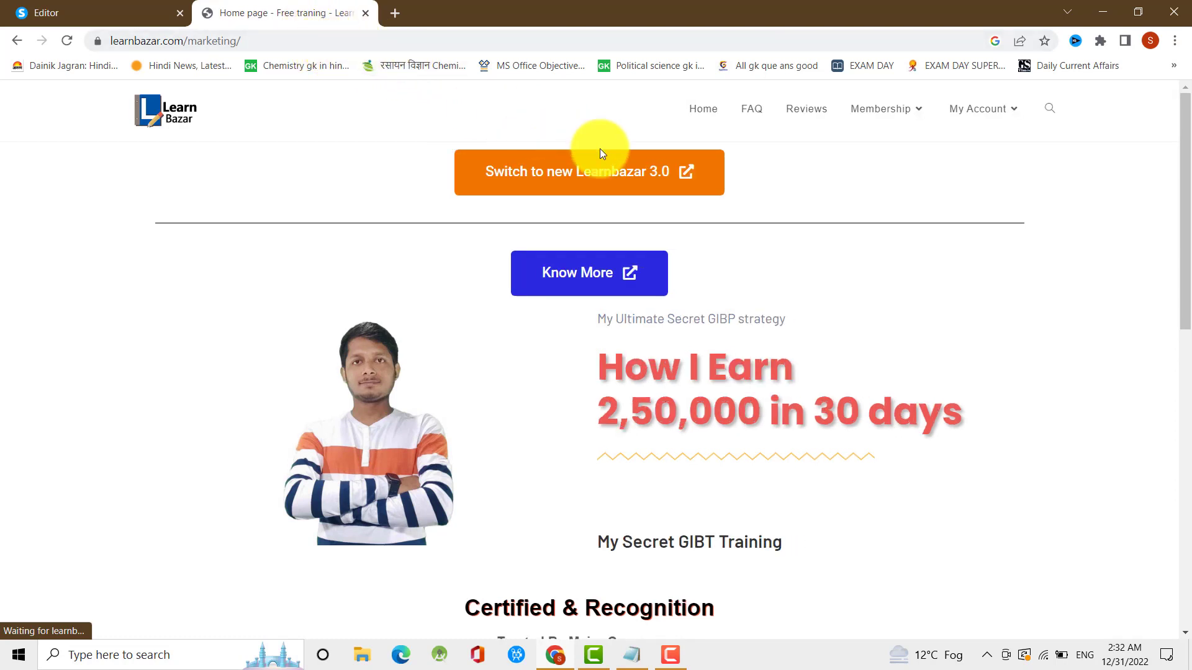
left_click(307, 38)
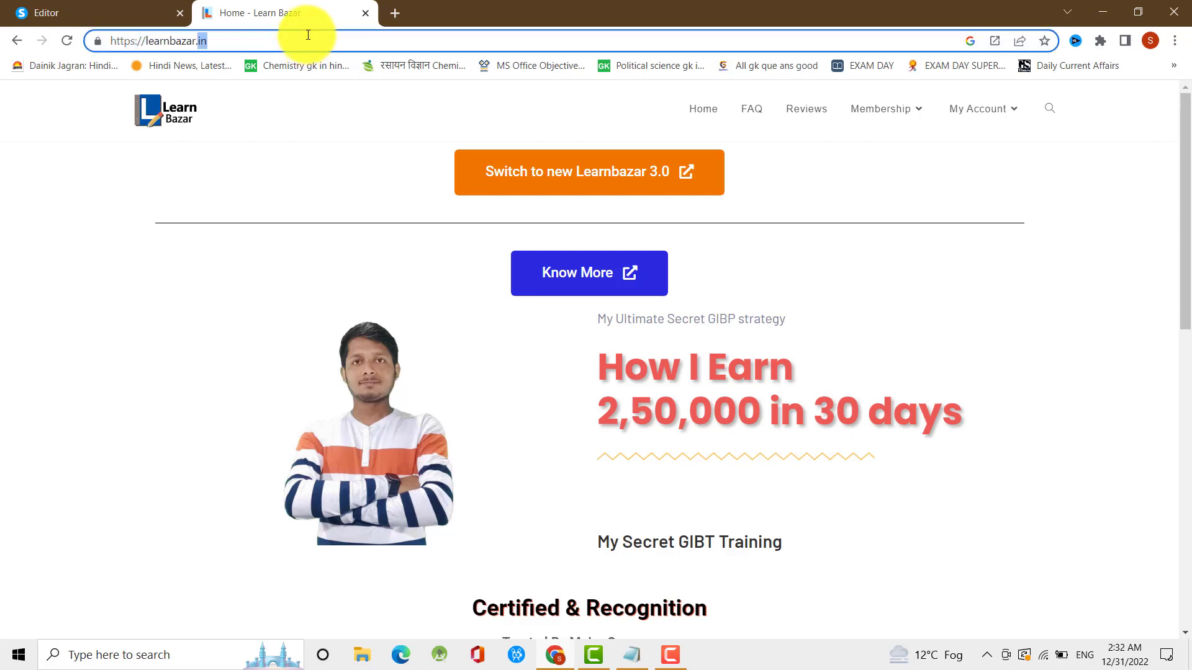
left_click(366, 14)
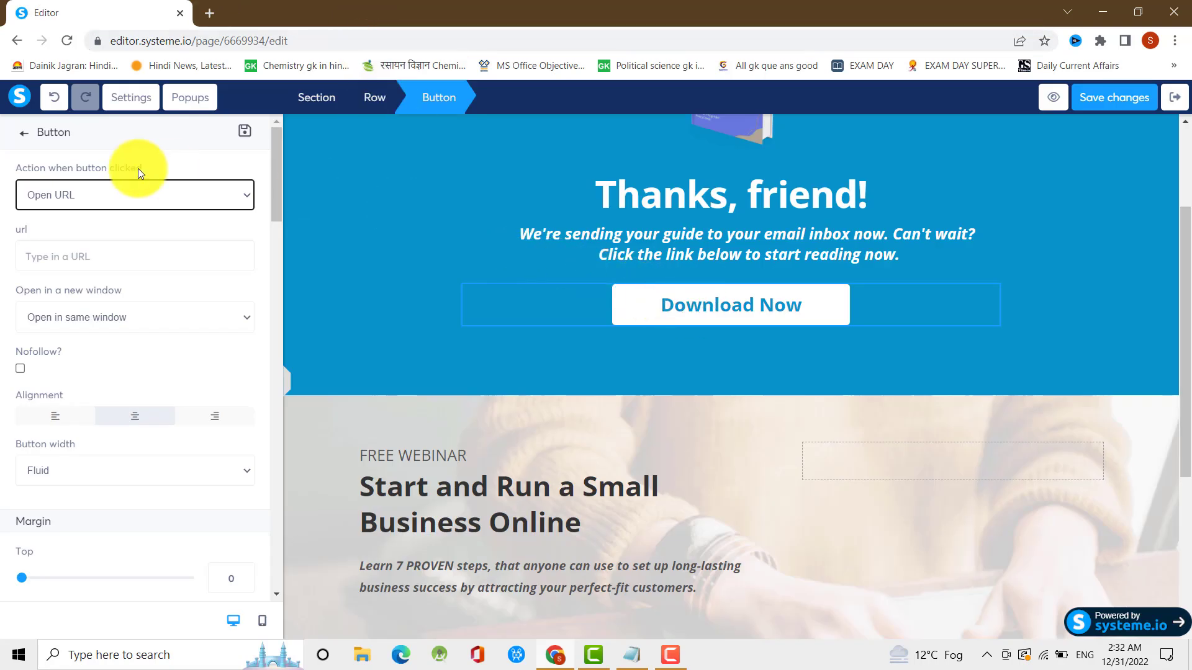
left_click(90, 256)
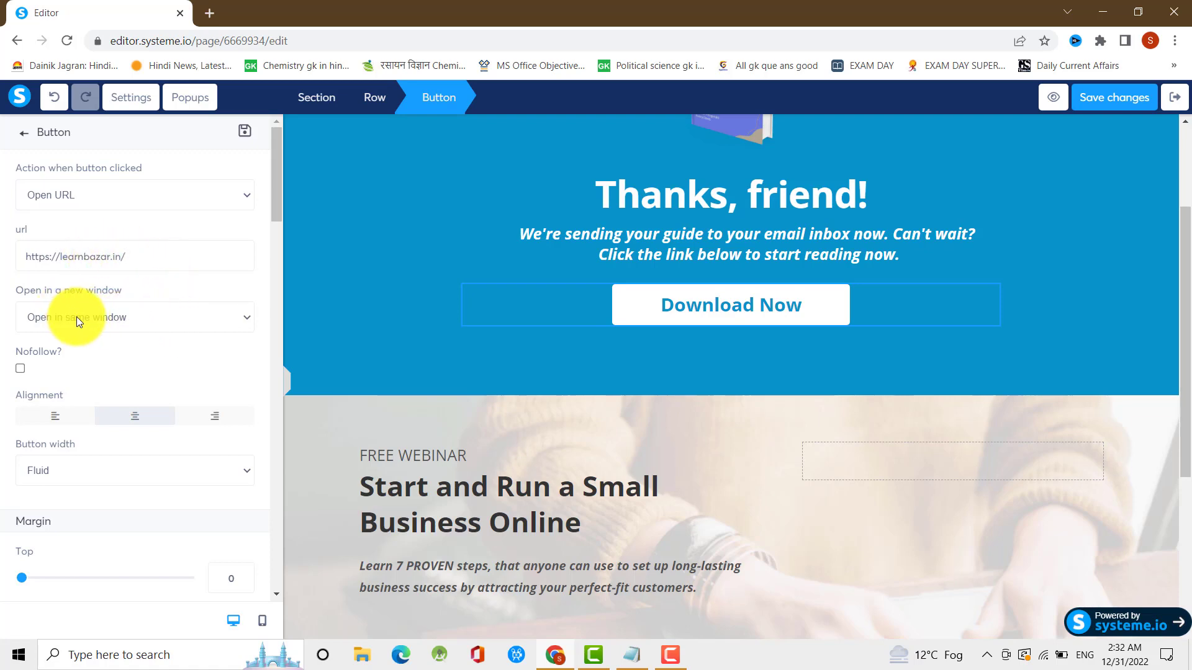
left_click(181, 317)
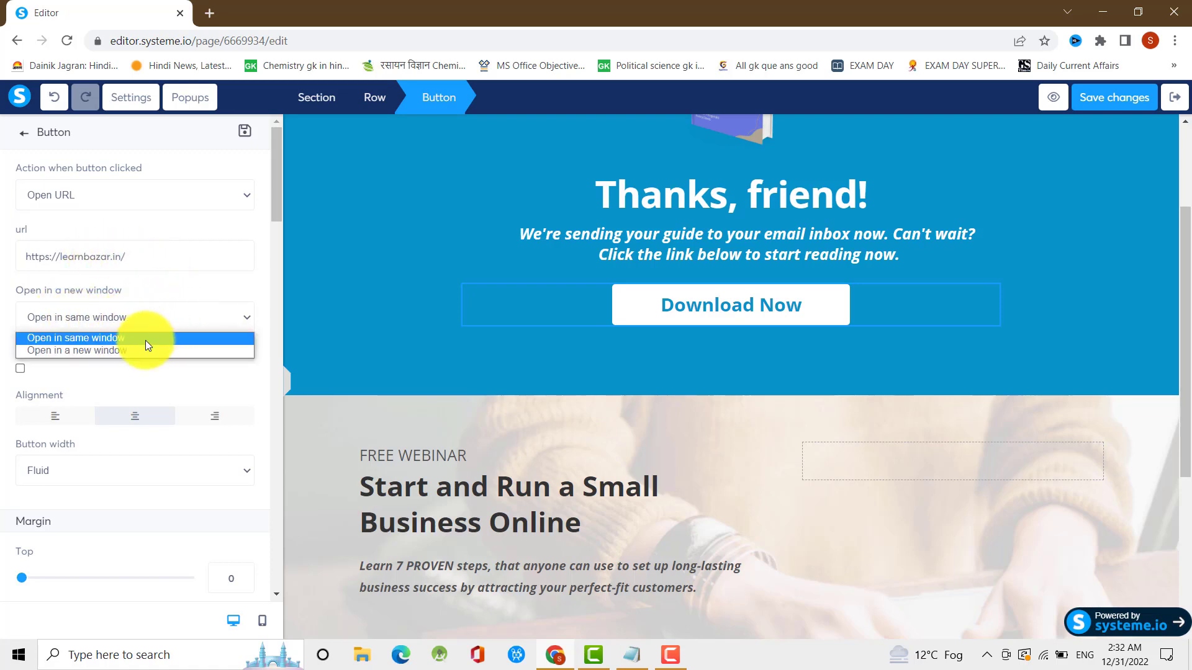
left_click(129, 352)
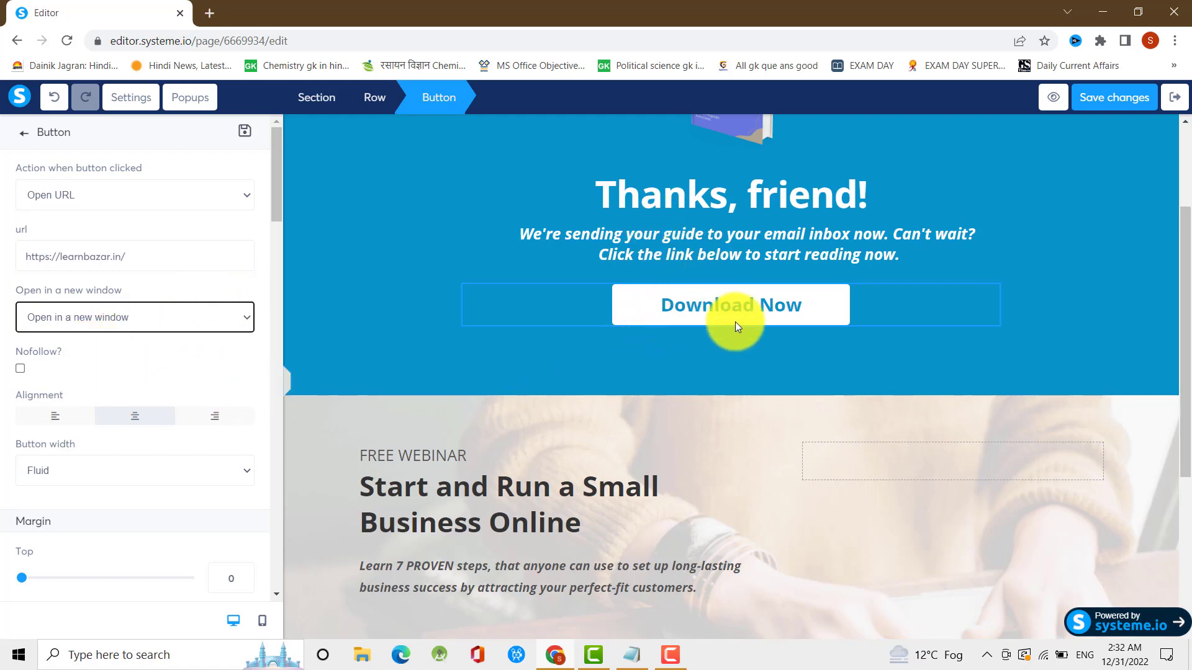
right_click(703, 318)
key("Escape")
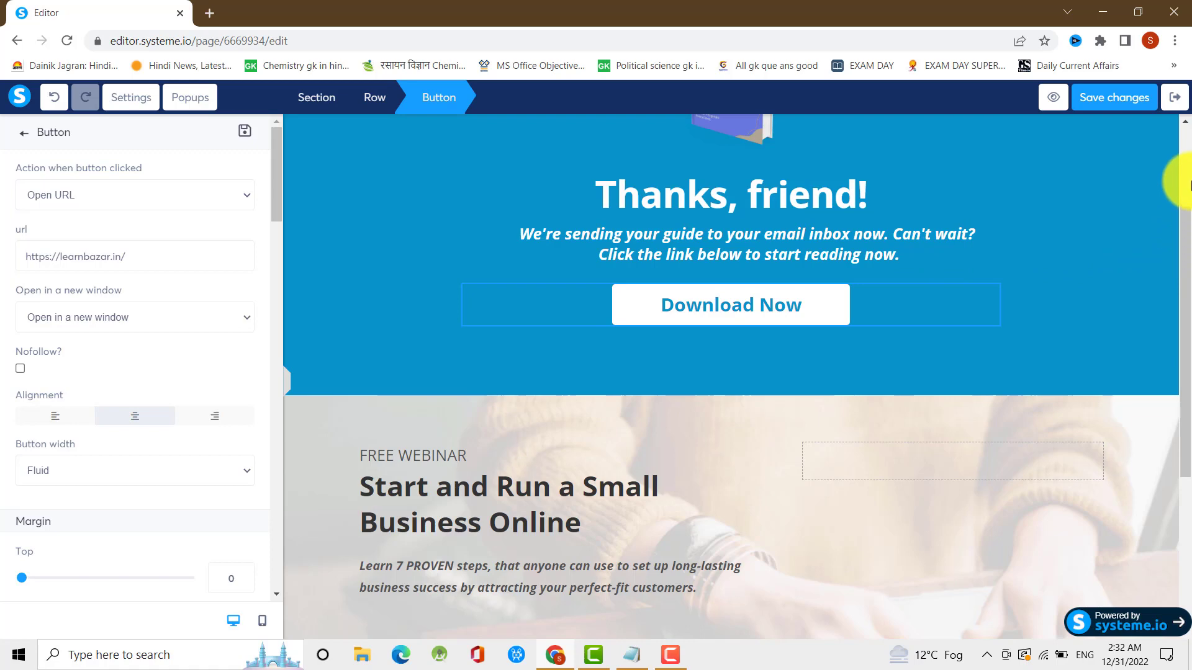
left_click(1073, 230)
Review the thank-you page from the book image to the footer and save the changes
scroll(869, 214, "up", 3)
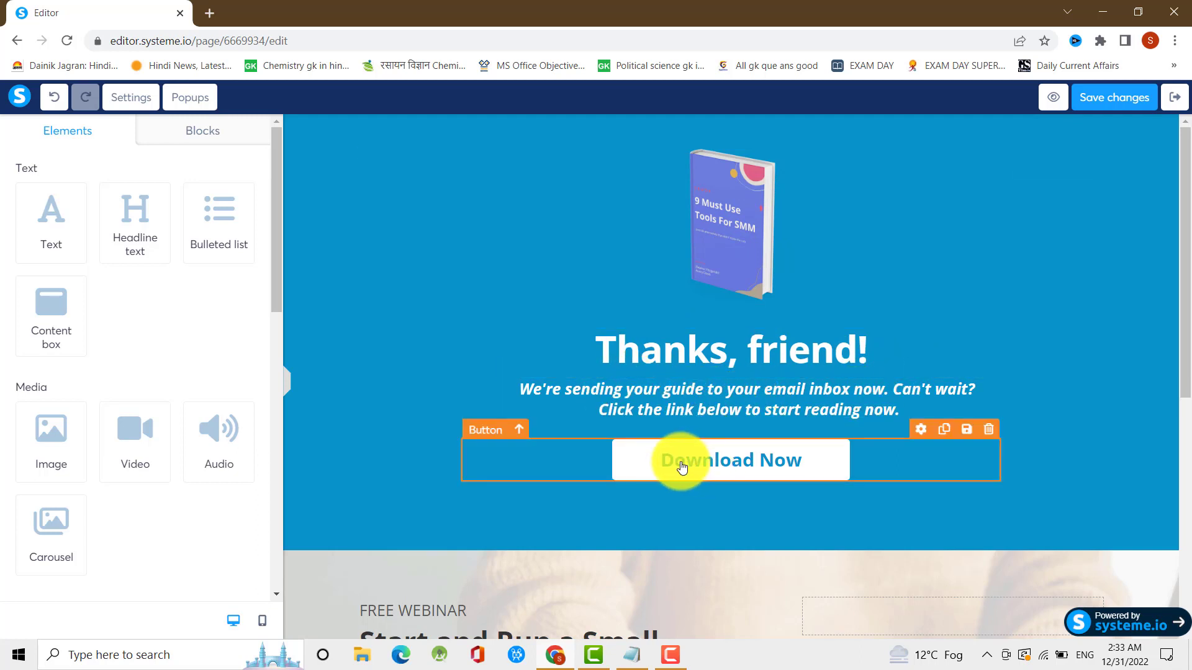
scroll(768, 424, "down", 1)
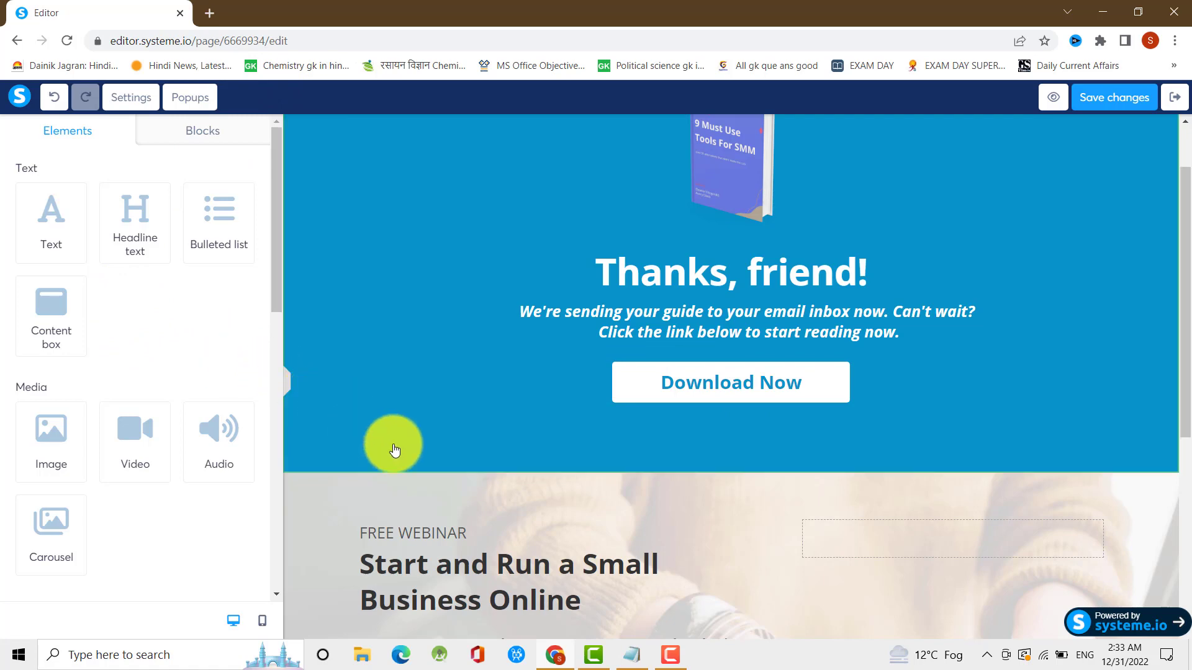
scroll(493, 455, "down", 3)
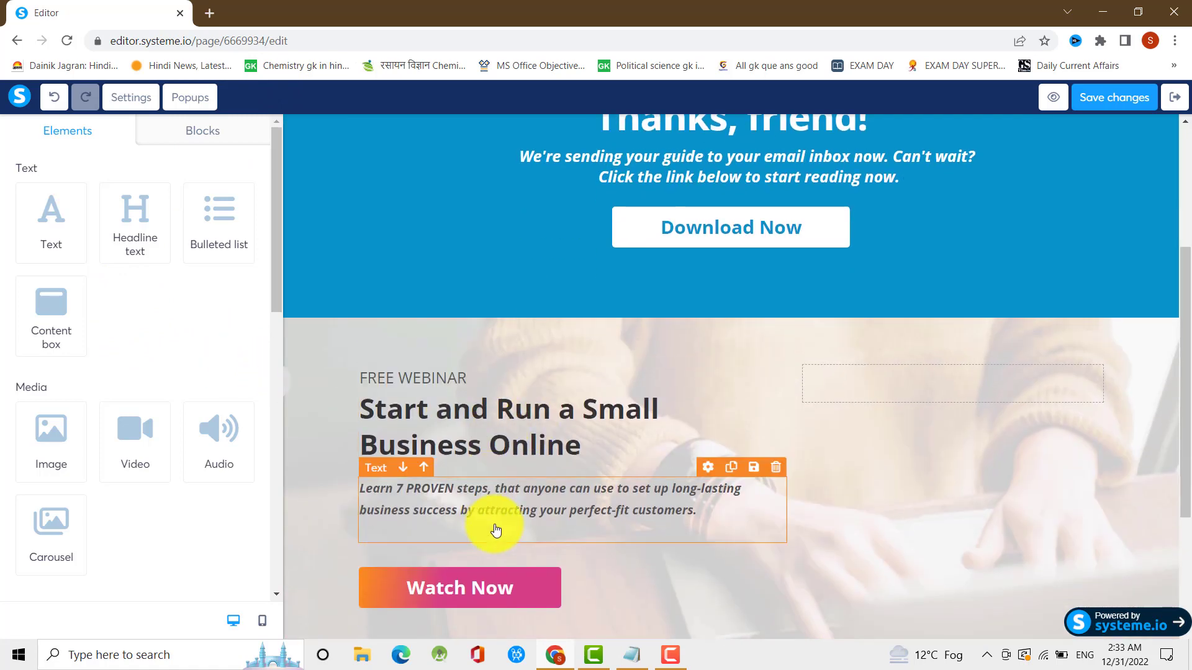
scroll(492, 518, "down", 3)
scroll(904, 434, "down", 1)
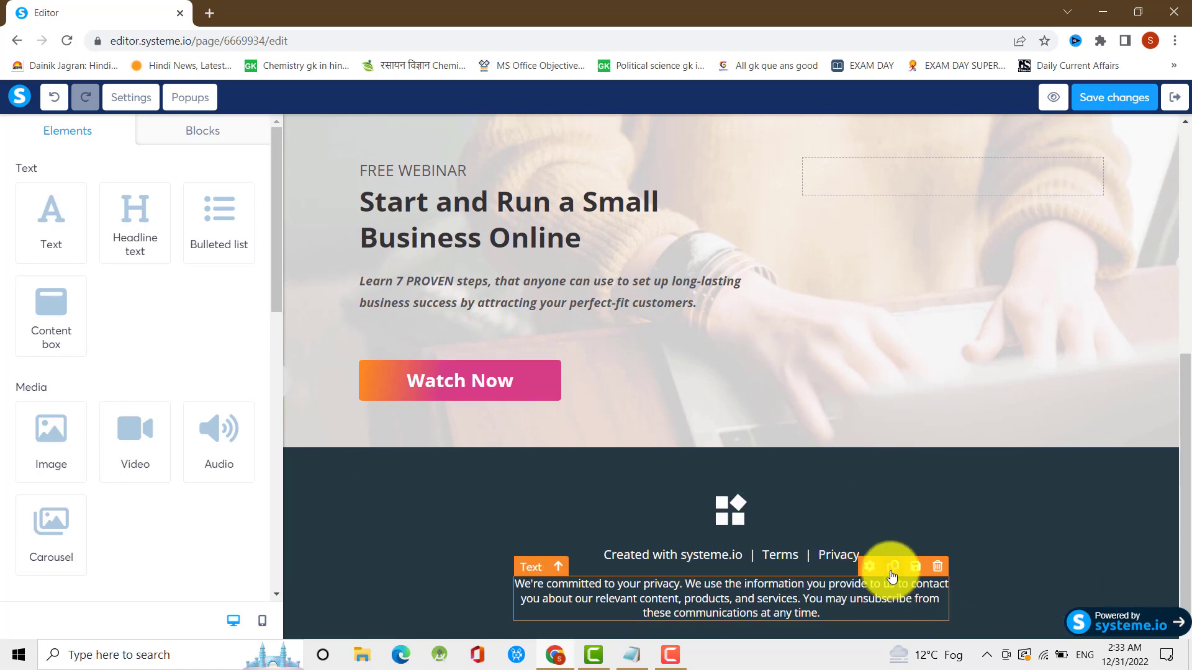
scroll(891, 568, "up", 5)
scroll(891, 562, "down", 3)
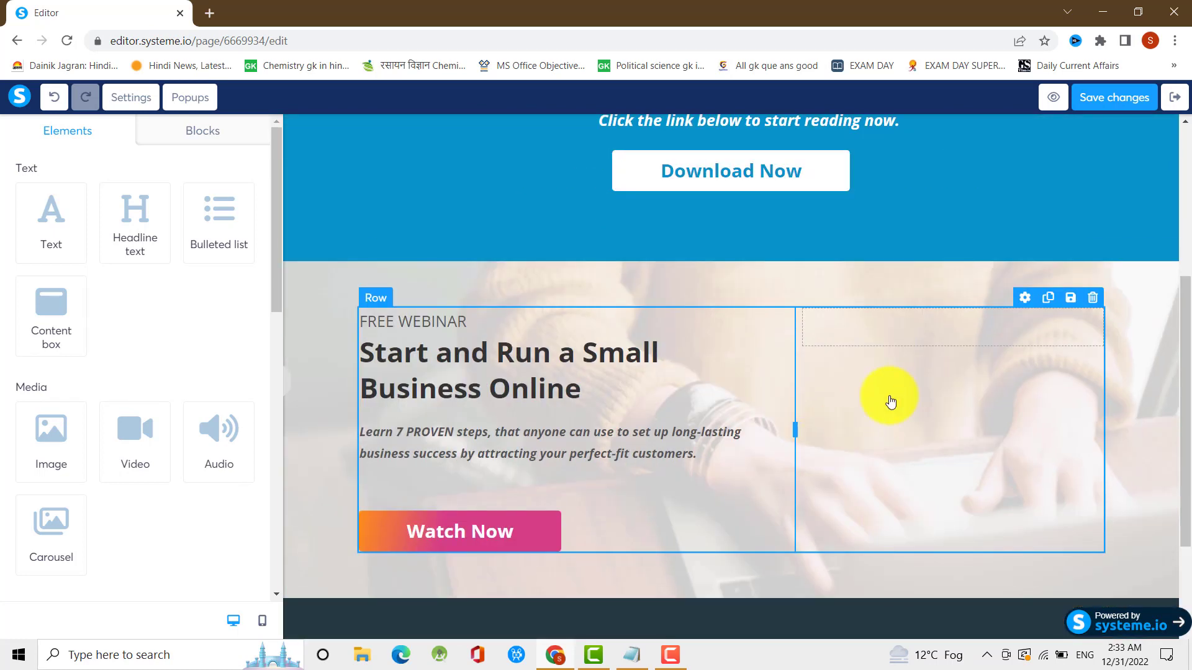
scroll(918, 400, "up", 4)
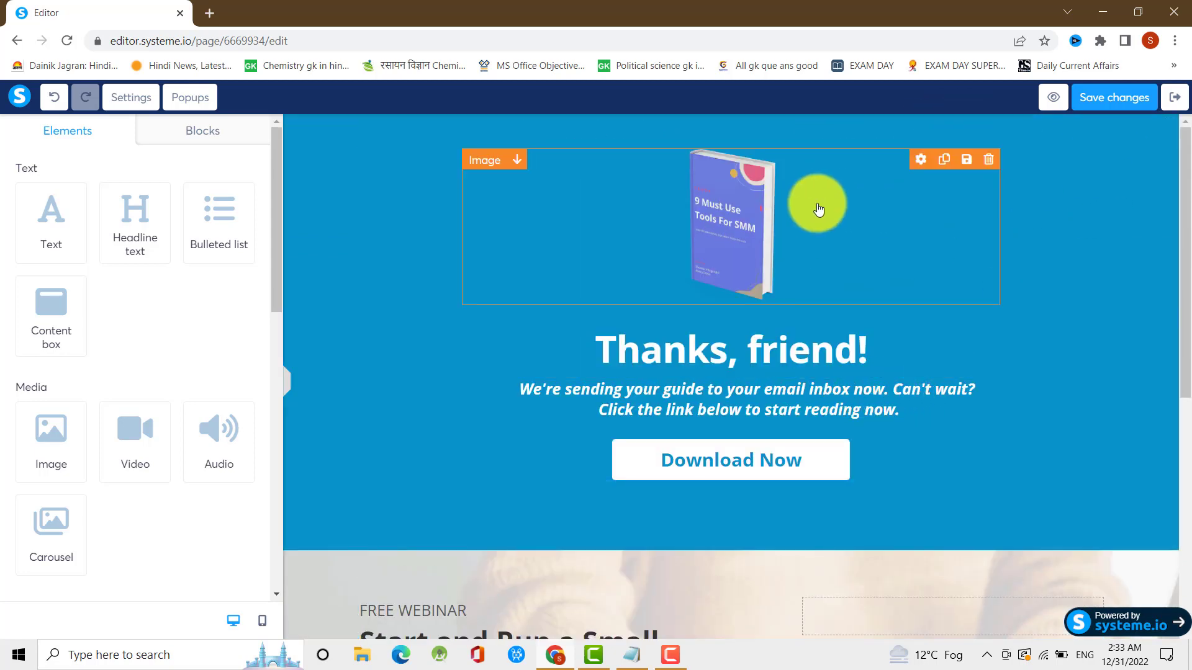
scroll(974, 234, "down", 1)
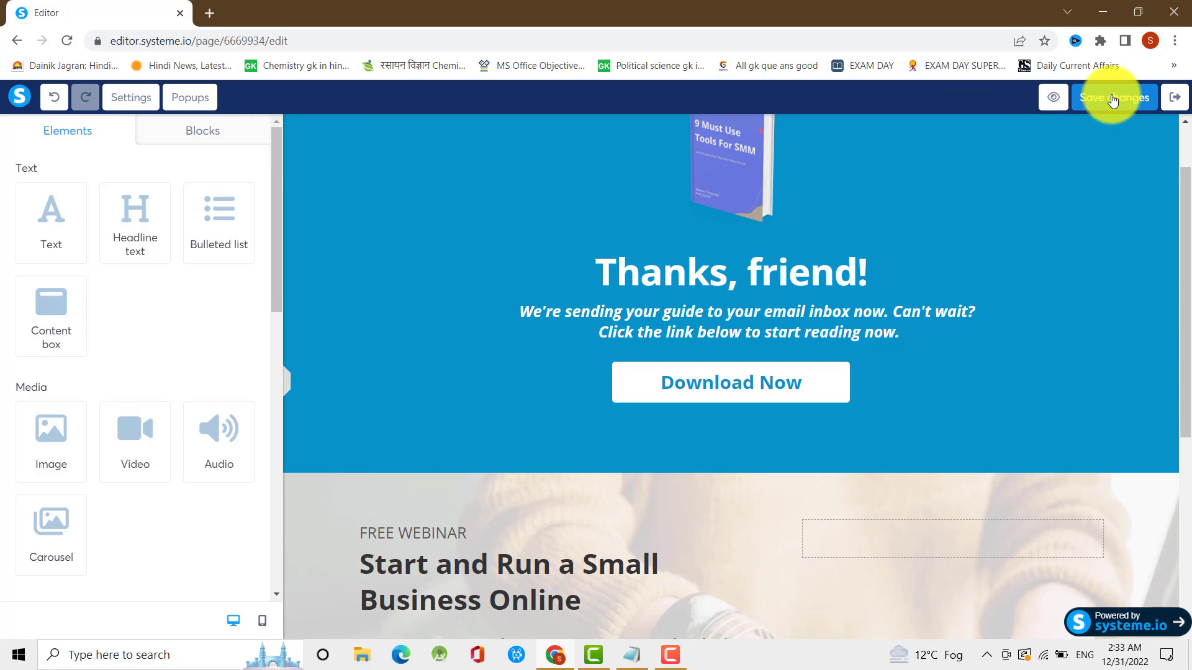
left_click(1113, 101)
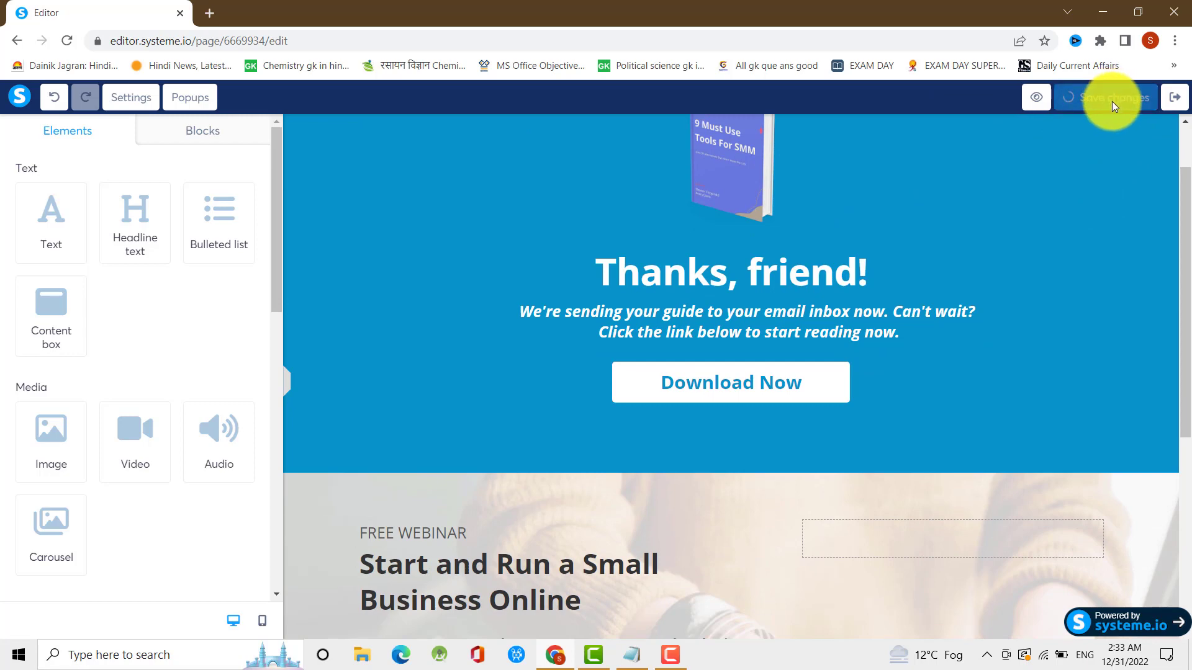
Preview the thank-you page, test its "Download Now" link and return to the page editor
right_click(1053, 95)
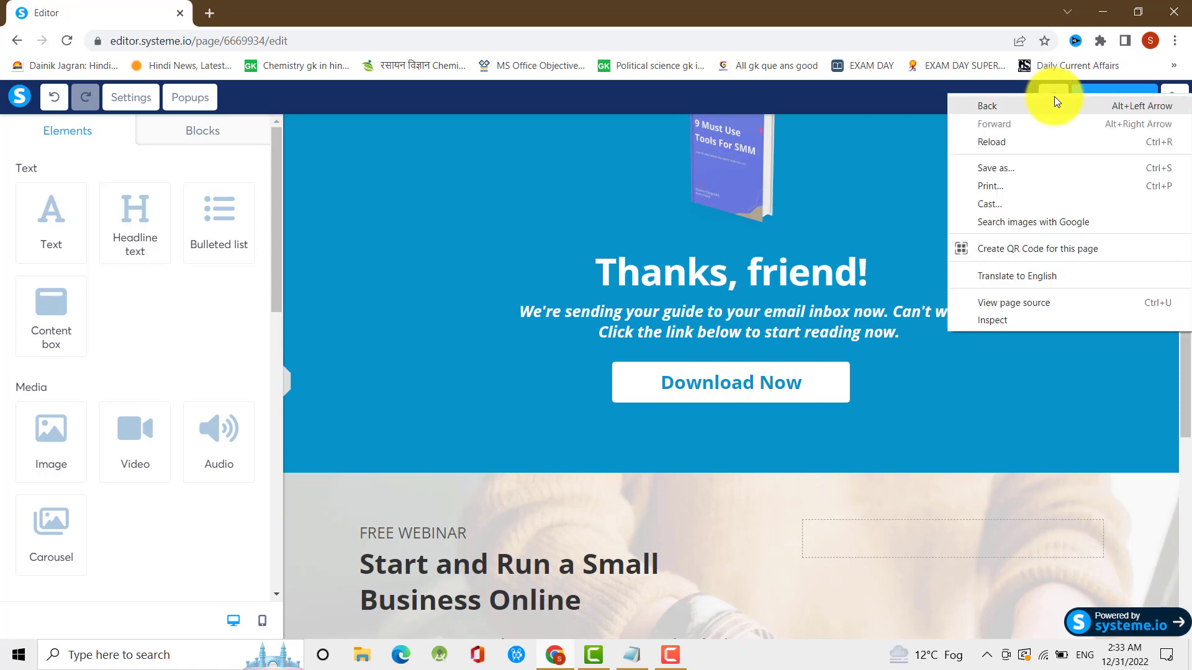
left_click(921, 141)
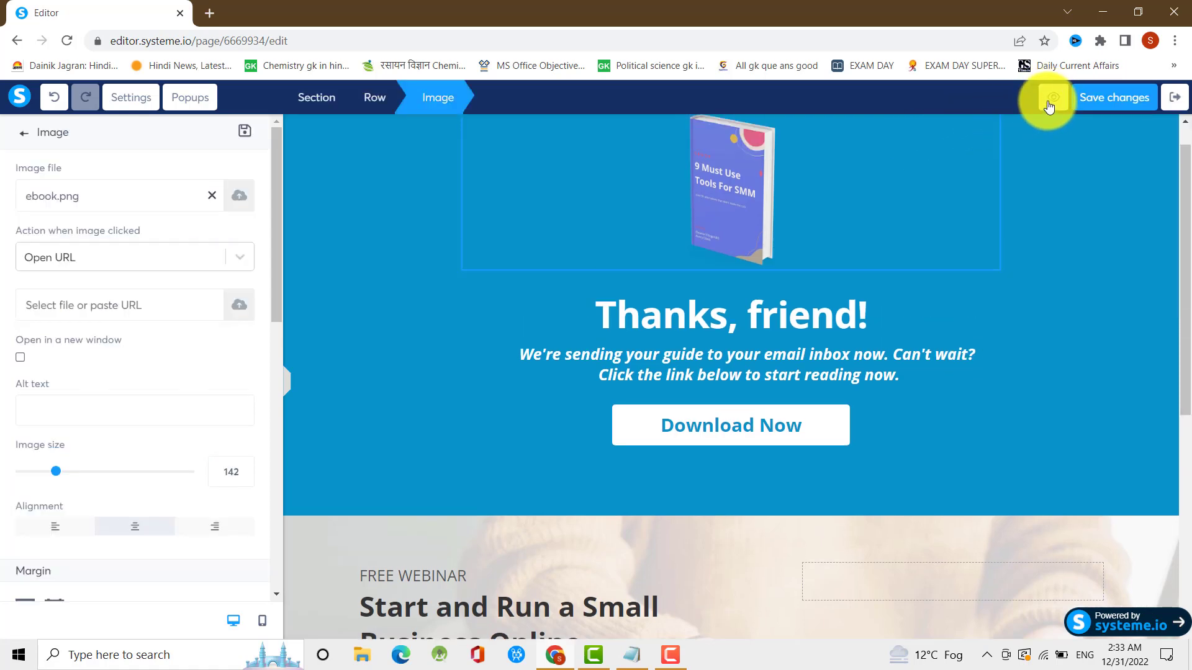
left_click(1049, 102)
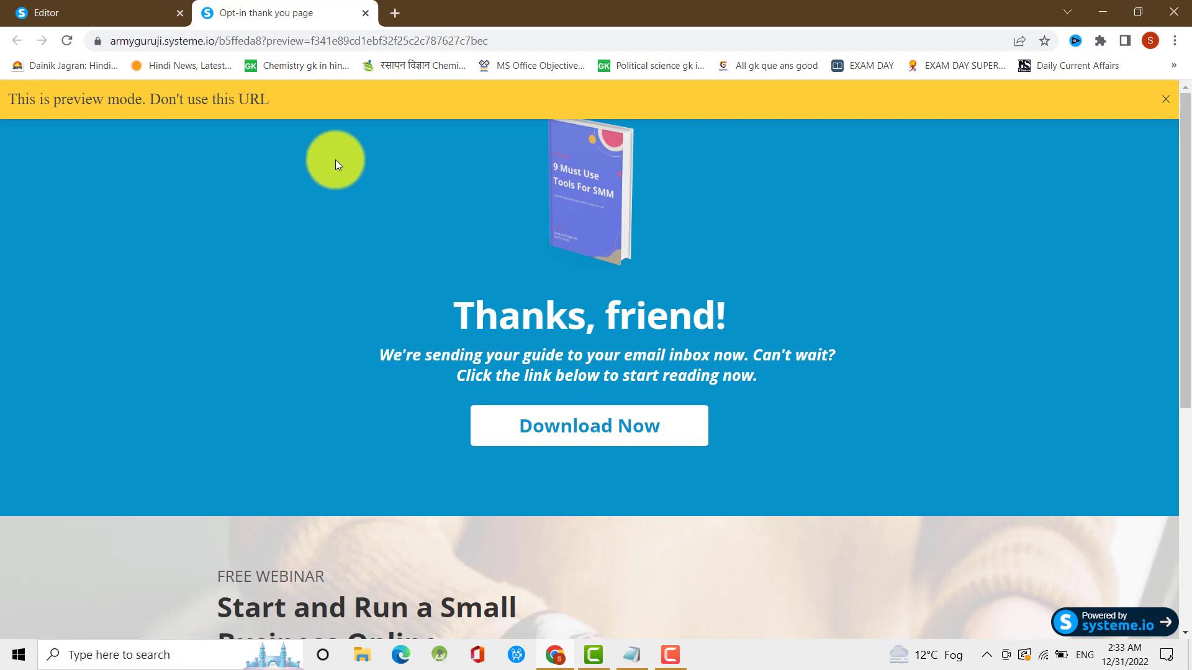
scroll(589, 304, "down", 2)
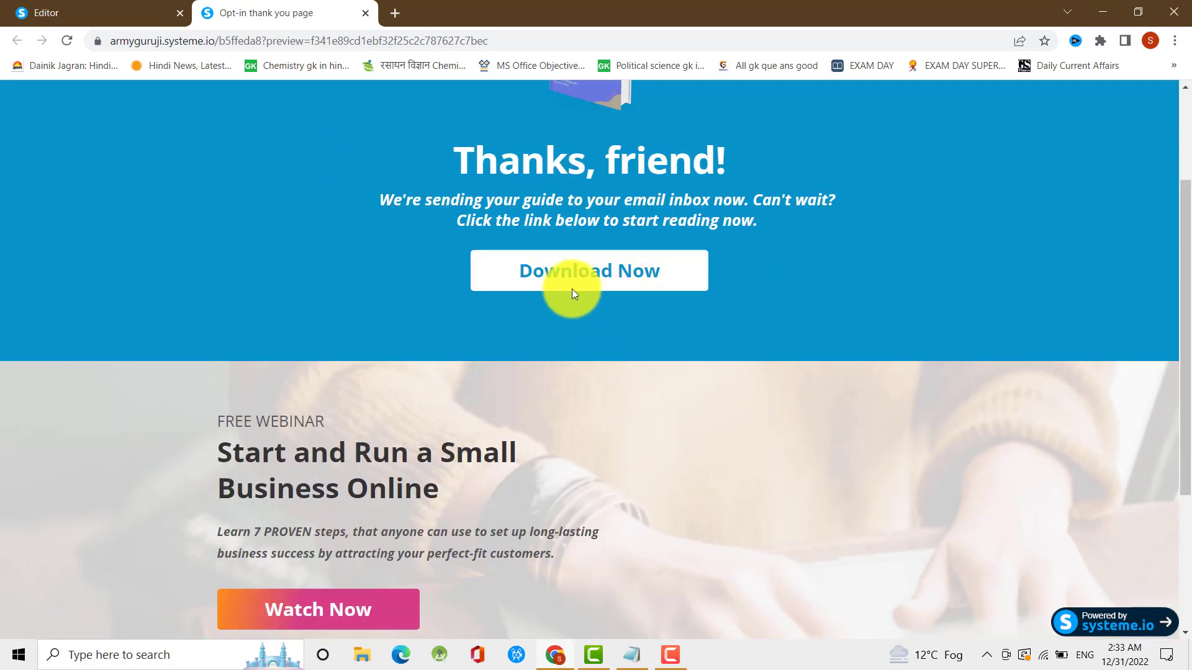
left_click(581, 277)
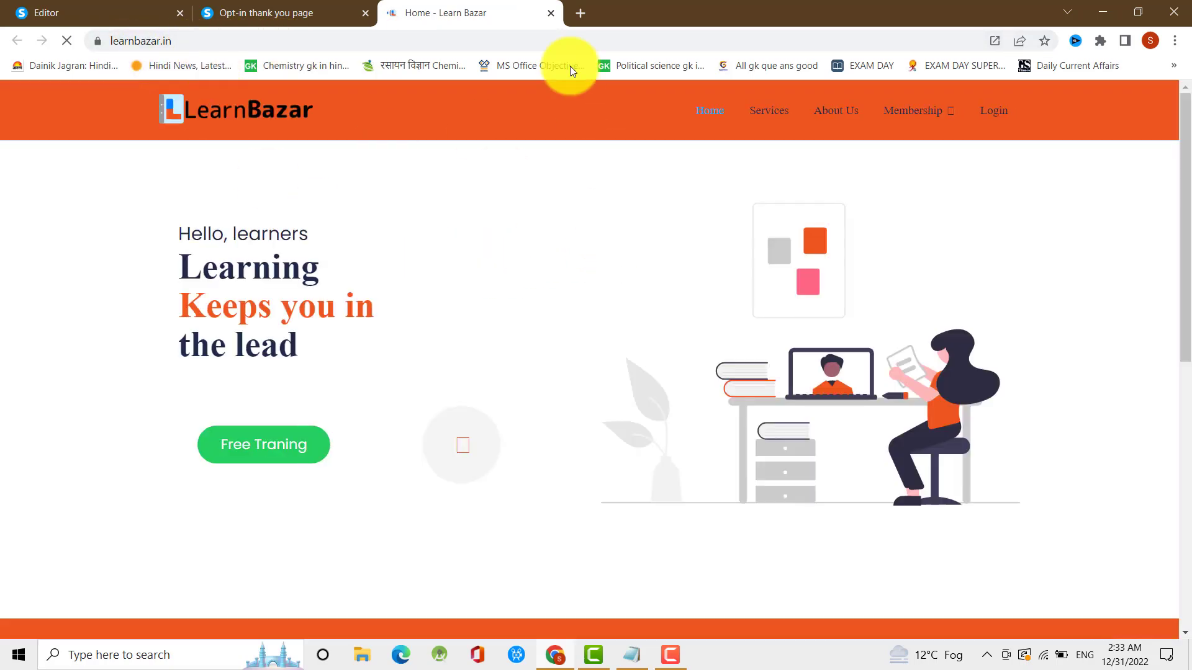
left_click(550, 13)
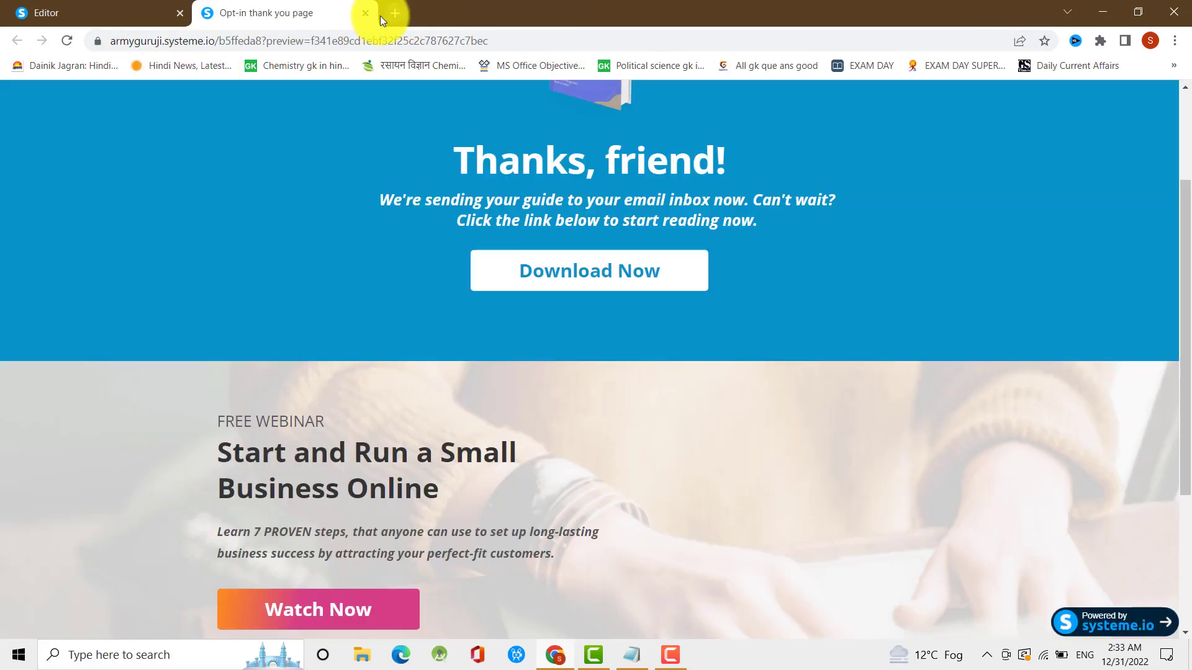
left_click(365, 13)
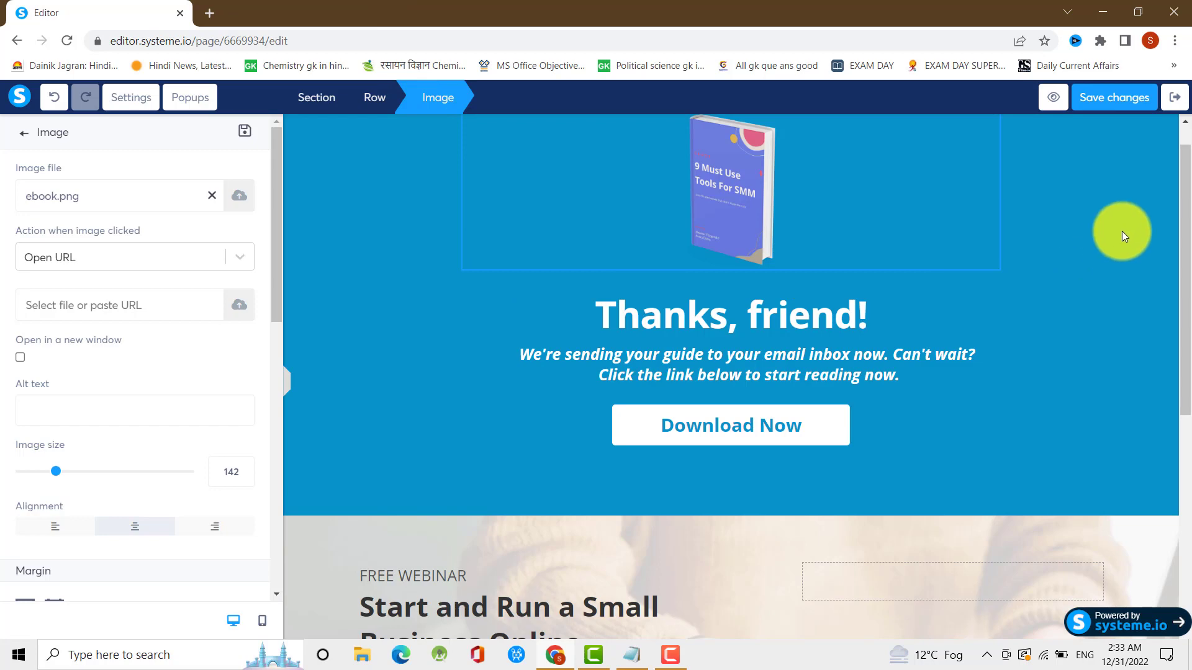
Exit the page editor and save the funnel's Thank You / Download Page step
left_click(1175, 99)
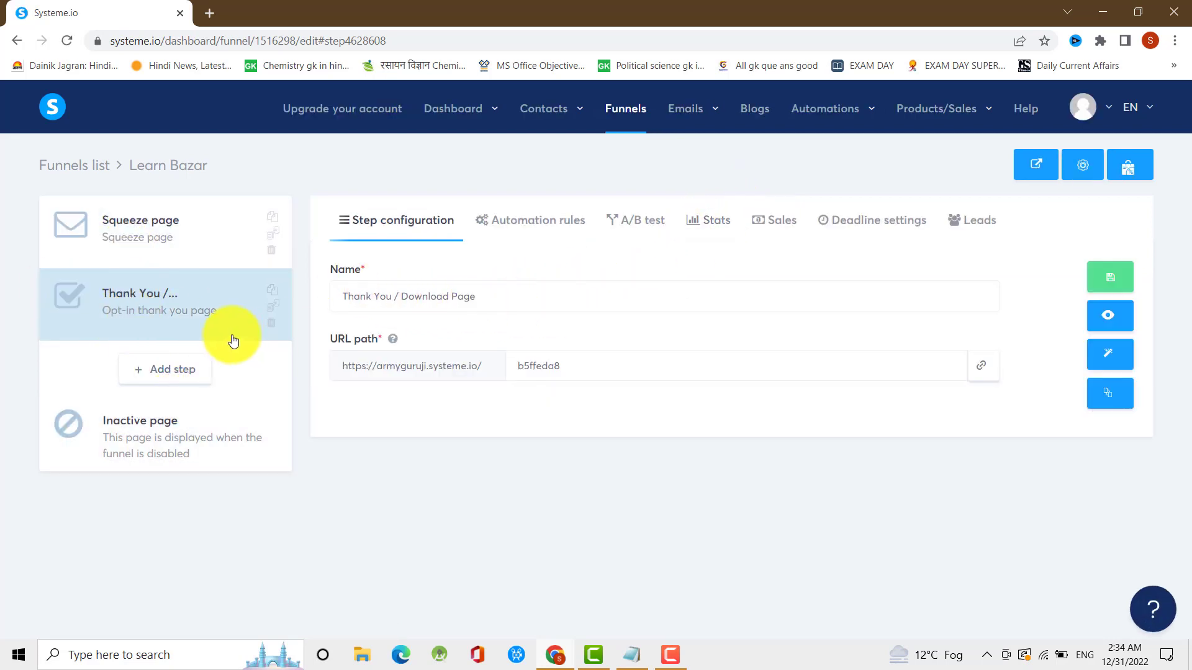
left_click(1111, 280)
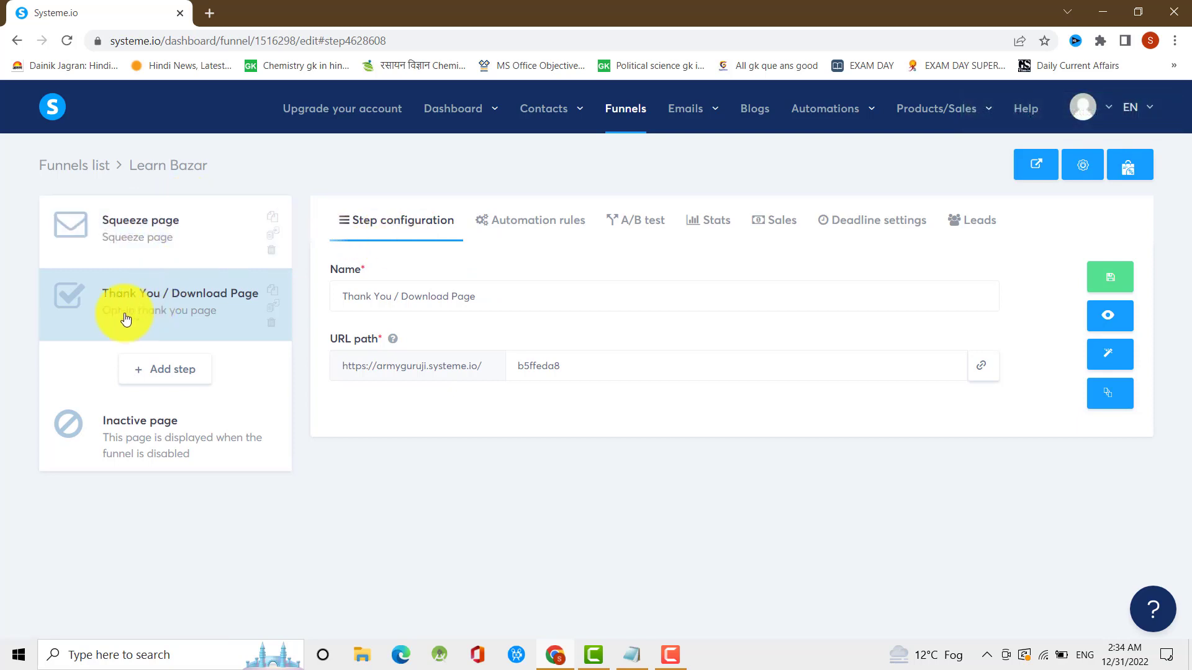
Create an email campaign named "Learn Bazar Test" with no description
mouse_move(827, 129)
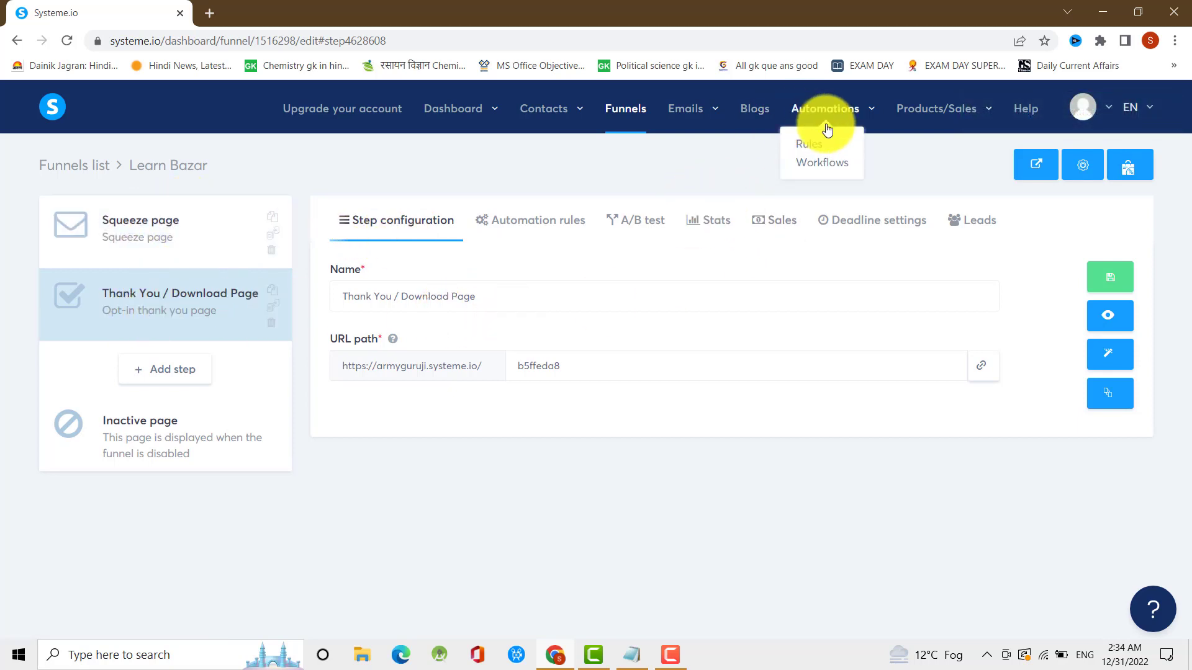
mouse_move(693, 120)
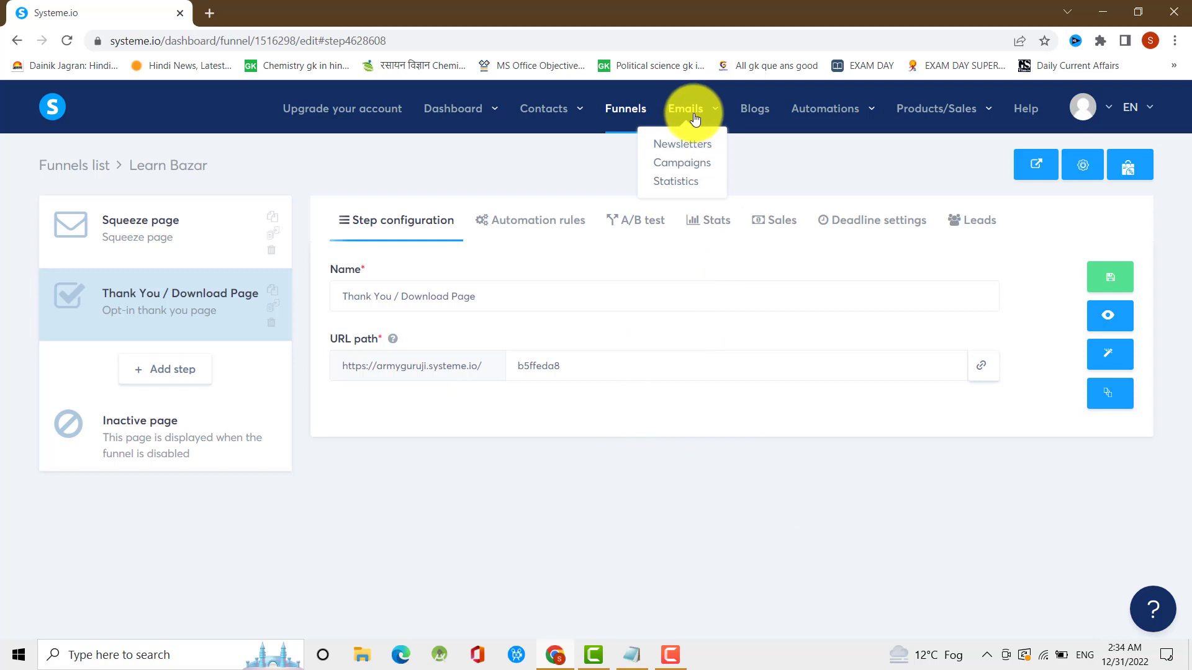
left_click(680, 165)
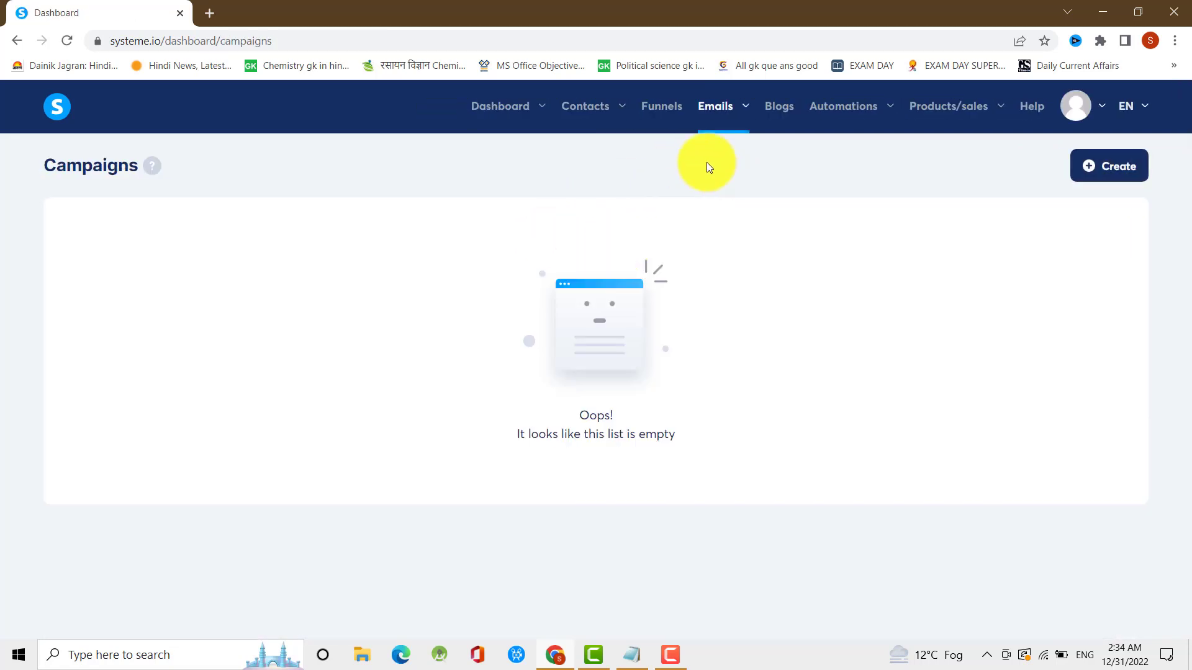
left_click(1091, 169)
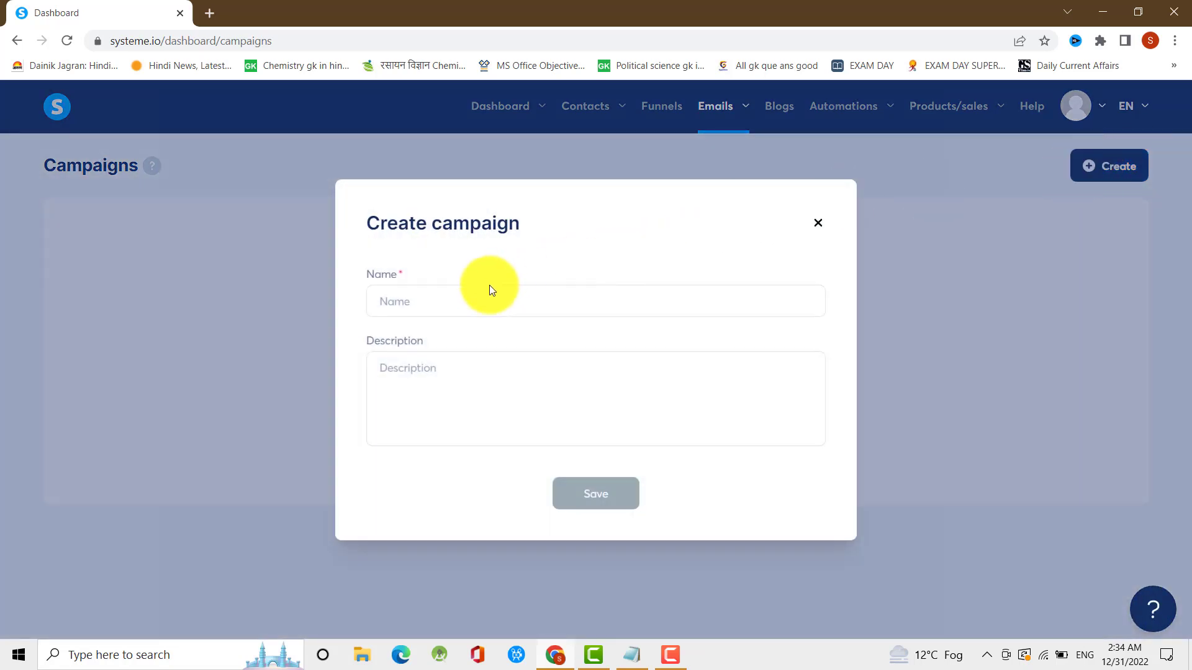
left_click(458, 306)
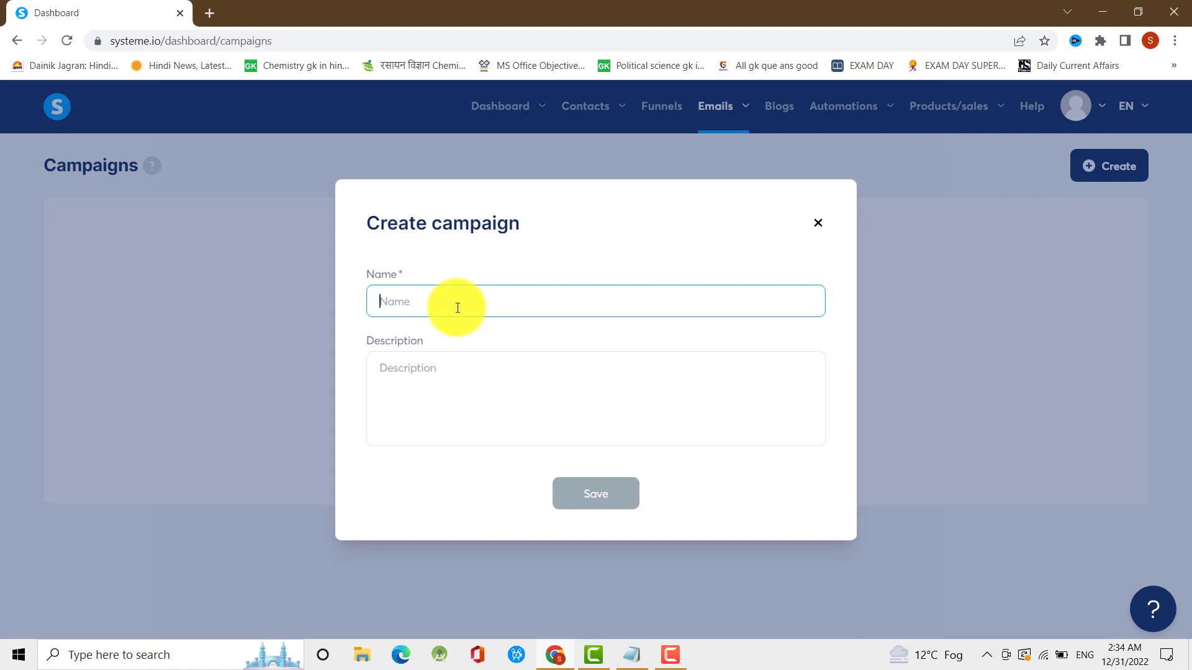
type("Learn Bazar Test")
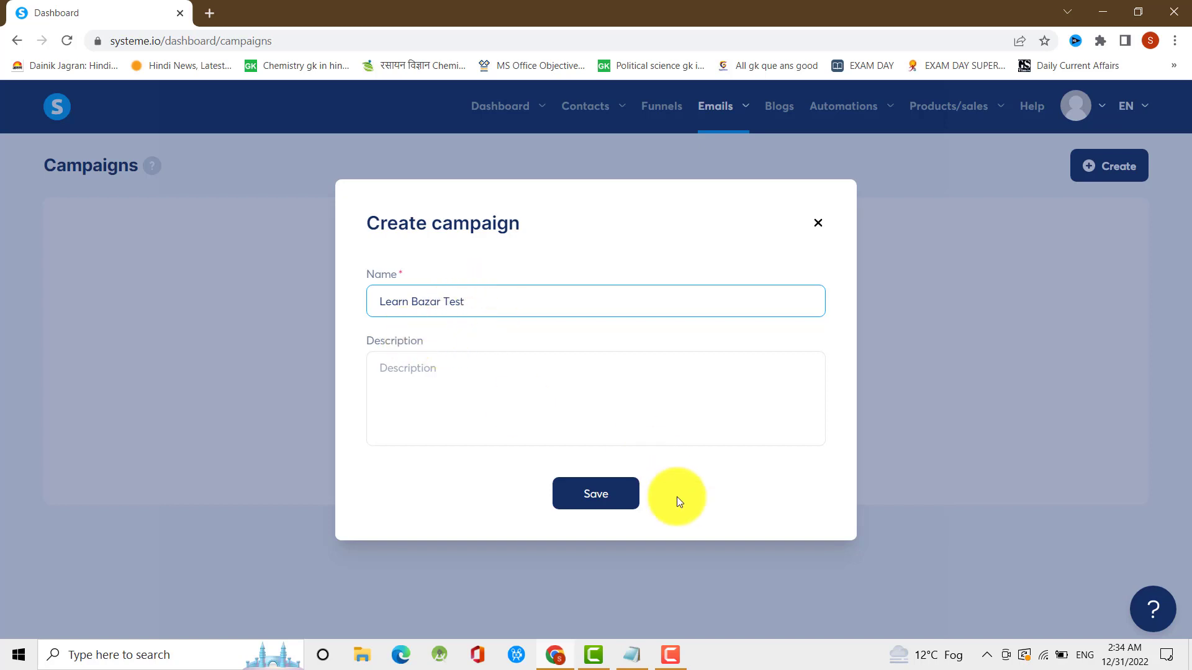
left_click(593, 493)
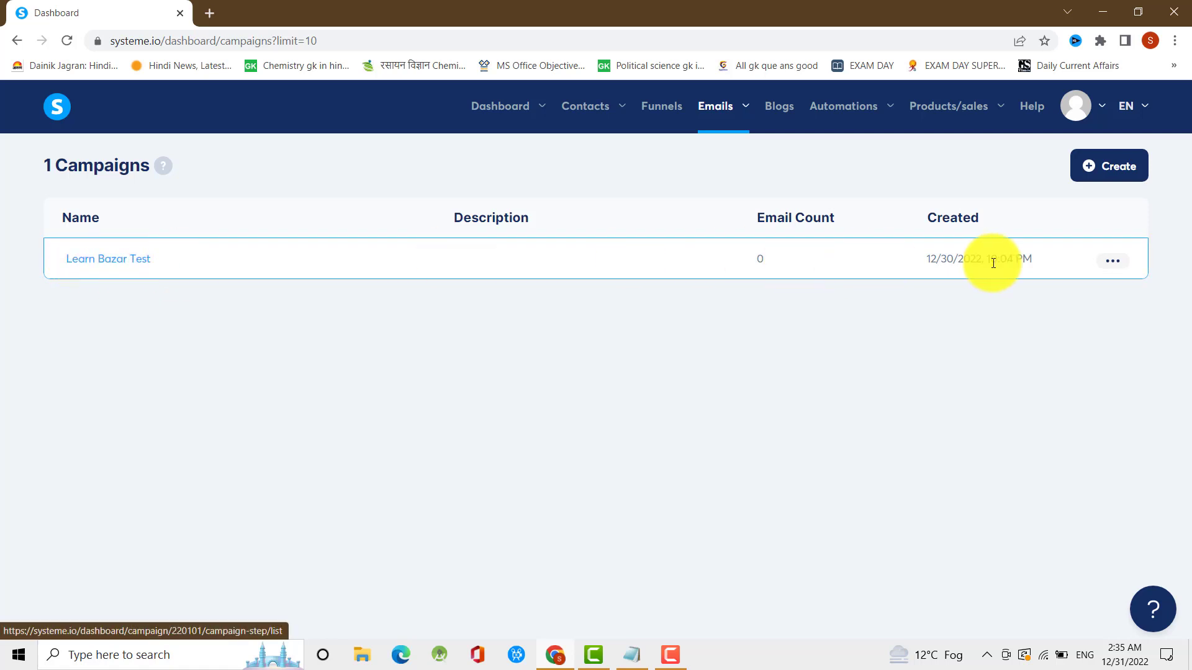
Check the available actions for the "Learn Bazar Test" campaign and open its list of emails
left_click(1112, 262)
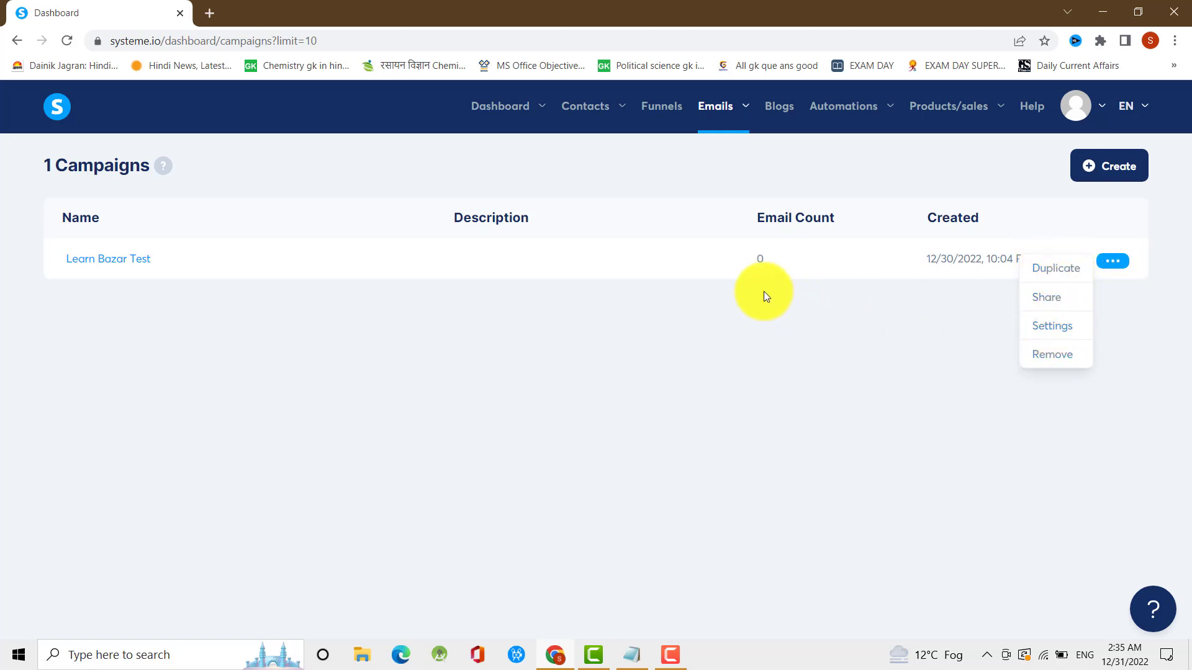
left_click(810, 336)
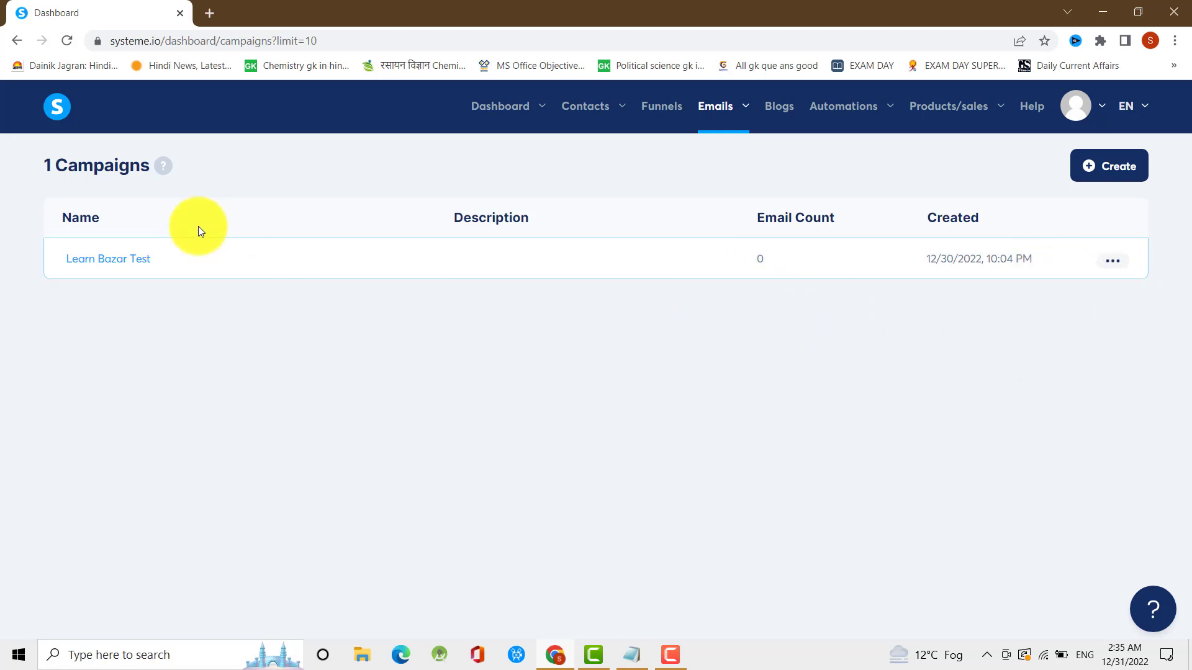
left_click(124, 264)
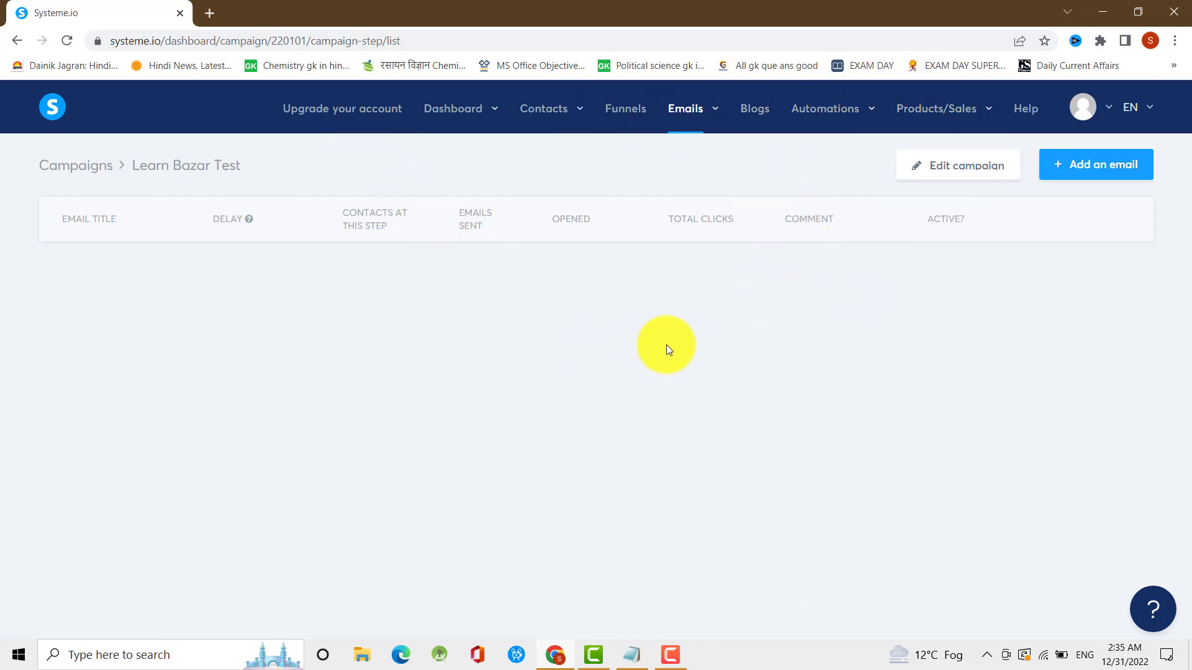
mouse_move(838, 110)
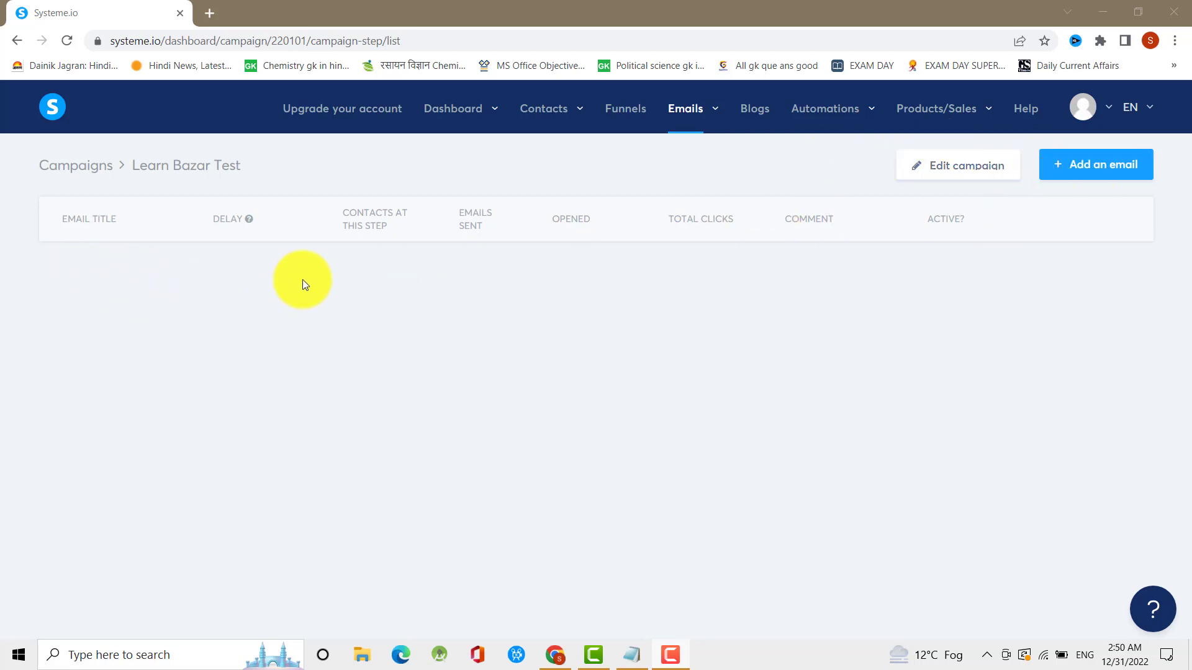
left_click(657, 172)
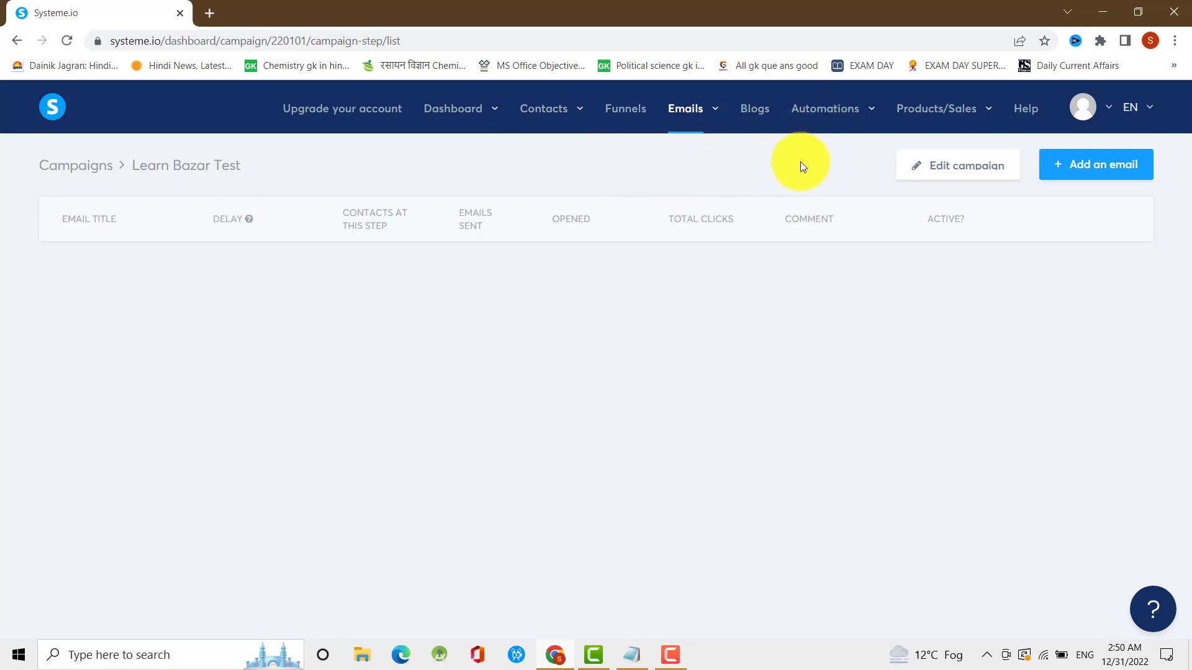
Add an email to the campaign with the subject "Thank you for Download Free Book", copied from the Email Marketing notes in Notepad
left_click(1099, 170)
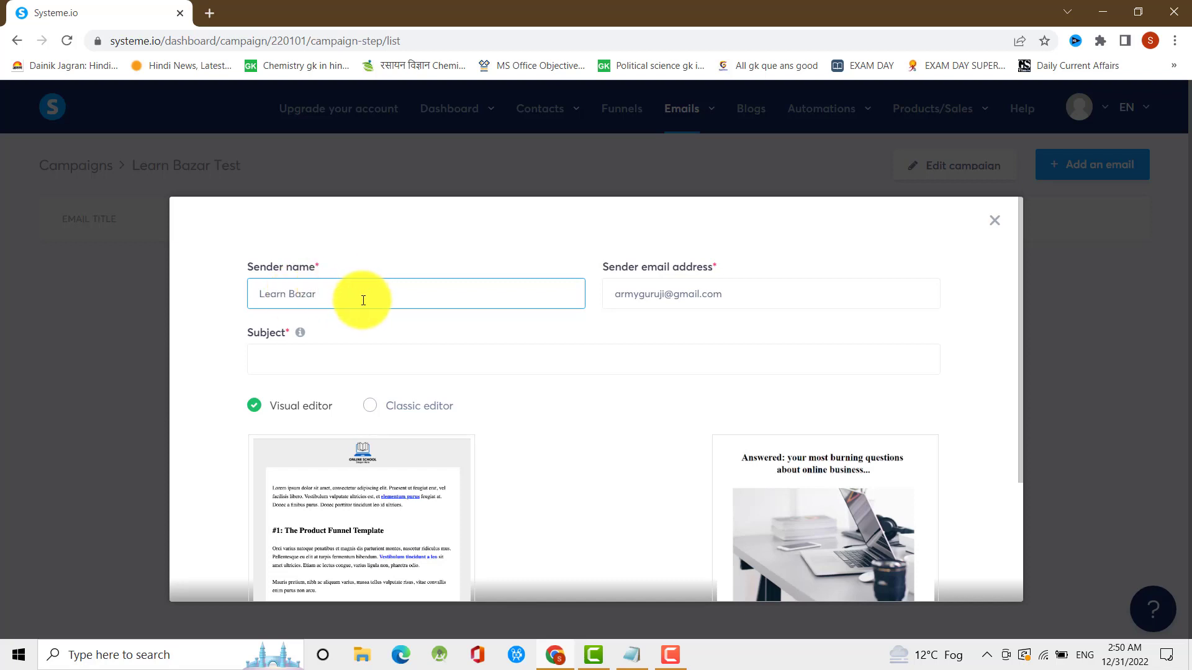
left_click(301, 359)
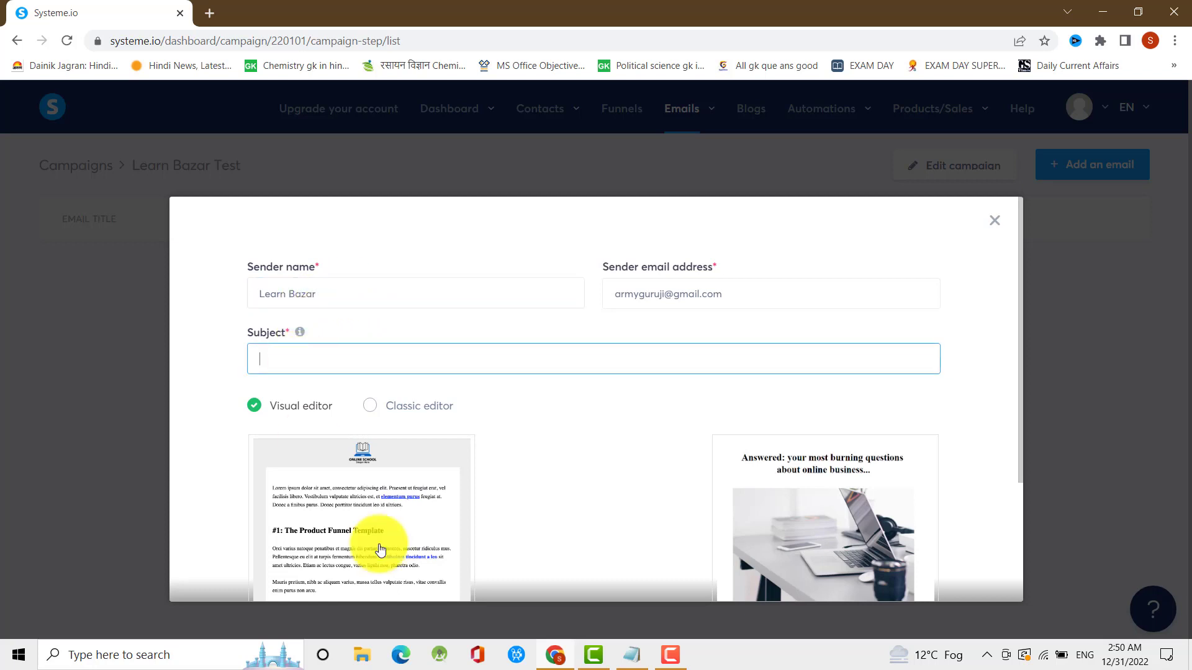
left_click(630, 651)
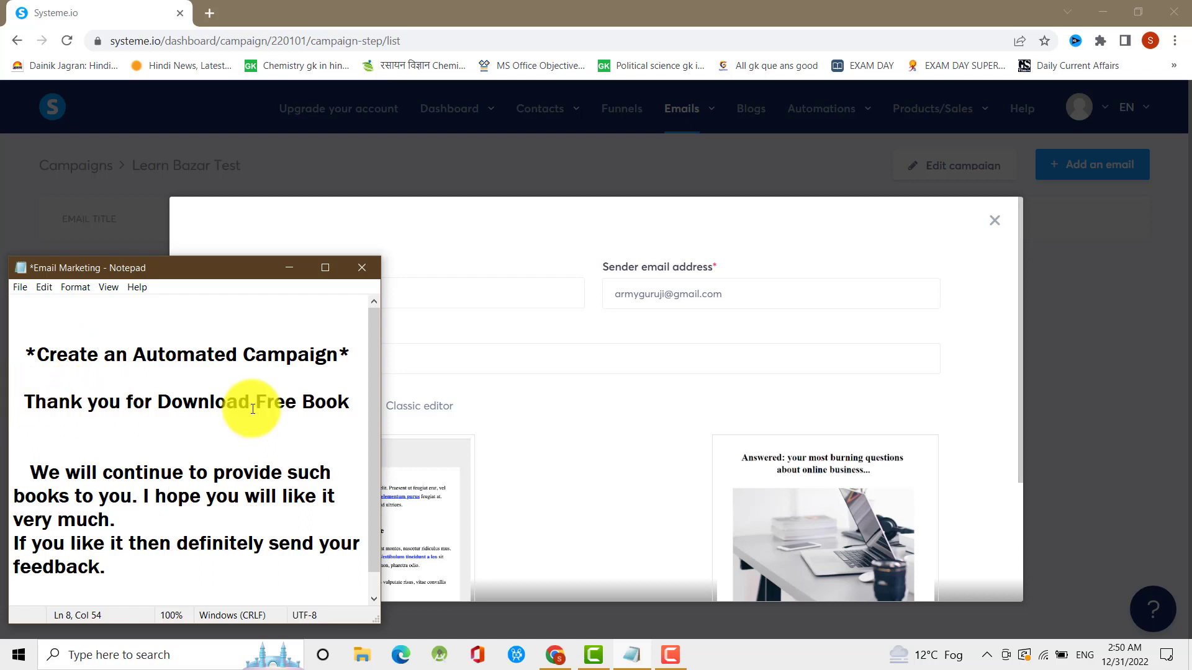
left_click_drag(24, 402, 348, 402)
key("ctrl+c")
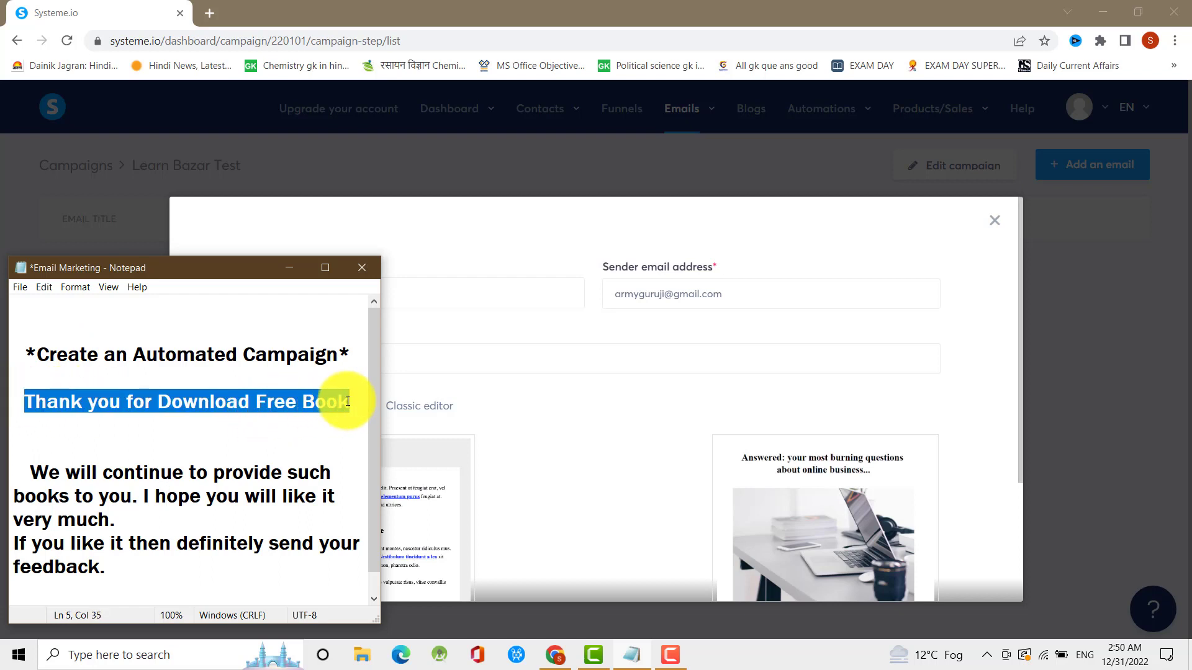
left_click(442, 357)
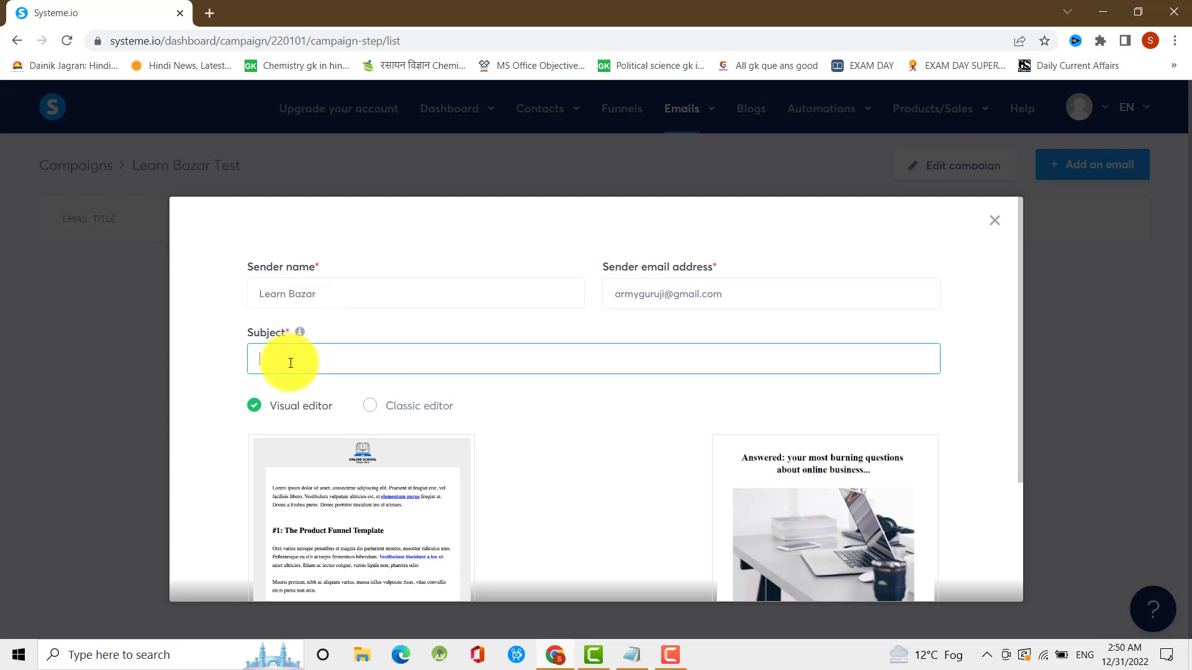
key("ctrl+v")
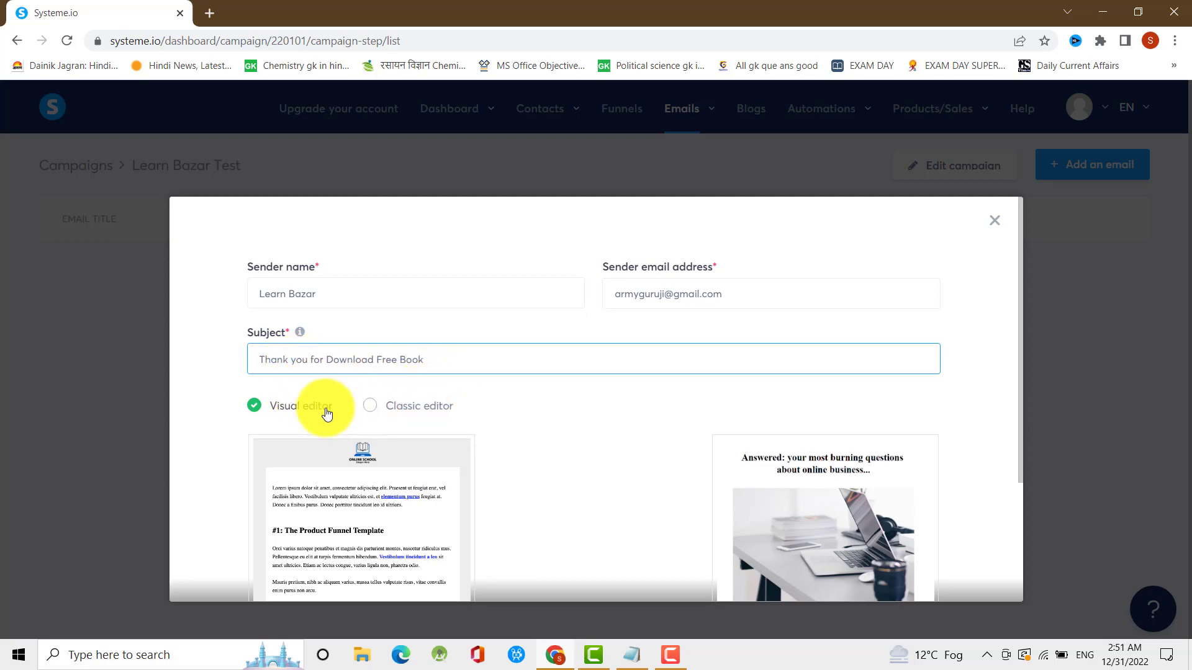
Compare the editor options and create the email in the Visual editor with the Online School "Product Funnel Template" design
scroll(465, 446, "down", 3)
scroll(527, 439, "up", 4)
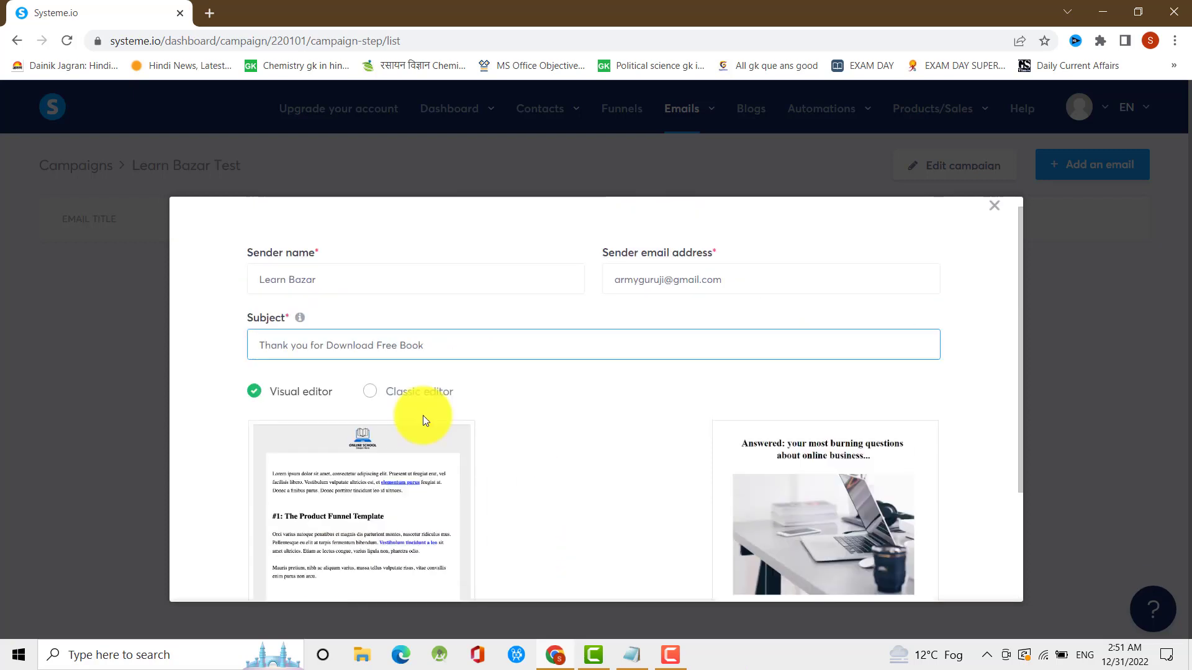
left_click(370, 410)
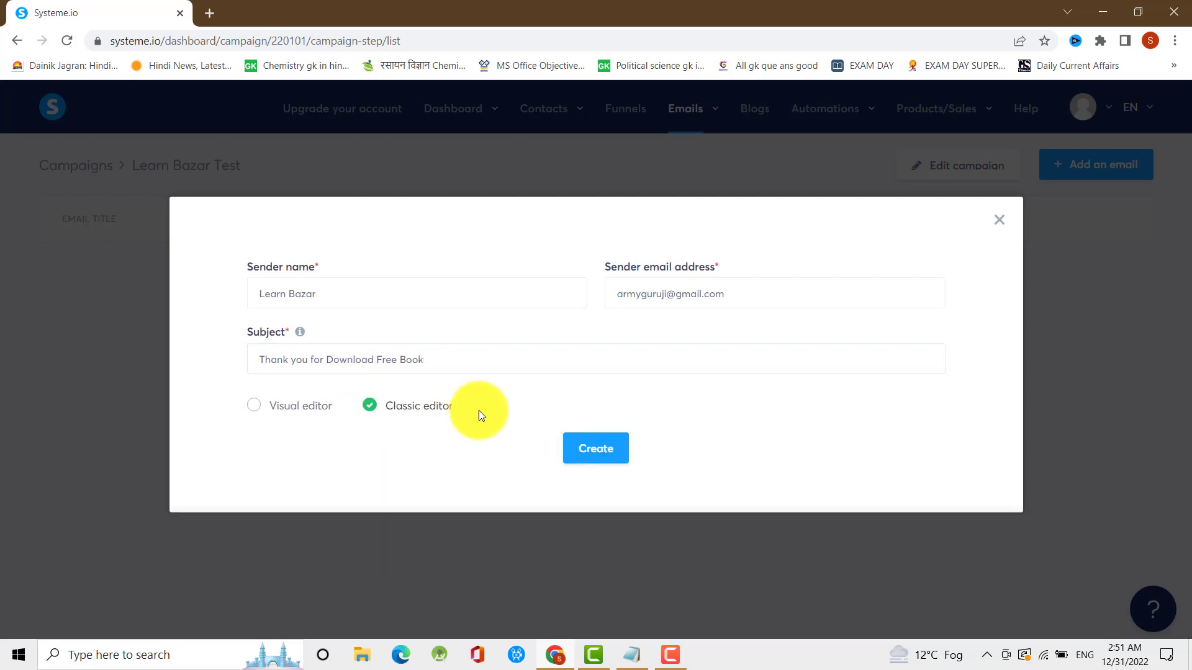
left_click(253, 412)
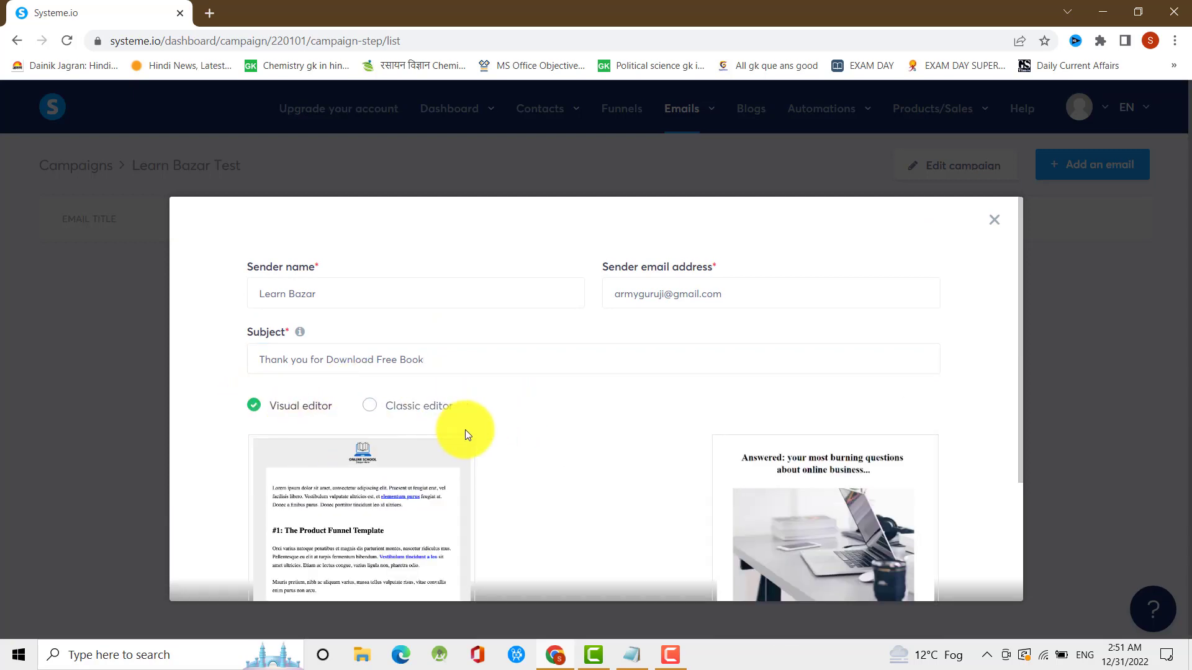
scroll(534, 419, "down", 3)
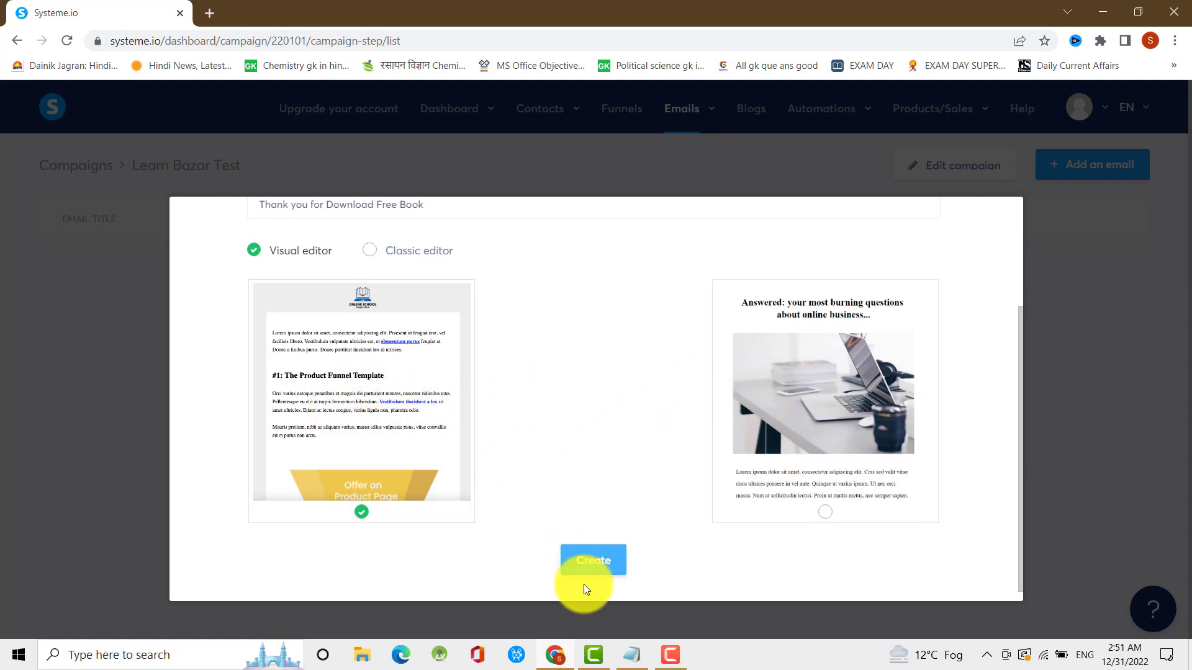
left_click(586, 567)
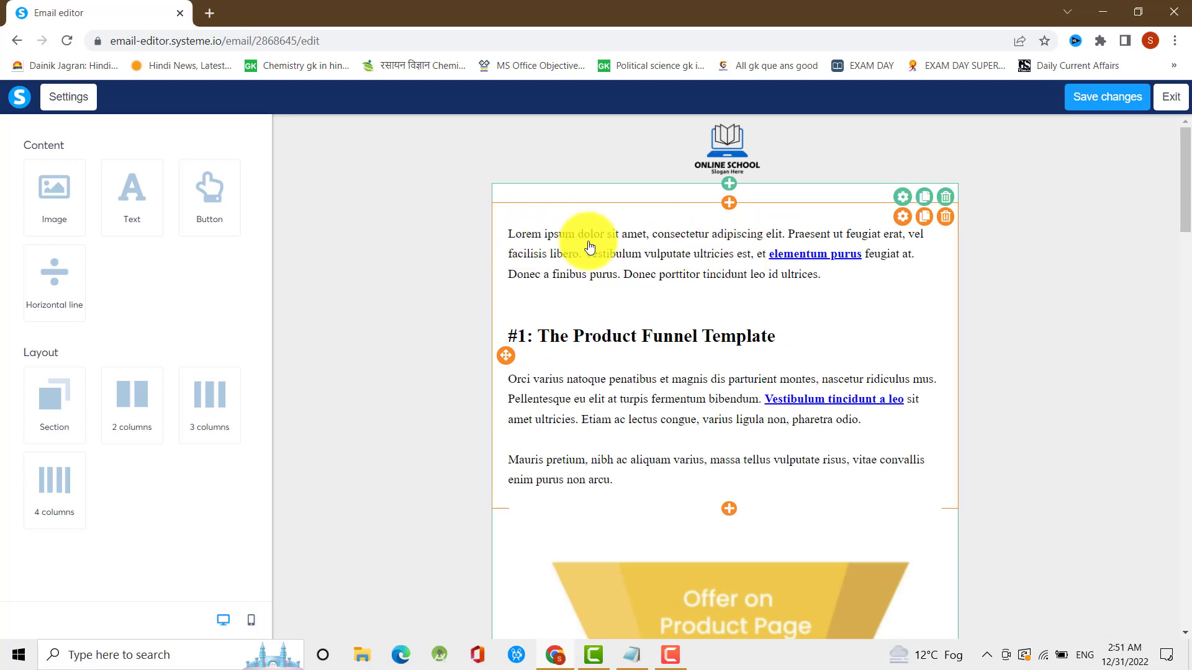
Delete the sales funnel image below the "#1: The Product Funnel Template" text from the email
scroll(765, 307, "down", 6)
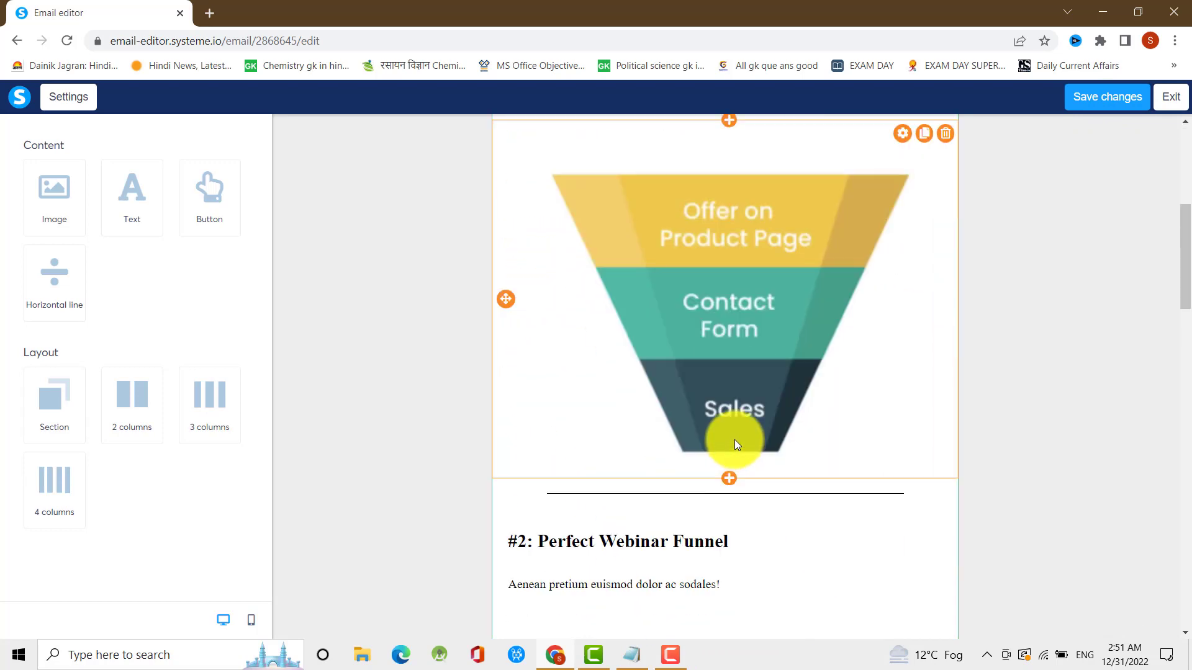
scroll(735, 445, "up", 4)
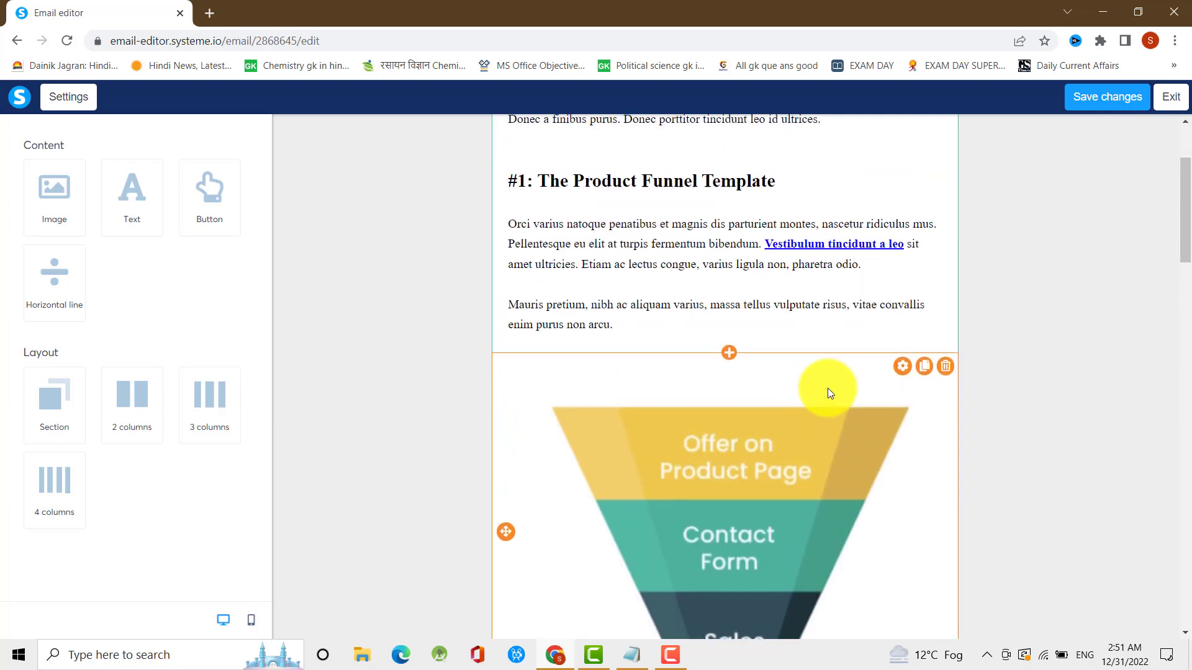
left_click(944, 371)
left_click(669, 129)
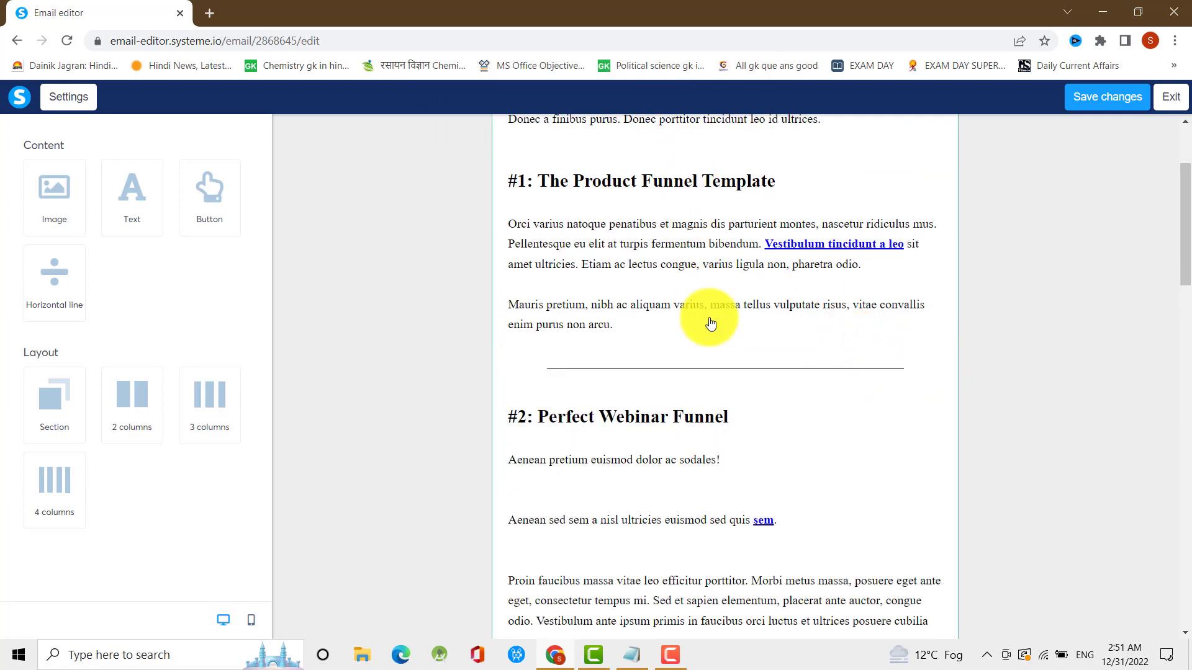
scroll(711, 322, "down", 1)
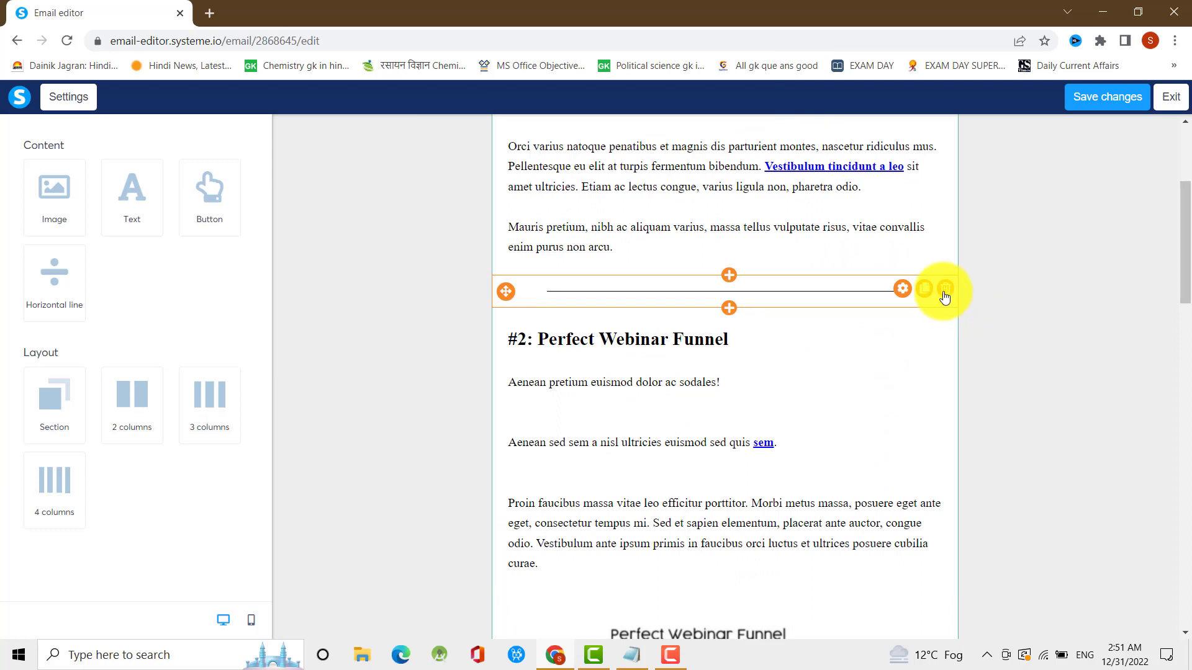
left_click(944, 291)
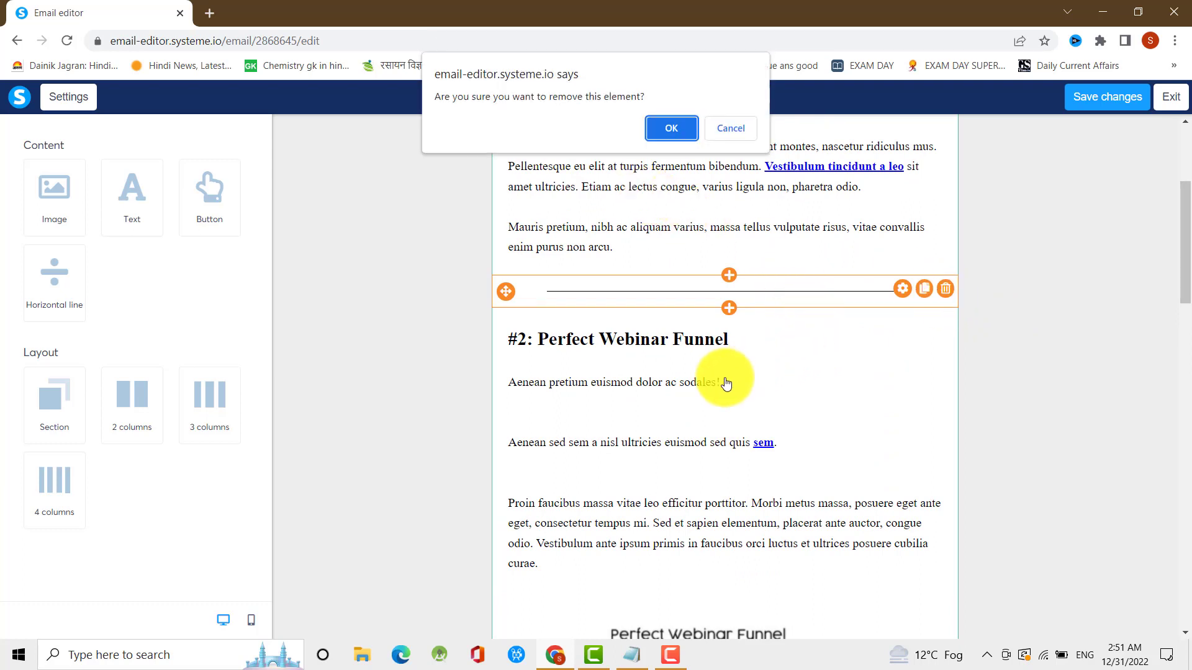
left_click(729, 128)
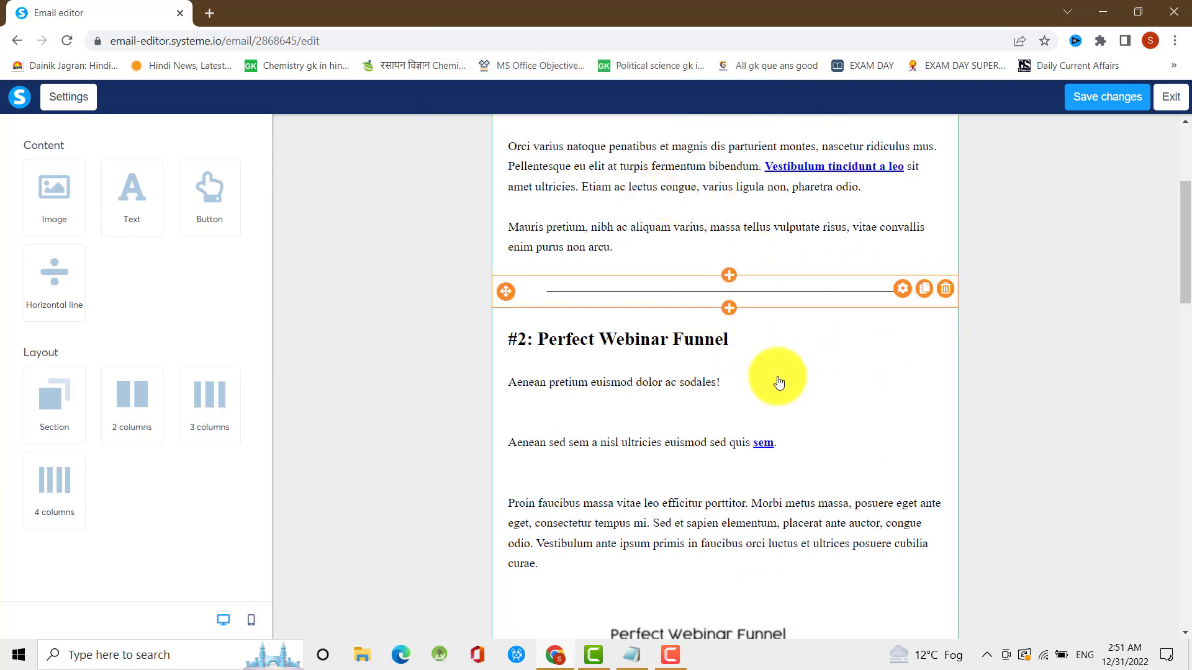
Clear all the text in the "#2: Perfect Webinar Funnel" block and select the funnel image below it
left_click(943, 340)
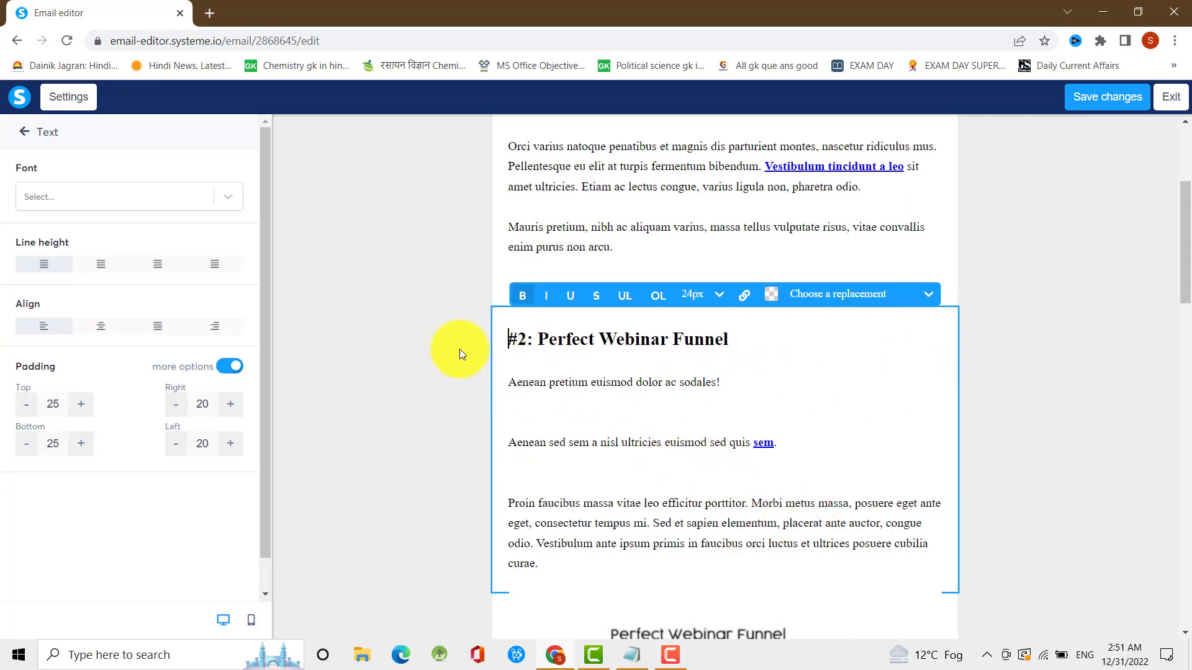
left_click_drag(511, 338, 849, 561)
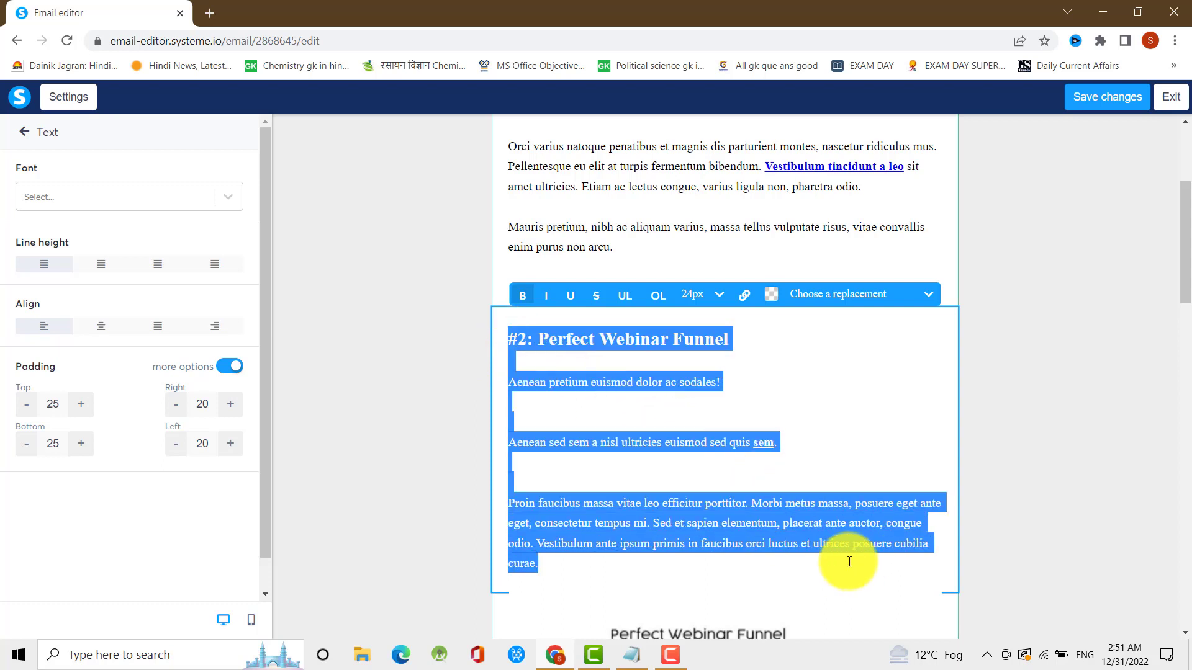
key("BackSpace")
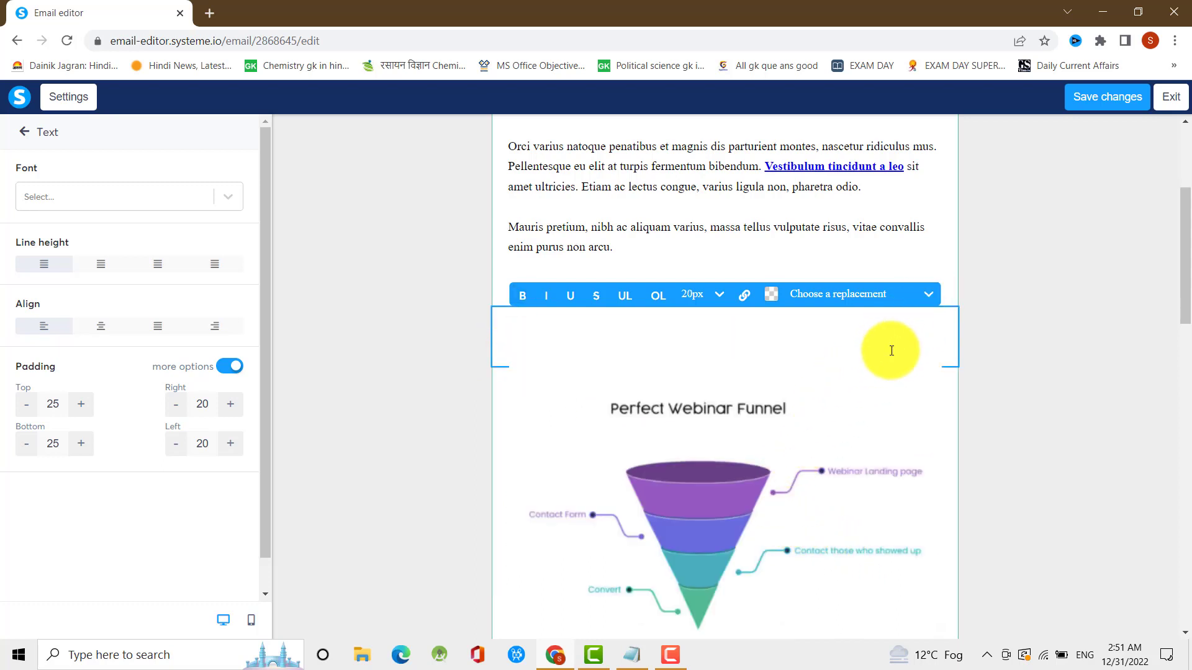
left_click(772, 484)
left_click(745, 466)
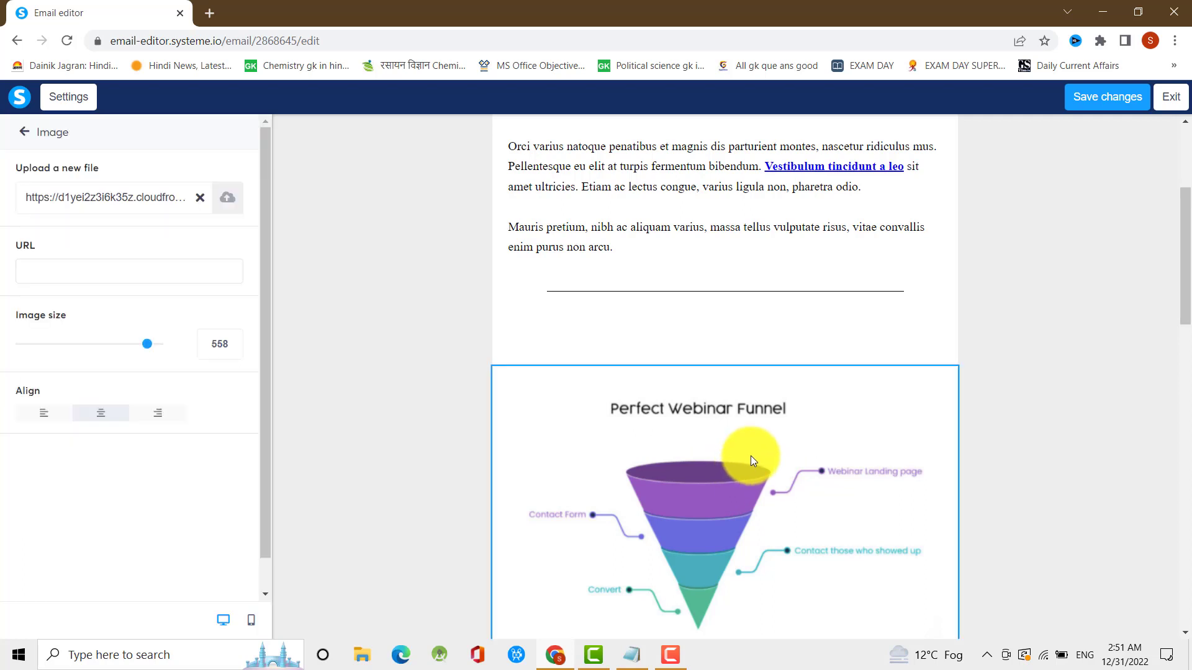
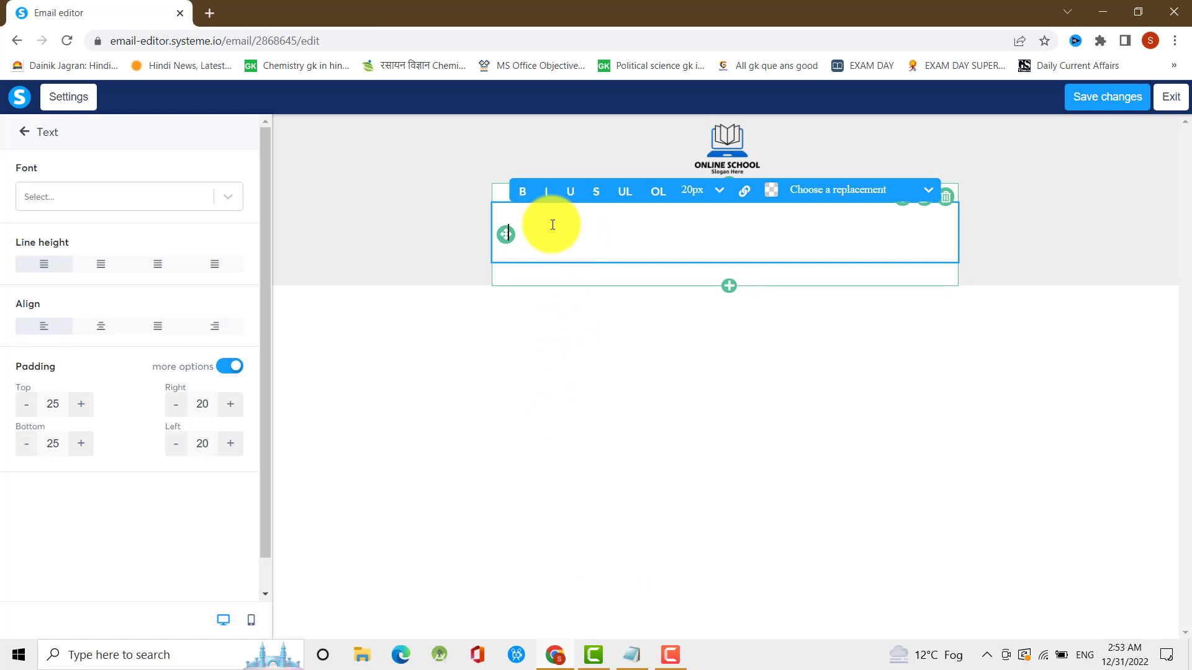
Begin the empty text block with the greeting "Hi, {first_name}," using the First name replacement
type("Hi,")
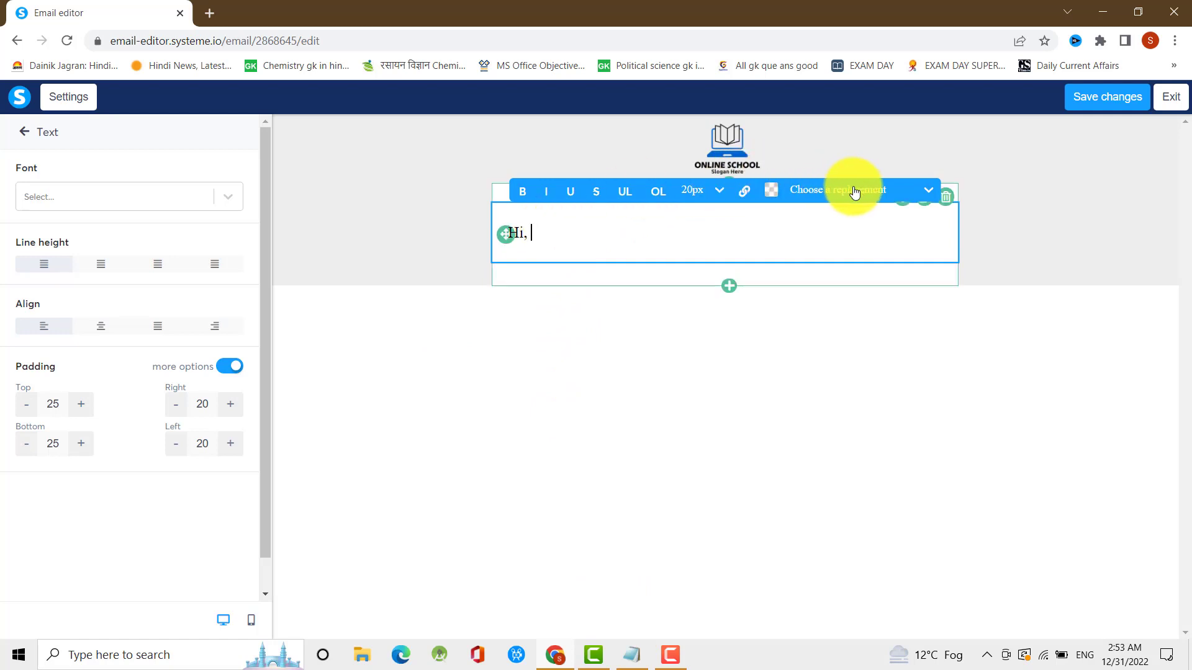
left_click(927, 196)
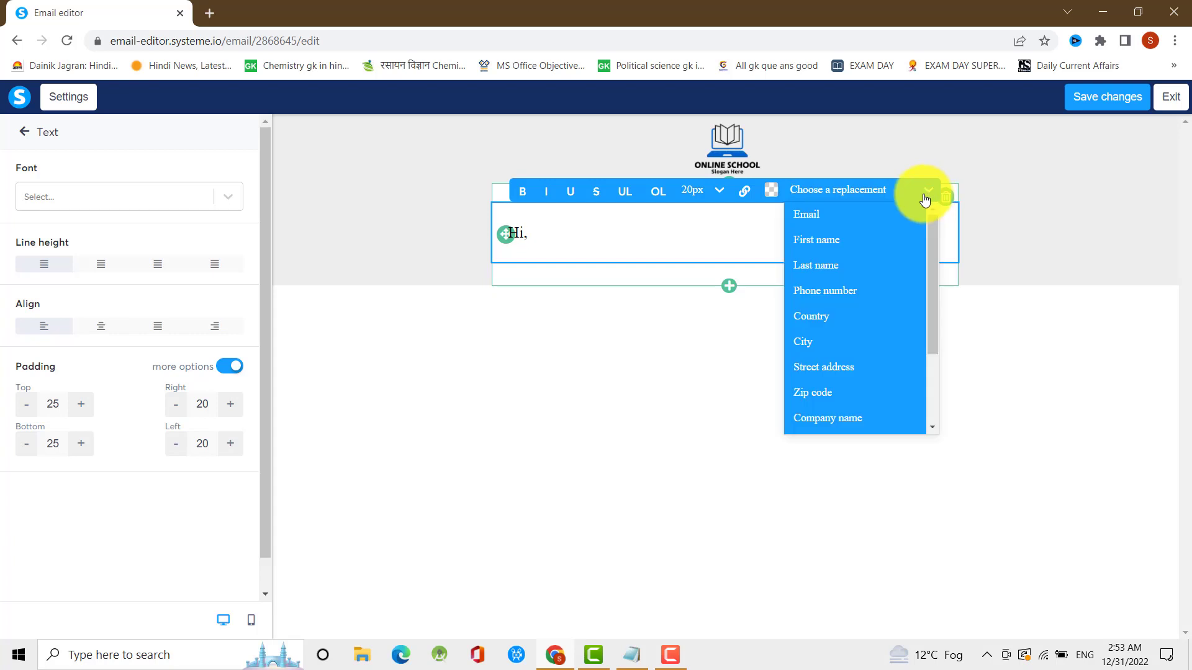
left_click(819, 239)
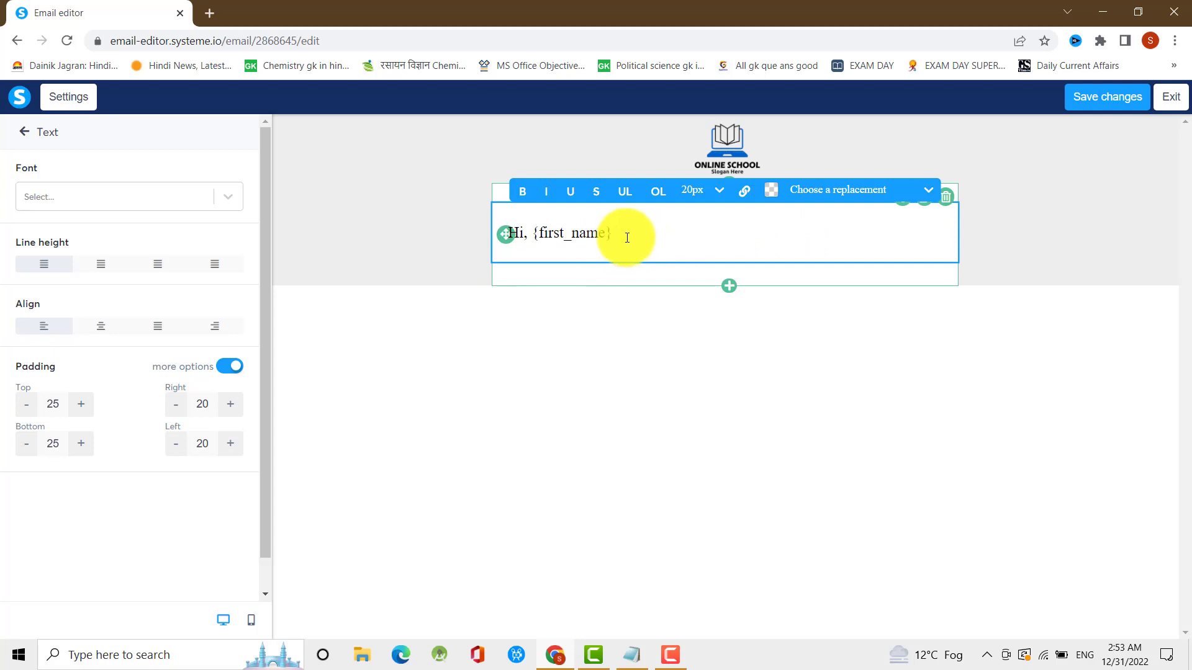
type(",")
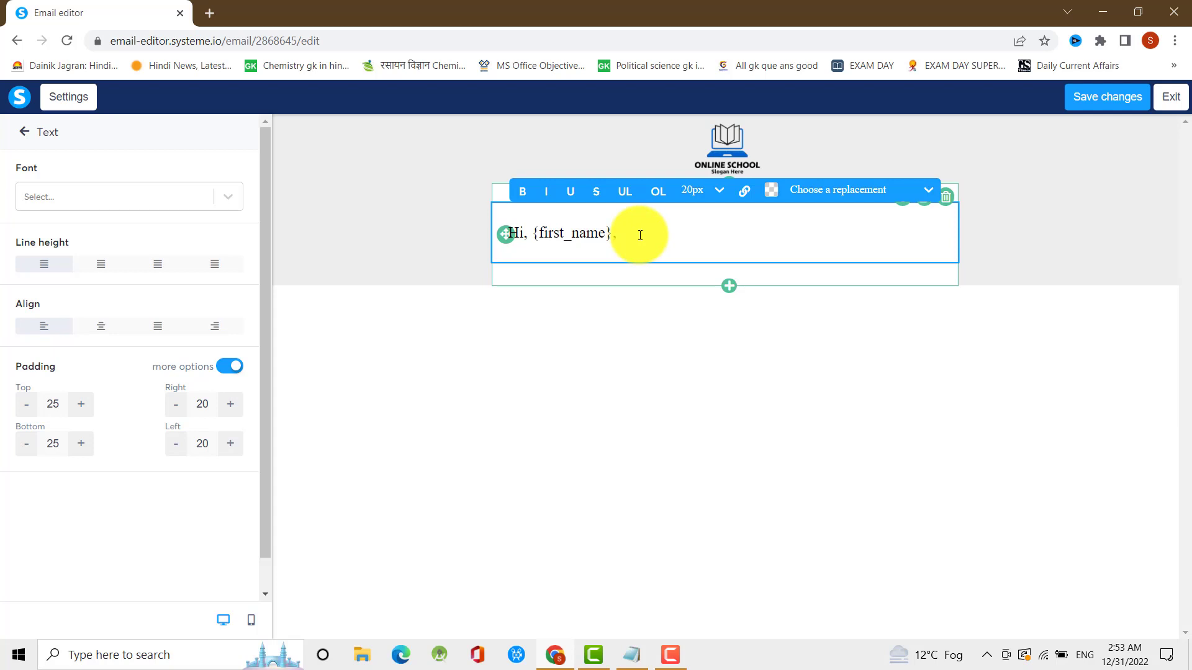
Continue the greeting line with "Welcome to Learn Bazar" and start a new line below it
type("E")
key("BackSpace")
type("Welcome to Learn Bazxar")
key("BackSpace")
key("BackSpace")
key("BackSpace")
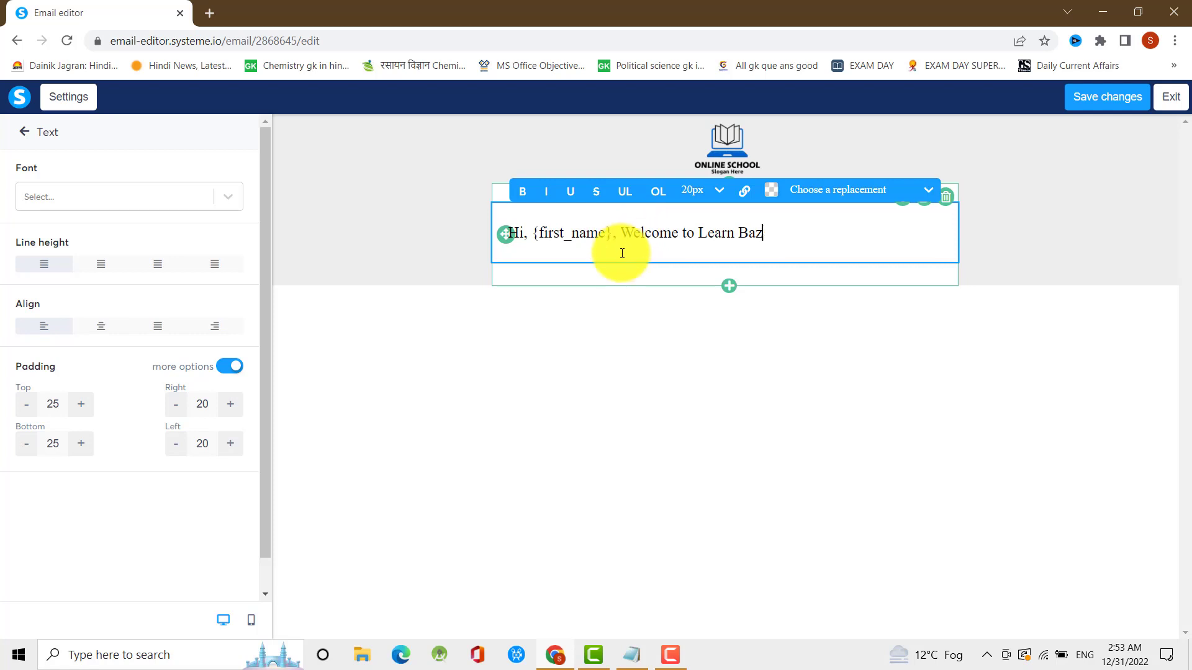
type("ar")
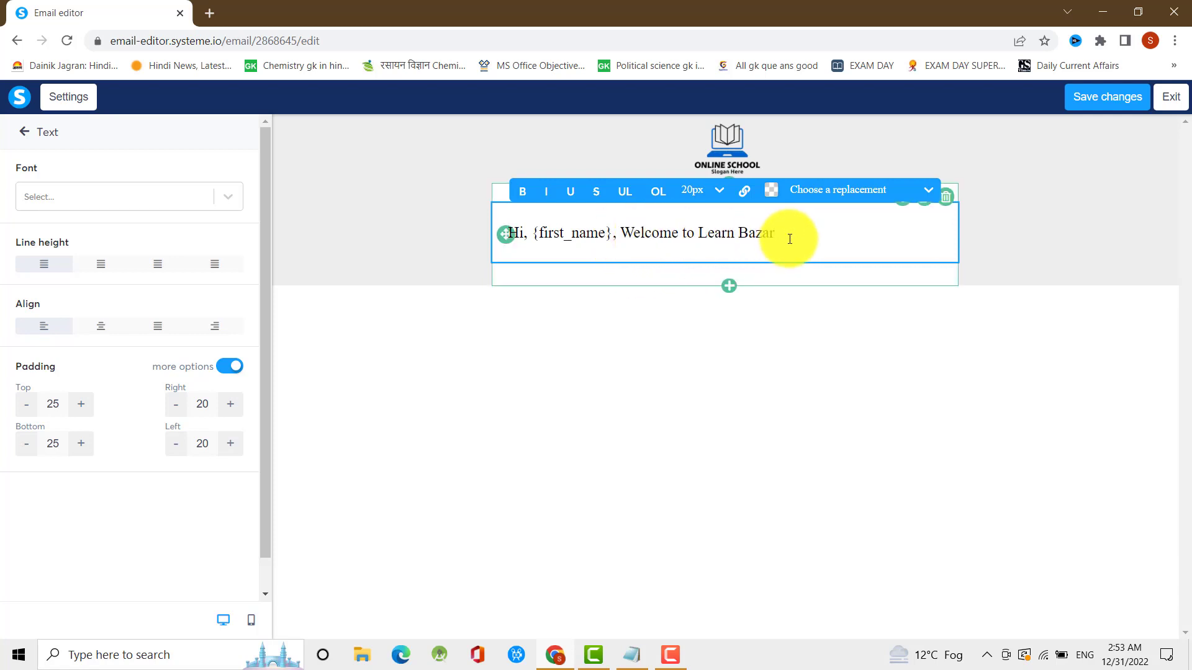
key("Return")
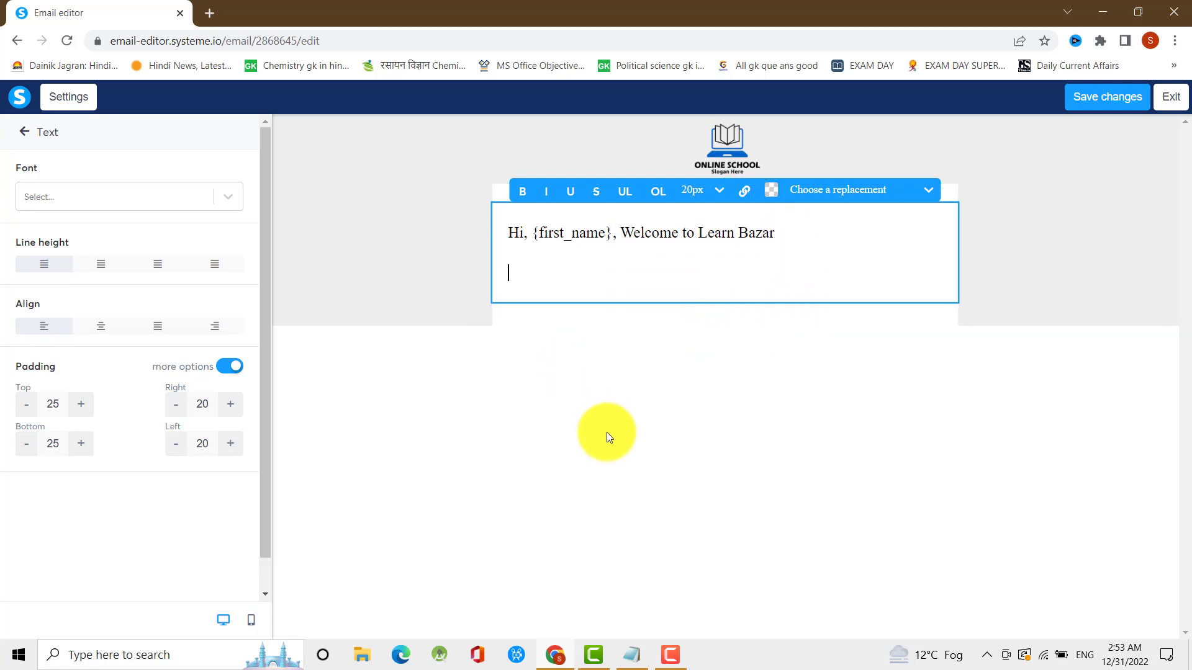
Copy the "We will continue to provide such books to you. I hope you will like it very much." paragraph from Notepad into the email body
left_click(632, 653)
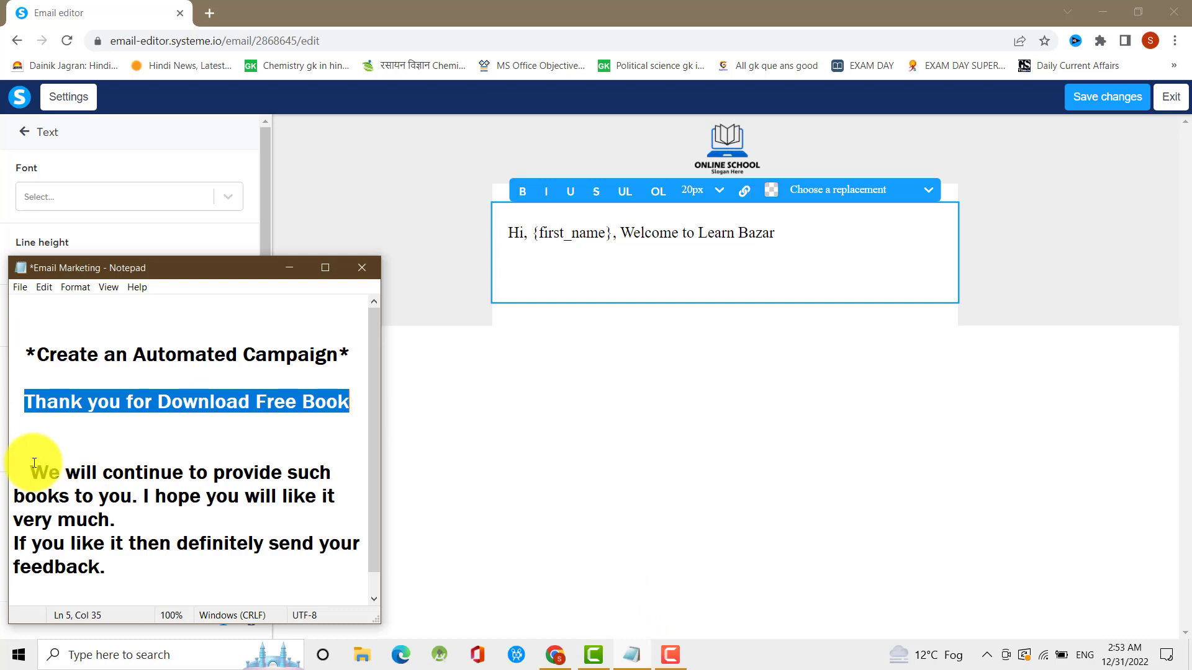
left_click(32, 463)
key("shift+Down")
key("shift+Down")
key("shift+End")
key("ctrl+c")
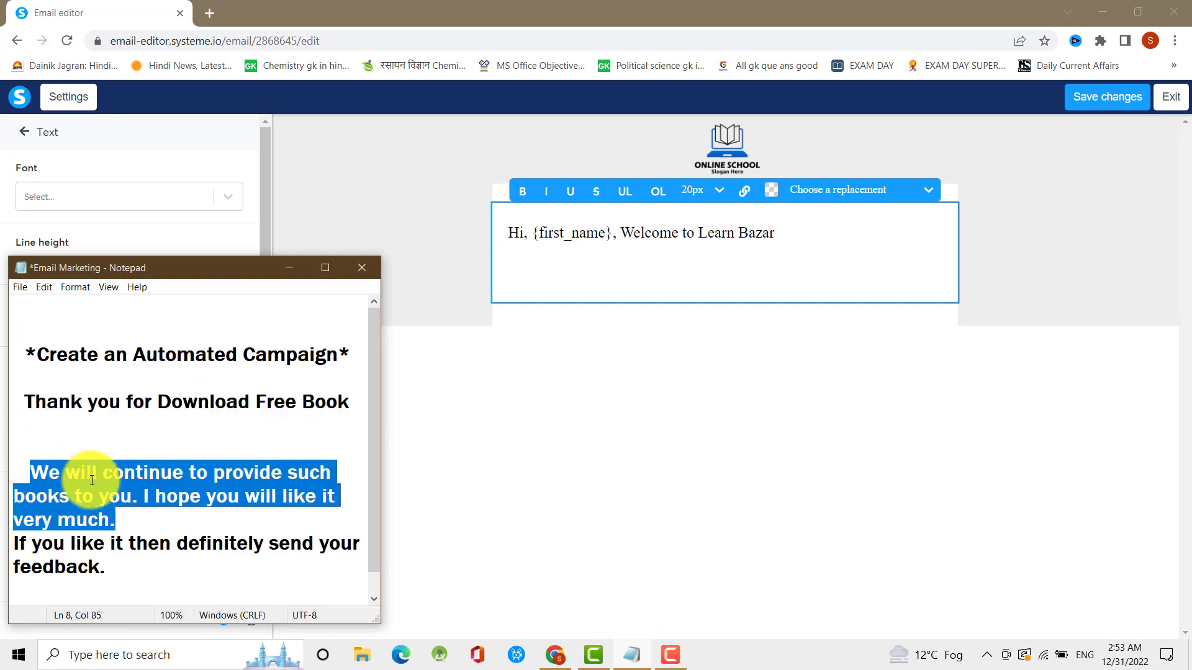
left_click(508, 261)
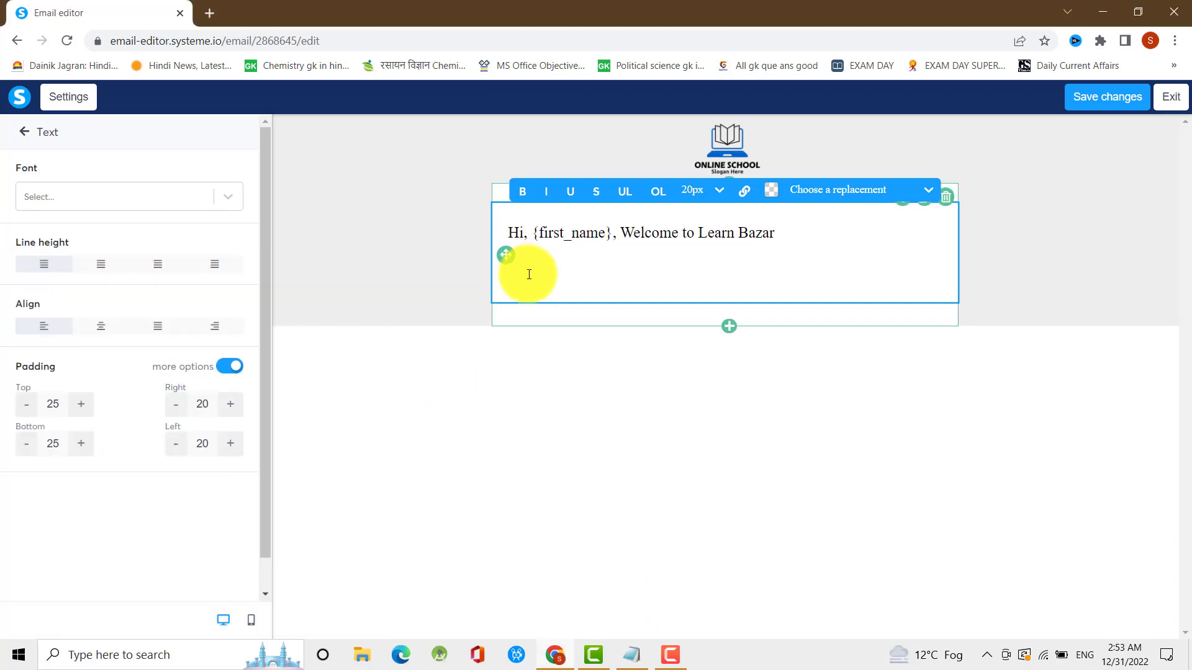
key("ctrl+v")
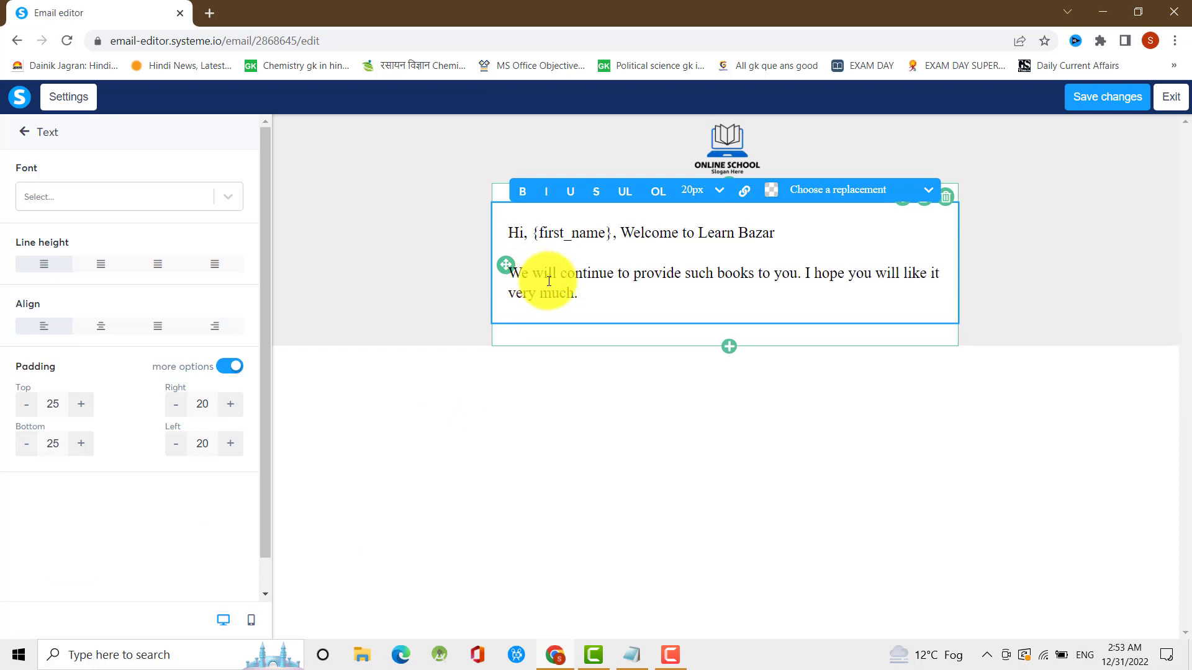
key("Return")
key("Return")
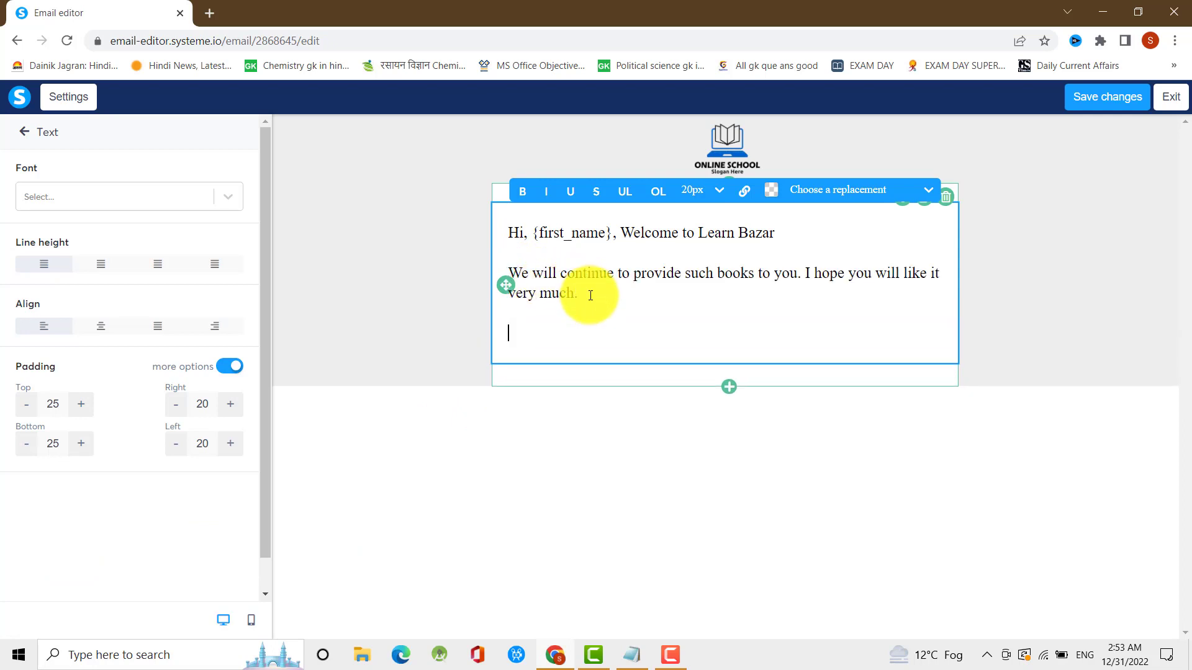
Copy the sentence "If you like it then definitely send your feedback." from Notepad into the email as its next paragraph
left_click(632, 655)
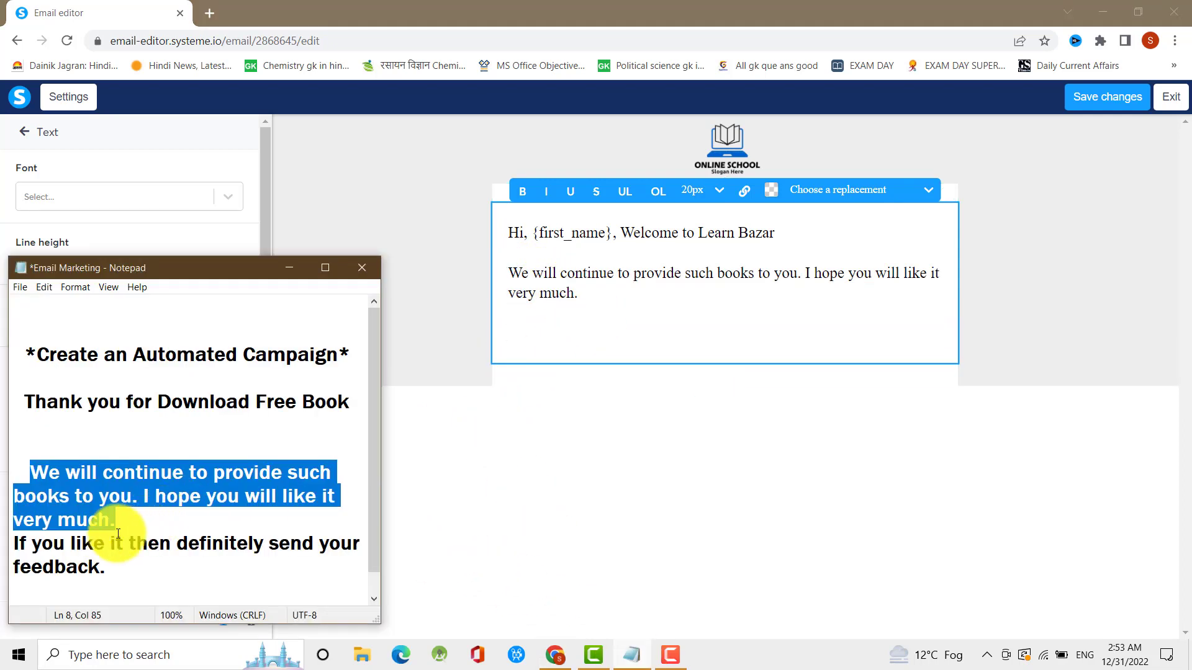
left_click_drag(12, 545, 119, 570)
key("ctrl+c")
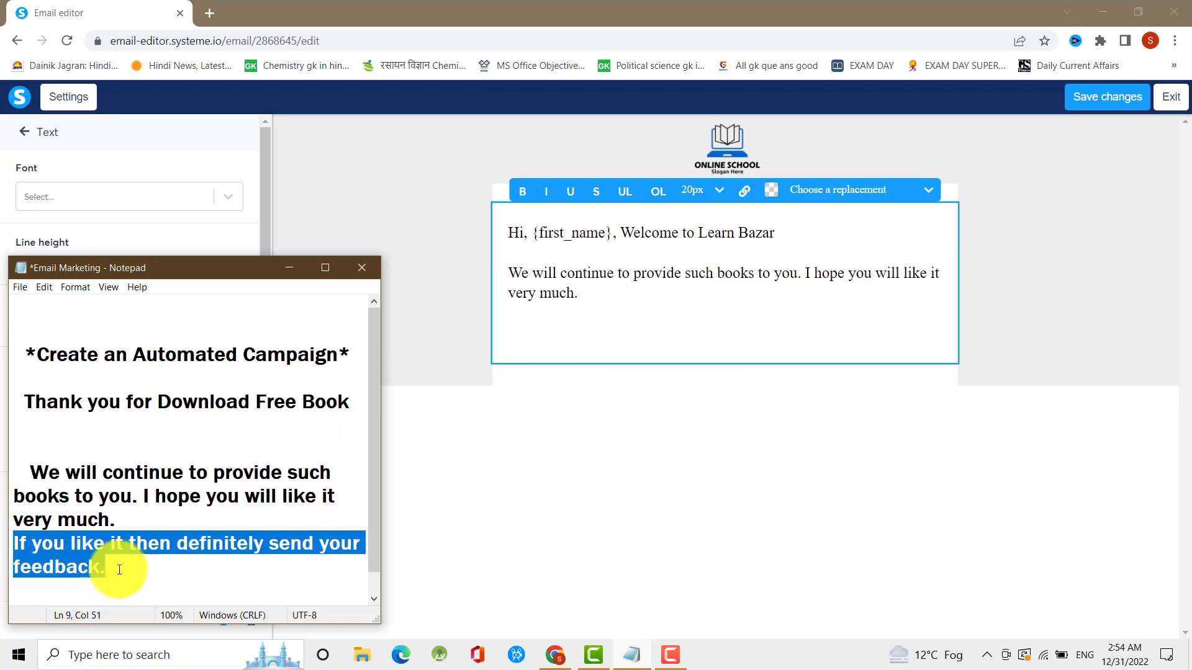
left_click(531, 327)
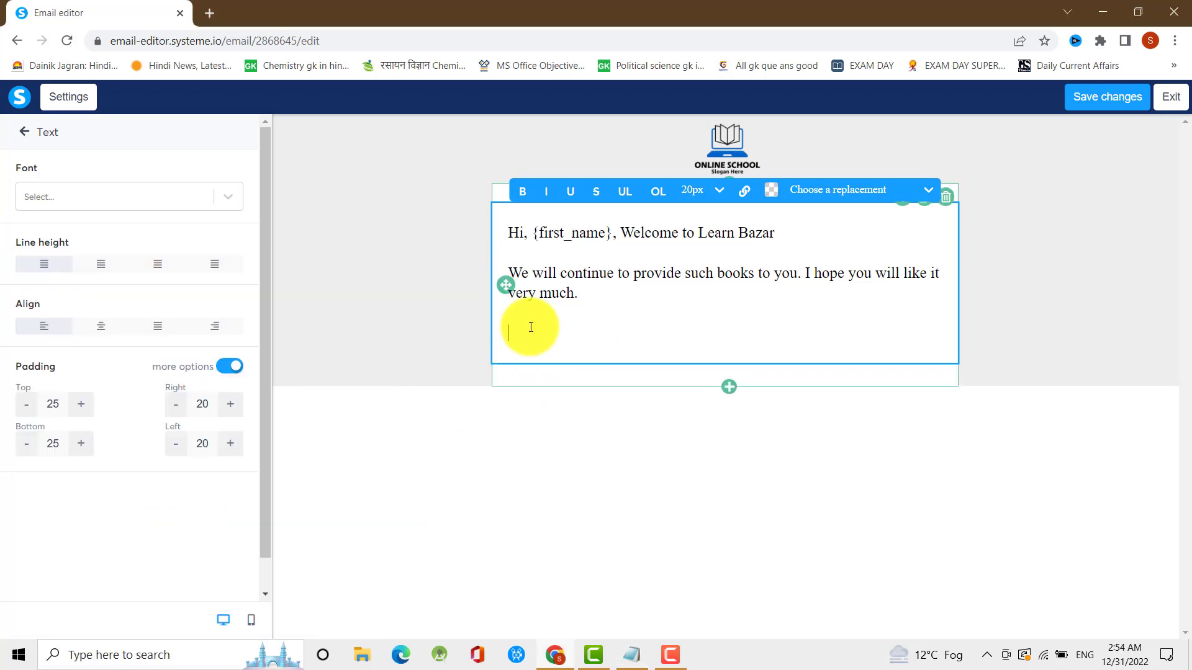
key("ctrl+v")
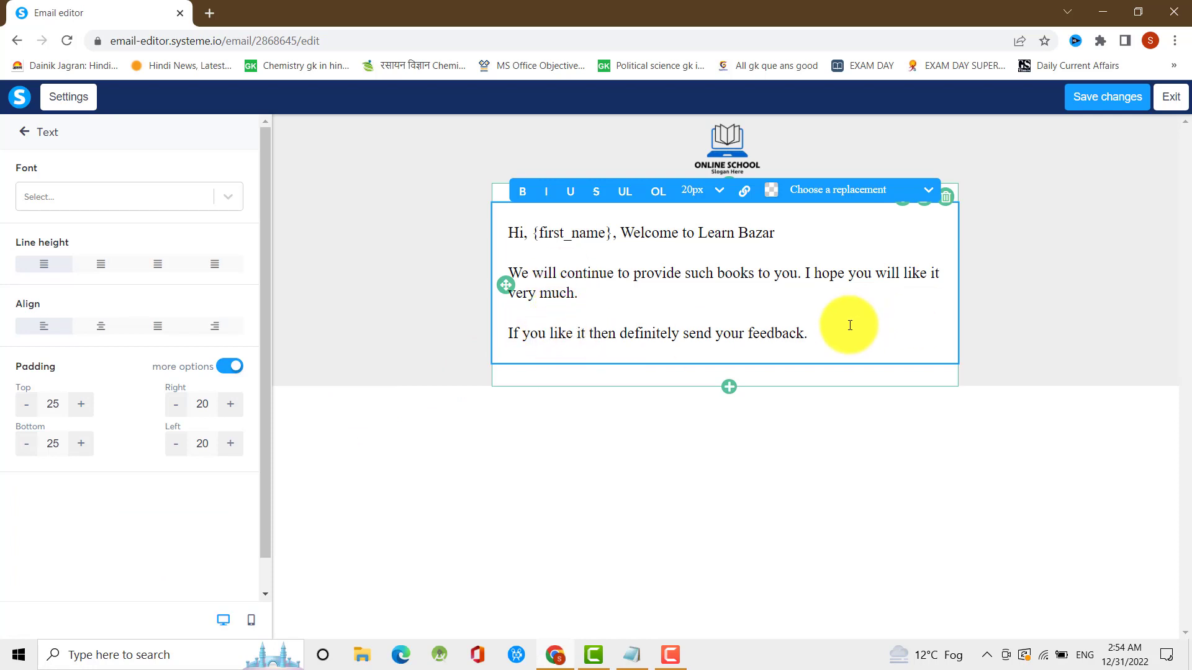
key("Return")
key("Return")
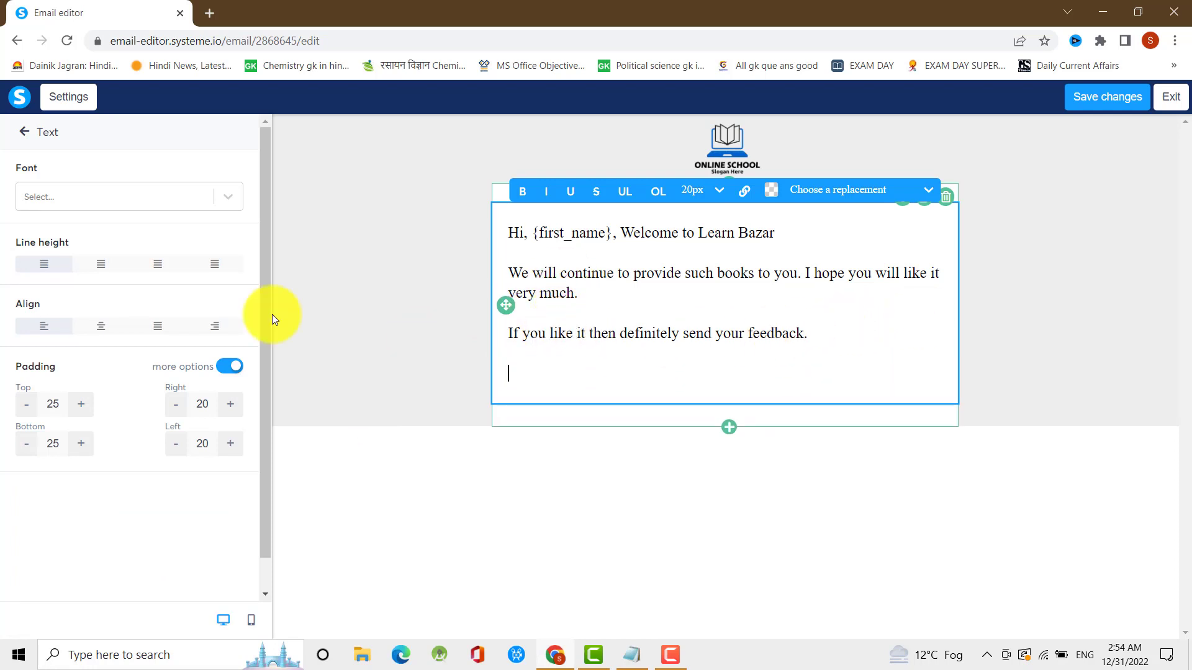
left_click(99, 333)
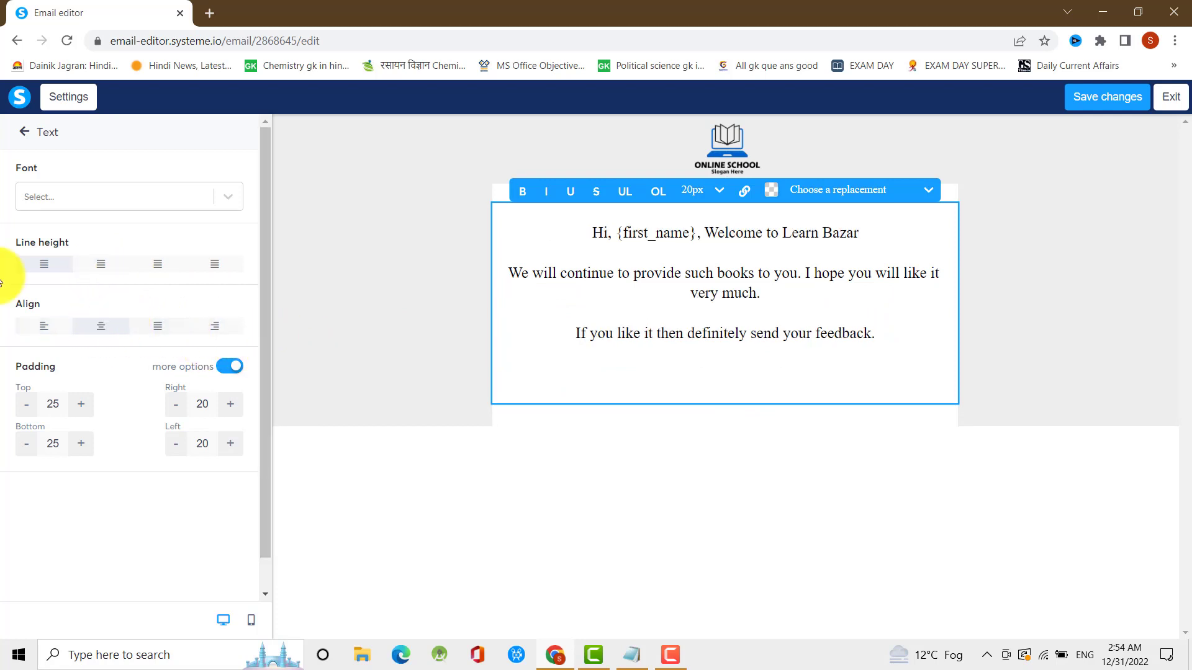
left_click(46, 331)
left_click(667, 371)
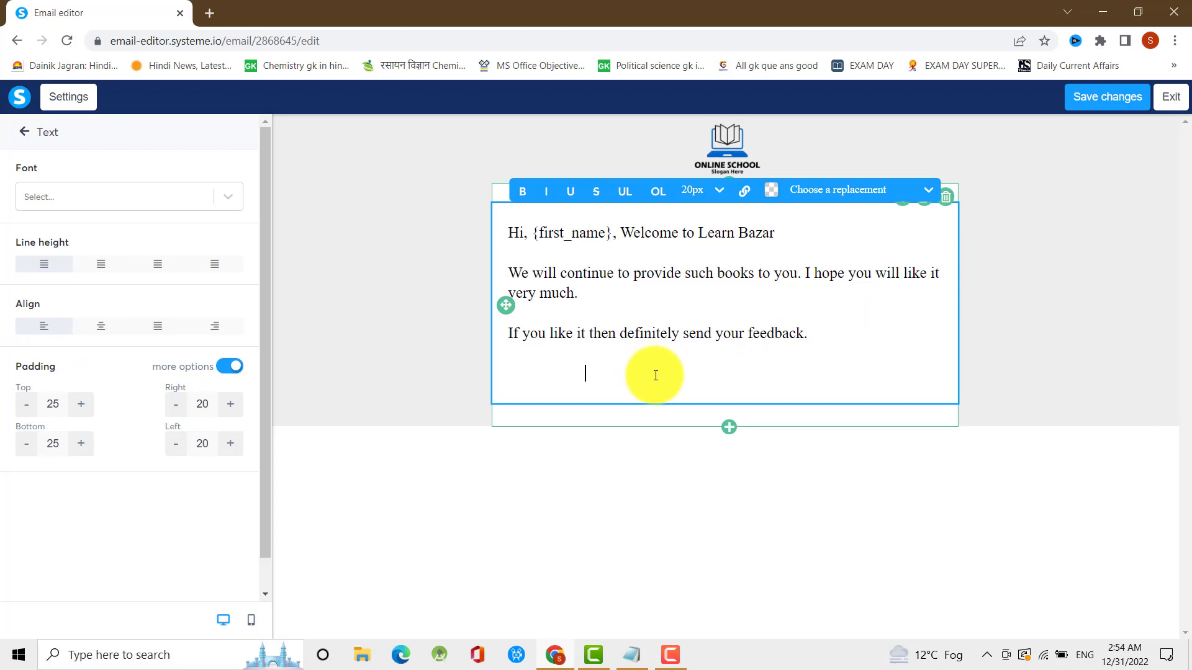
type("v")
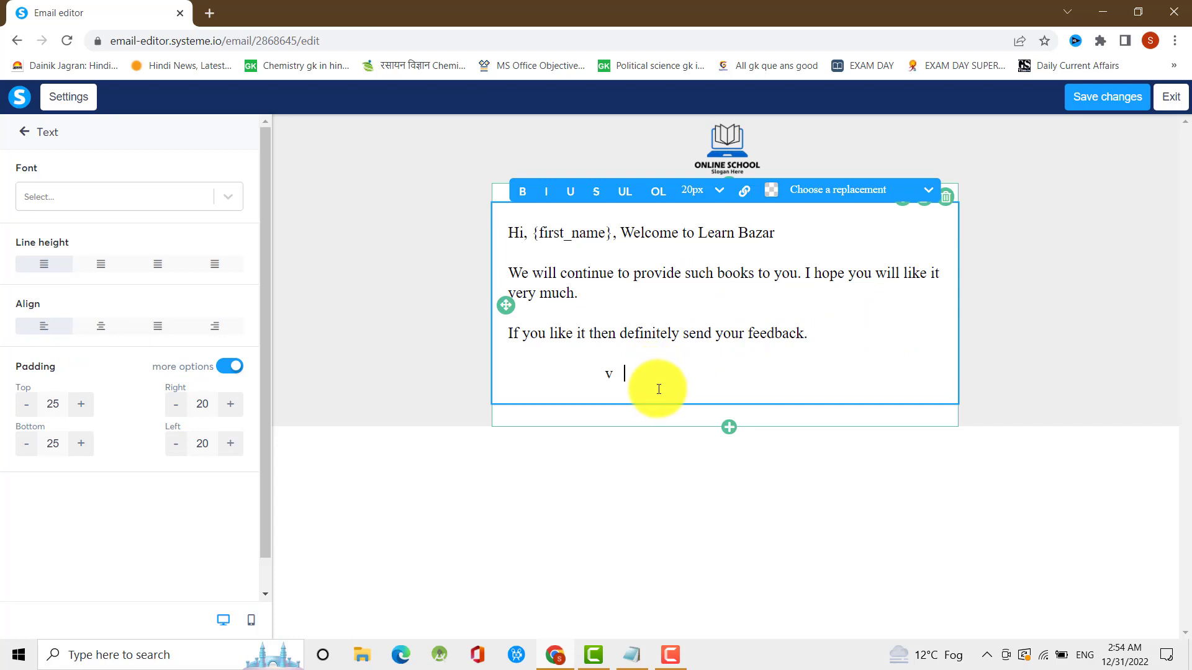
key("BackSpace")
key("BackSpace")
key("BackSpace")
key("BackSpace")
key("BackSpace")
key("BackSpace")
key("BackSpace")
key("BackSpace")
key("BackSpace")
key("BackSpace")
key("BackSpace")
Close the email with the sign-off "Good Luck!" and "Learn Bazar" on the line beneath it
type("Good Luck")
type("!")
key("Return")
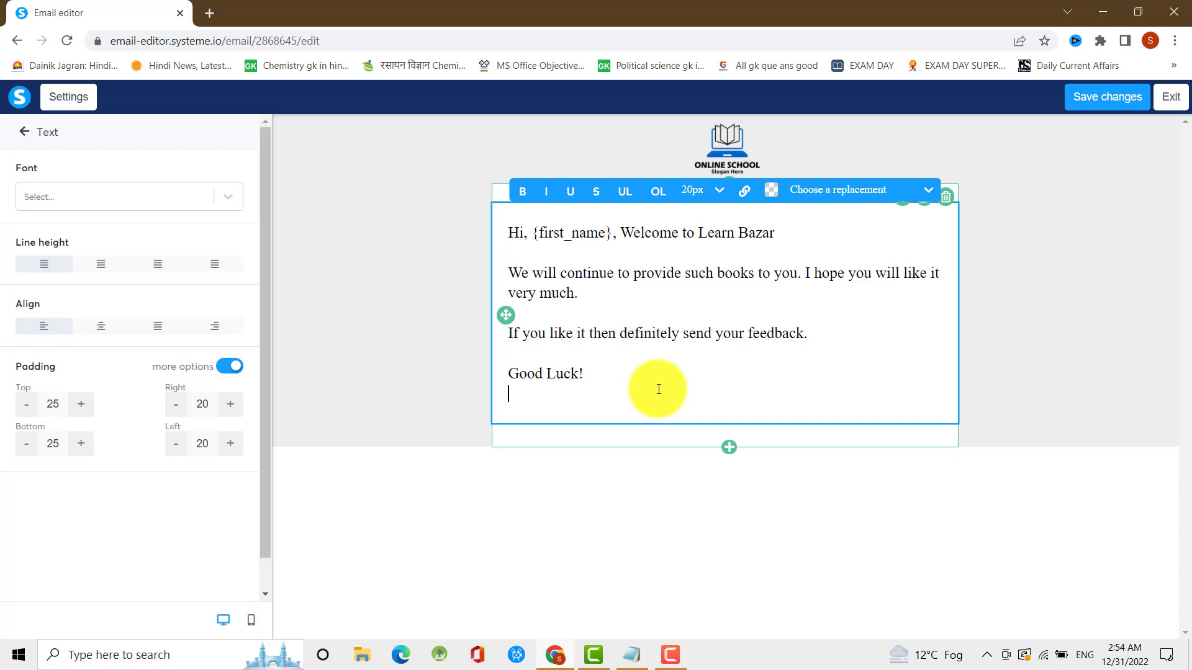
type("Learn Bazar")
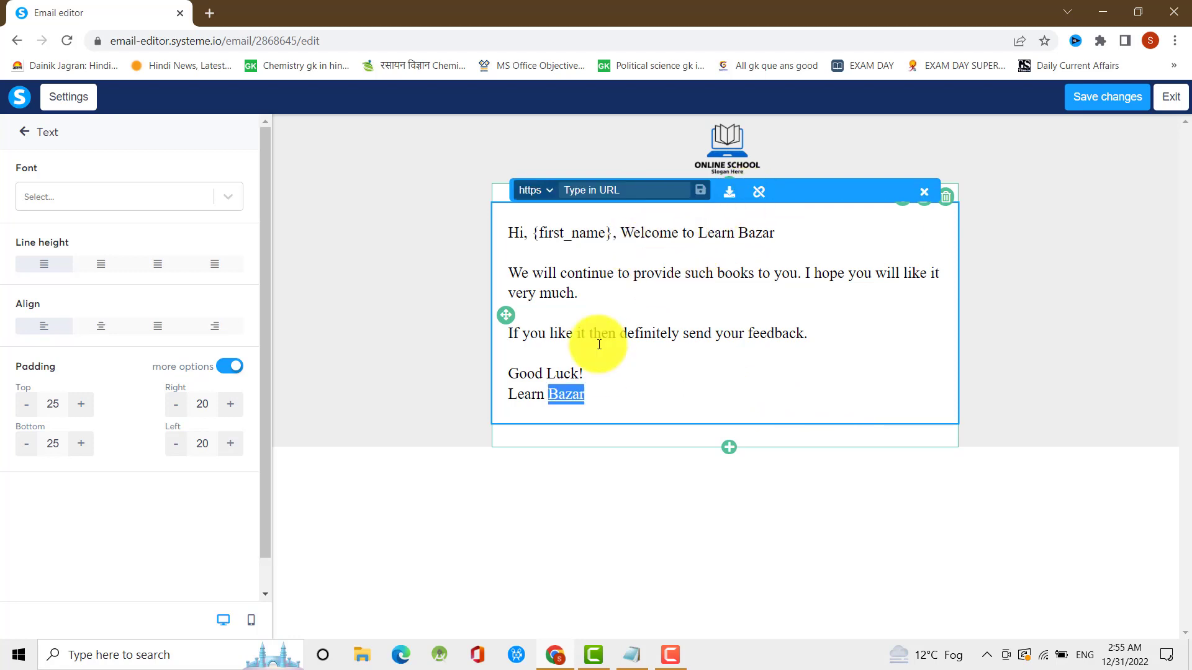
left_click(525, 392)
left_click_drag(503, 393, 598, 396)
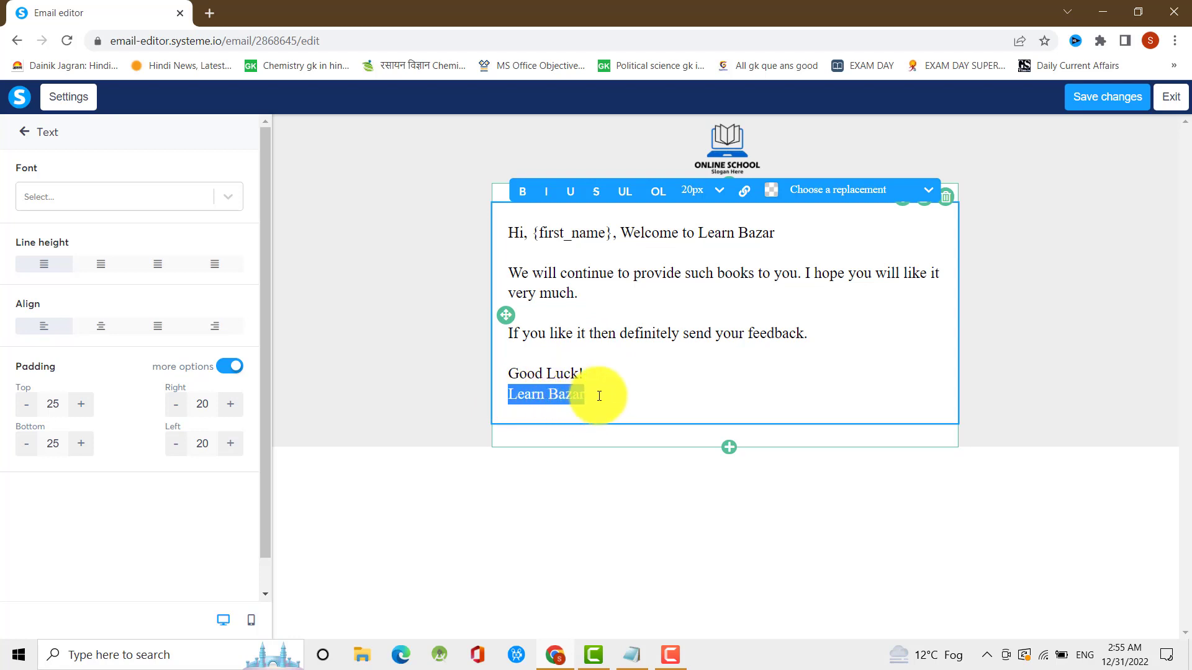
left_click(738, 192)
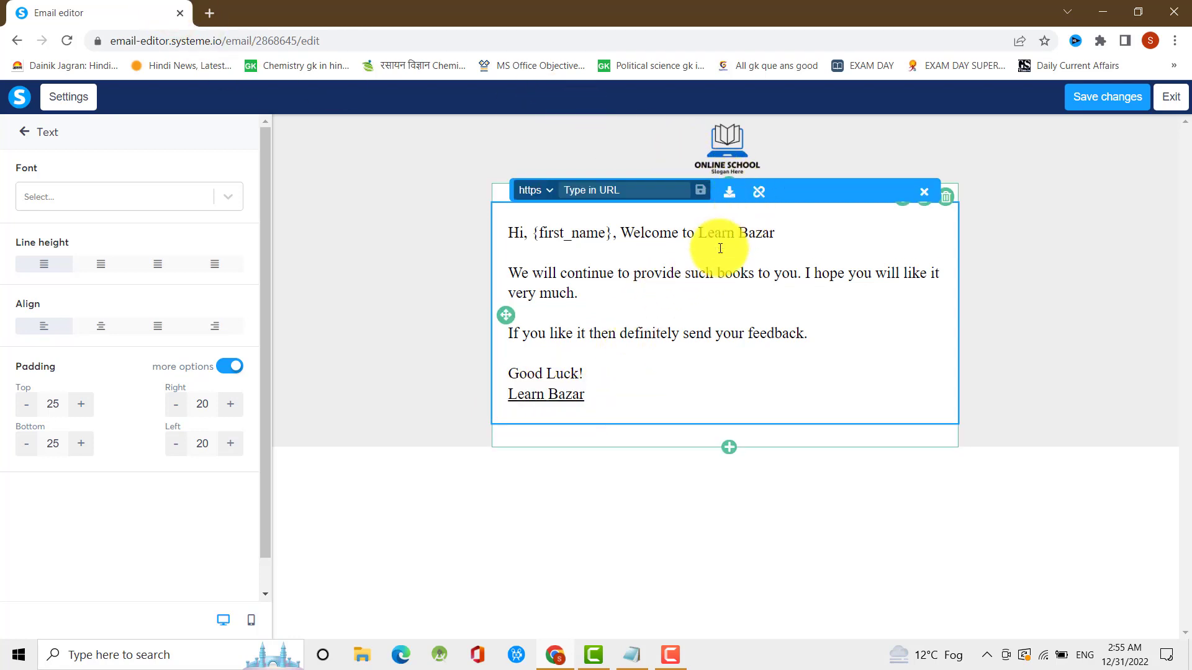
left_click(604, 192)
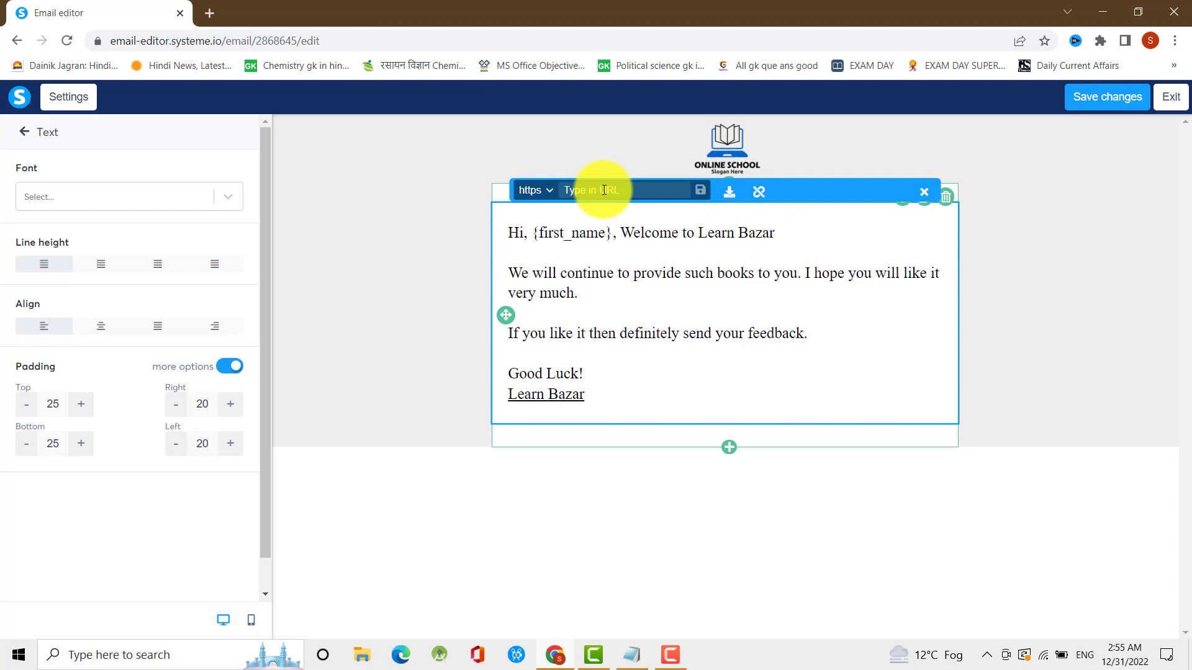
type("www.learnbazar.in")
left_click(700, 196)
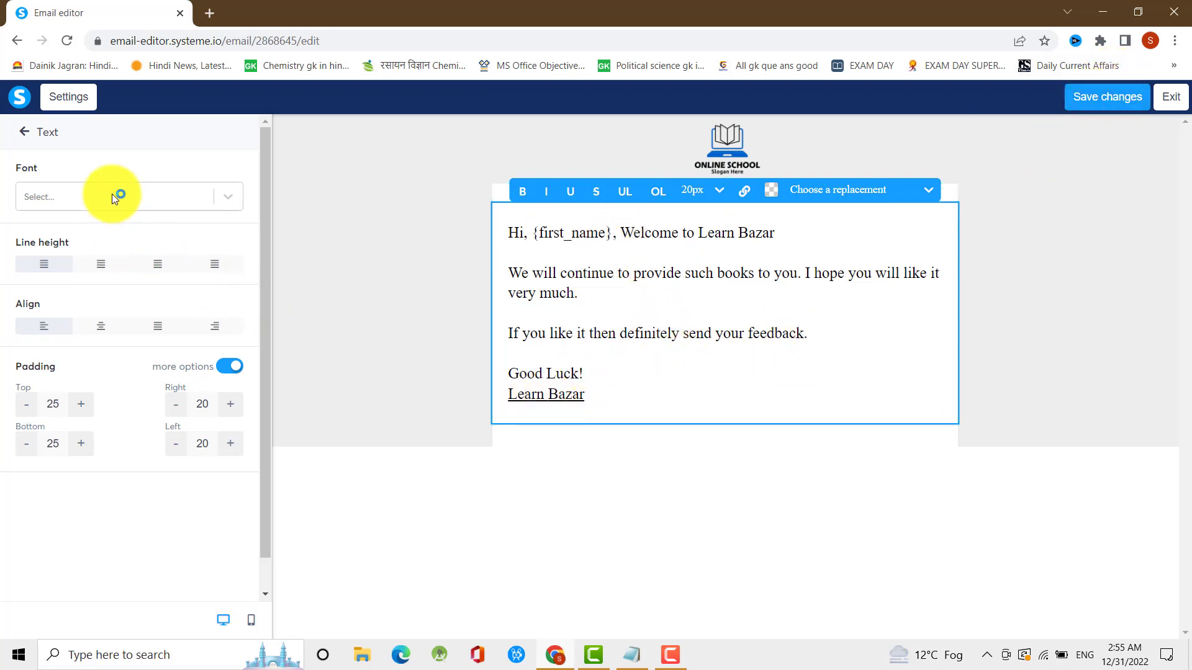
left_click(1090, 103)
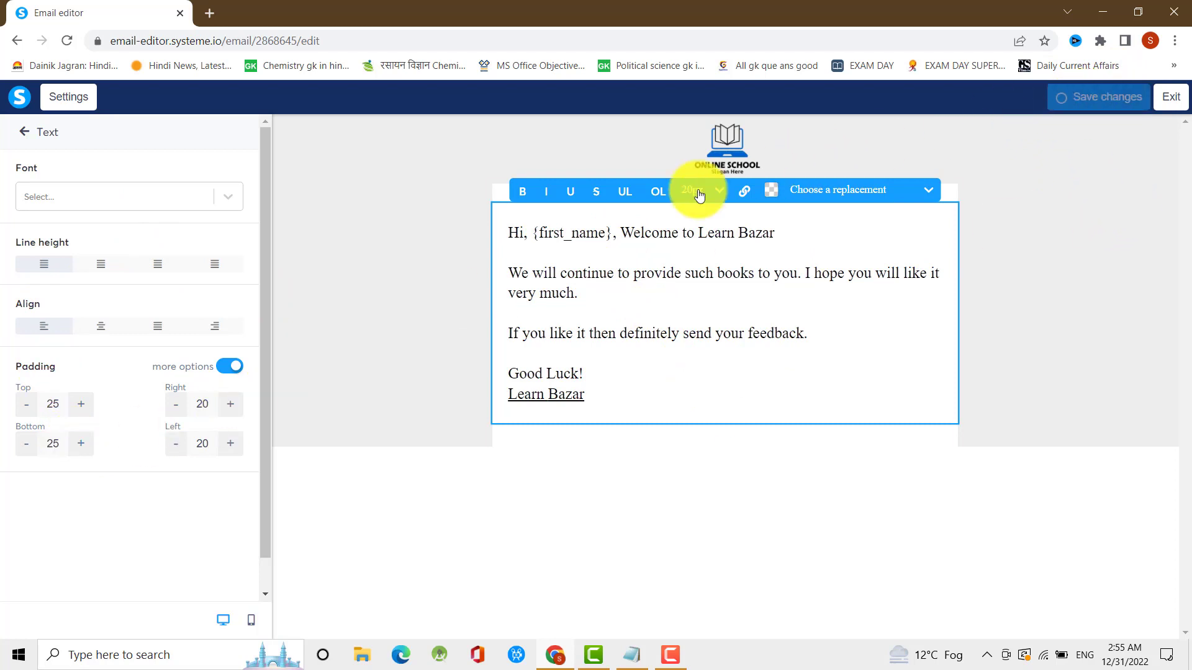
Clear the uploaded logo file from the image block at the head of the email
left_click(725, 143)
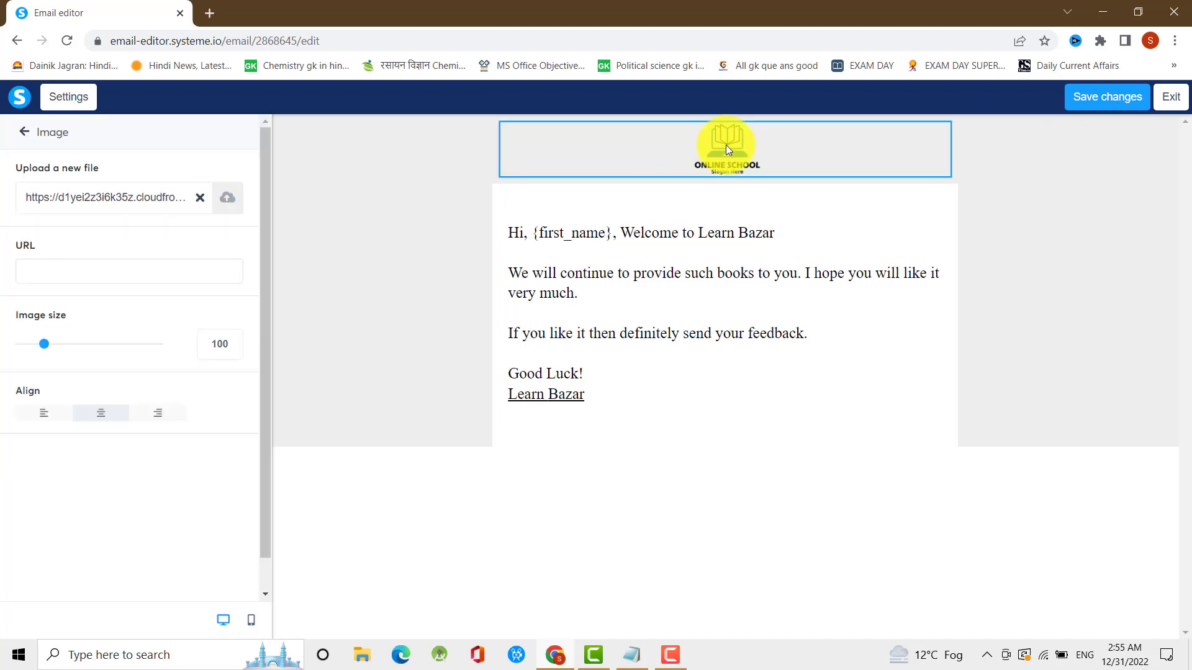
right_click(733, 152)
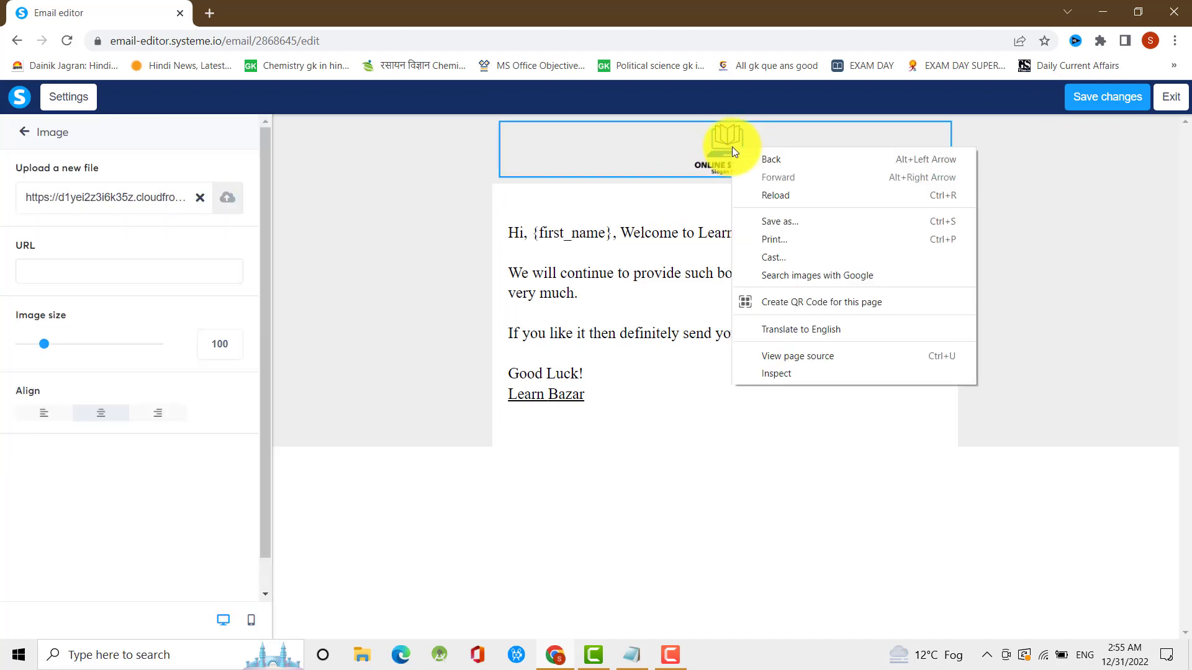
key("Escape")
key("Escape")
left_click(728, 163)
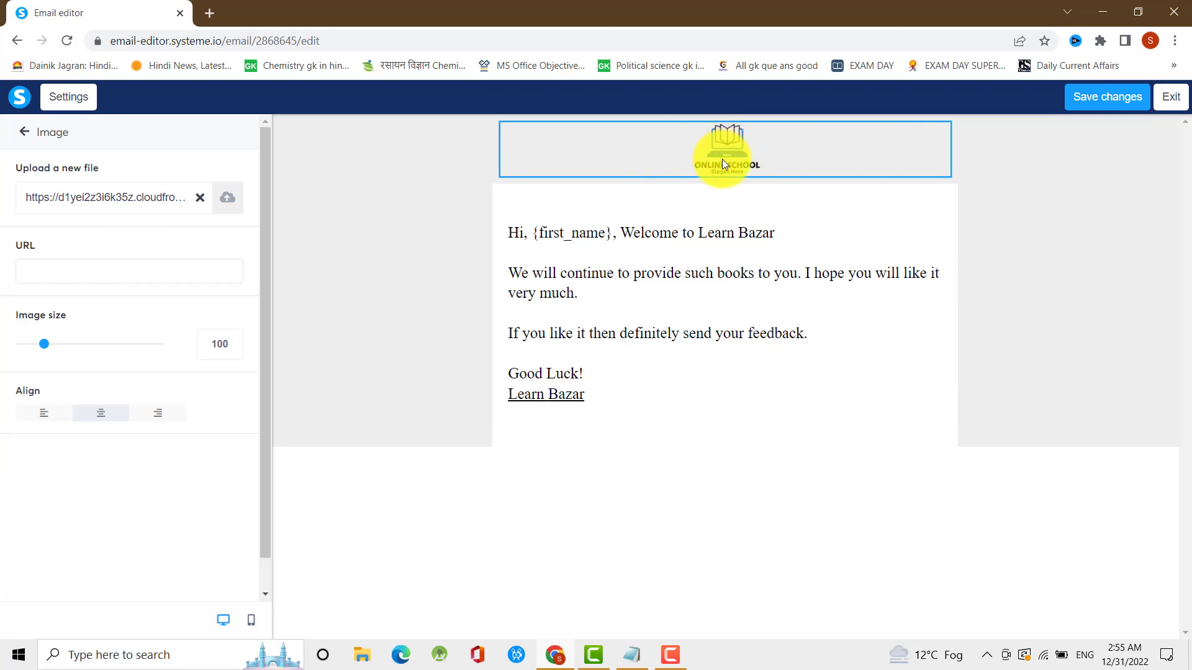
left_click(200, 198)
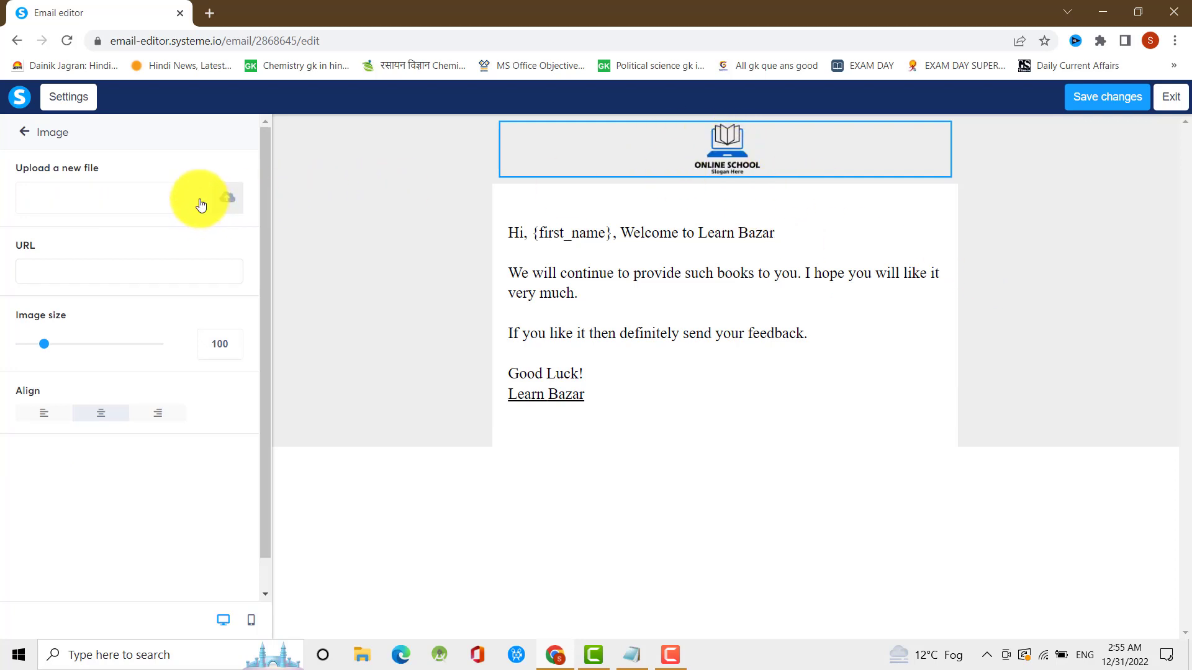
left_click(714, 158)
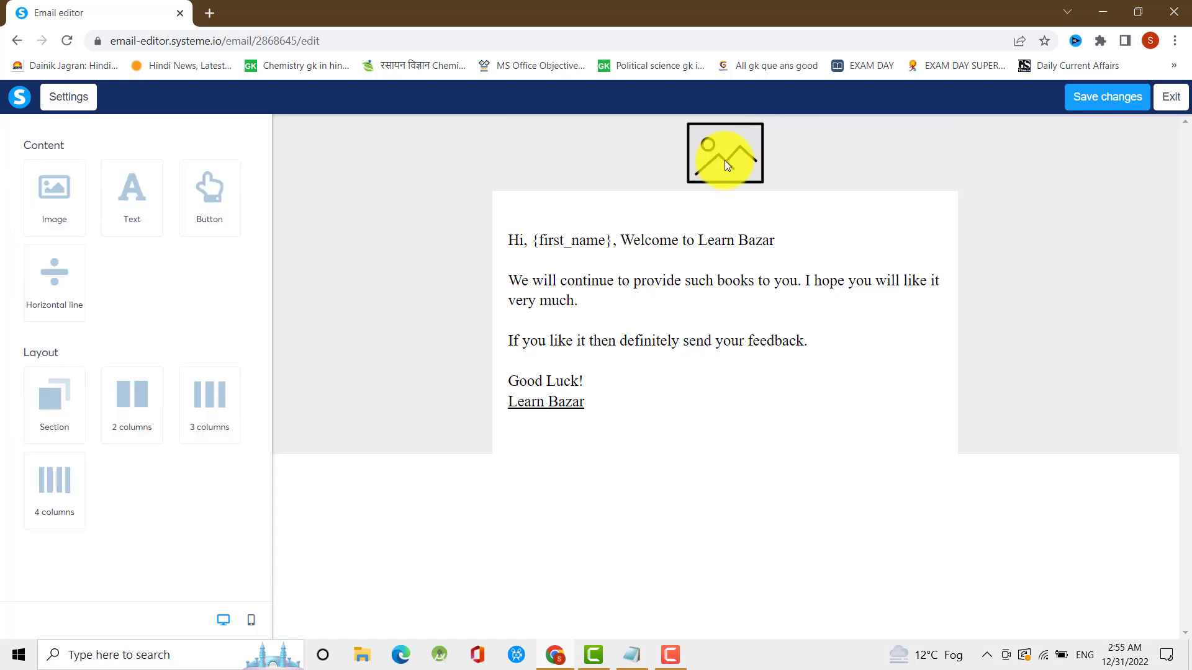
left_click(718, 155)
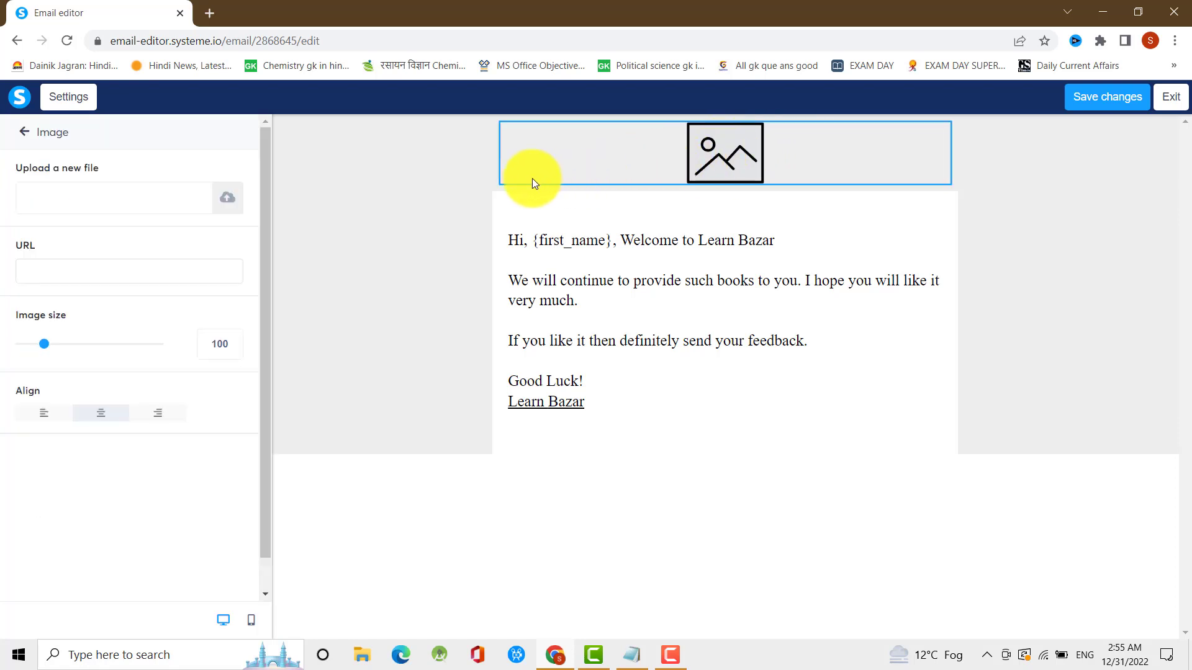
key("ctrl+a")
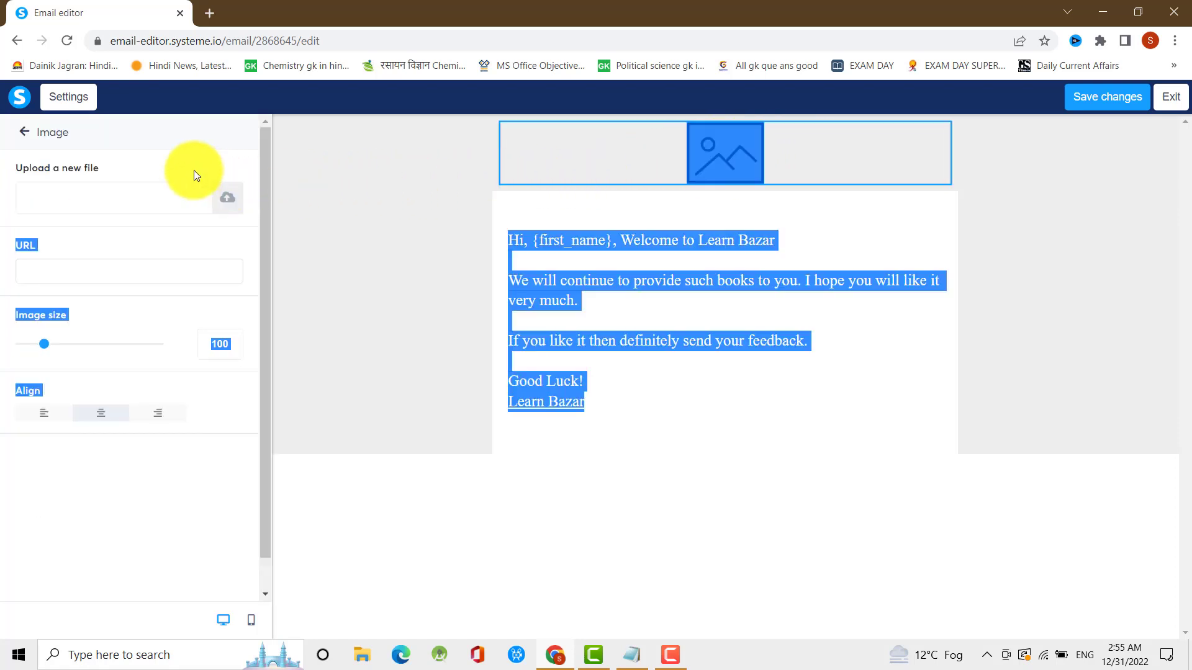
left_click(717, 159)
right_click(713, 153)
left_click(854, 157)
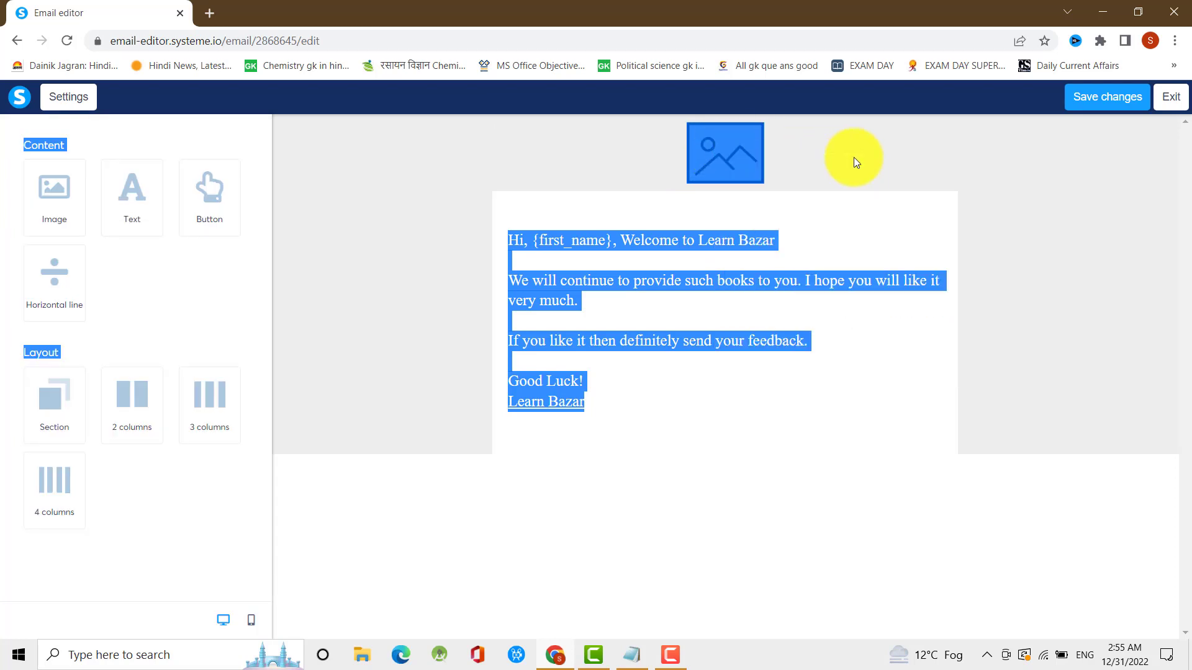
right_click(742, 154)
left_click(777, 159)
left_click(784, 135)
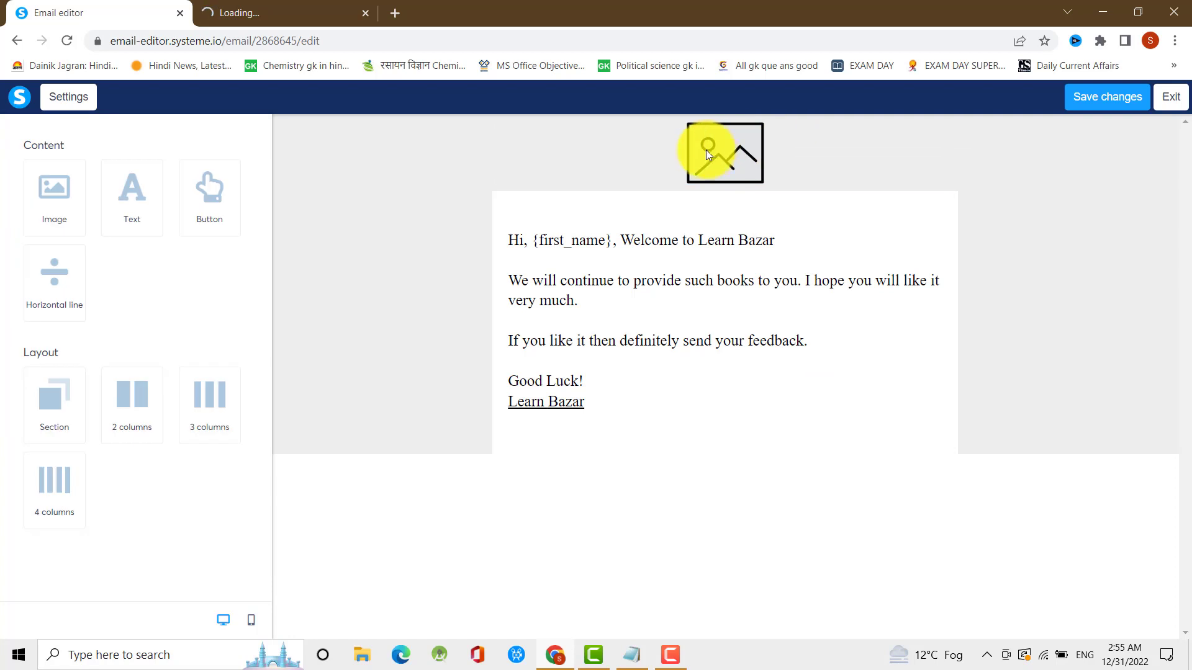
right_click(705, 150)
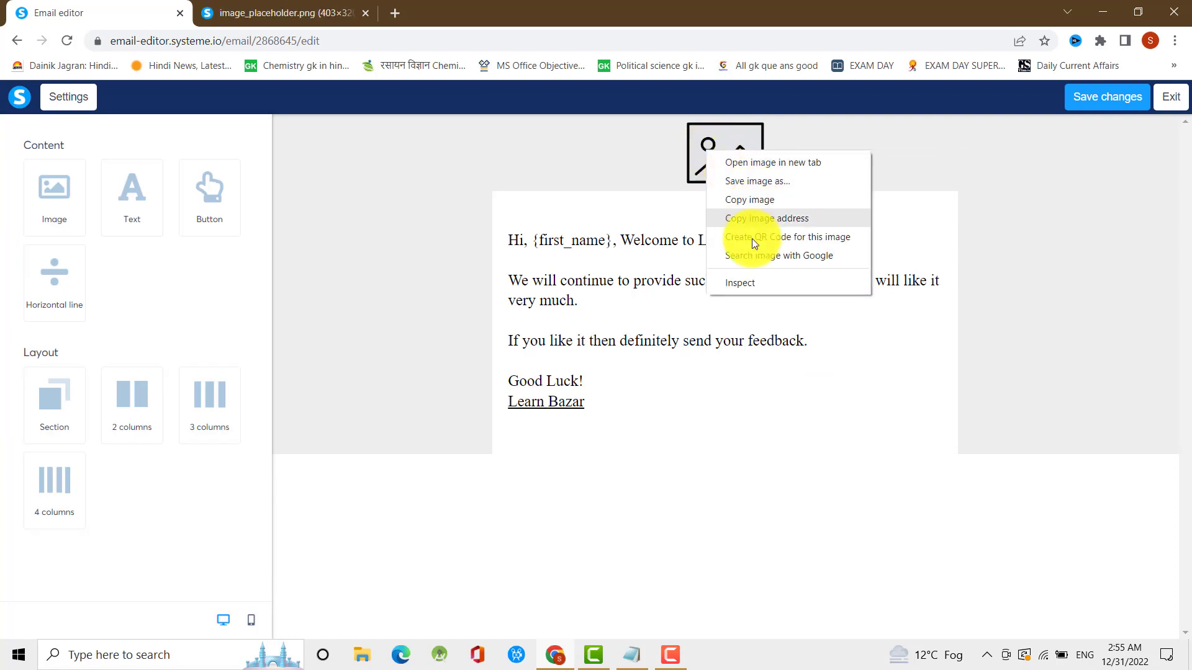
left_click(728, 160)
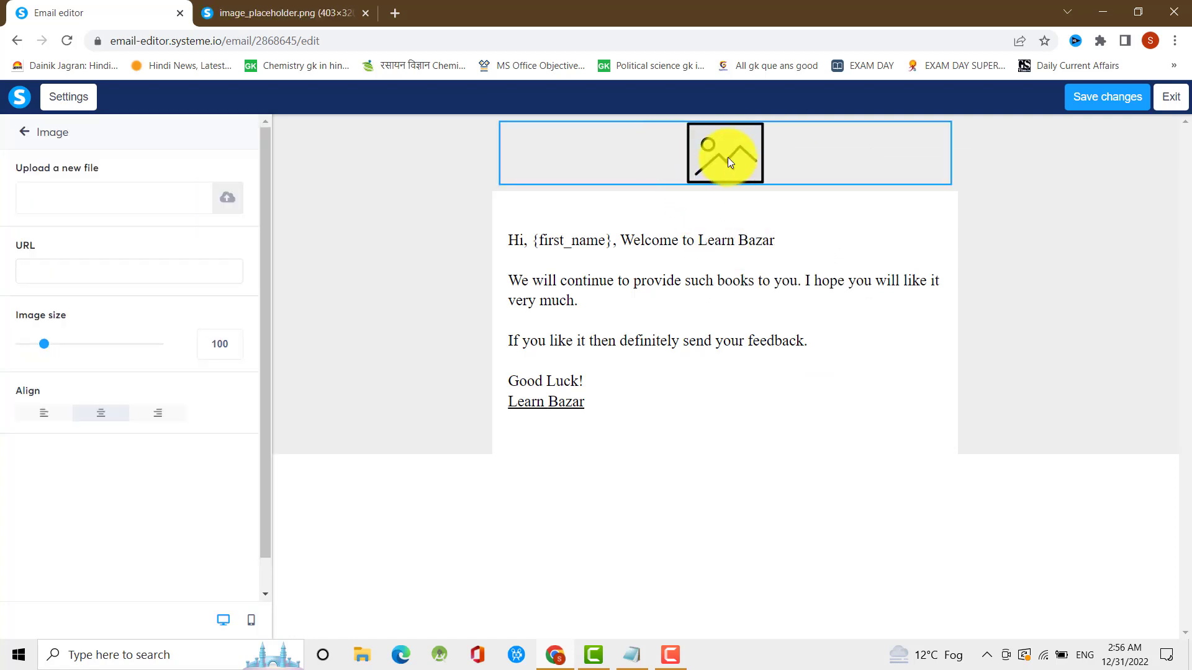
left_click(1045, 174)
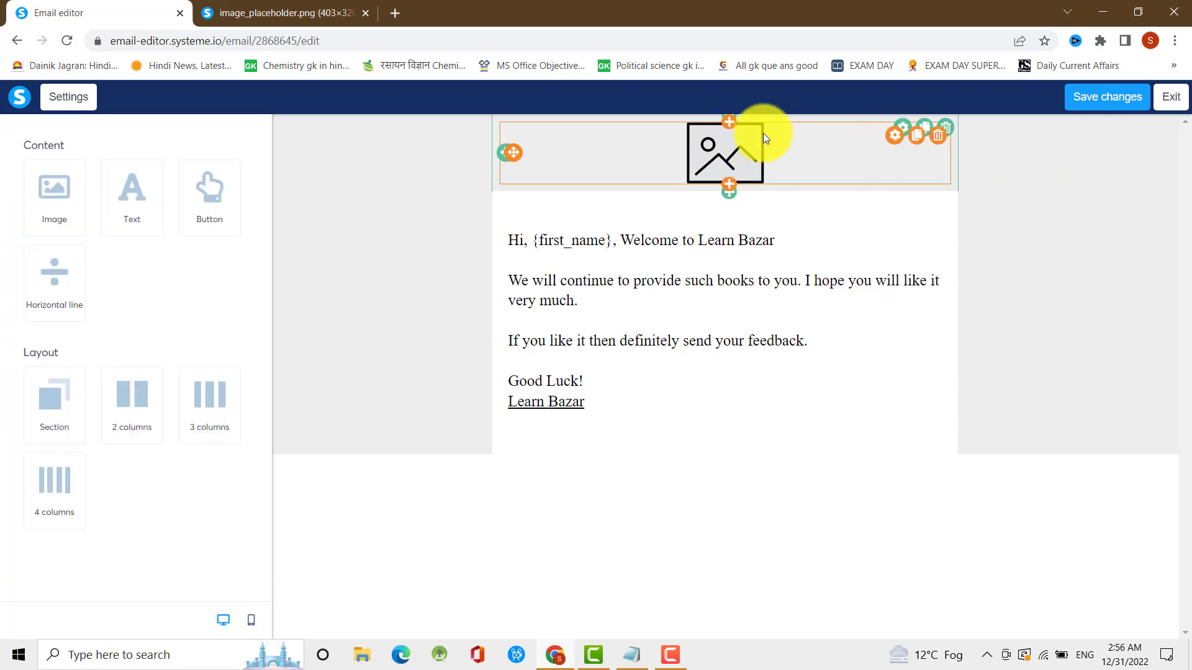
Delete the placeholder image from the head of the email together with the empty section that held it
left_click(937, 134)
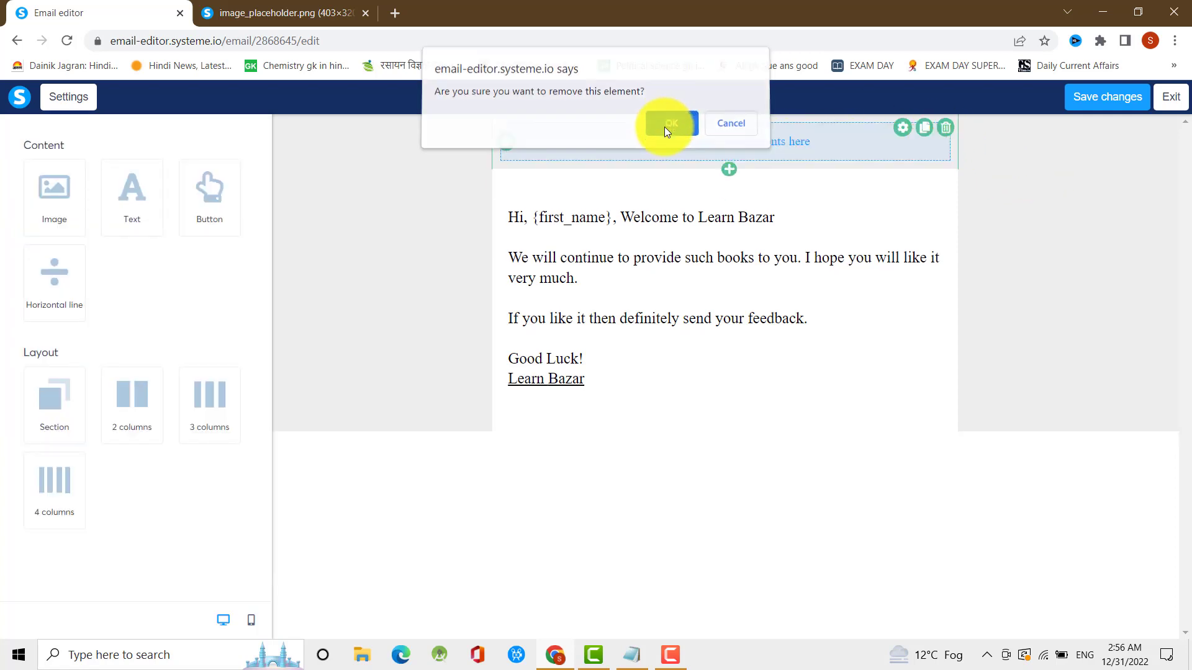
left_click(664, 126)
left_click(946, 129)
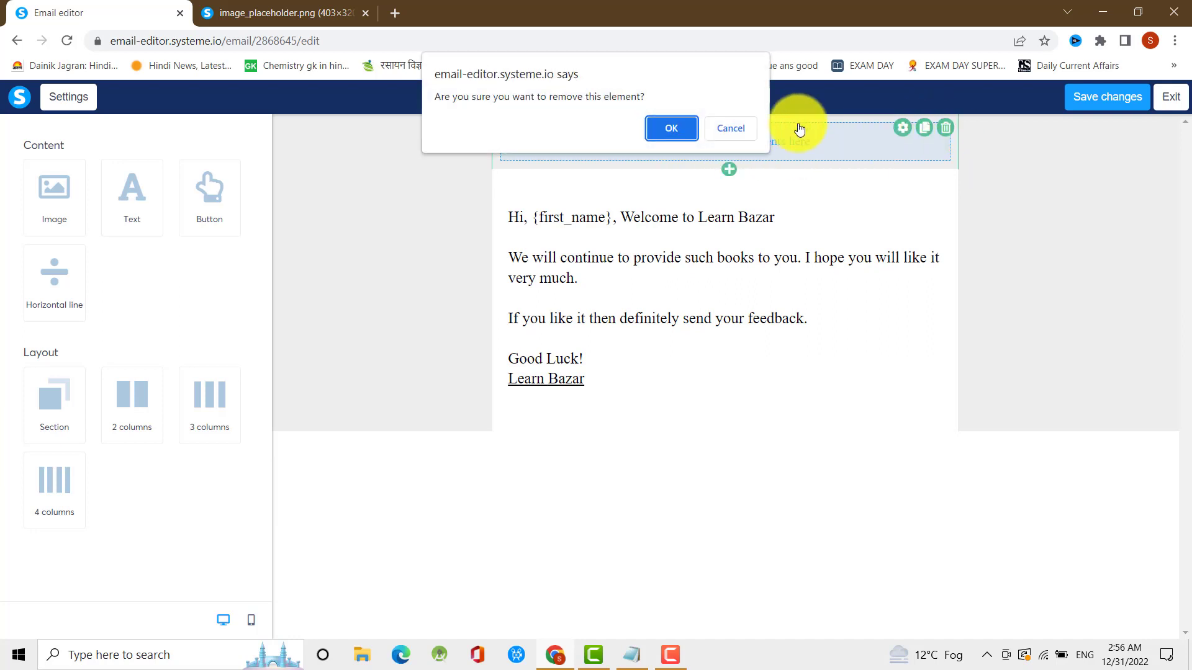
left_click(661, 126)
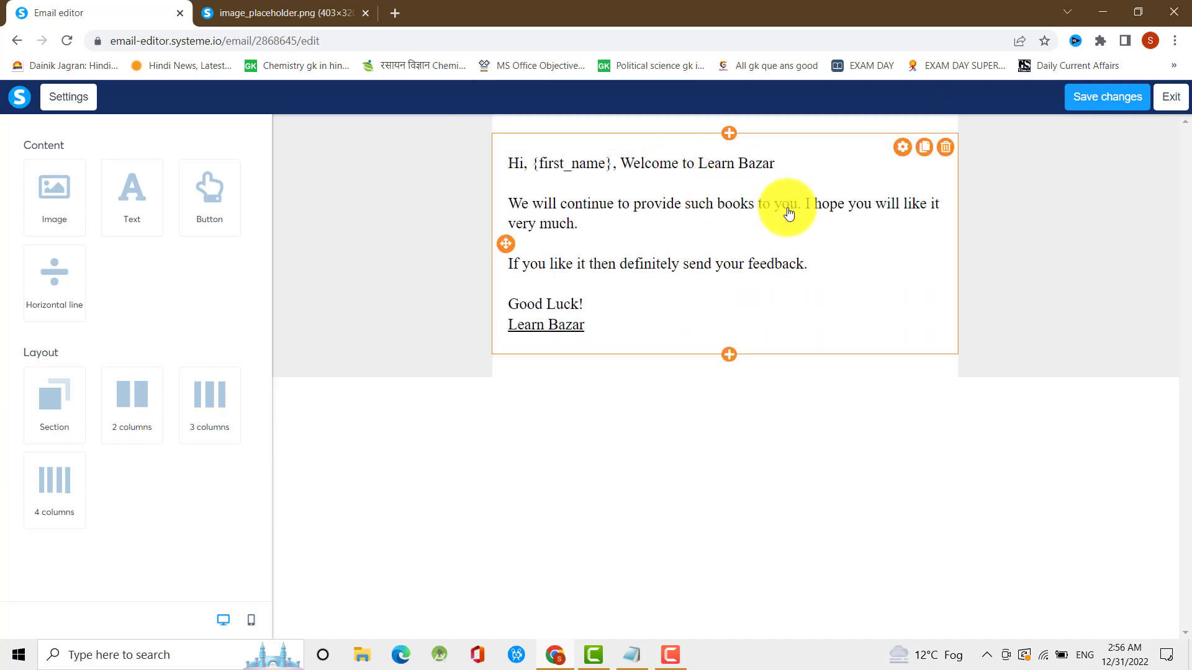
Save the email's changes and exit the editor to check the message on the campaign email's settings page
left_click(1101, 101)
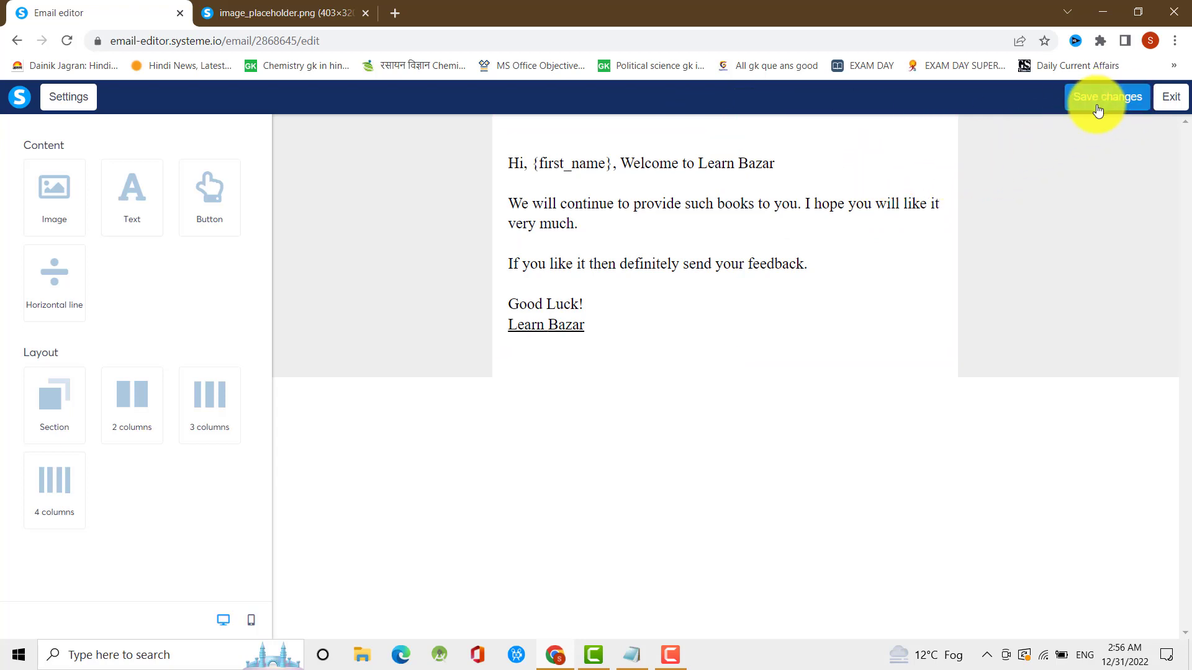
left_click(1173, 106)
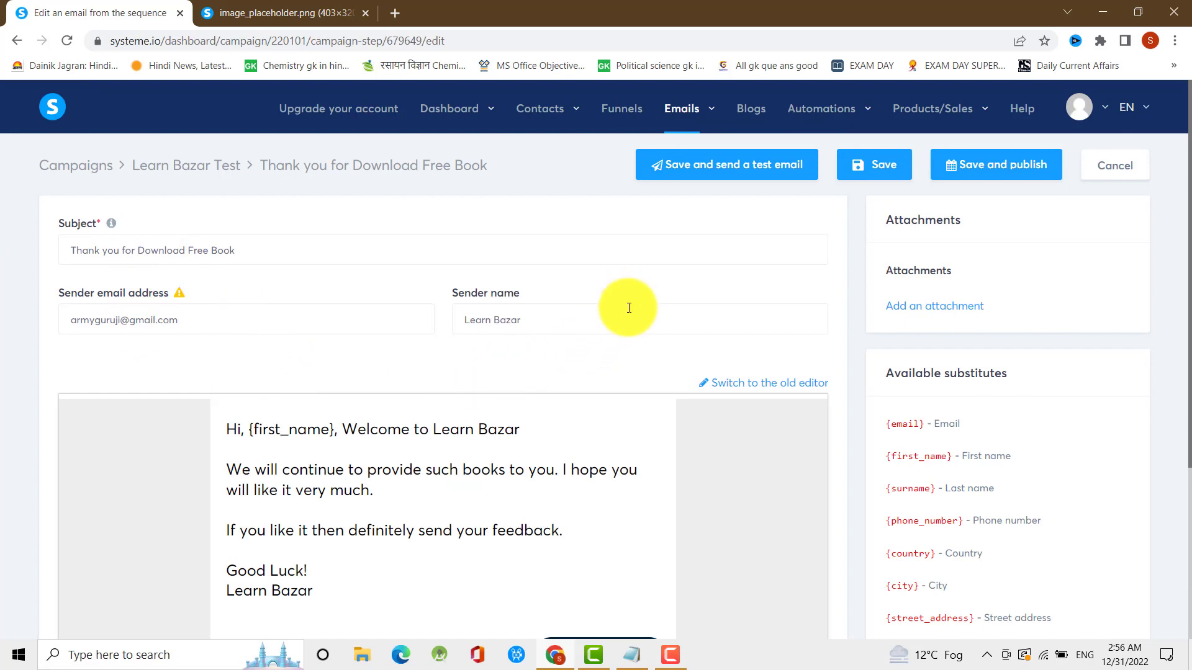
scroll(532, 333, "down", 3)
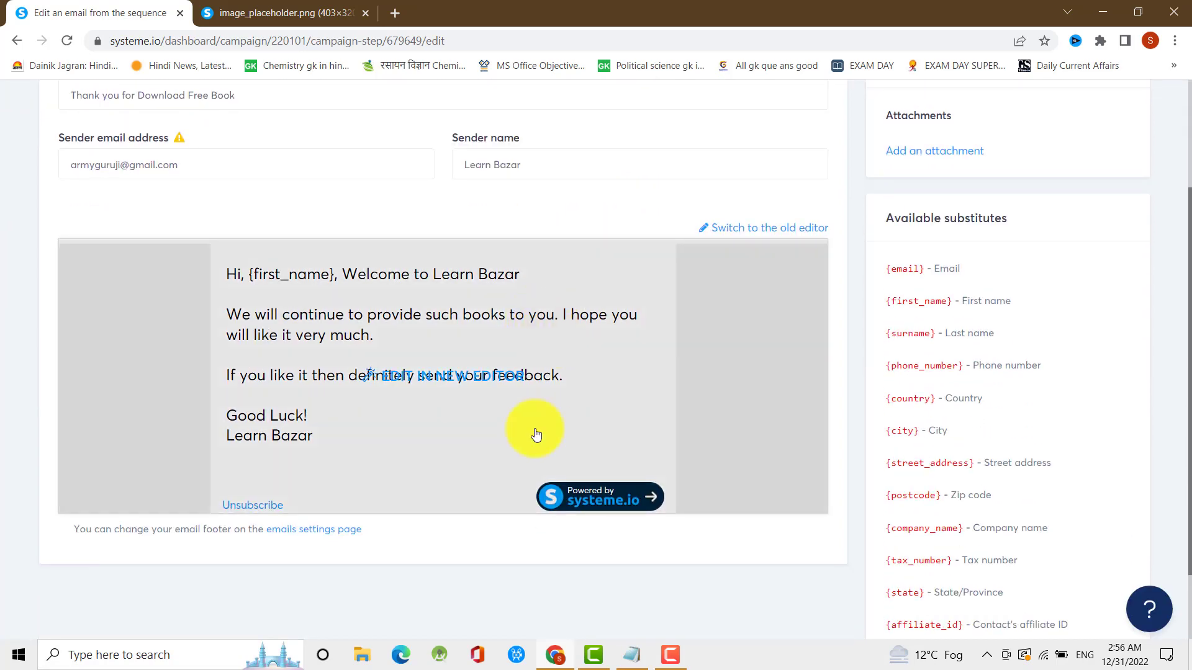
scroll(429, 397, "up", 2)
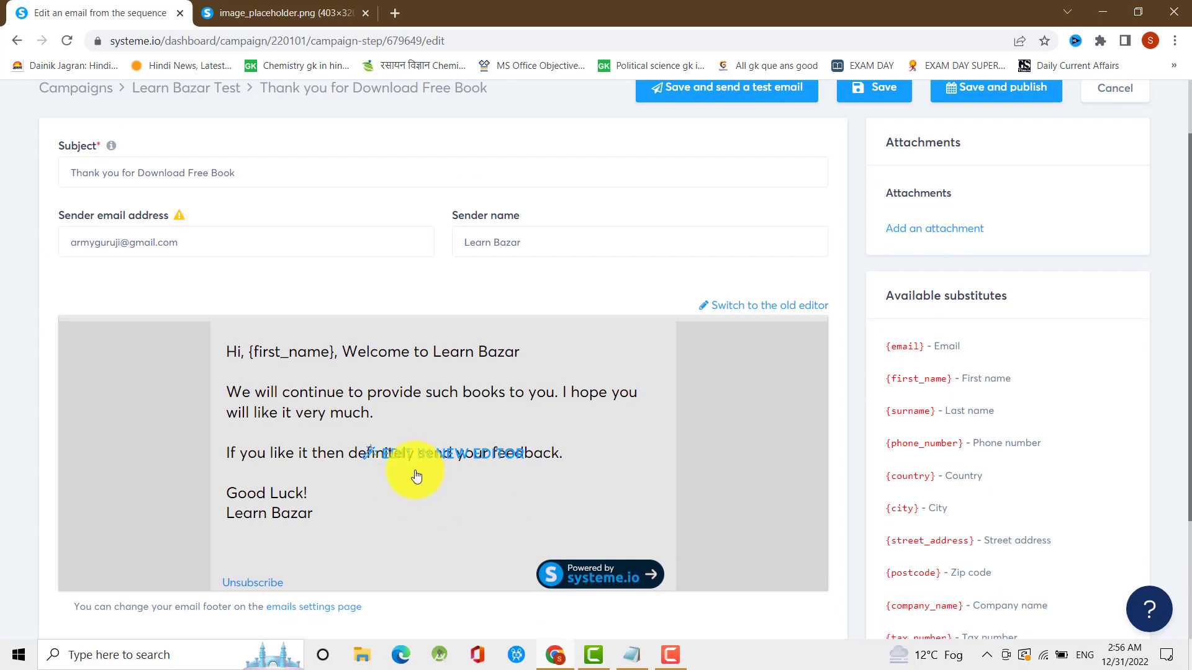
scroll(326, 369, "up", 2)
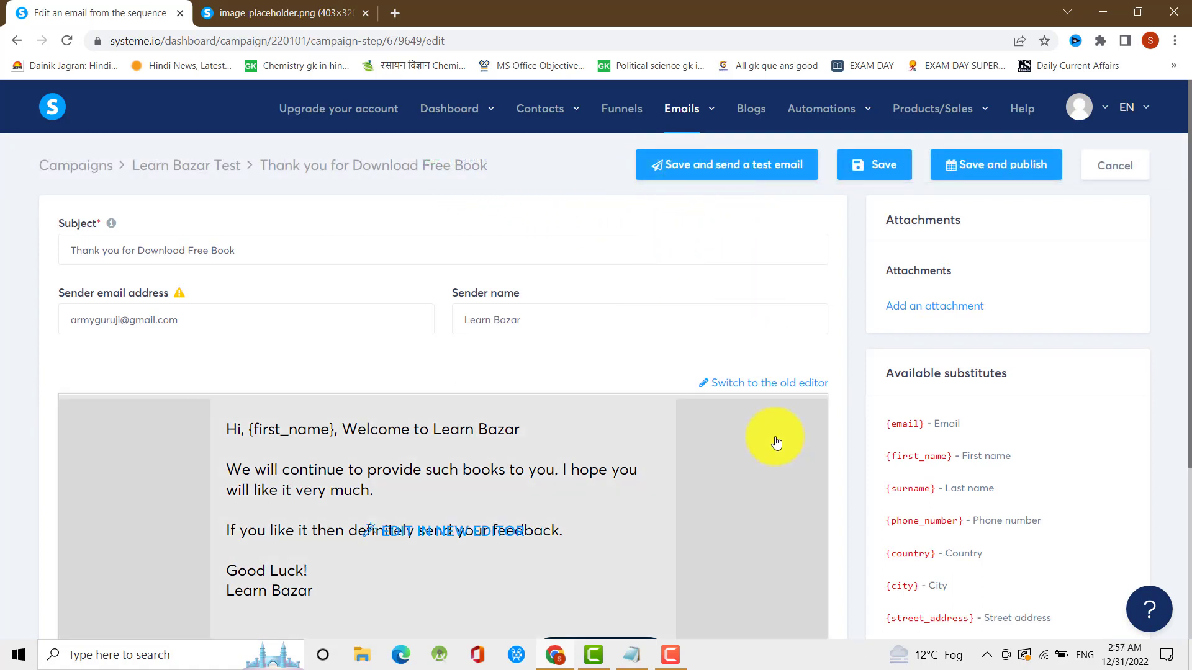
mouse_move(695, 433)
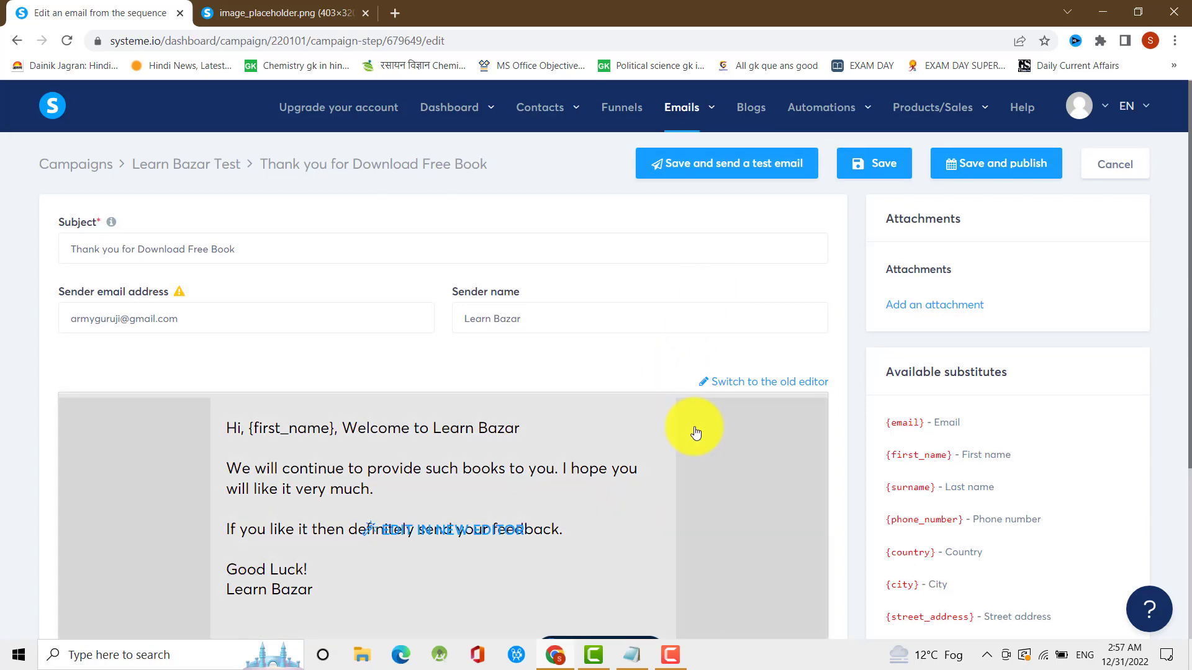
scroll(486, 491, "down", 1)
scroll(683, 456, "up", 1)
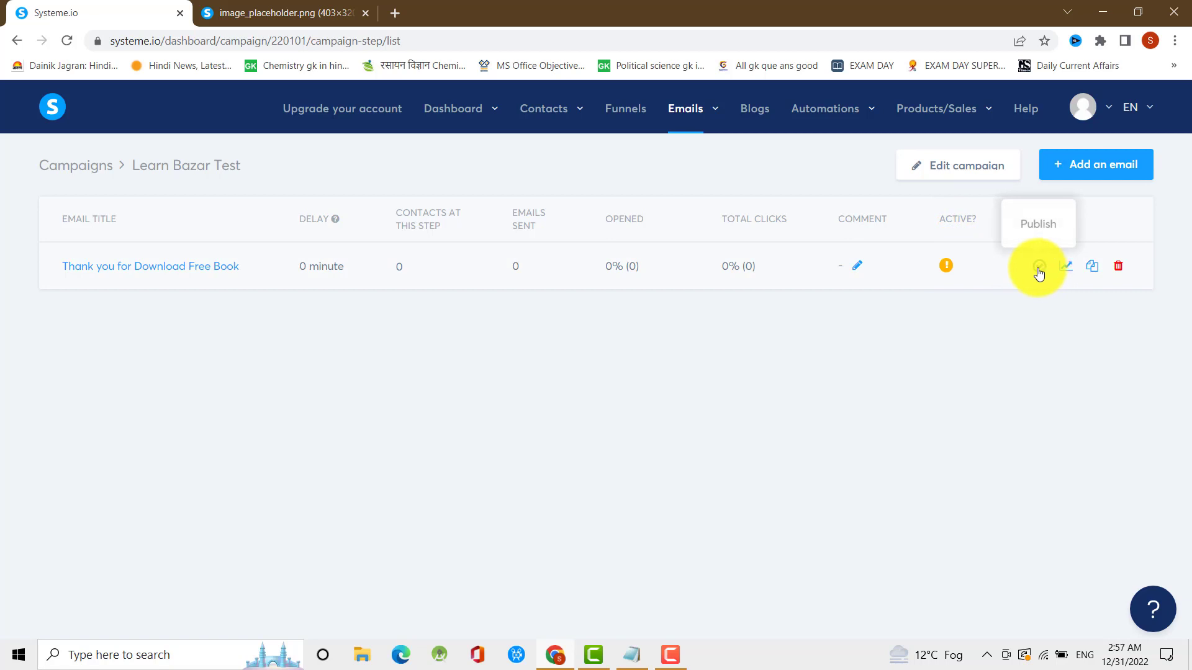
Publish the "Thank you for Download Free Book" email with a sending delay of 0 minutes
left_click(1039, 270)
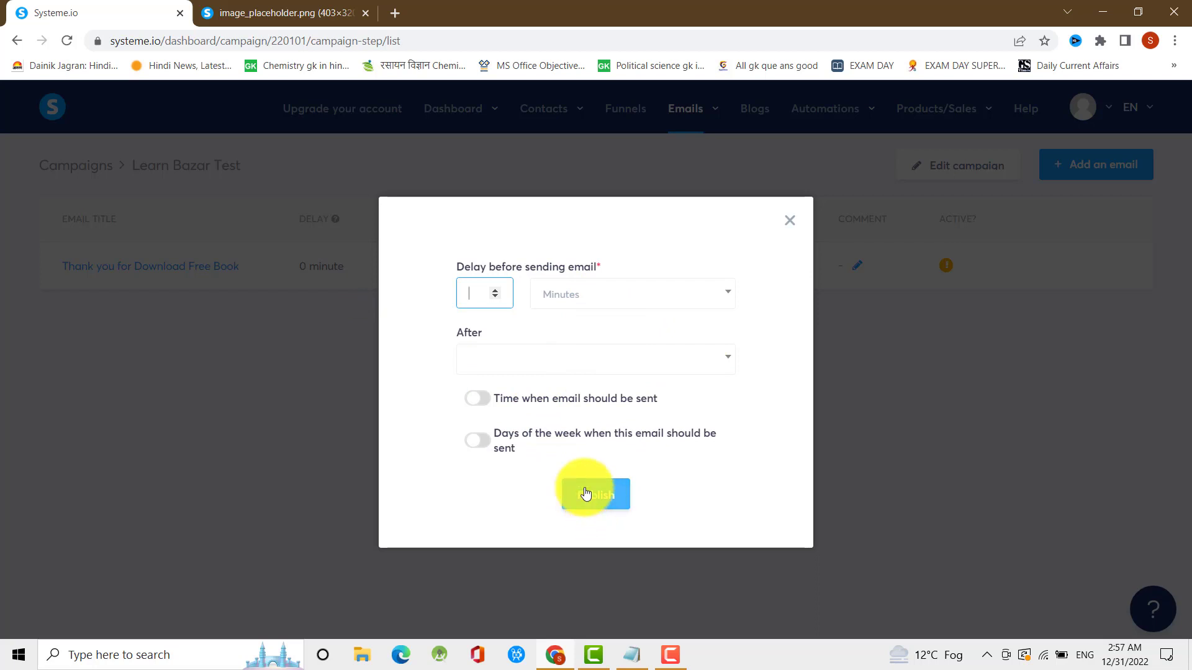
left_click(703, 295)
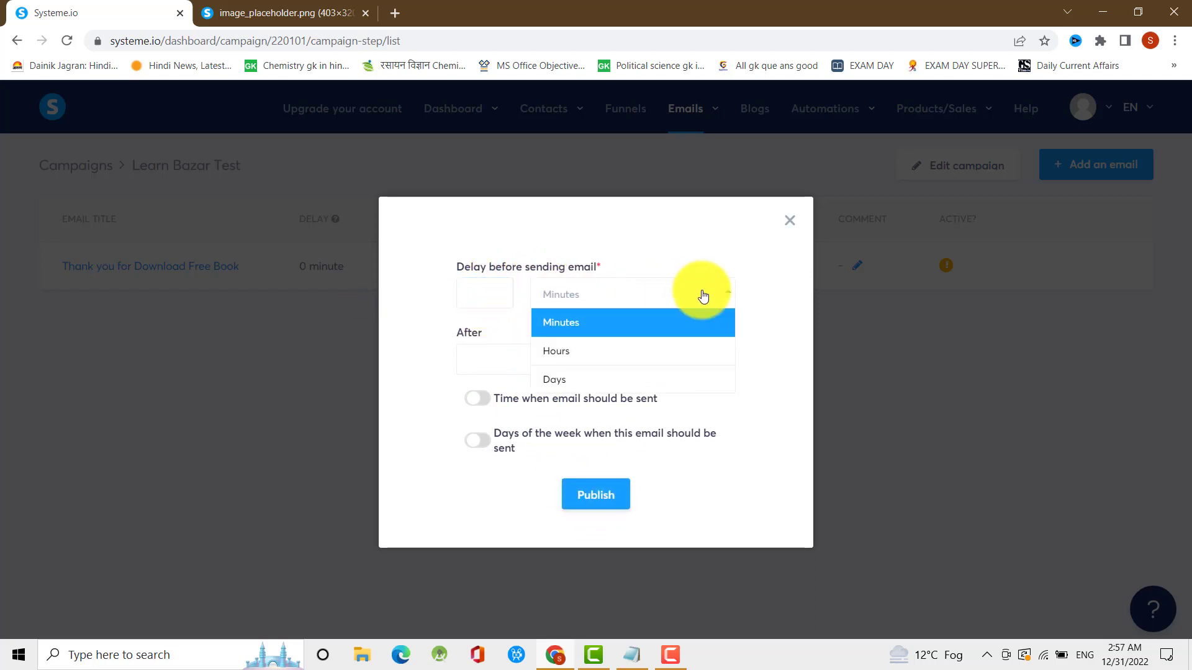
left_click(703, 296)
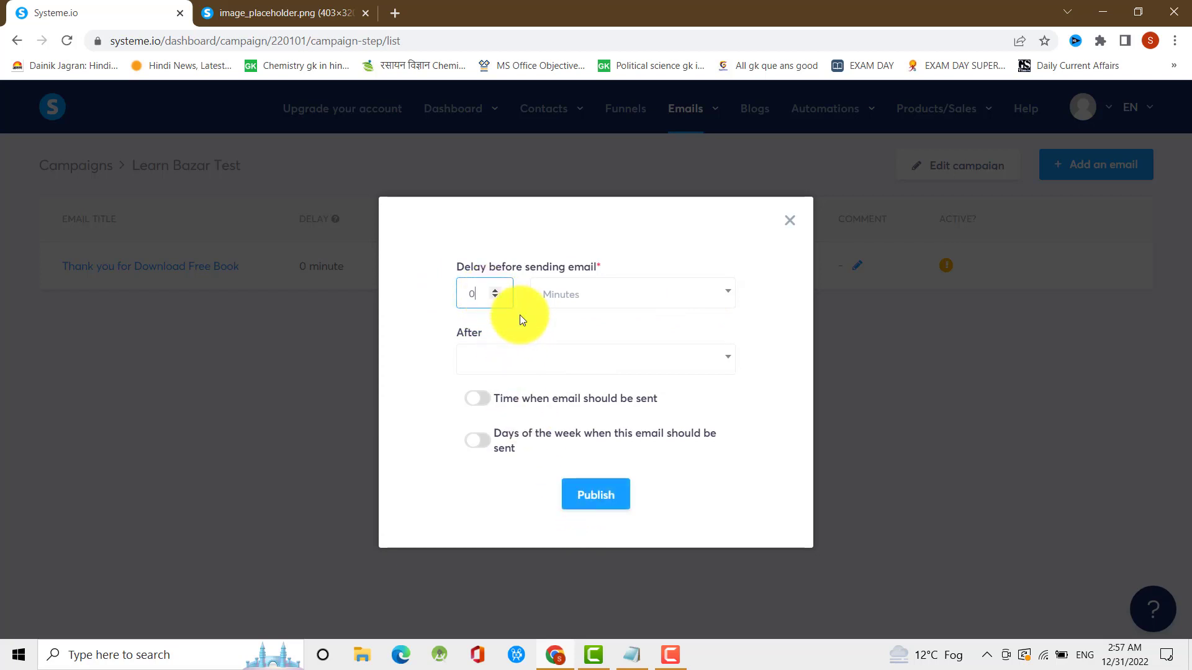
left_click(589, 504)
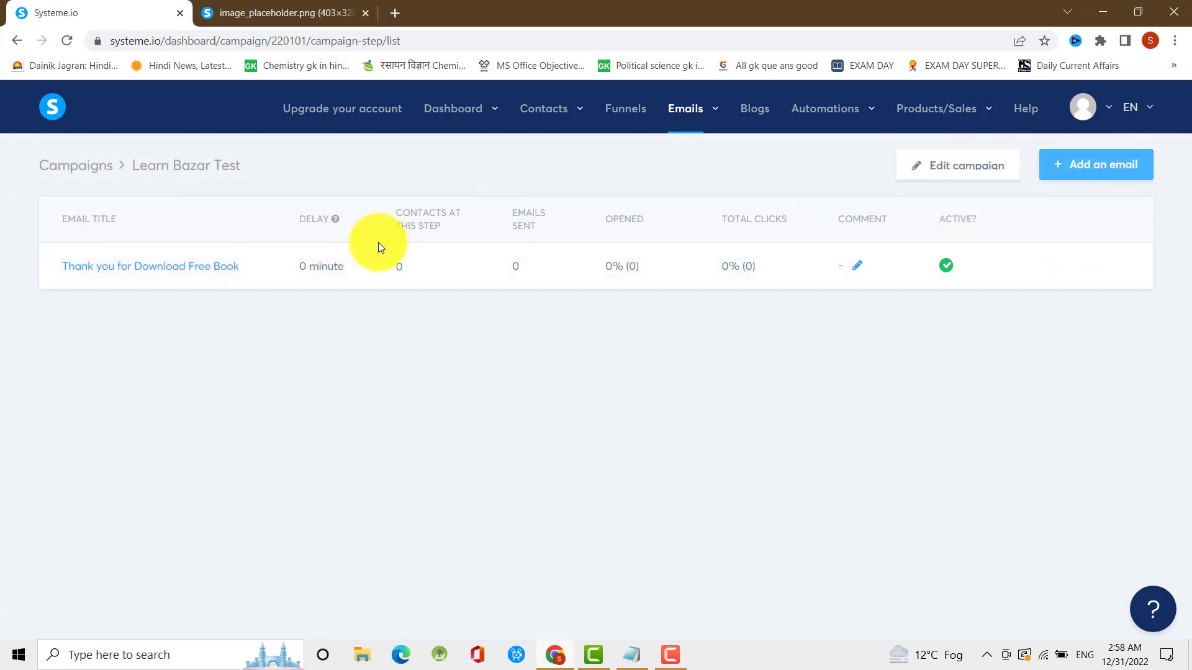
Reopen the published "Thank you for Download Free Book" email, close the leftover placeholder image page and save the email
left_click(135, 267)
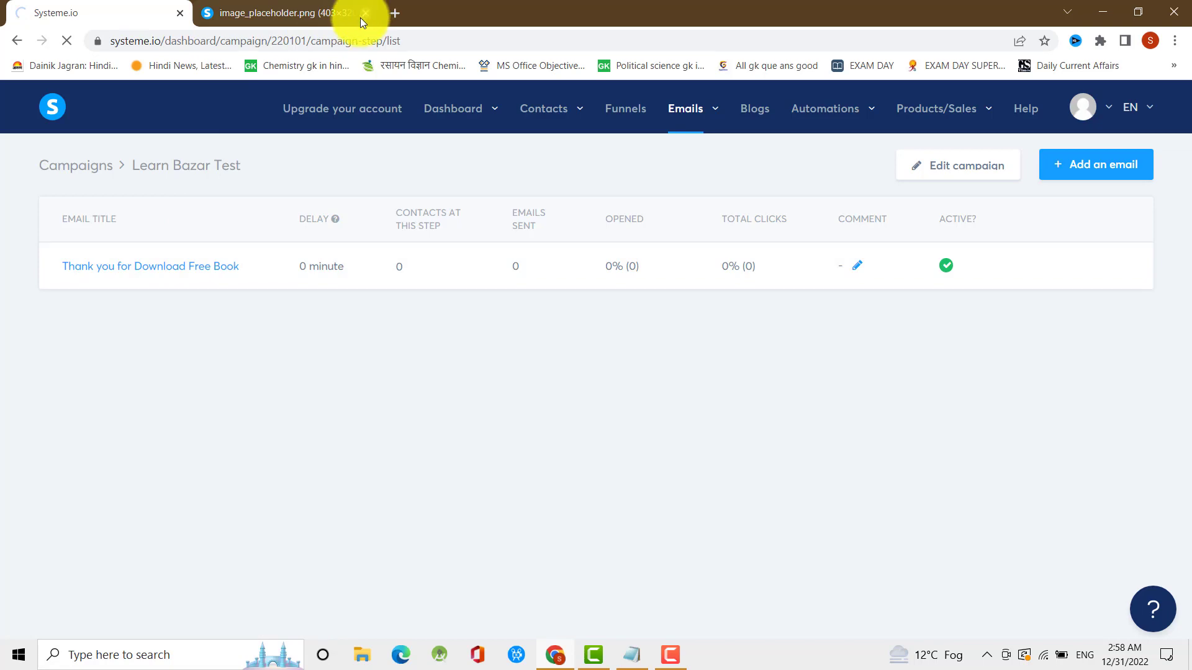
left_click(364, 13)
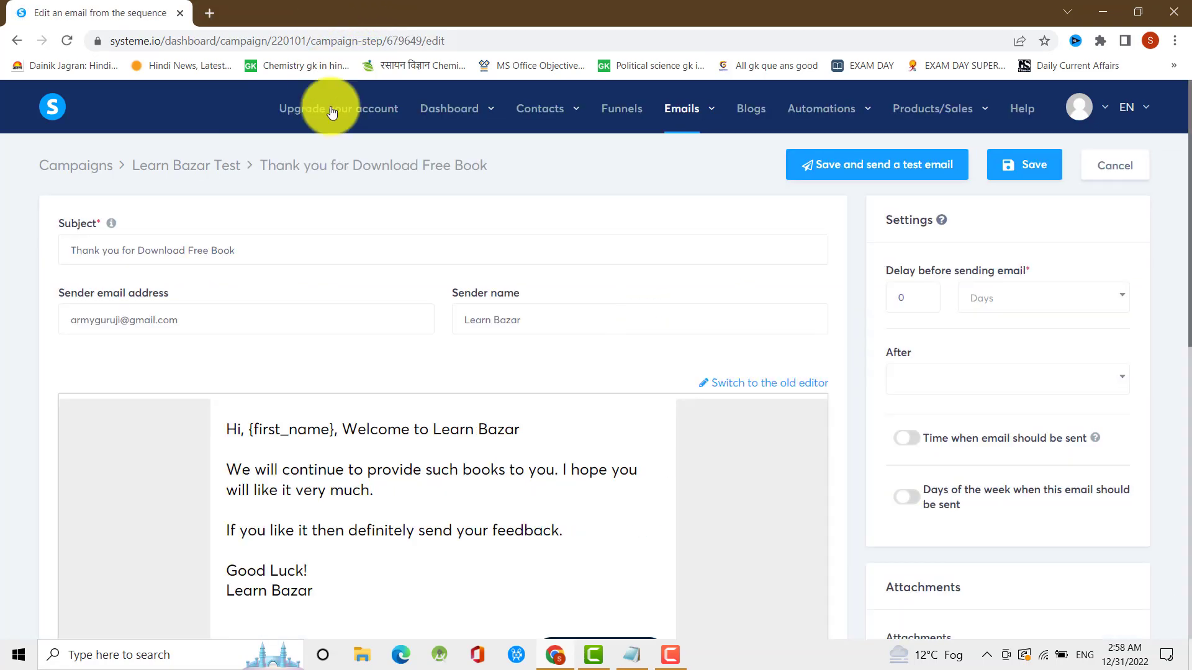
scroll(556, 345, "down", 3)
scroll(556, 345, "up", 3)
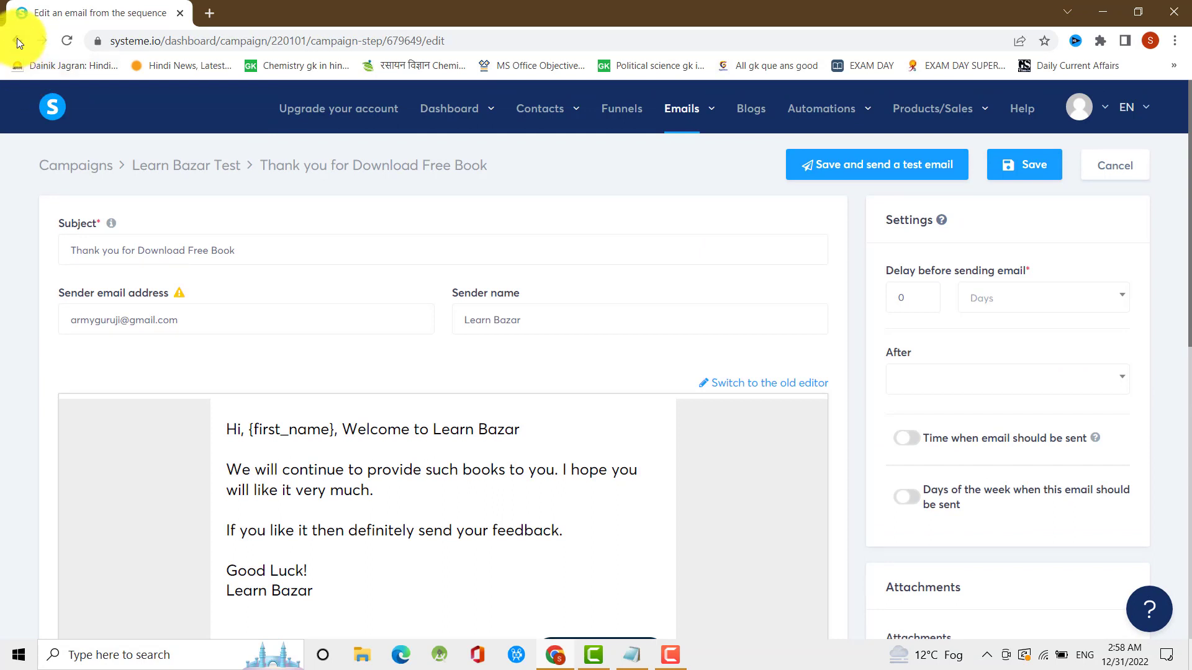
left_click(1030, 162)
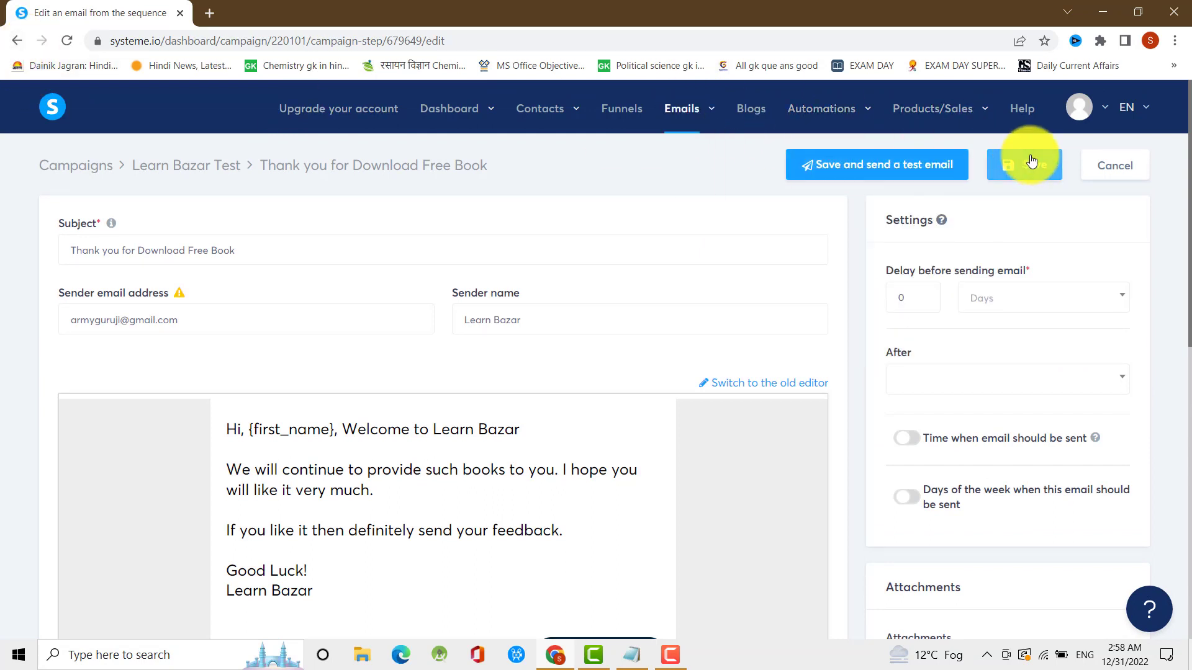
Go to the automation rules and start creating a new rule
mouse_move(815, 123)
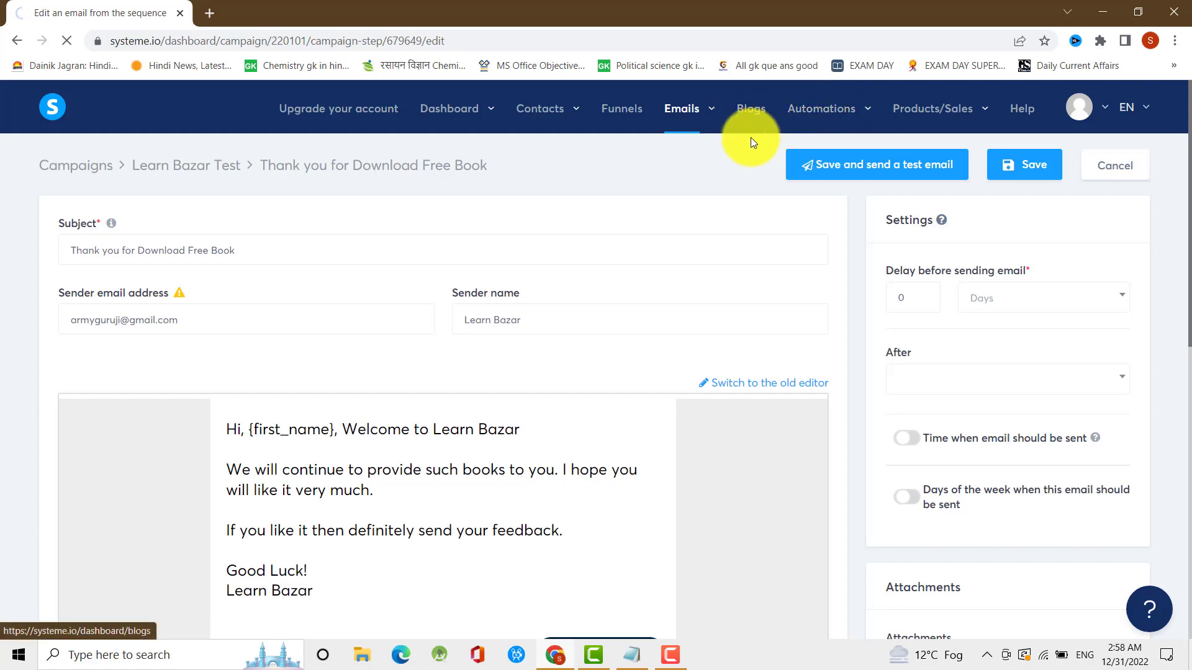
mouse_move(889, 134)
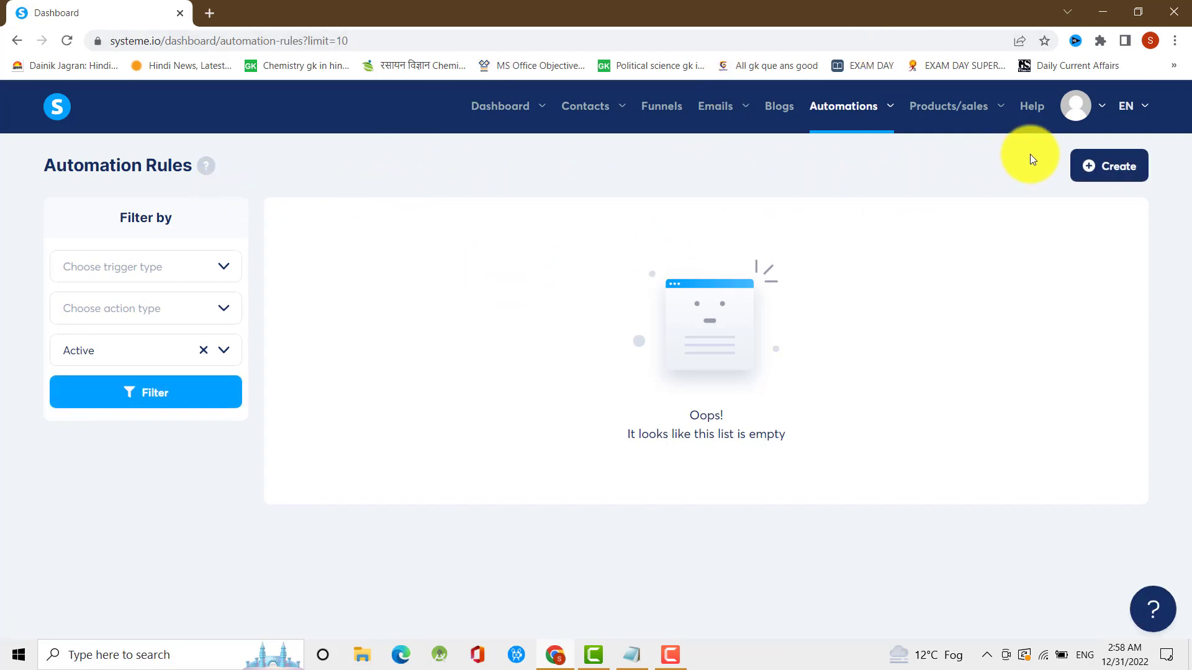
left_click(1080, 170)
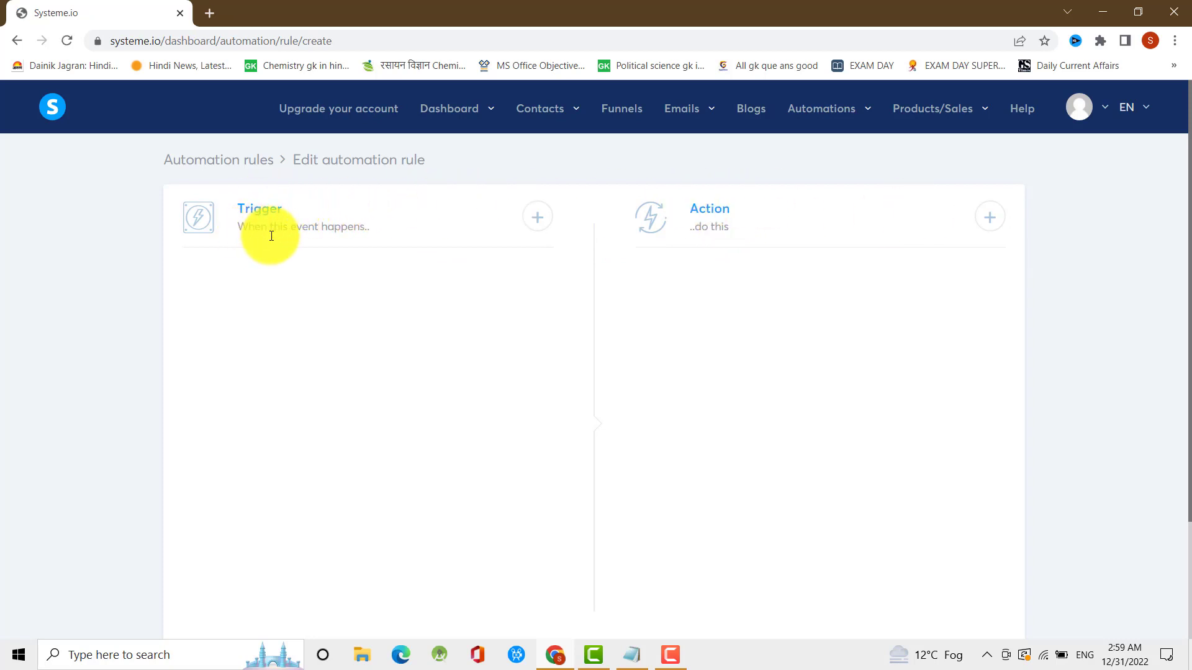
Add the "Funnel step form subscribed" trigger to the new automation rule
left_click(538, 224)
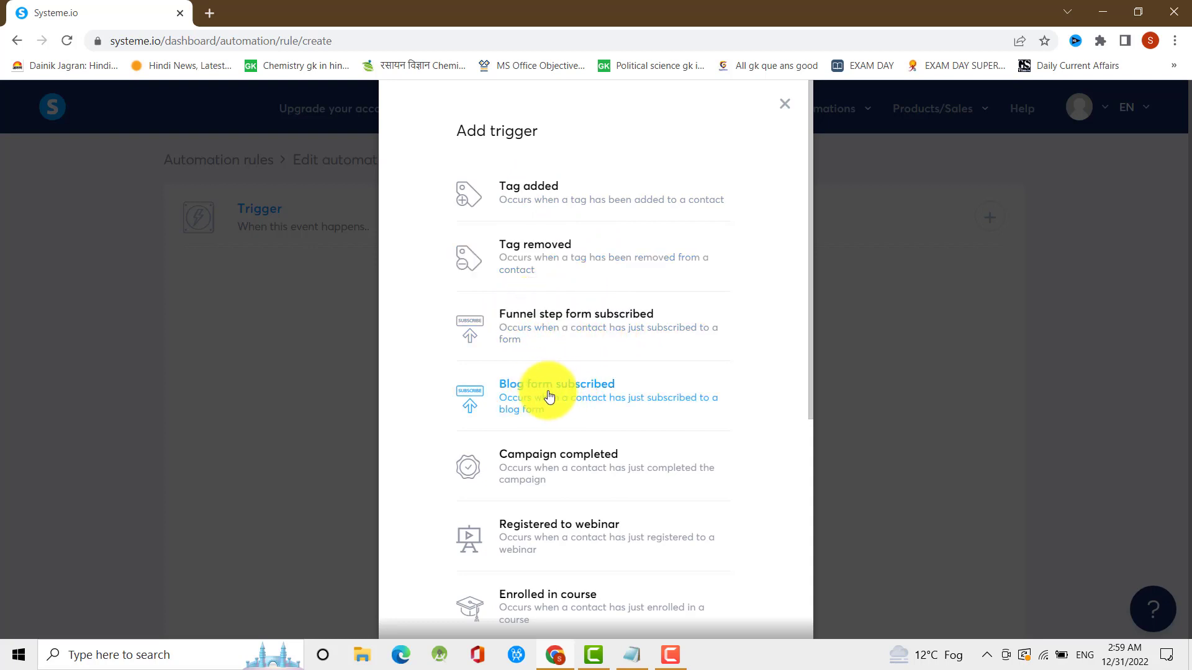
scroll(607, 400, "down", 1)
scroll(608, 401, "down", 1)
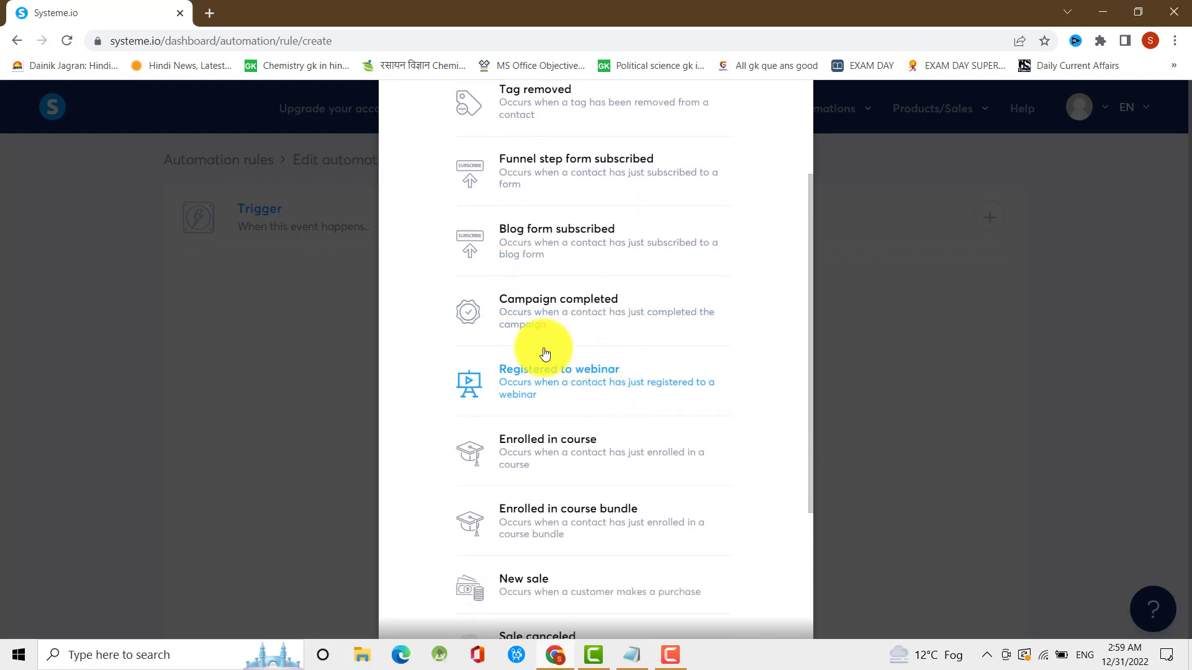
scroll(587, 316, "down", 2)
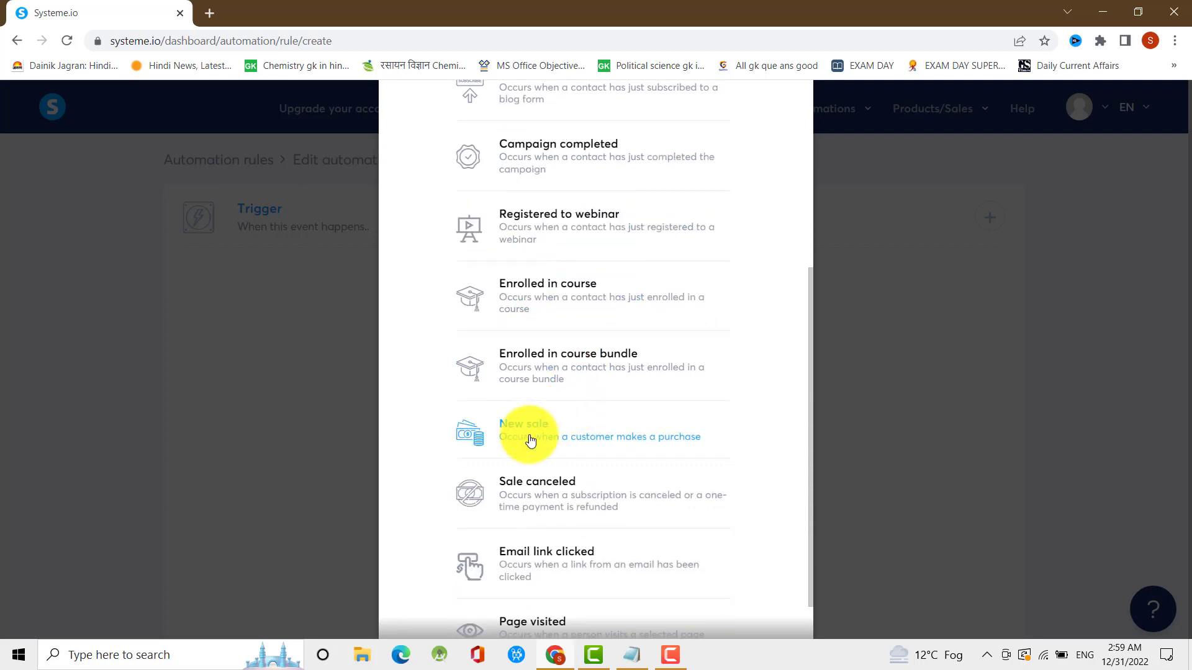
scroll(569, 467, "down", 1)
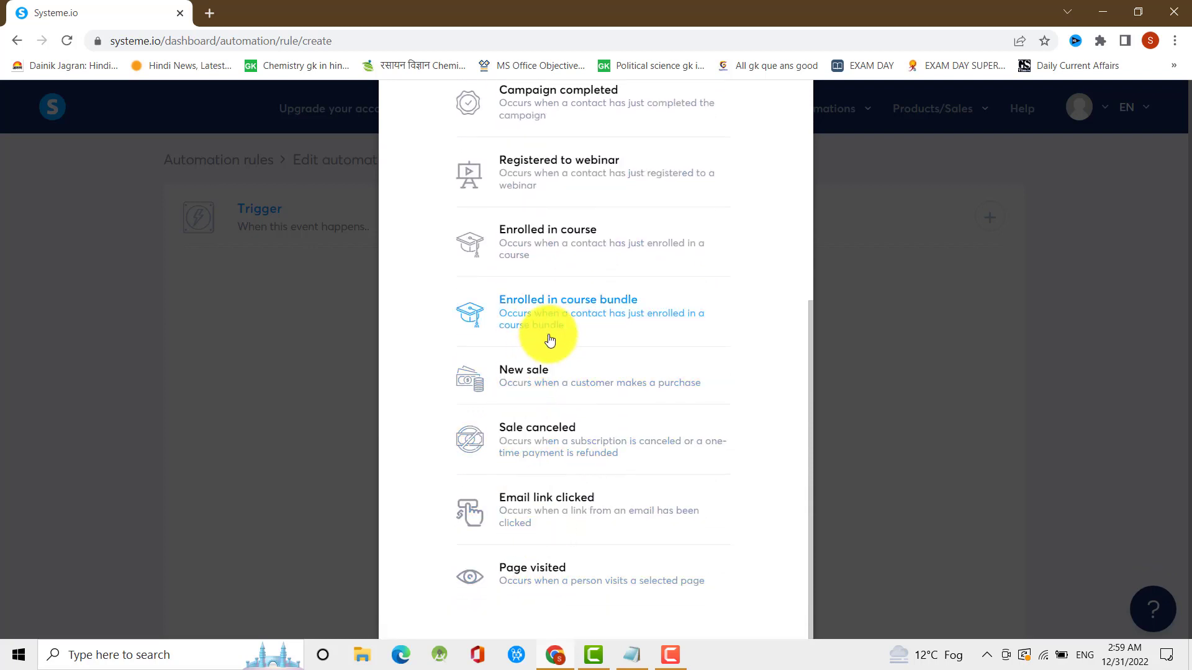
scroll(548, 339, "up", 4)
scroll(552, 341, "up", 1)
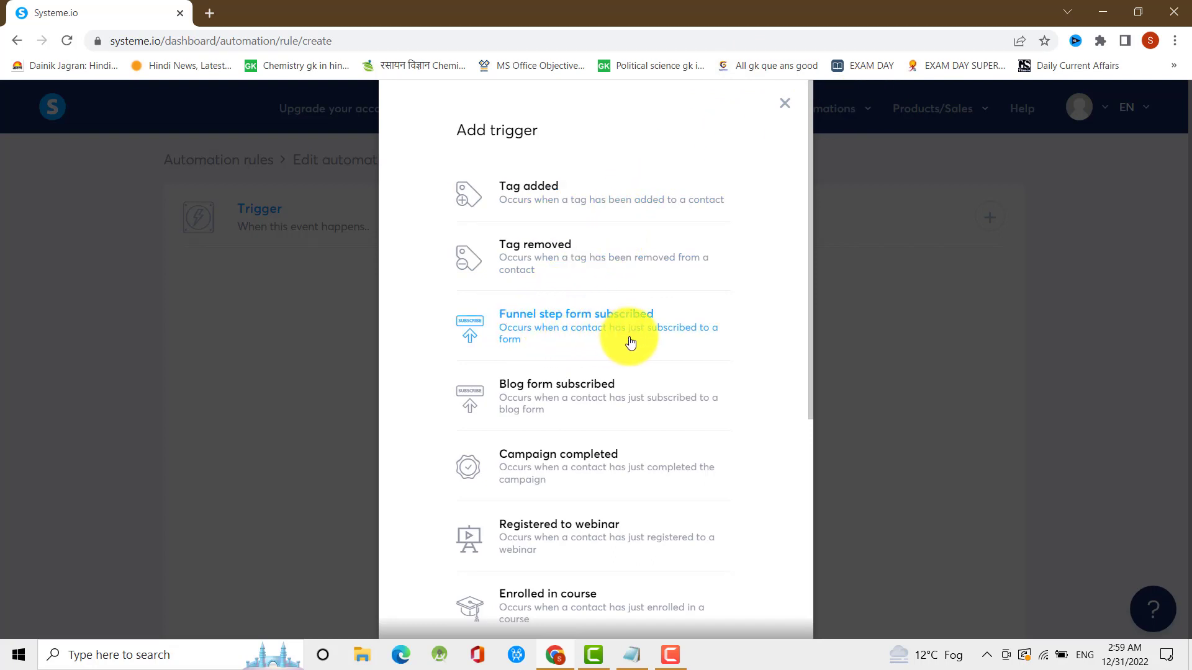
left_click(570, 324)
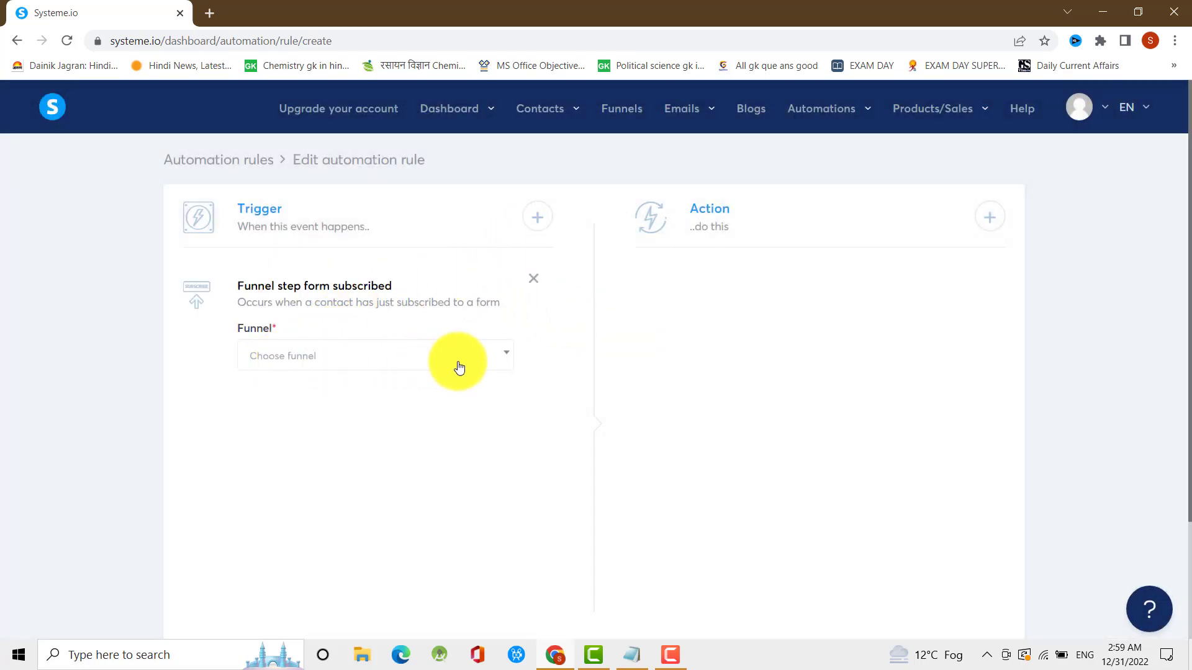
Set the trigger's funnel to Learn Bazar and its funnel step page to Squeeze page
left_click(502, 360)
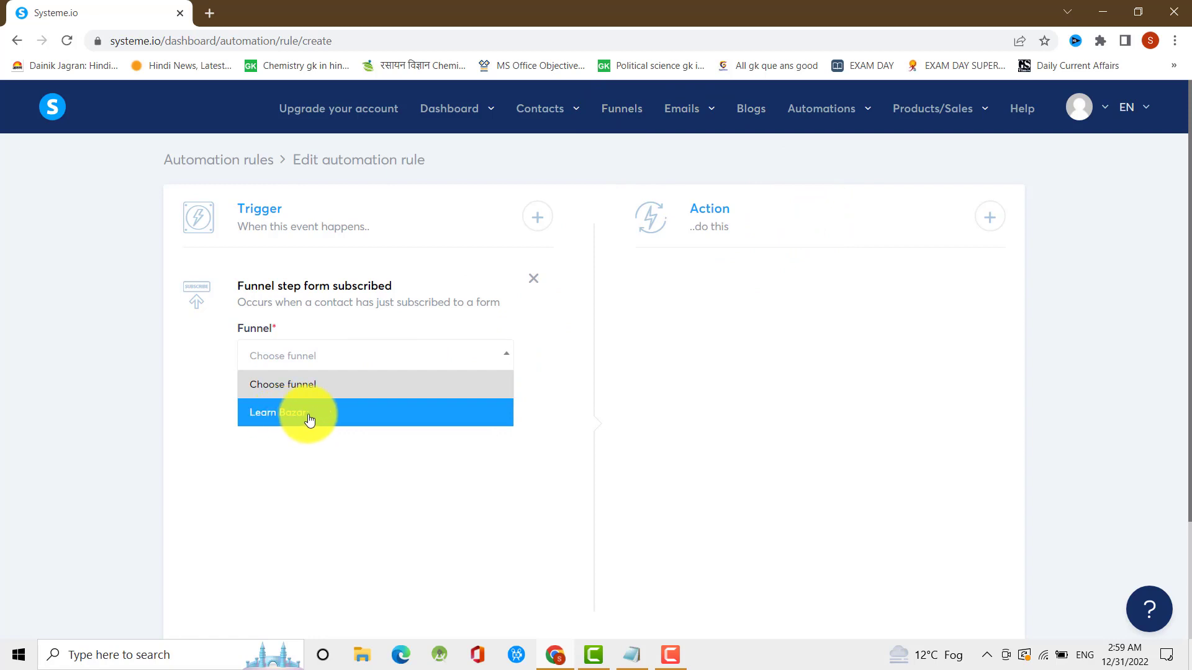
left_click(290, 412)
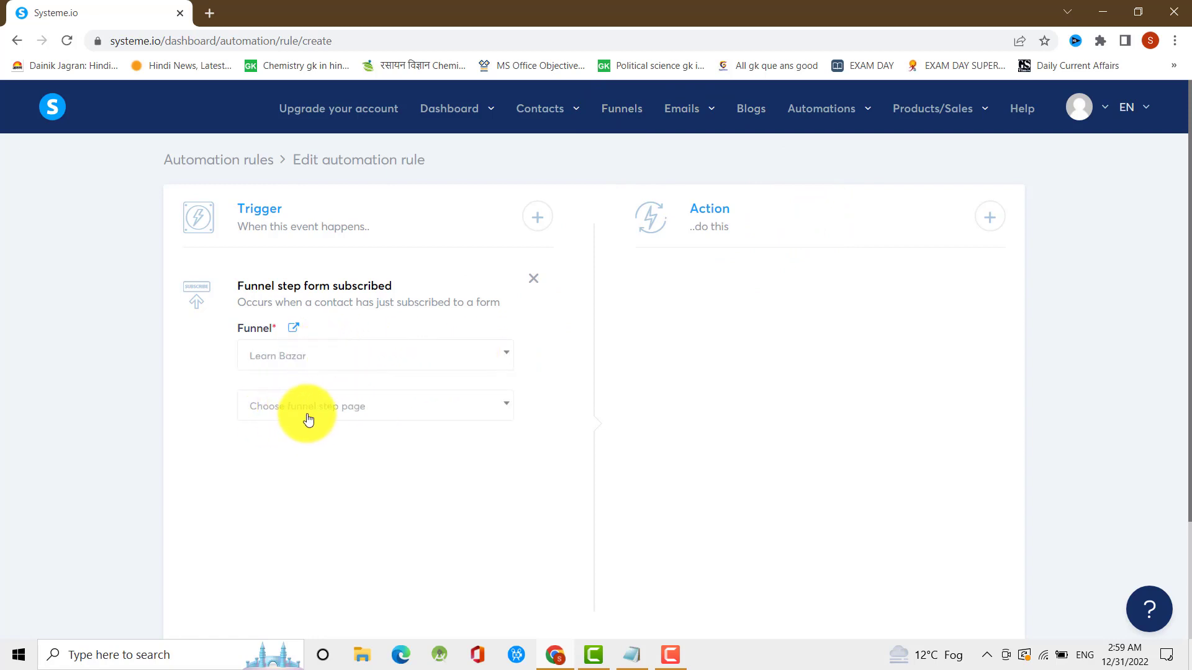
left_click(499, 408)
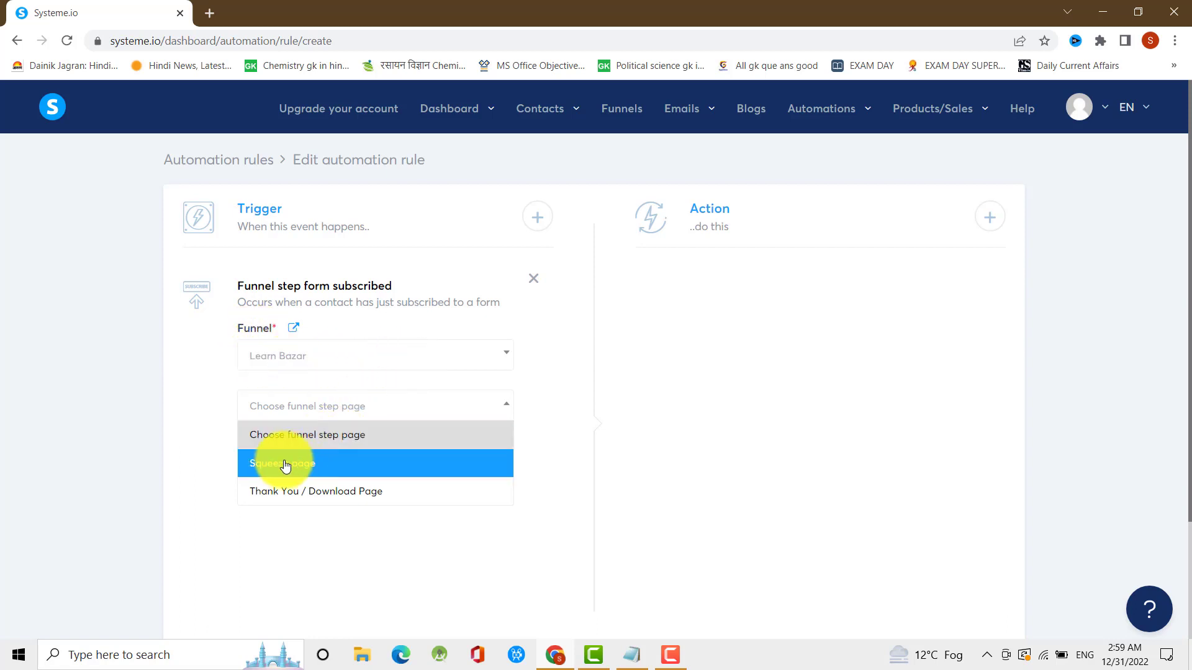
left_click(320, 465)
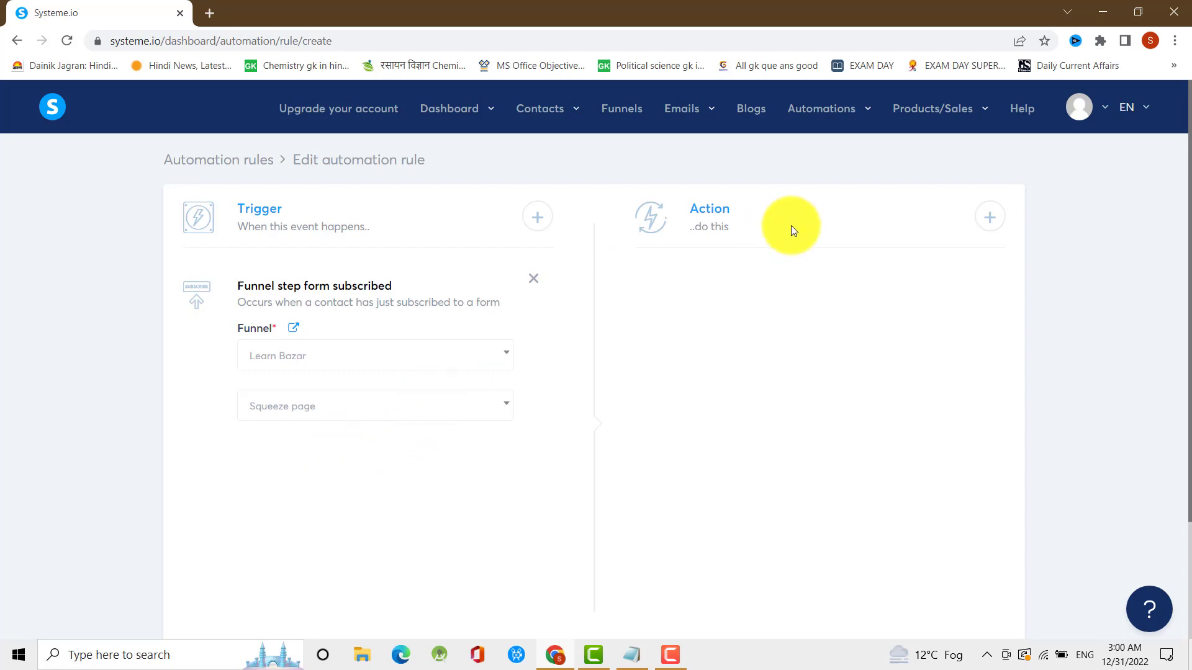
Add a "Subscribe to campaign" action for the Learn Bazar Test campaign and save the automation rule
left_click(990, 221)
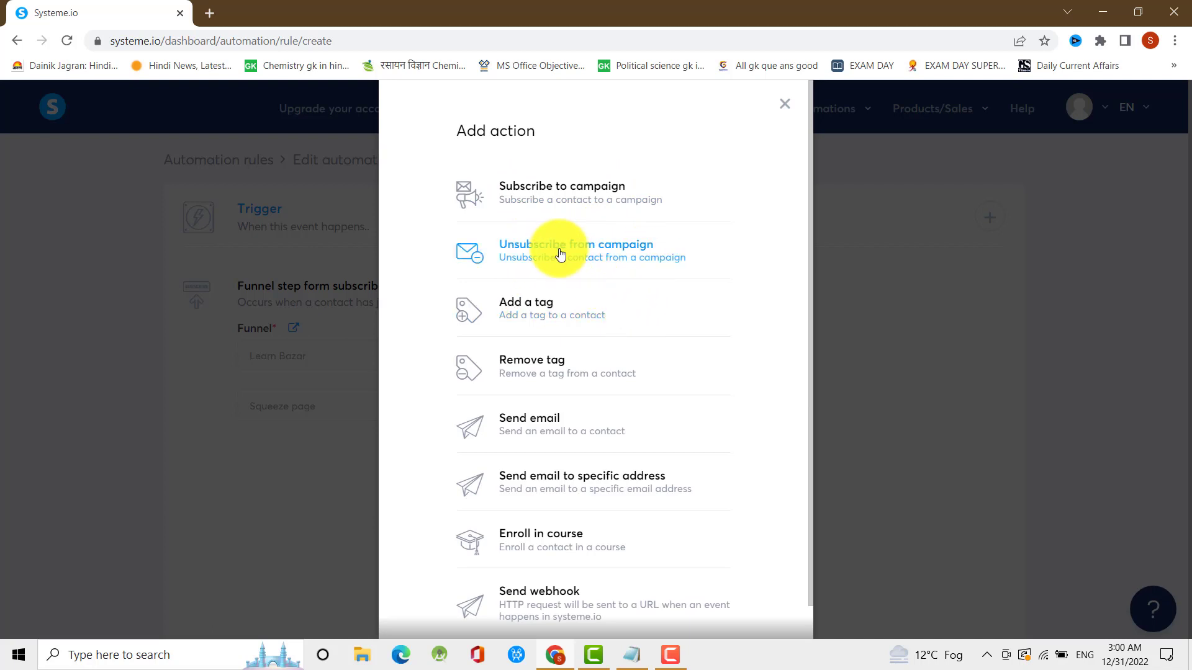
scroll(552, 432, "down", 1)
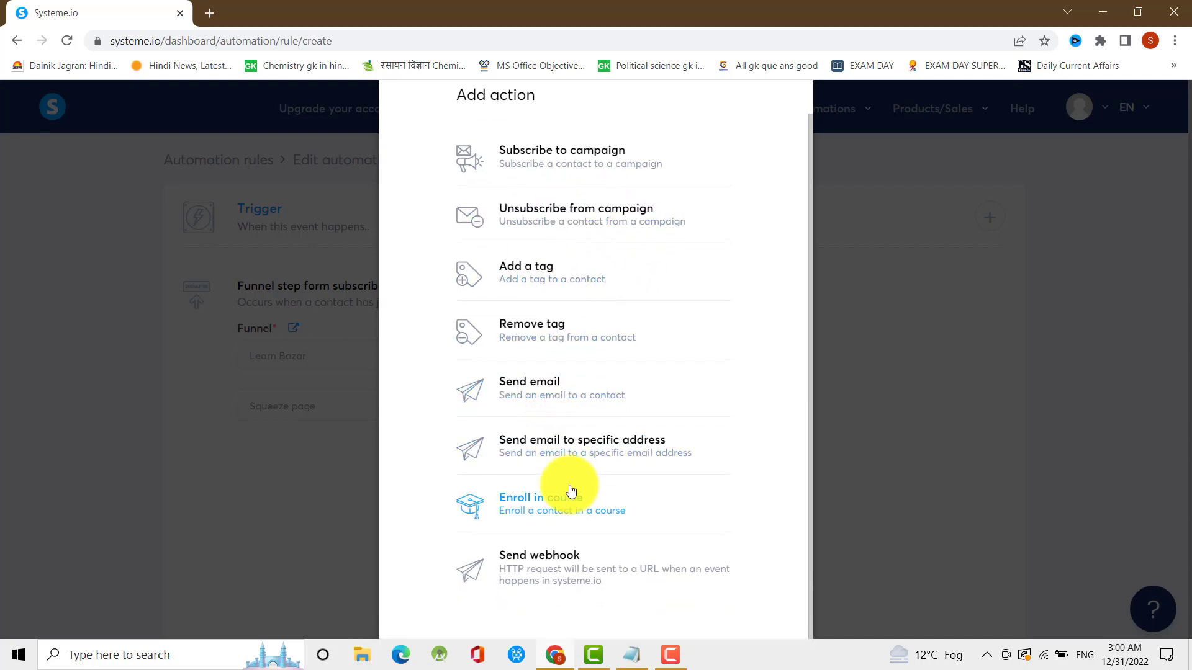
scroll(561, 360, "up", 1)
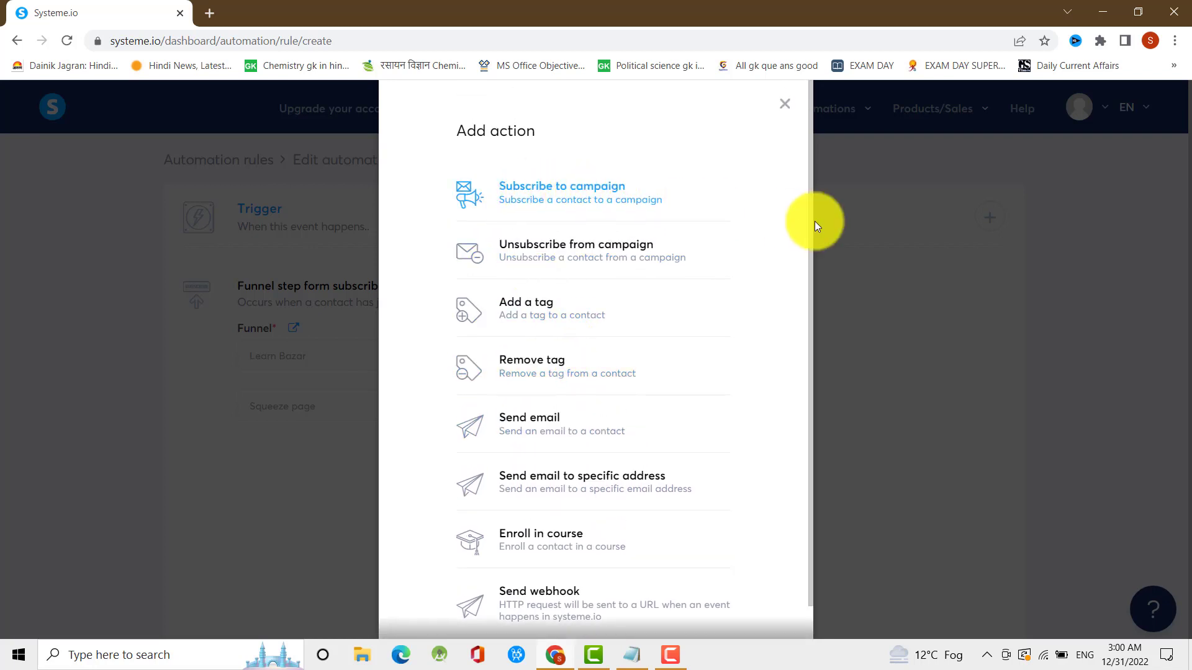
left_click(578, 193)
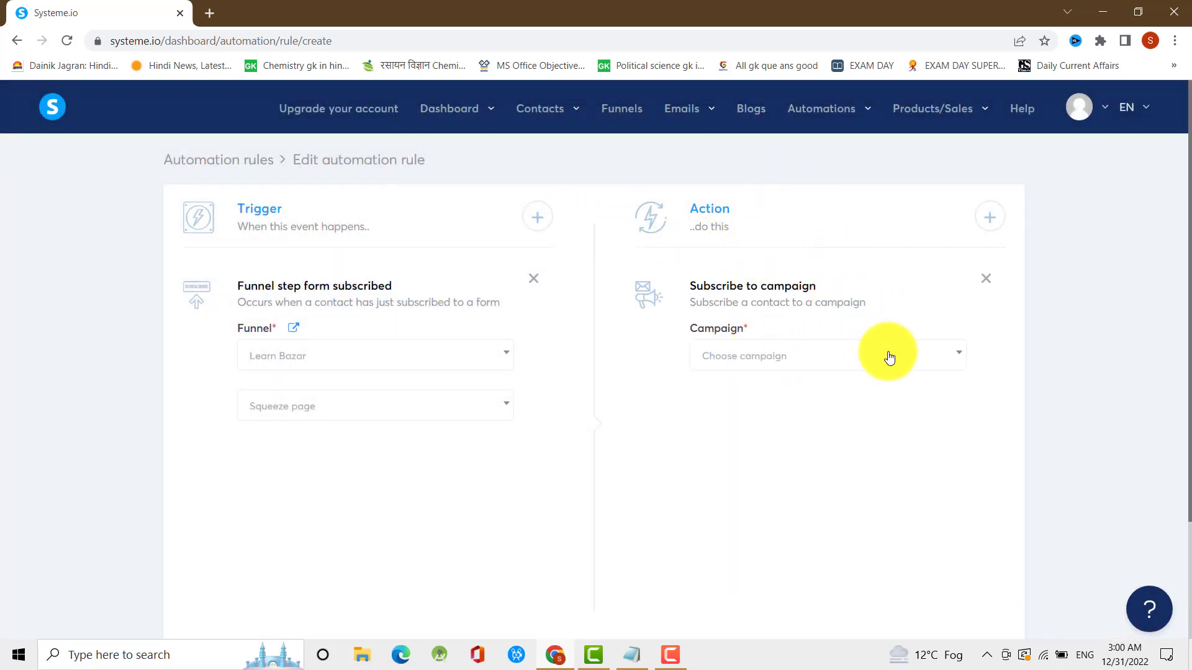
left_click(951, 360)
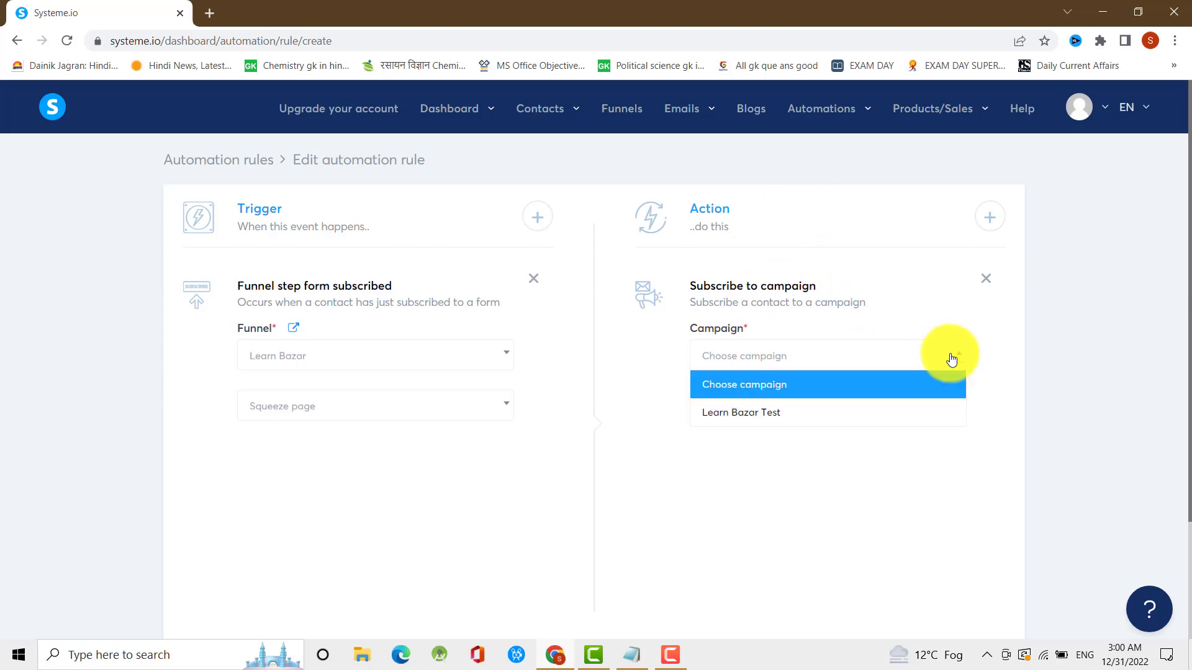
left_click(774, 417)
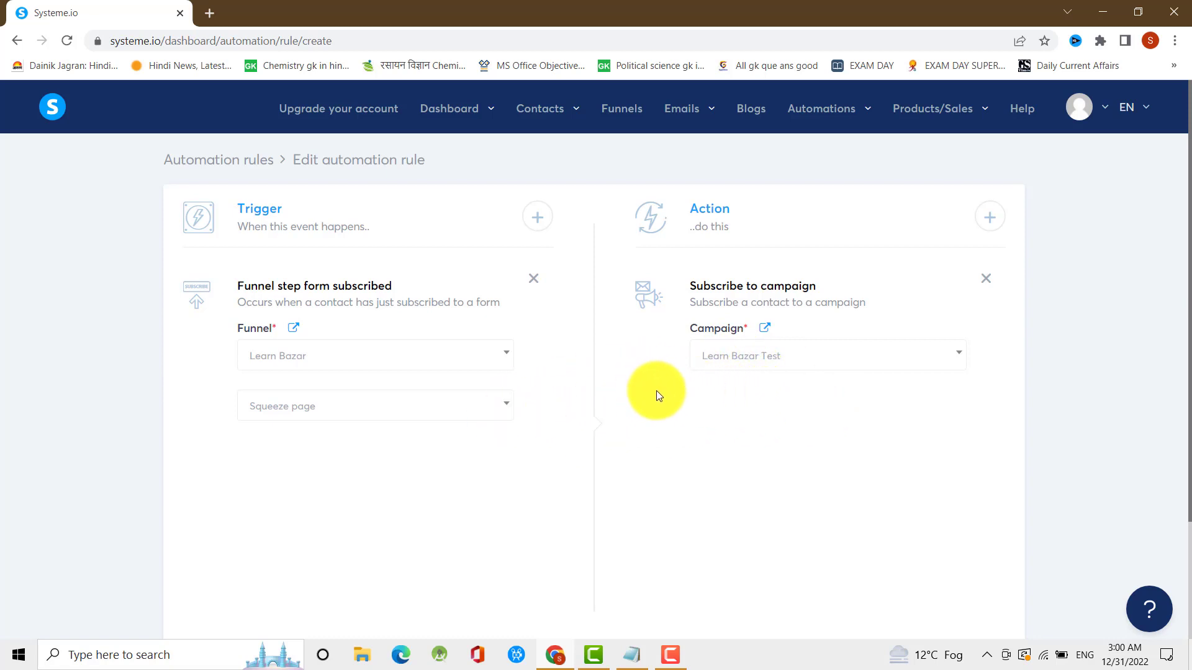
scroll(667, 397, "down", 3)
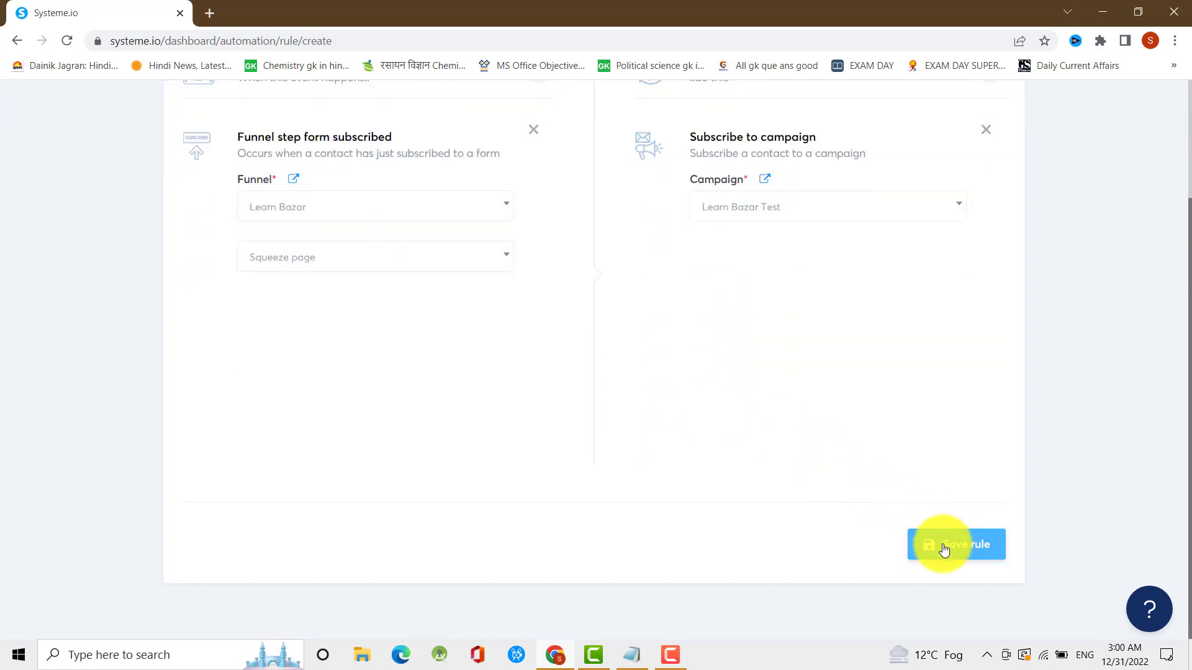
left_click(960, 548)
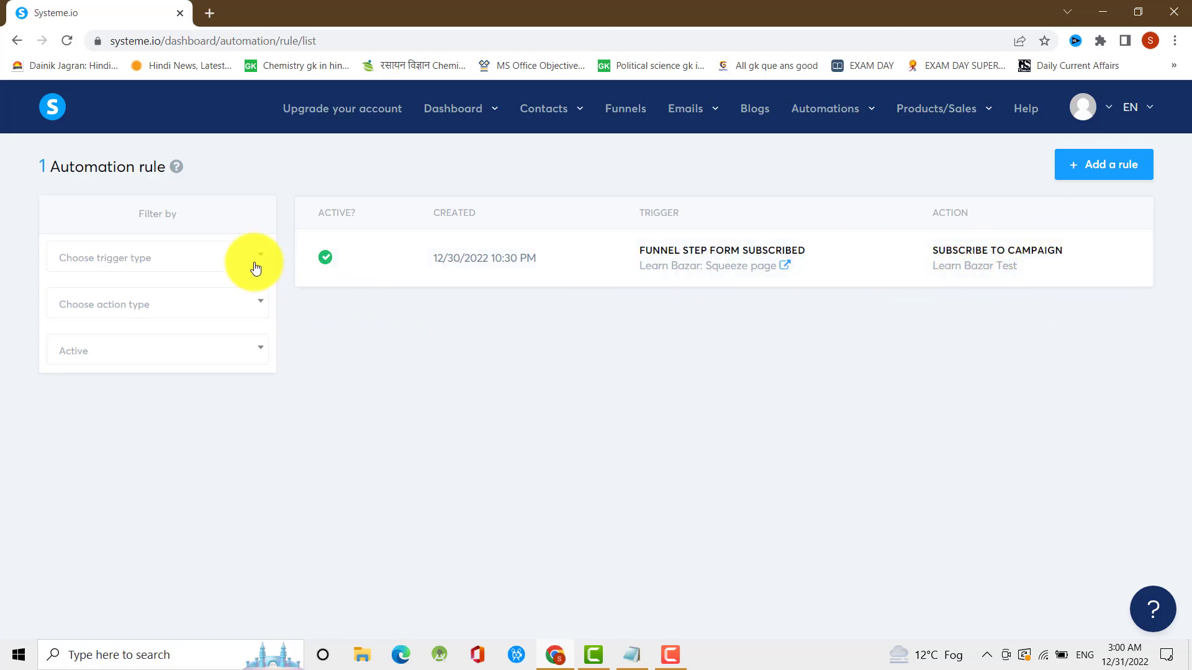
mouse_move(549, 124)
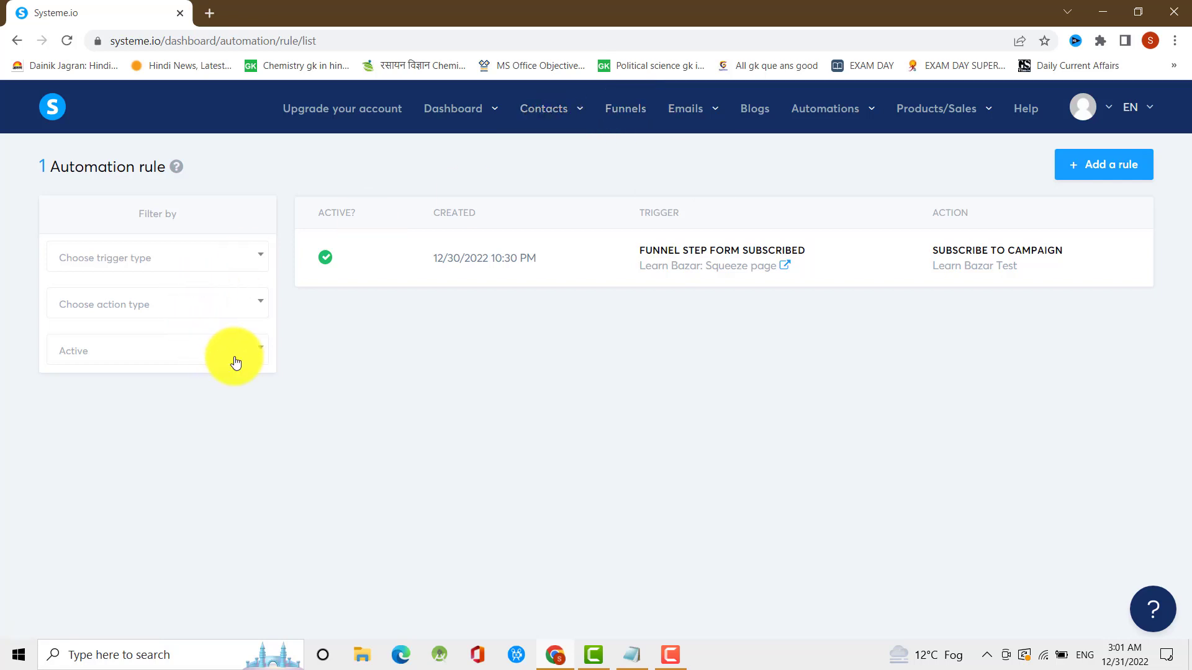
left_click(258, 358)
left_click(258, 358)
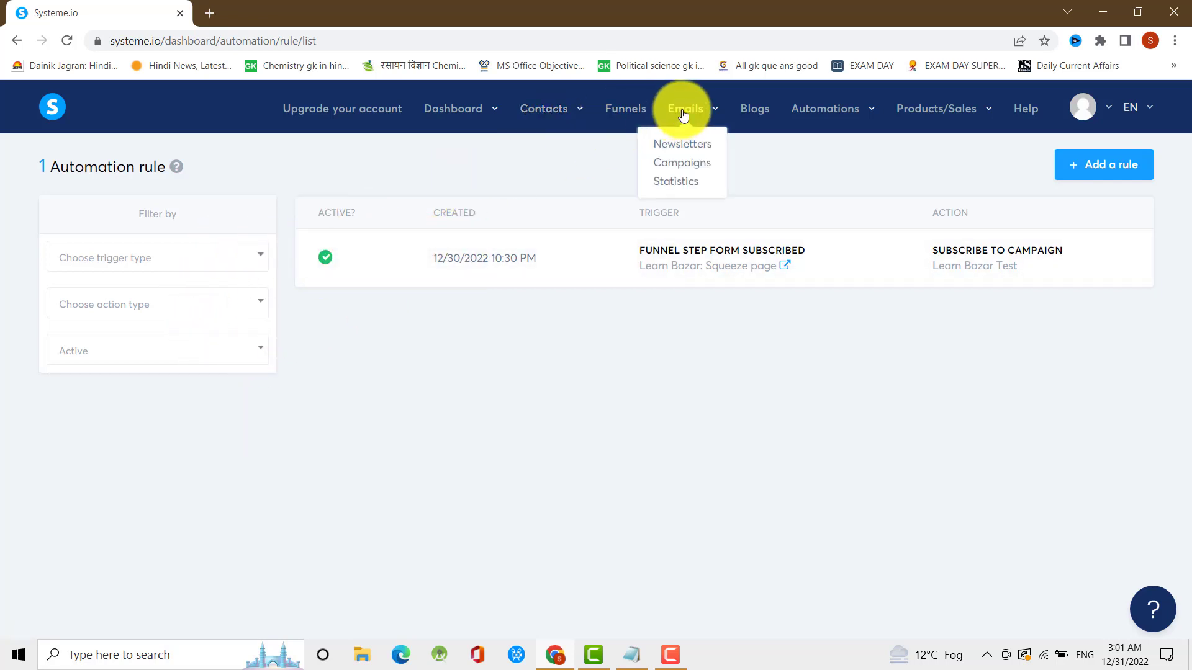
Go to the funnels list and view the live squeeze page of the Learn Bazar funnel
left_click(623, 115)
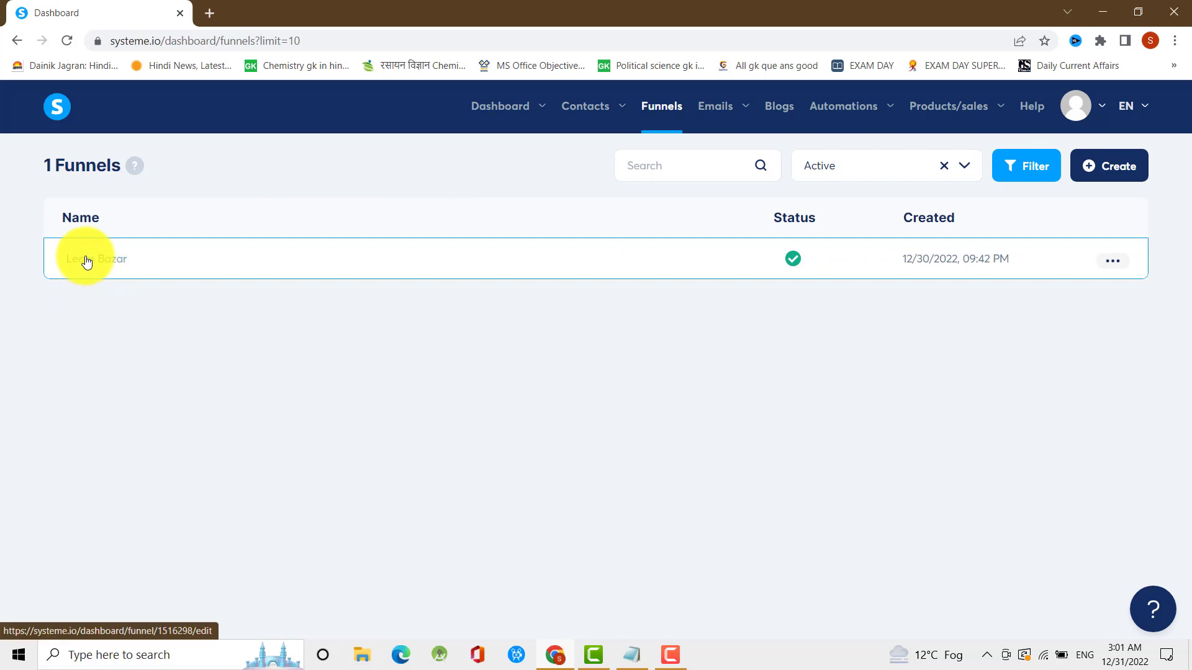
left_click(1116, 261)
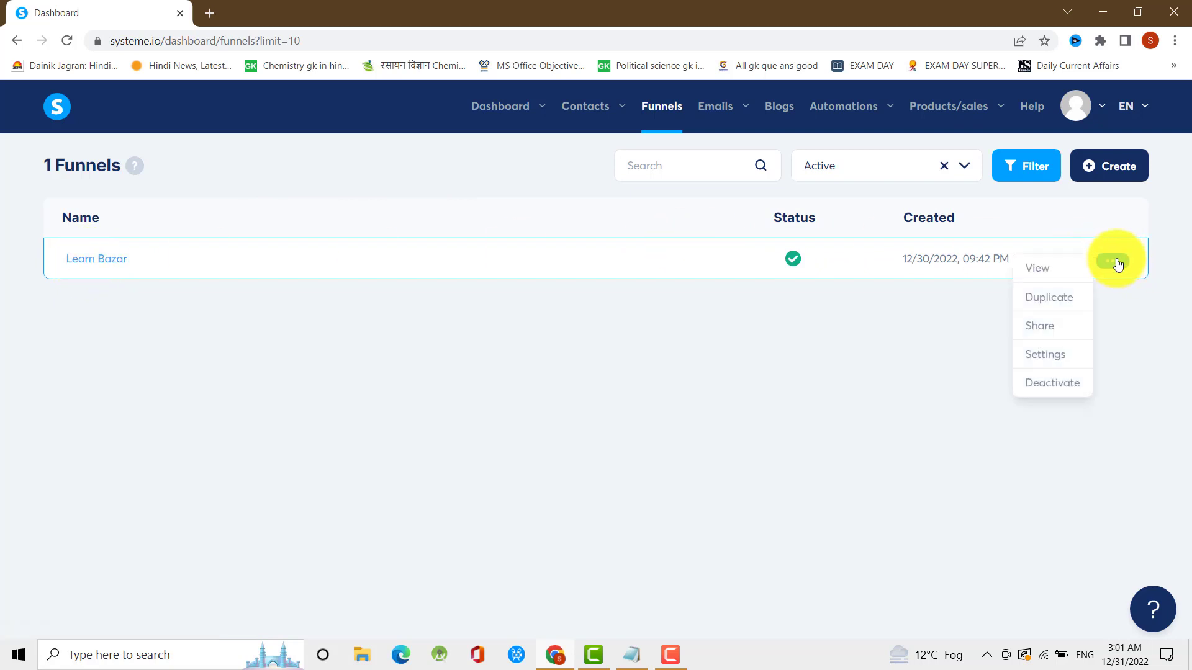
left_click(1039, 272)
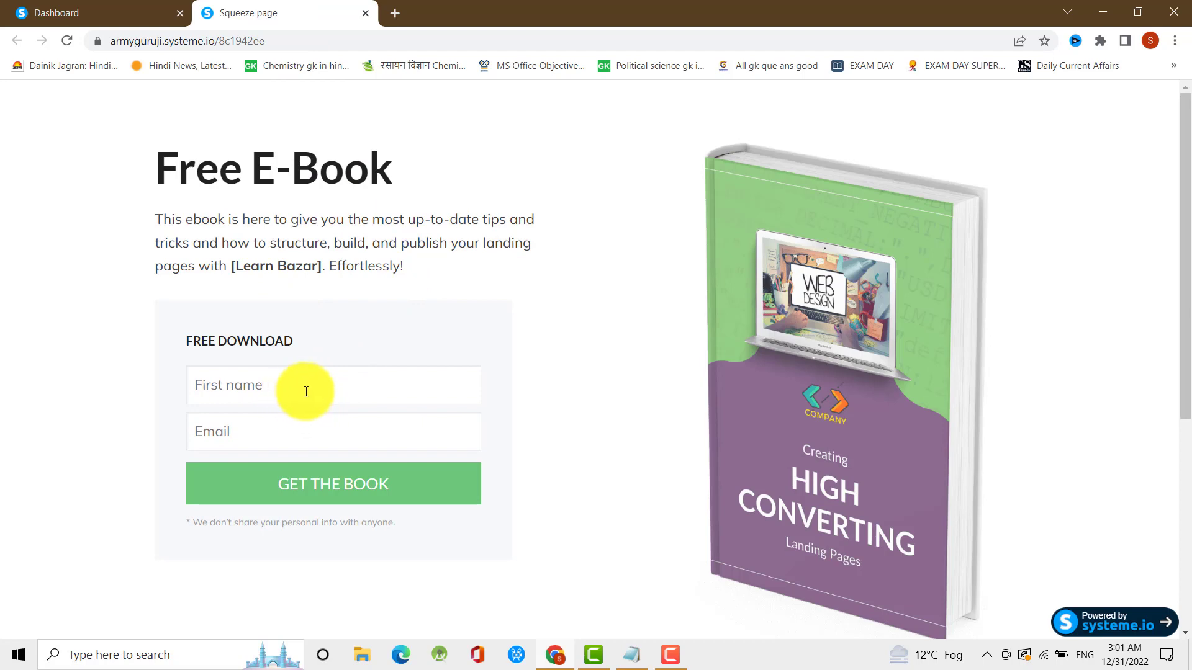
Fill in the squeeze page's form with a test subscriber's first name and email, and submit it to get the book
scroll(295, 366, "down", 1)
left_click(256, 307)
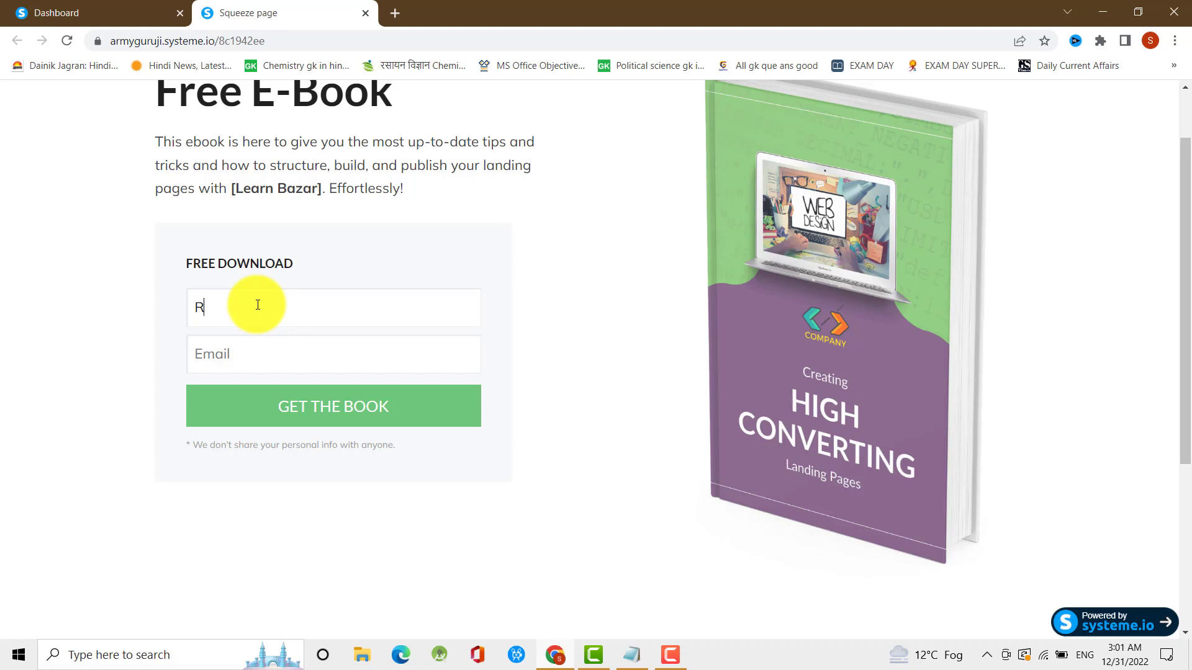
left_click(234, 351)
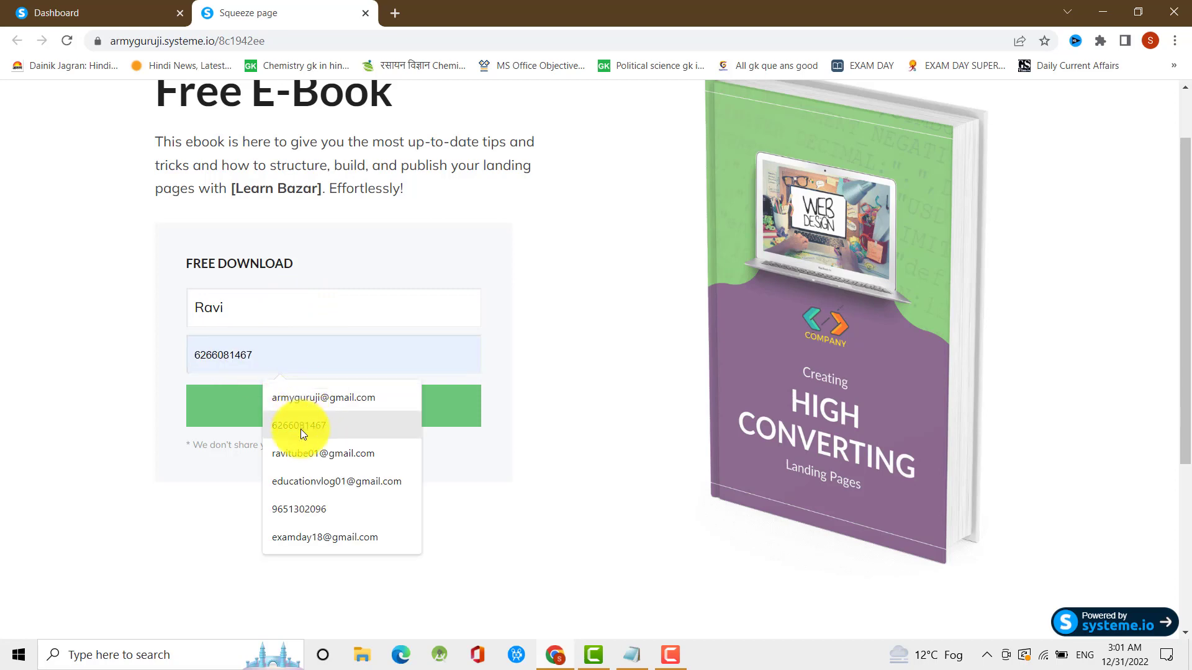
left_click(325, 538)
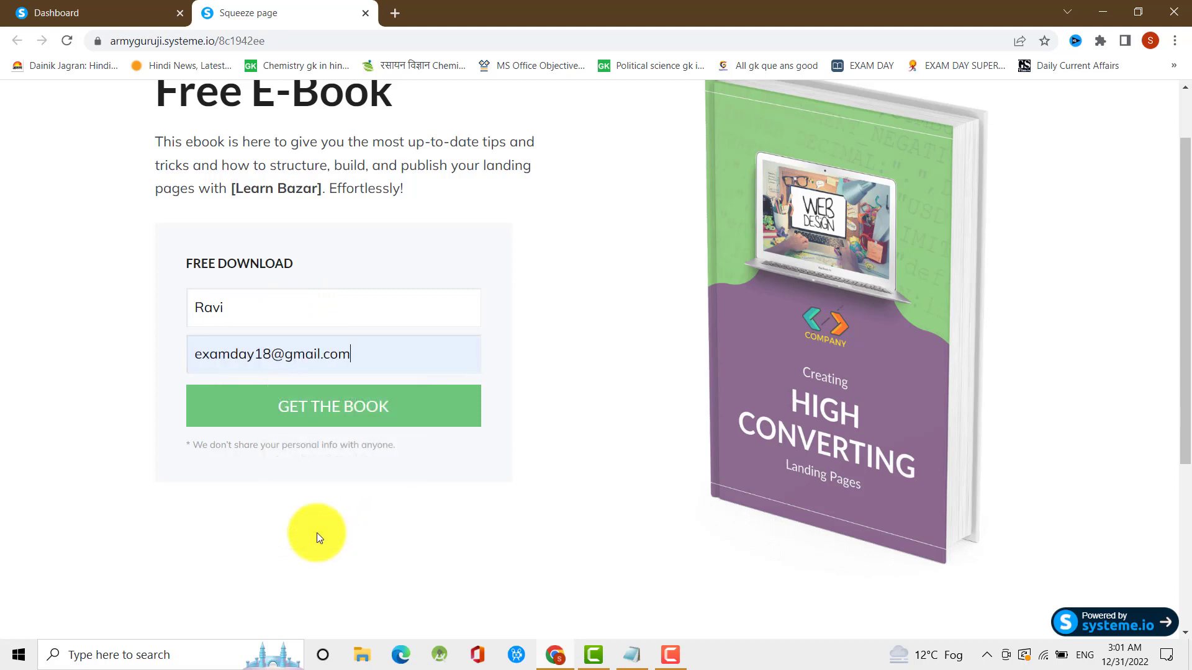
left_click(347, 412)
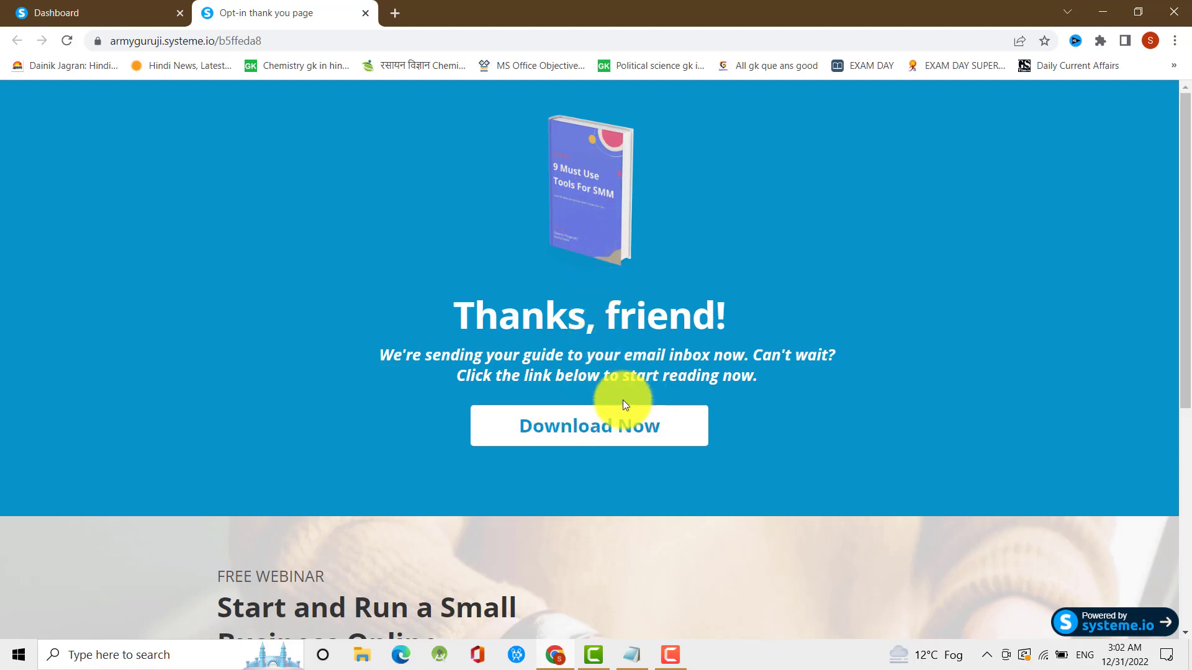
Look over the opt-in thank-you page and open Gmail in a new browser tab
scroll(721, 511, "down", 4)
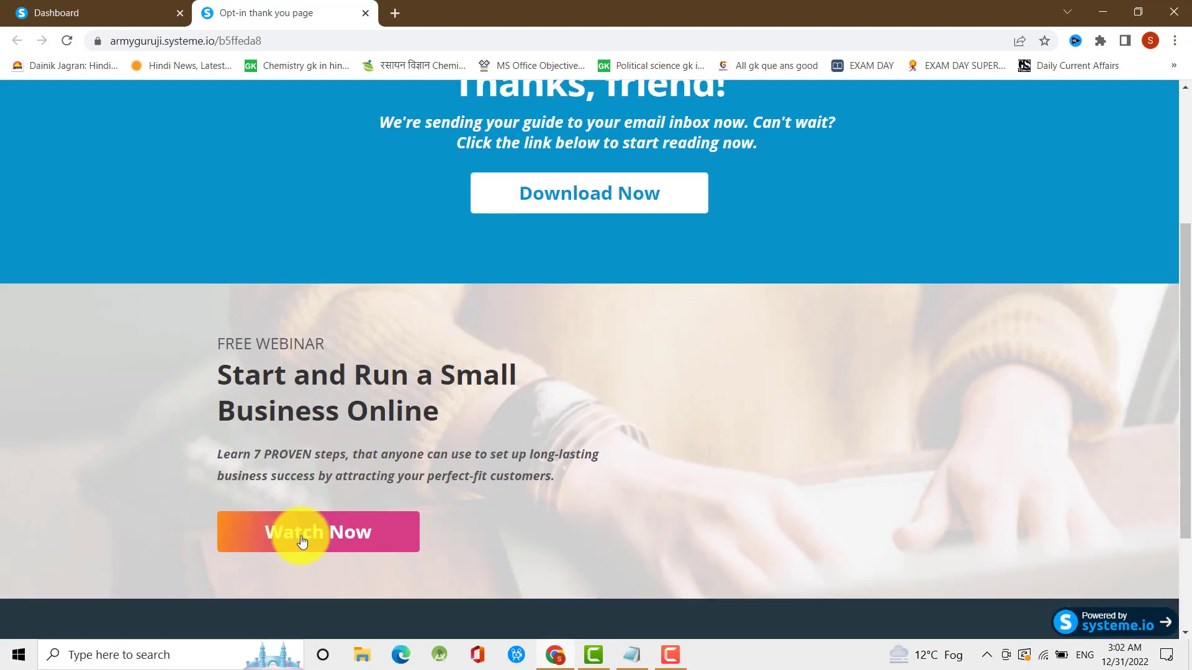
scroll(300, 529, "up", 4)
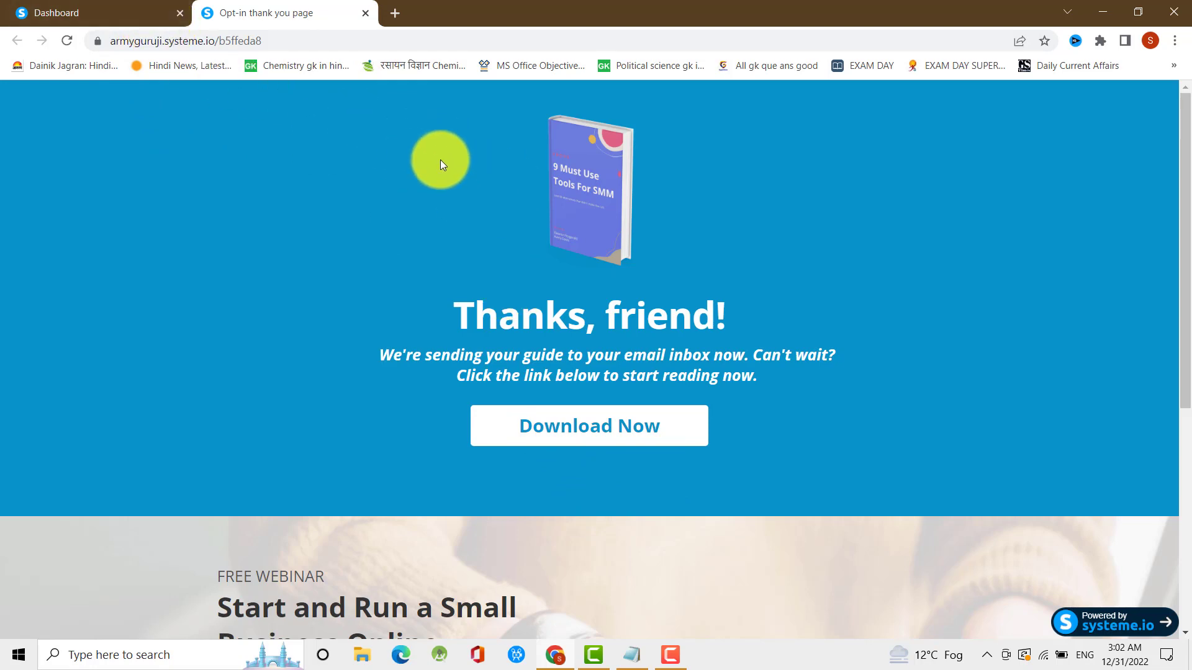
left_click(395, 14)
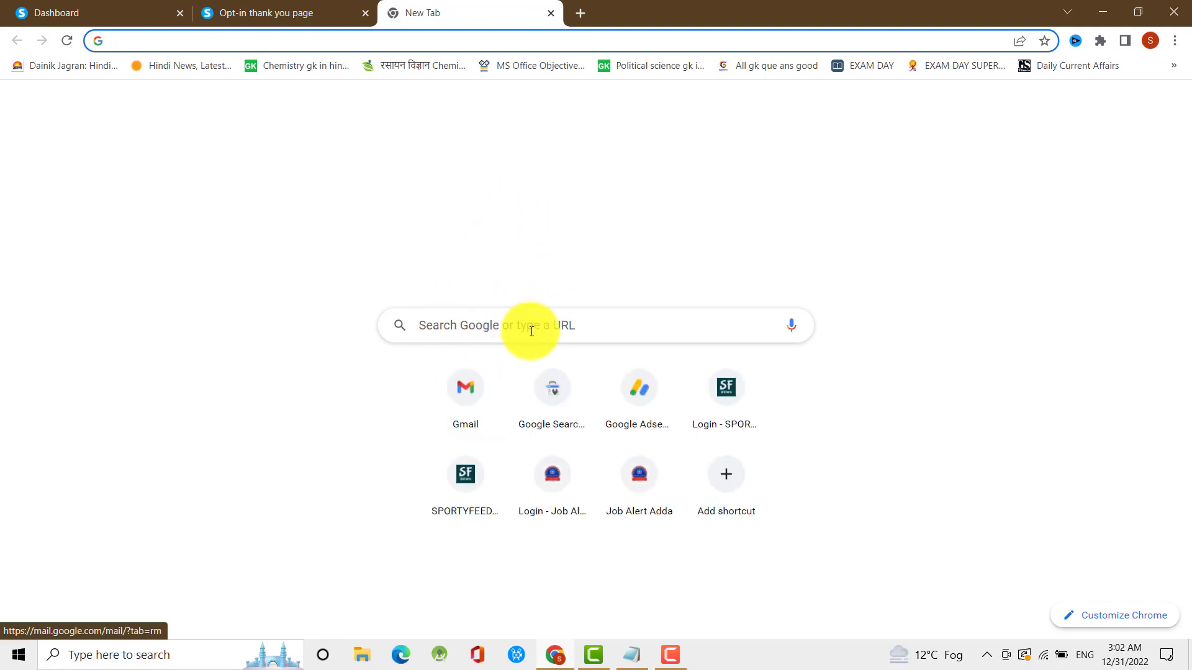
left_click(471, 396)
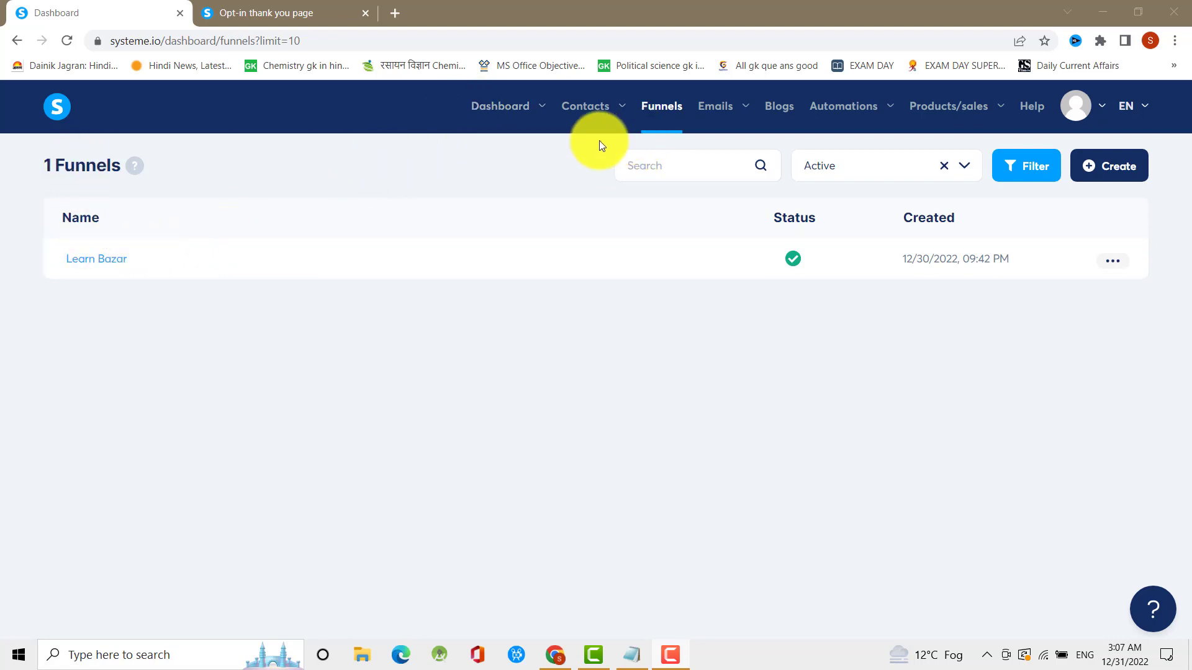
Open the Learn Bazar funnel briefly, and go to the contacts list to check the registered test subscriber
left_click(98, 261)
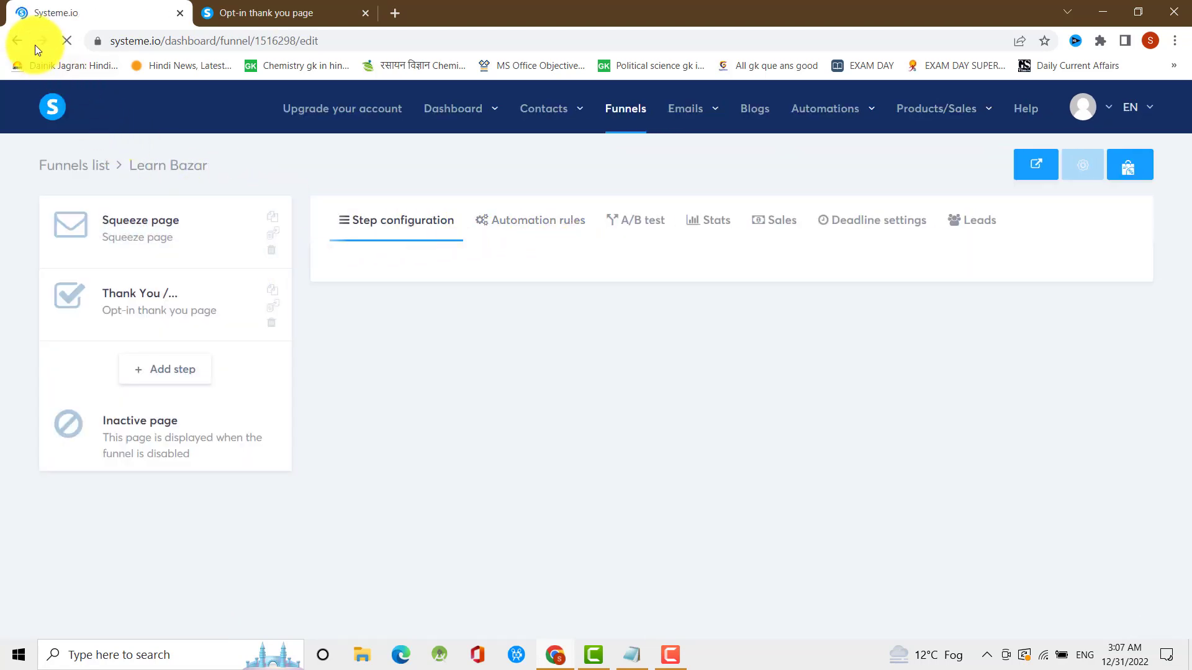
mouse_move(542, 106)
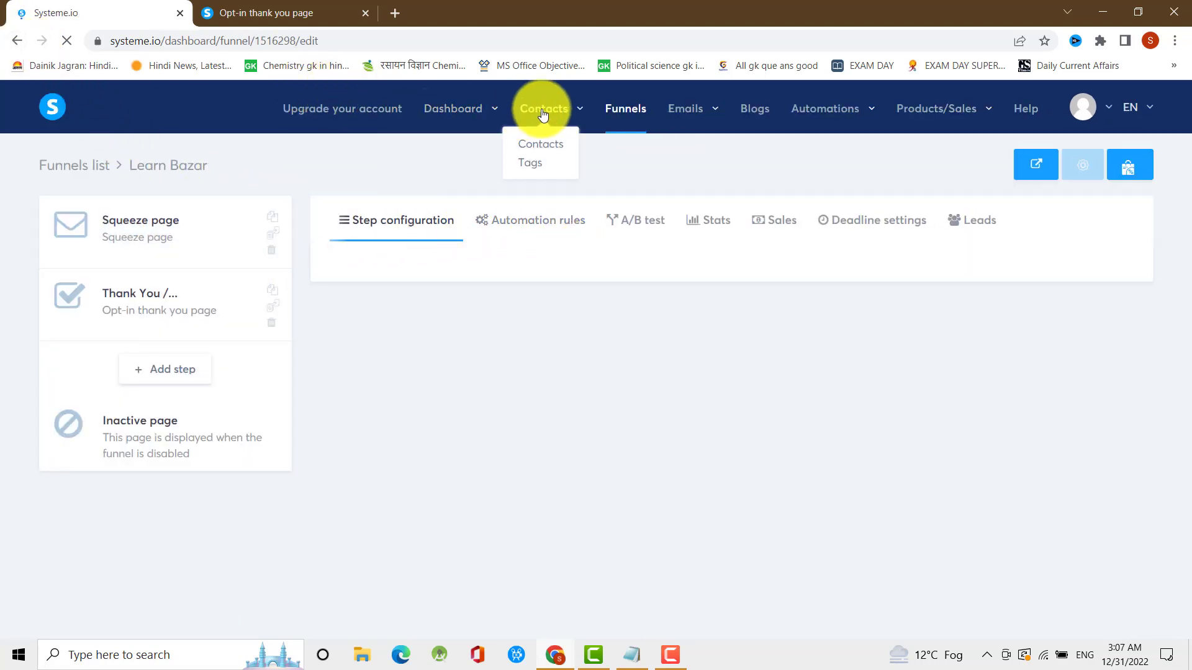
left_click(539, 145)
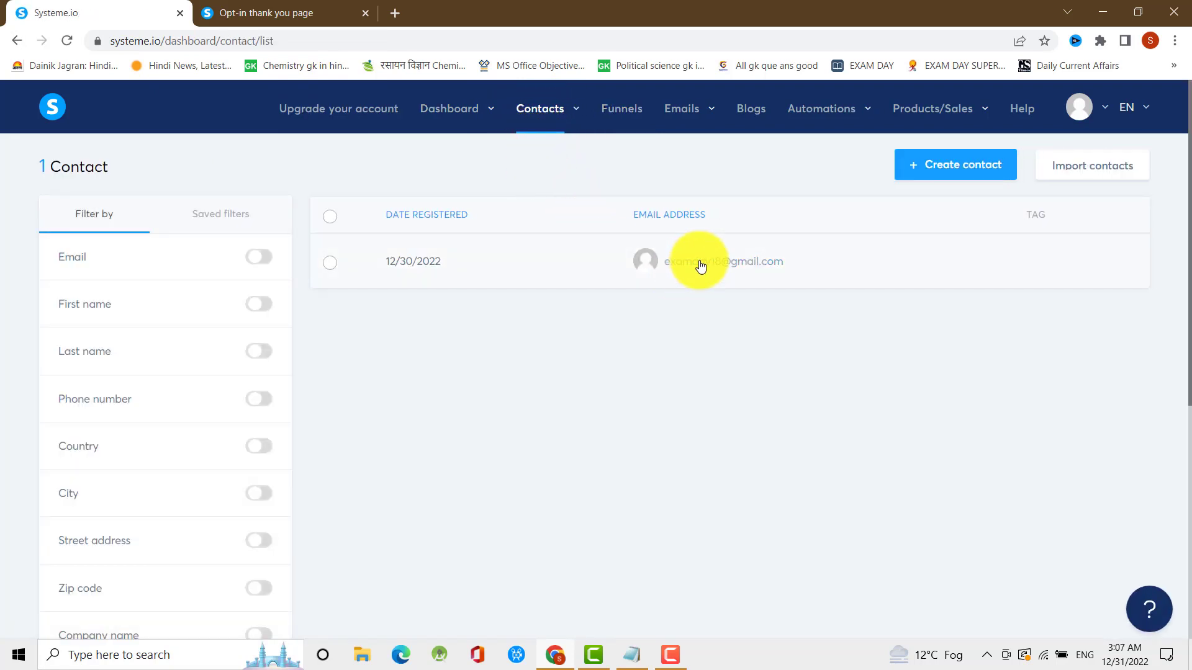
mouse_move(689, 268)
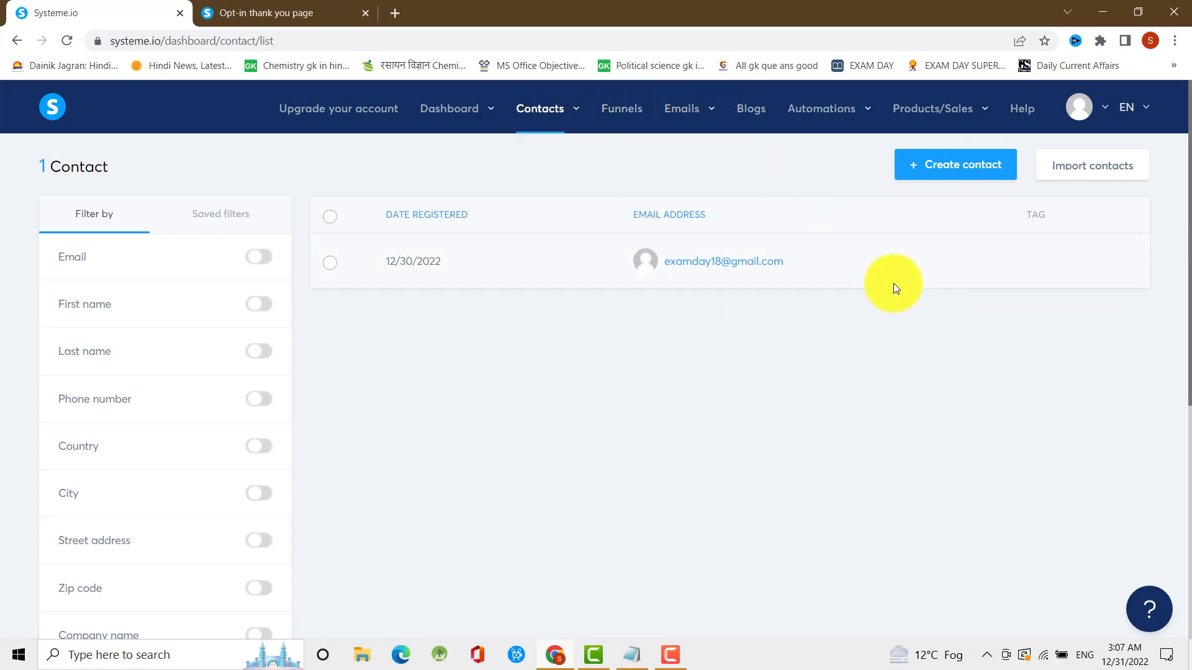
Go to the email campaigns, open the Learn Bazar Test campaign, and view the statistics of its "Thank you for Download Free Book" email
mouse_move(681, 107)
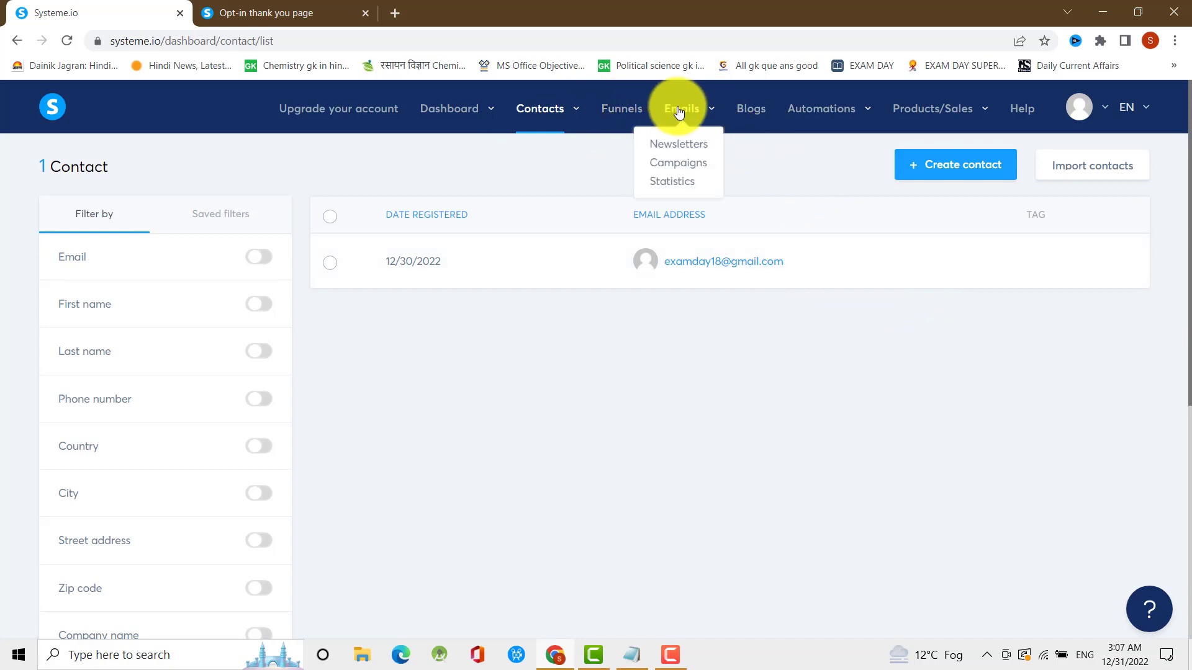
left_click(686, 161)
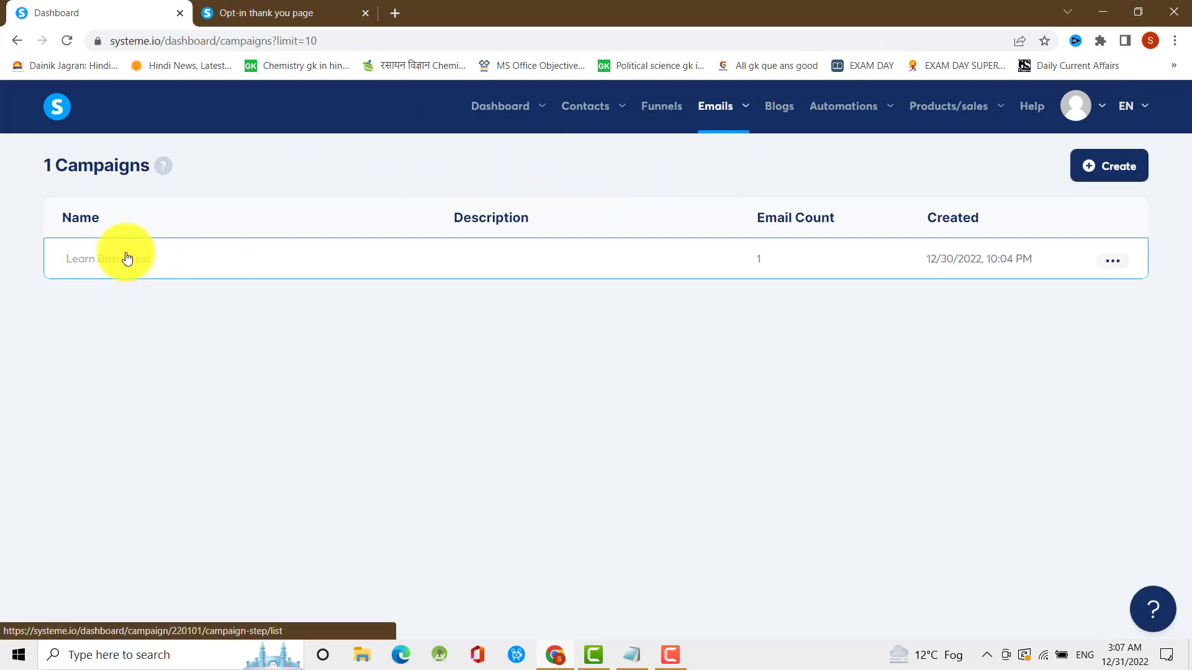
left_click(101, 262)
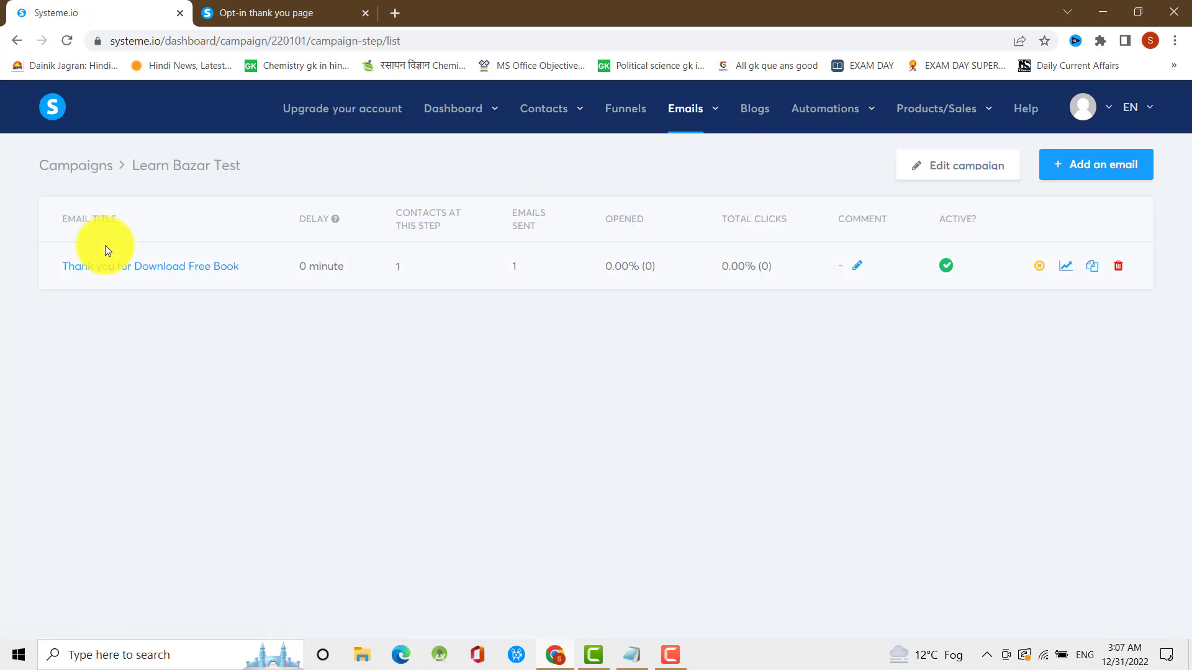
mouse_move(461, 110)
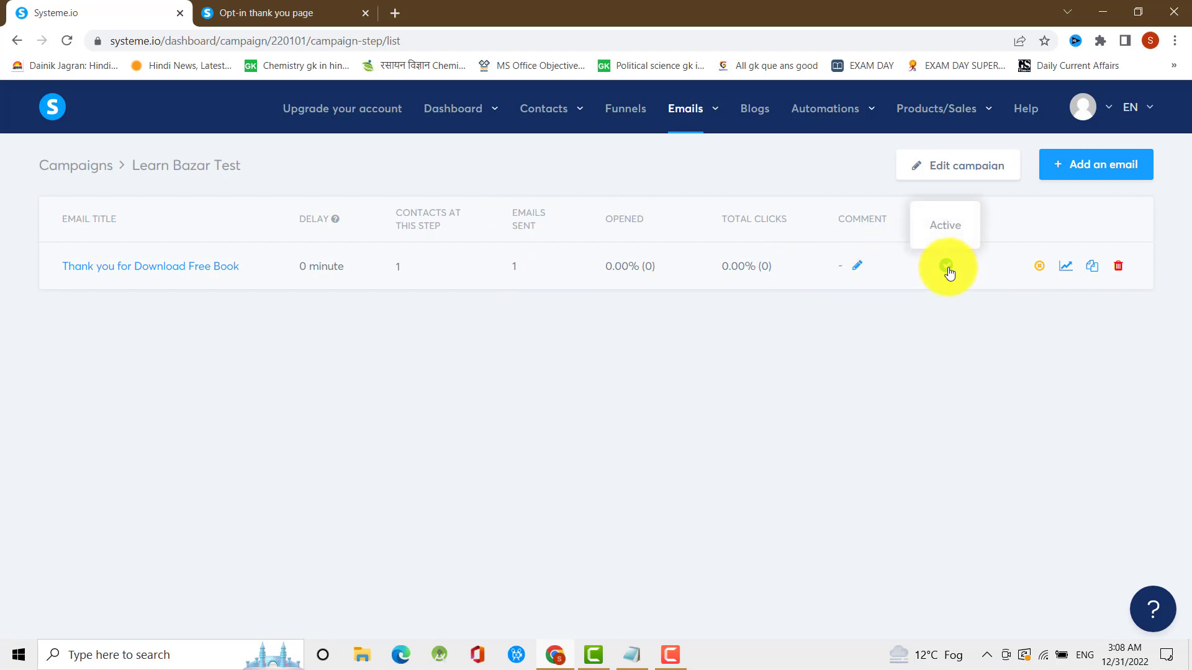
left_click(1066, 269)
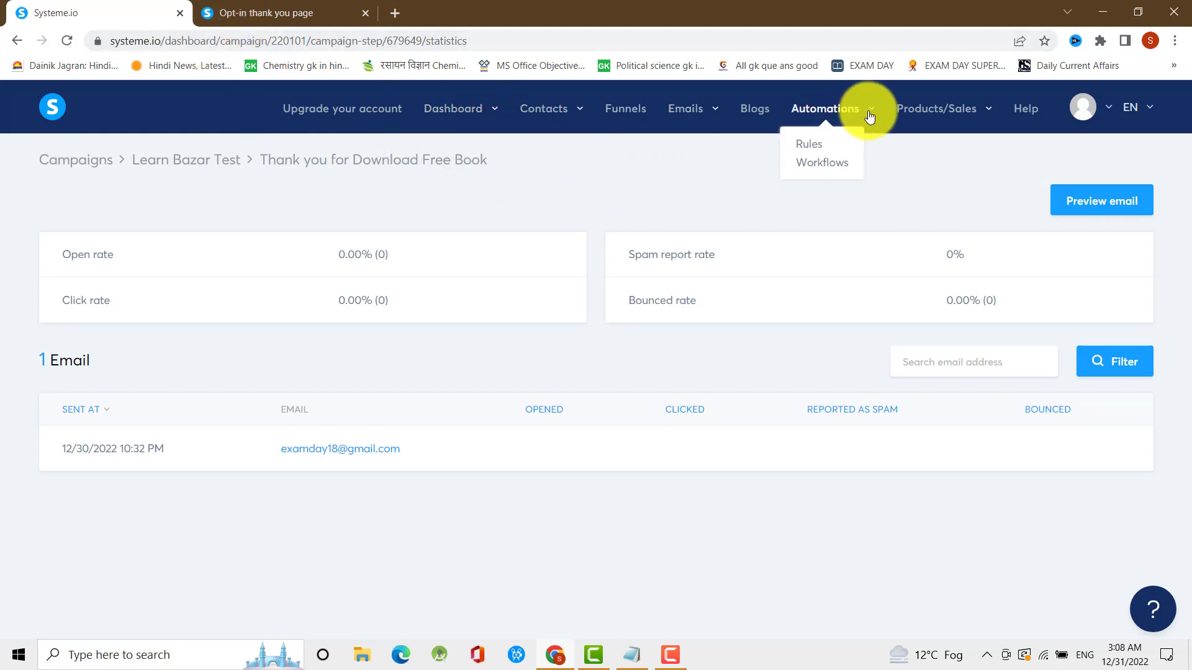
Return to the main dashboard and check the new leads, sales and live updates for the test opt-in
mouse_move(870, 118)
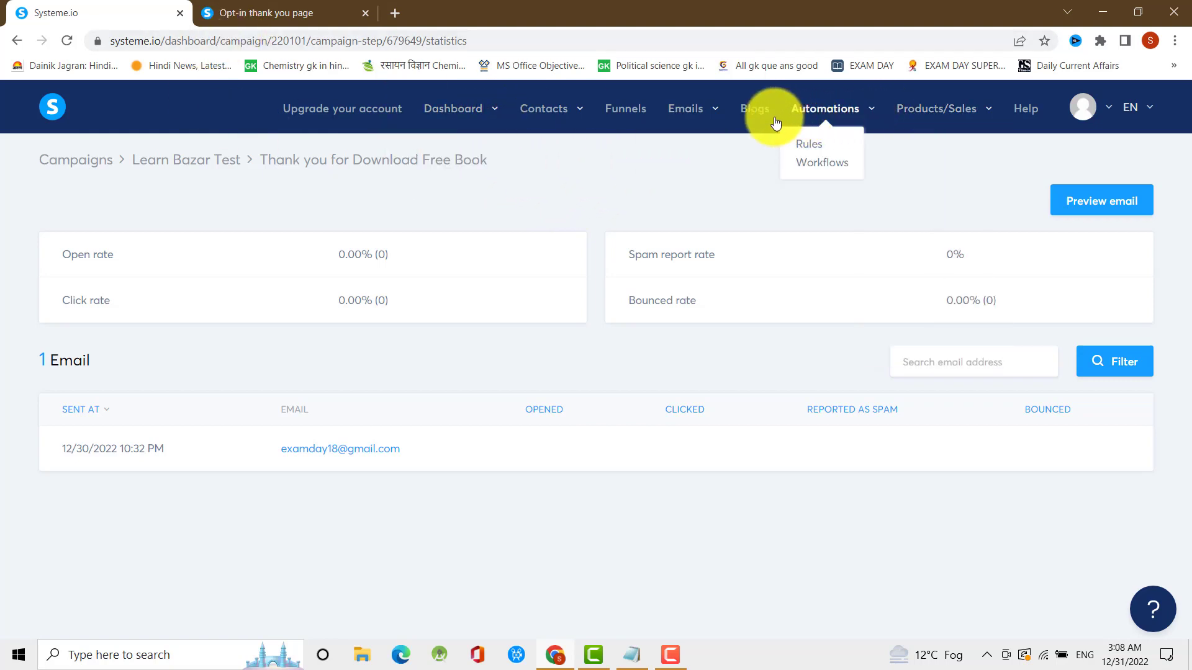
mouse_move(716, 136)
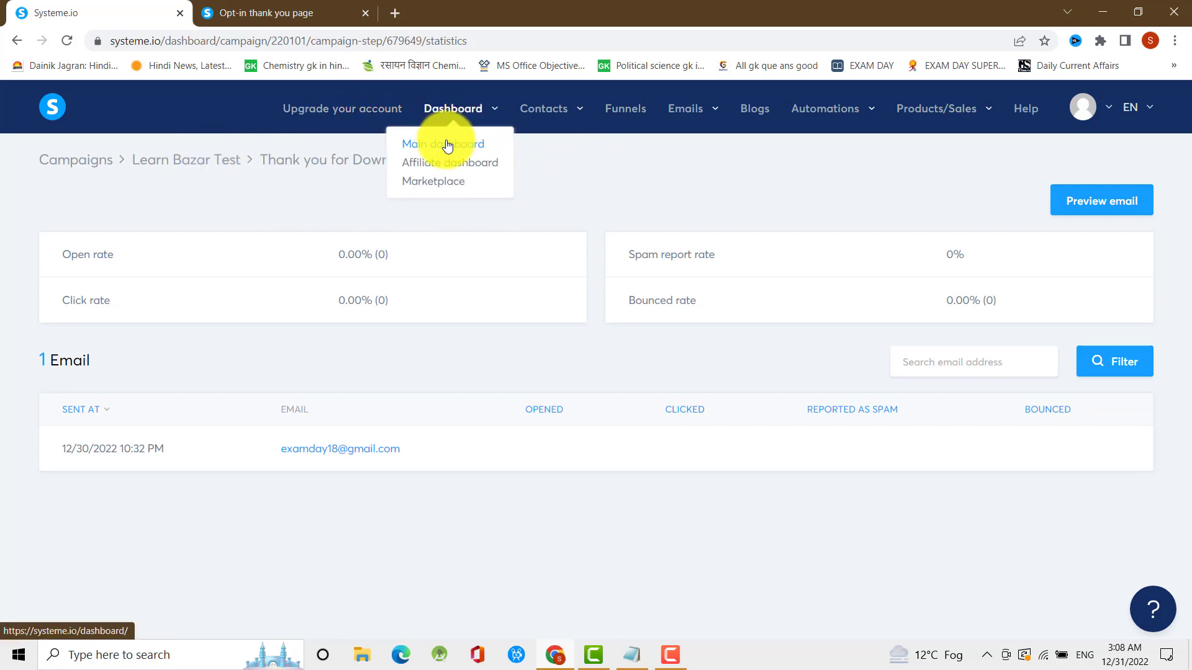
left_click(447, 146)
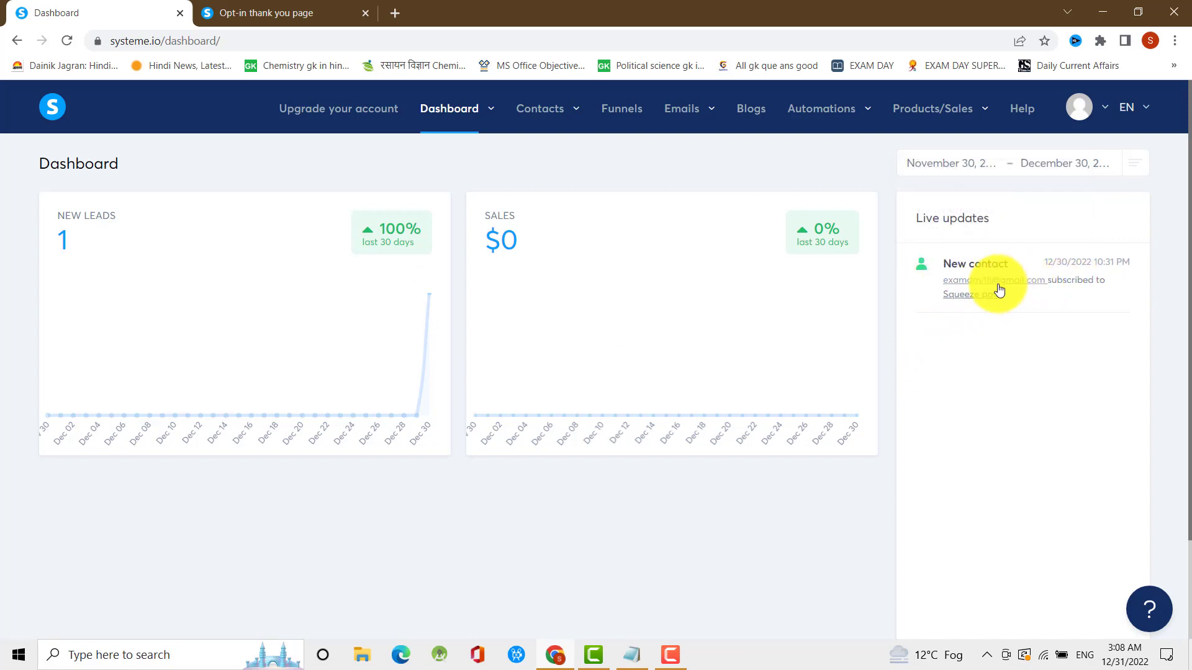
mouse_move(973, 284)
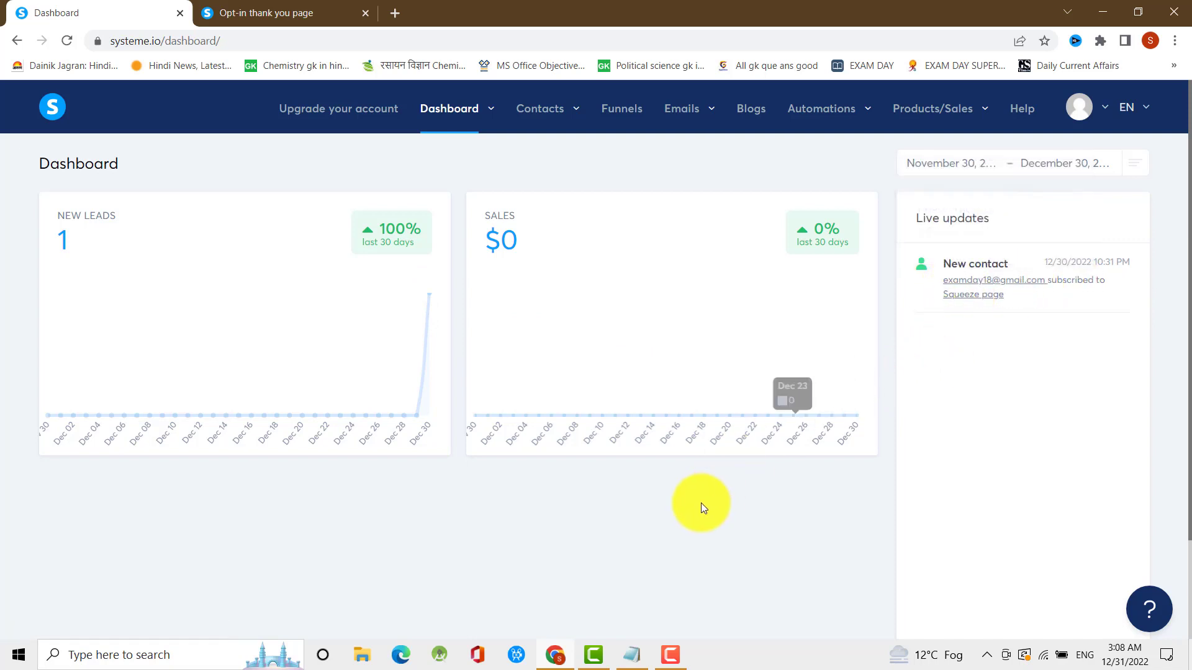